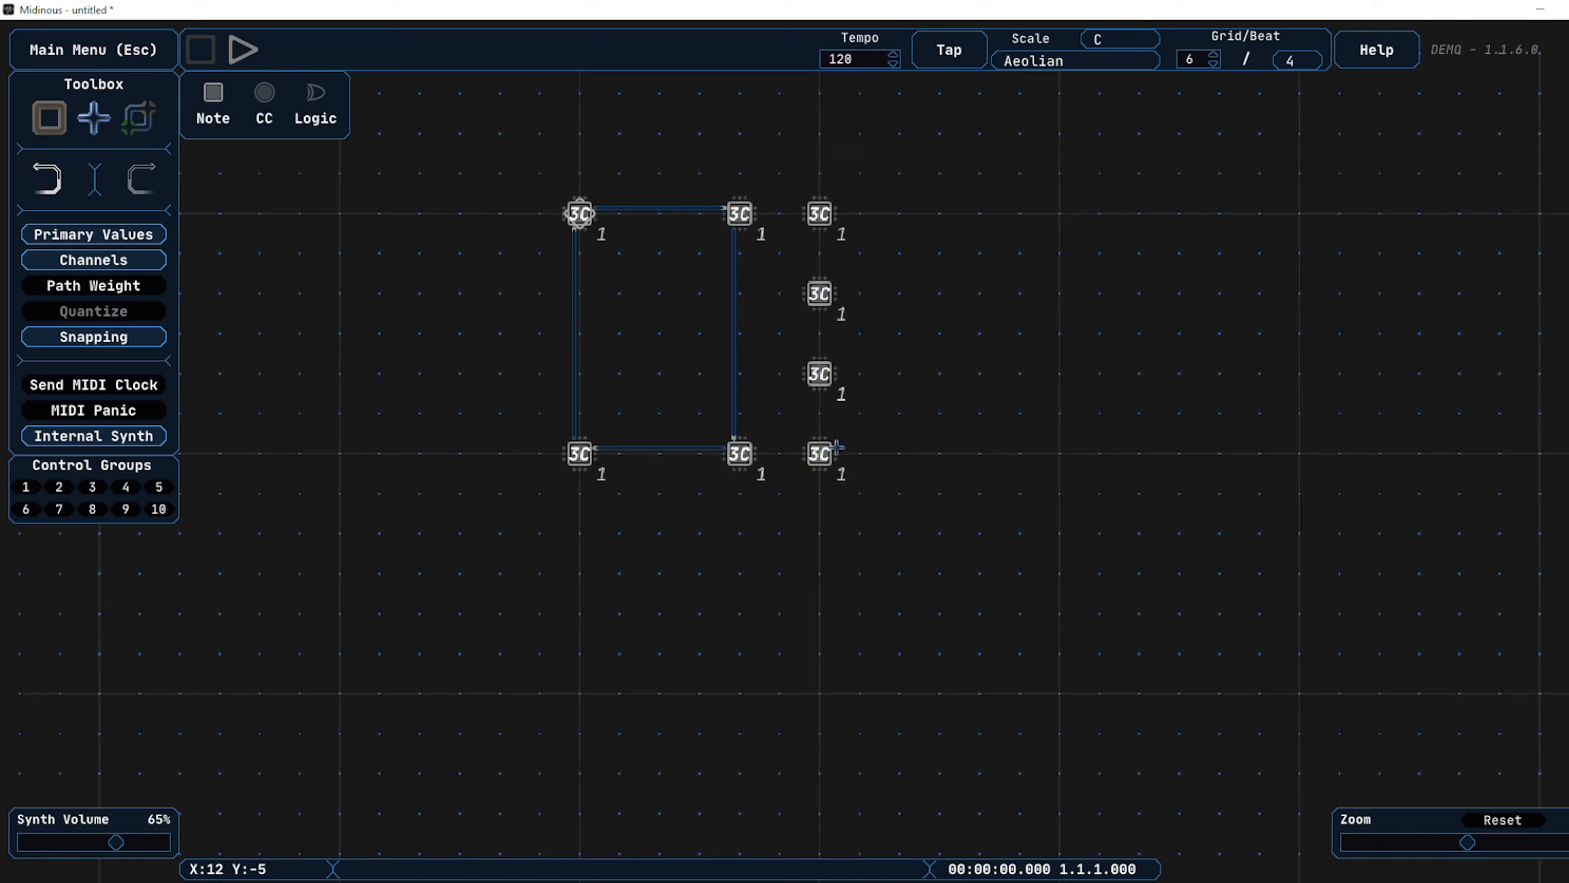
Add a second column of four 3C note points beside the existing one and link all eight into a closed clockwise loop.
click(899, 452)
click(899, 374)
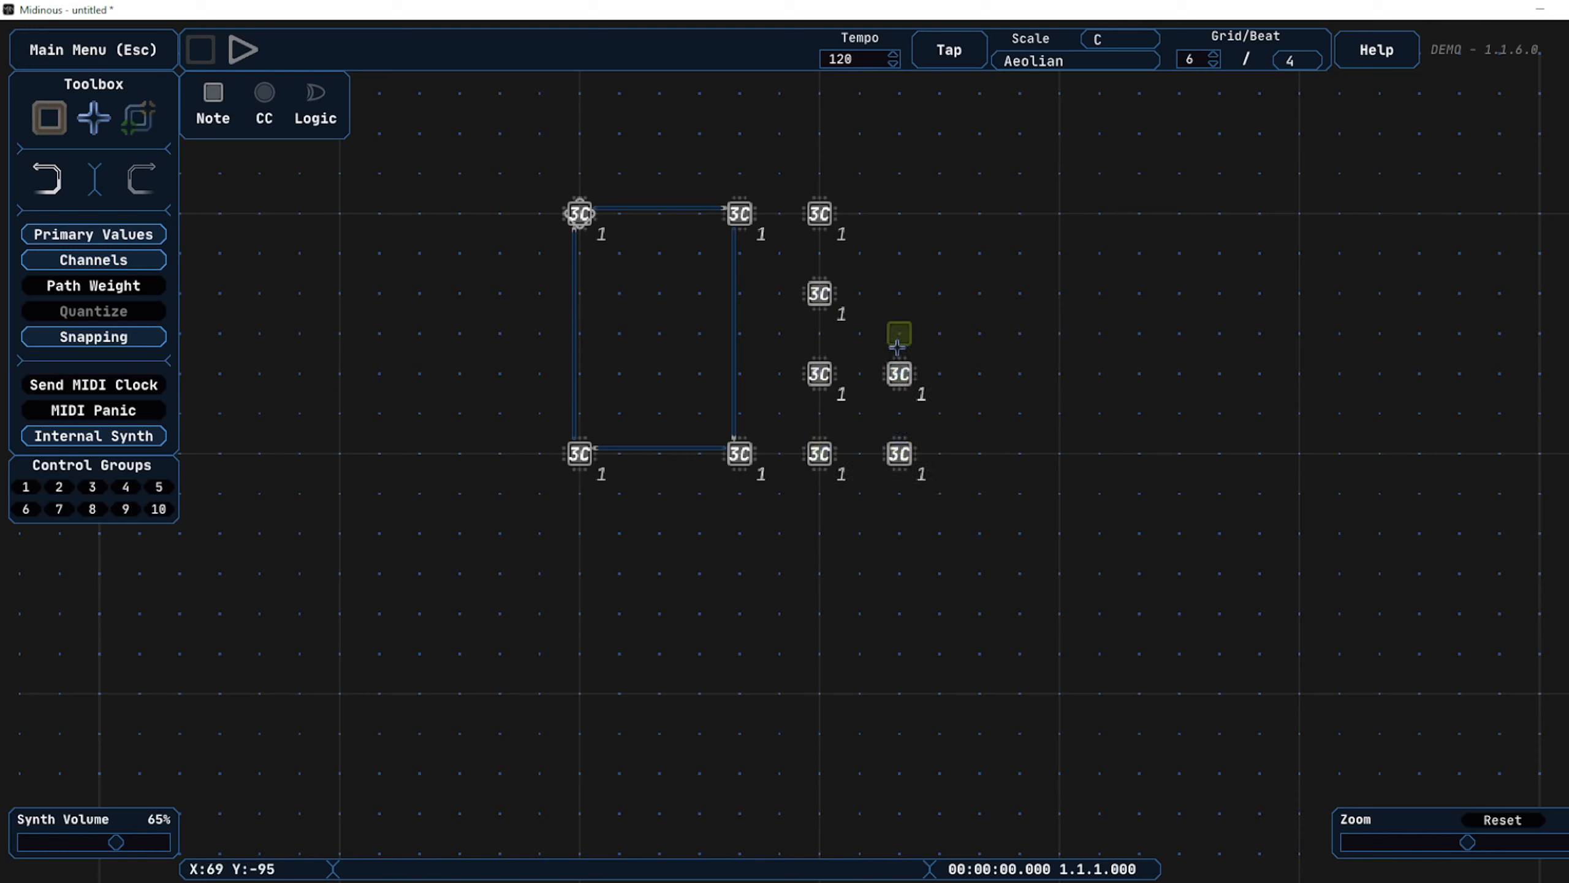
click(899, 293)
click(904, 215)
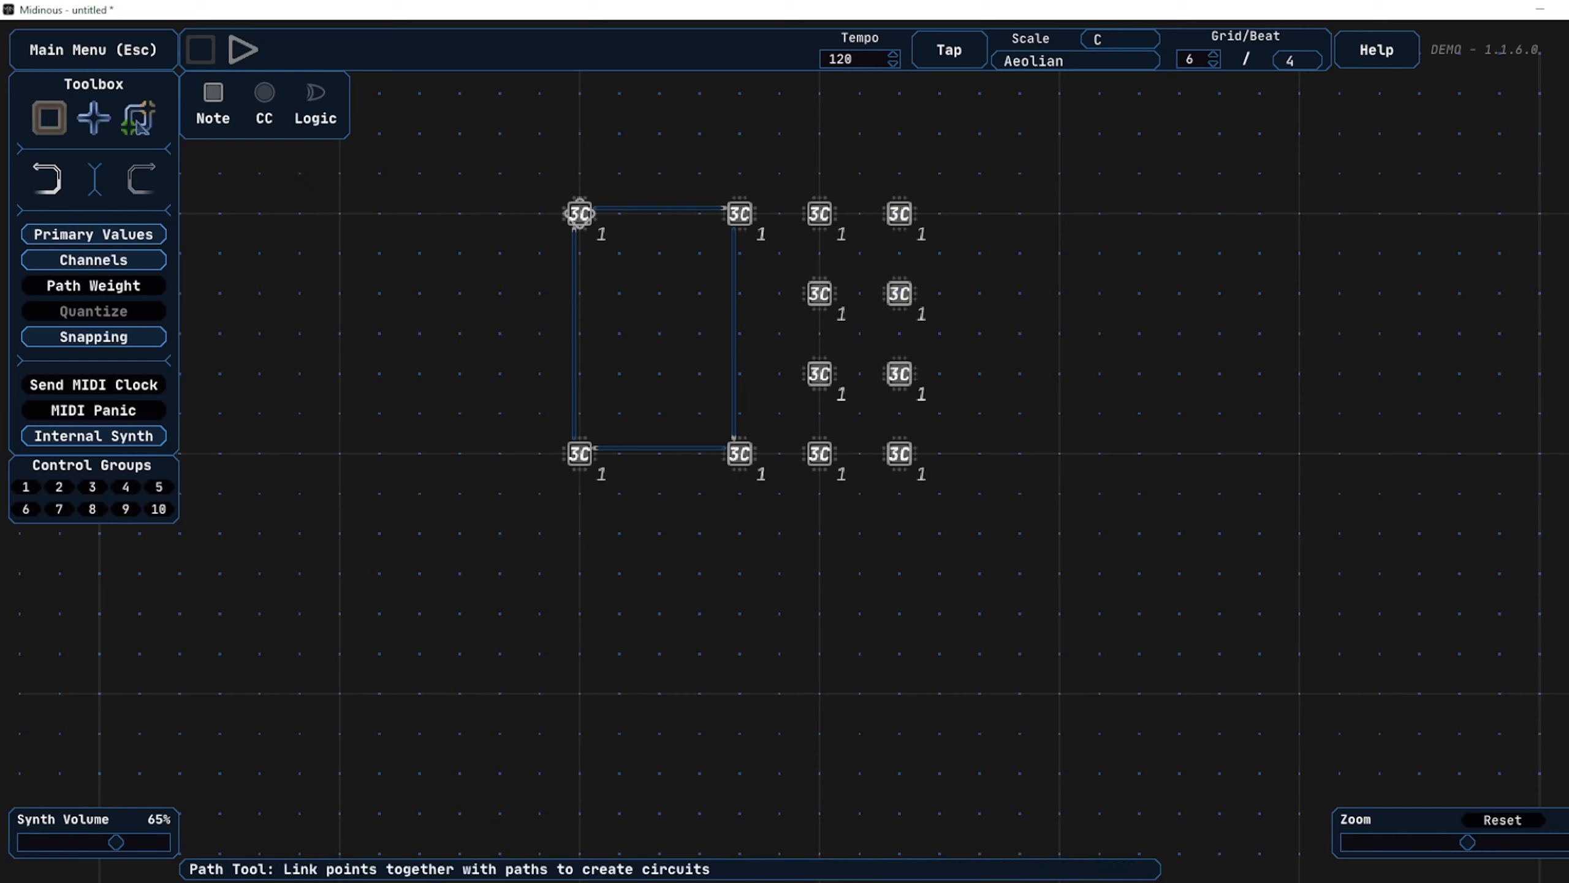
click(135, 124)
mouse_move(816, 211)
mouse_down()
mouse_move(899, 214)
mouse_move(899, 454)
mouse_move(815, 451)
mouse_move(820, 214)
mouse_up()
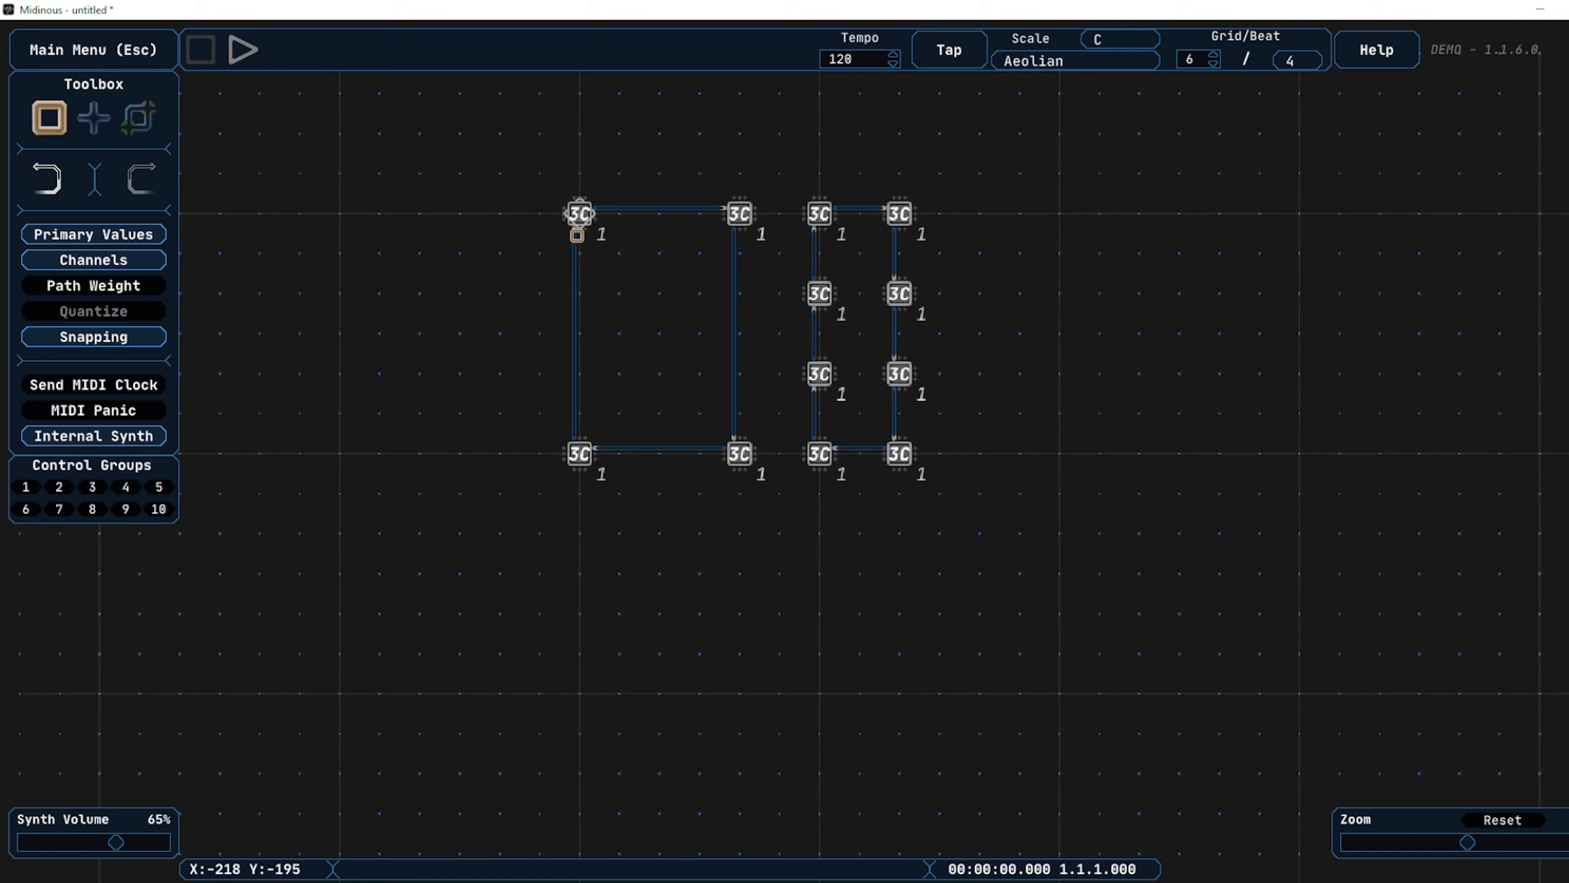
Make the upper-left point of the narrow eight-point loop a start point and play the sequence.
click(581, 214)
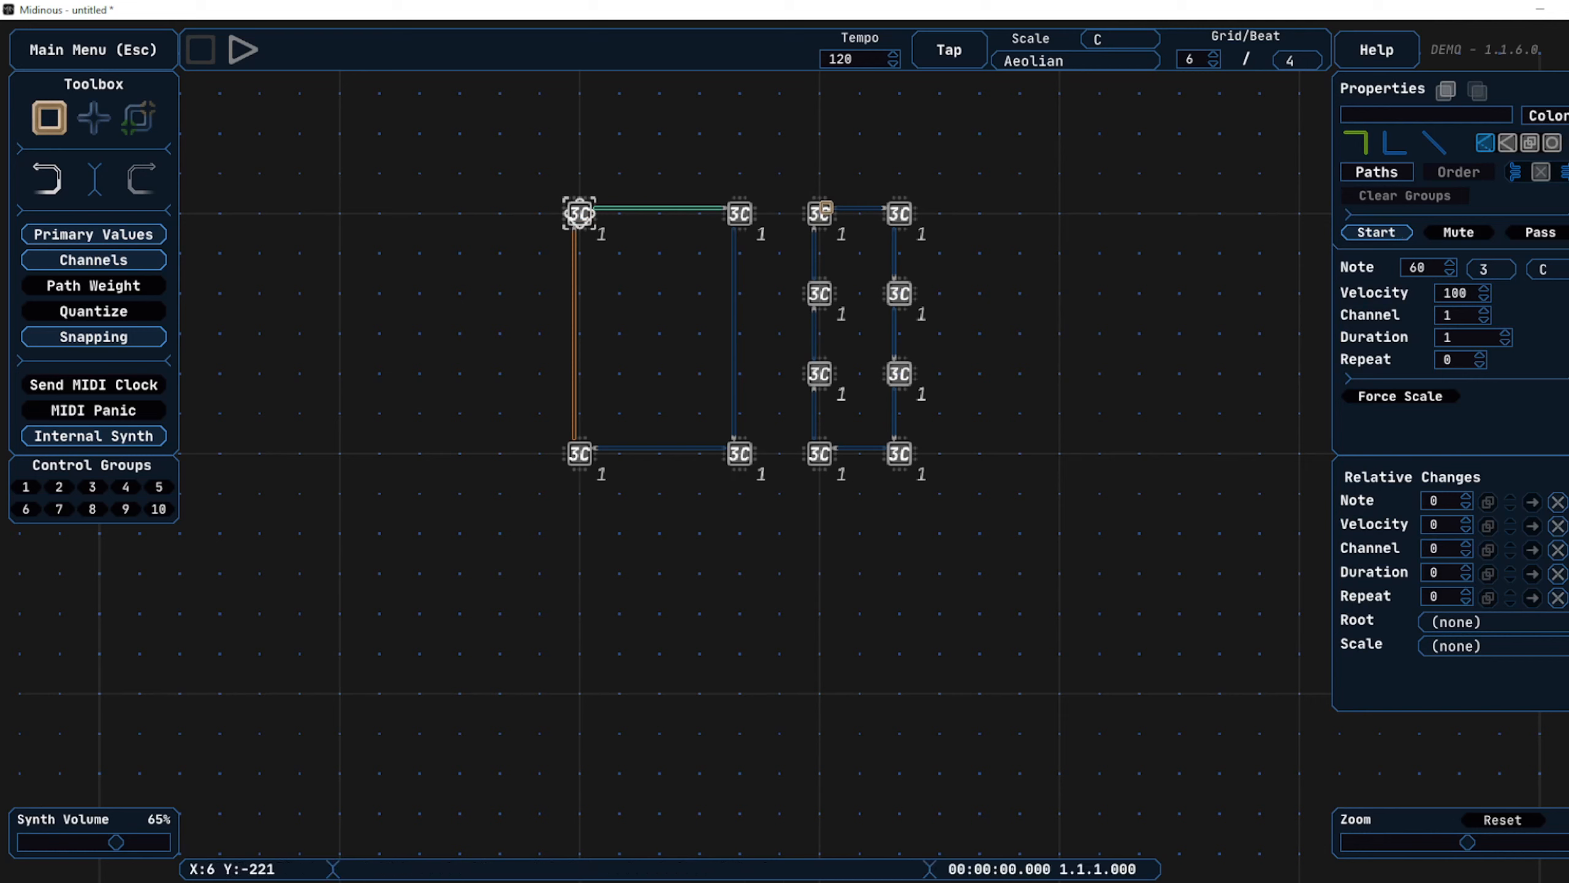
click(819, 213)
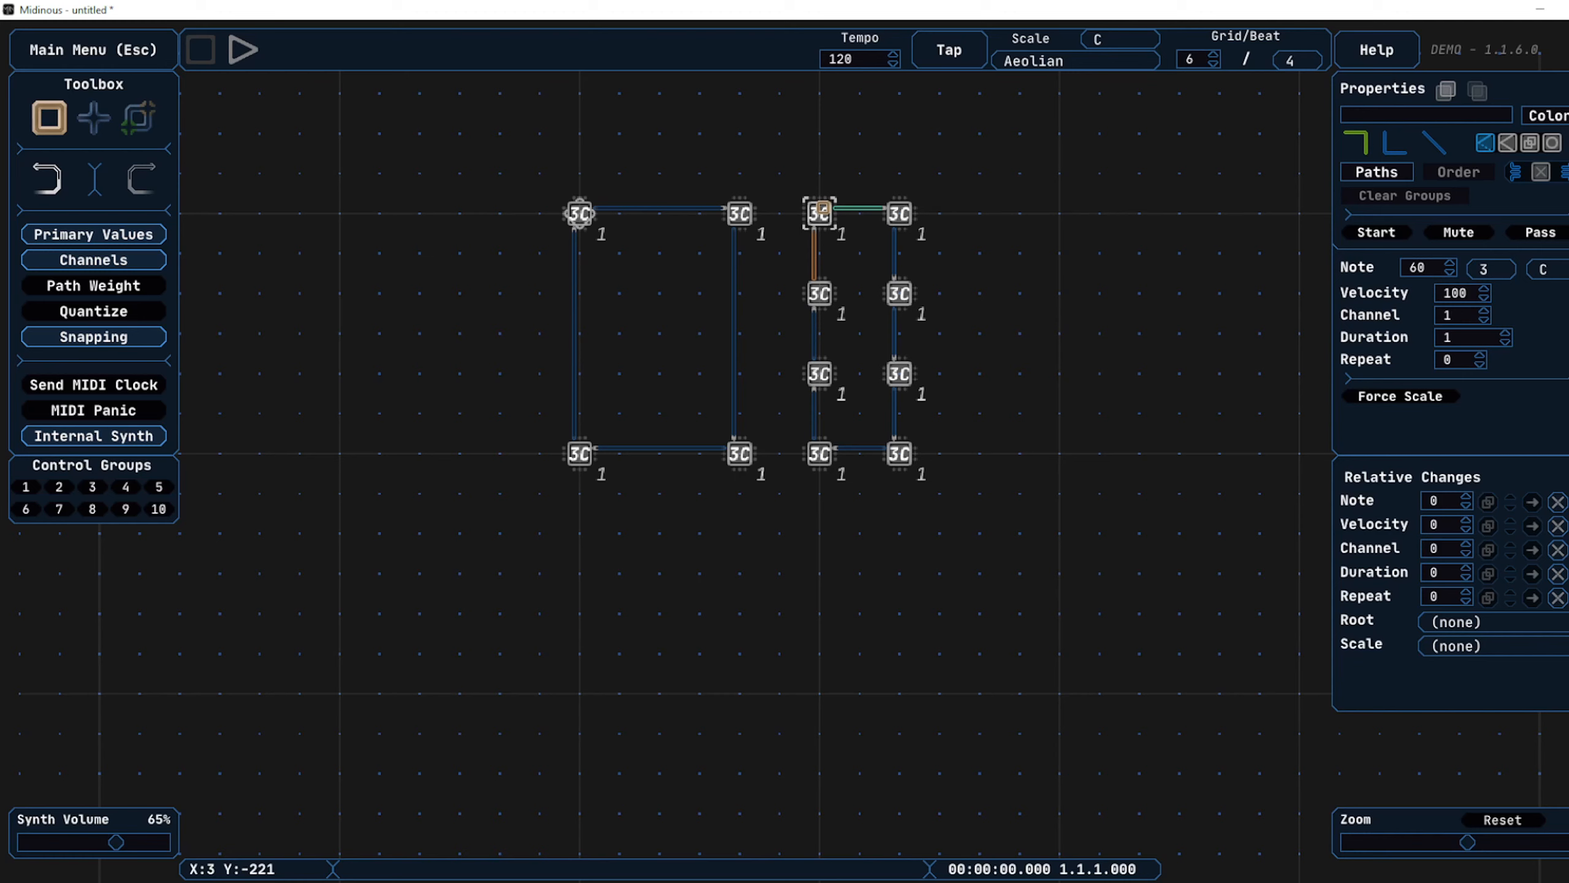
click(1389, 234)
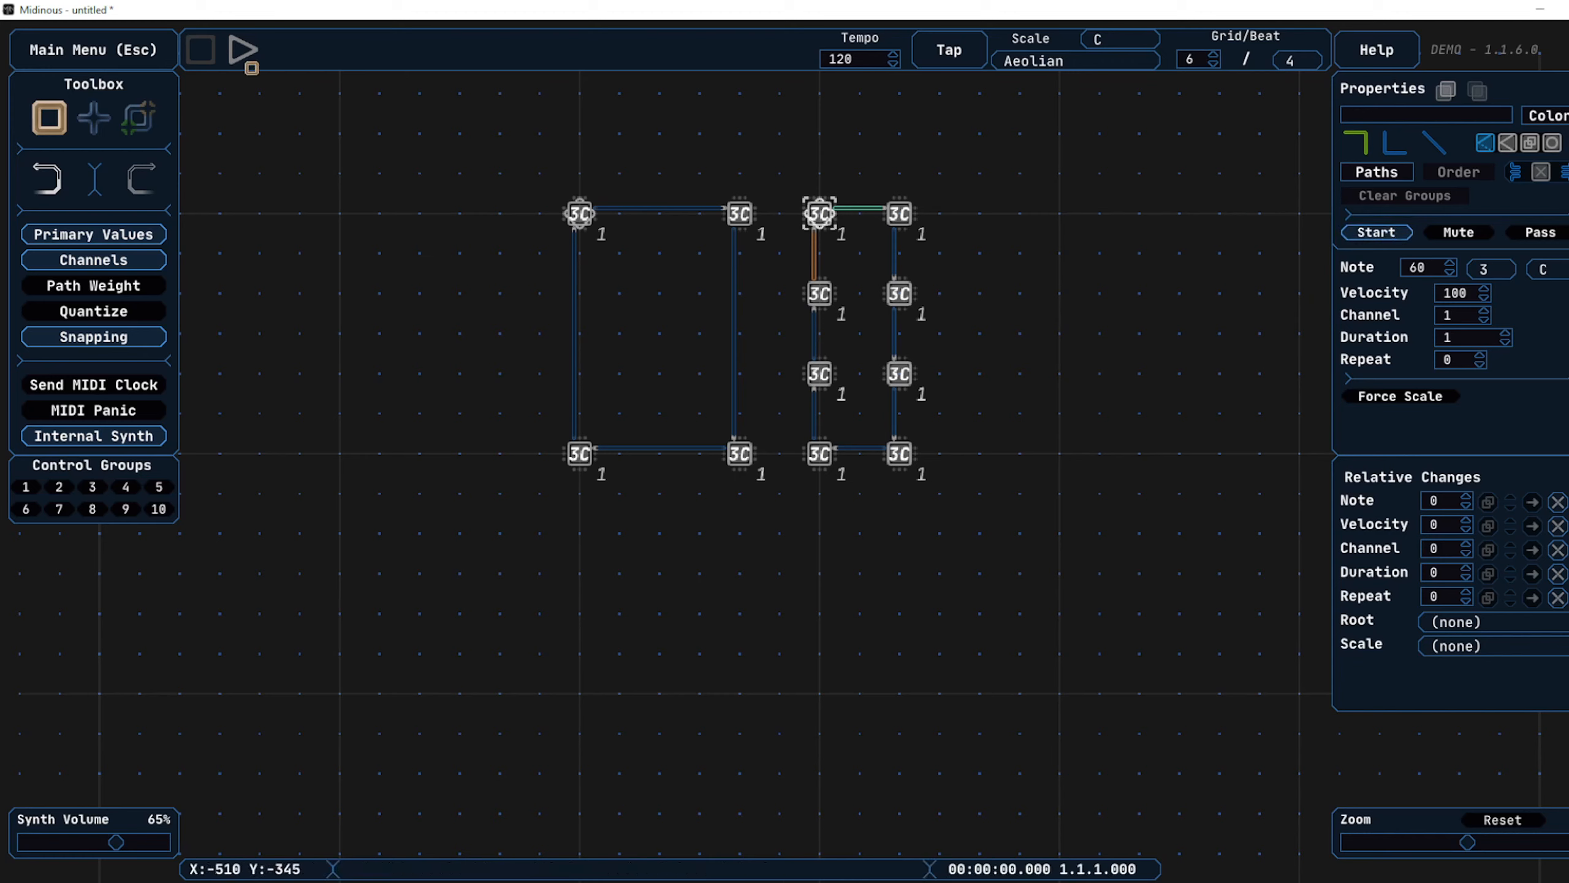
click(243, 50)
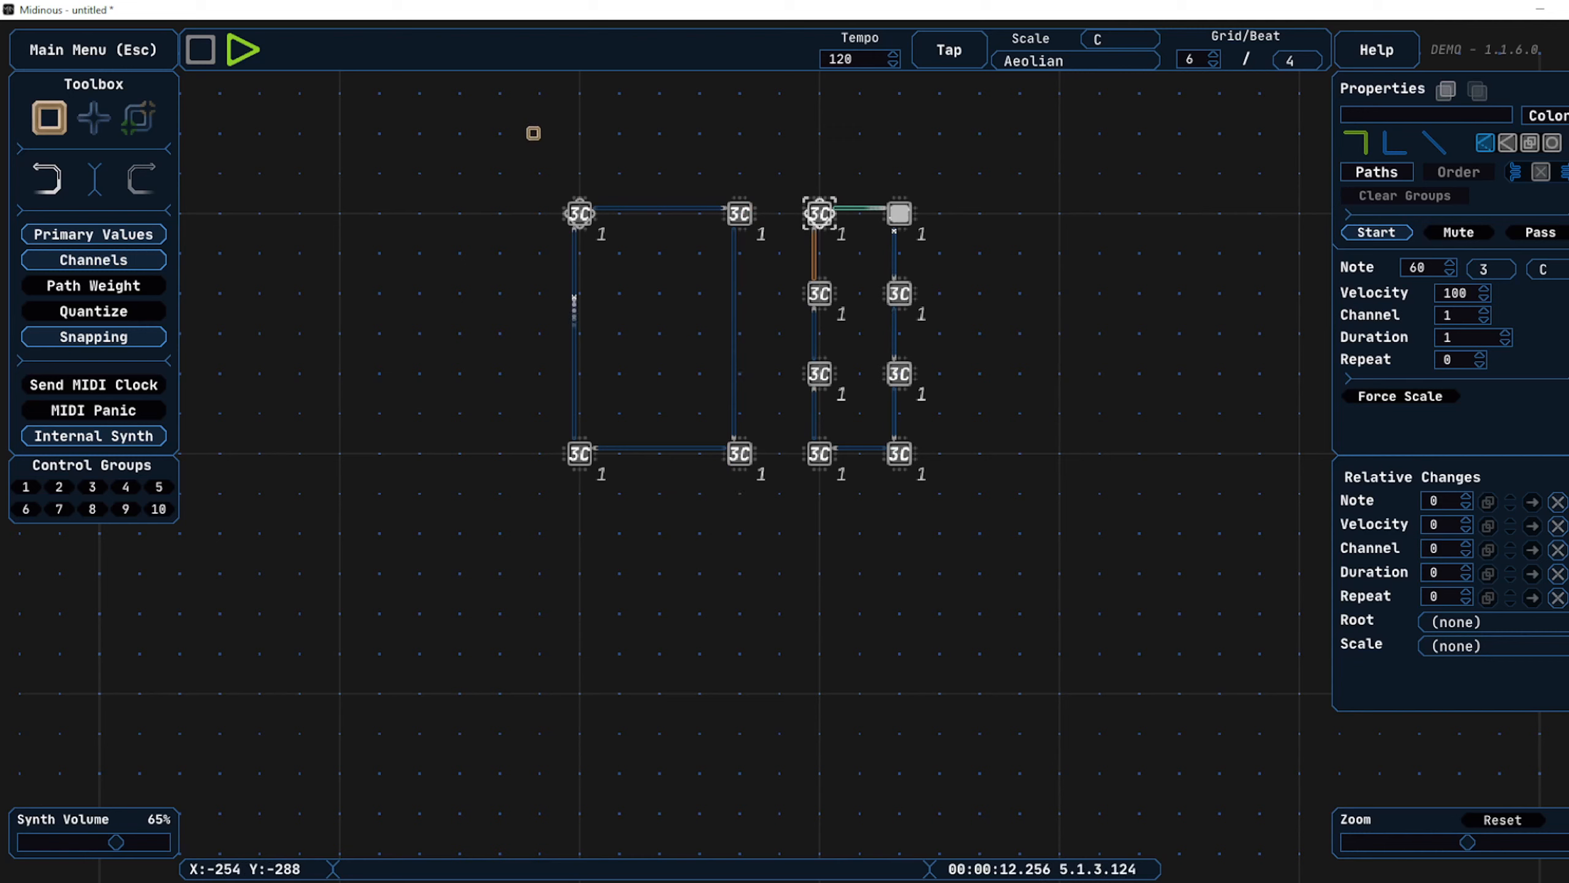
Change the four points of the wide loop to note D, switch them to E, and stop playback.
drag(525, 135, 774, 546)
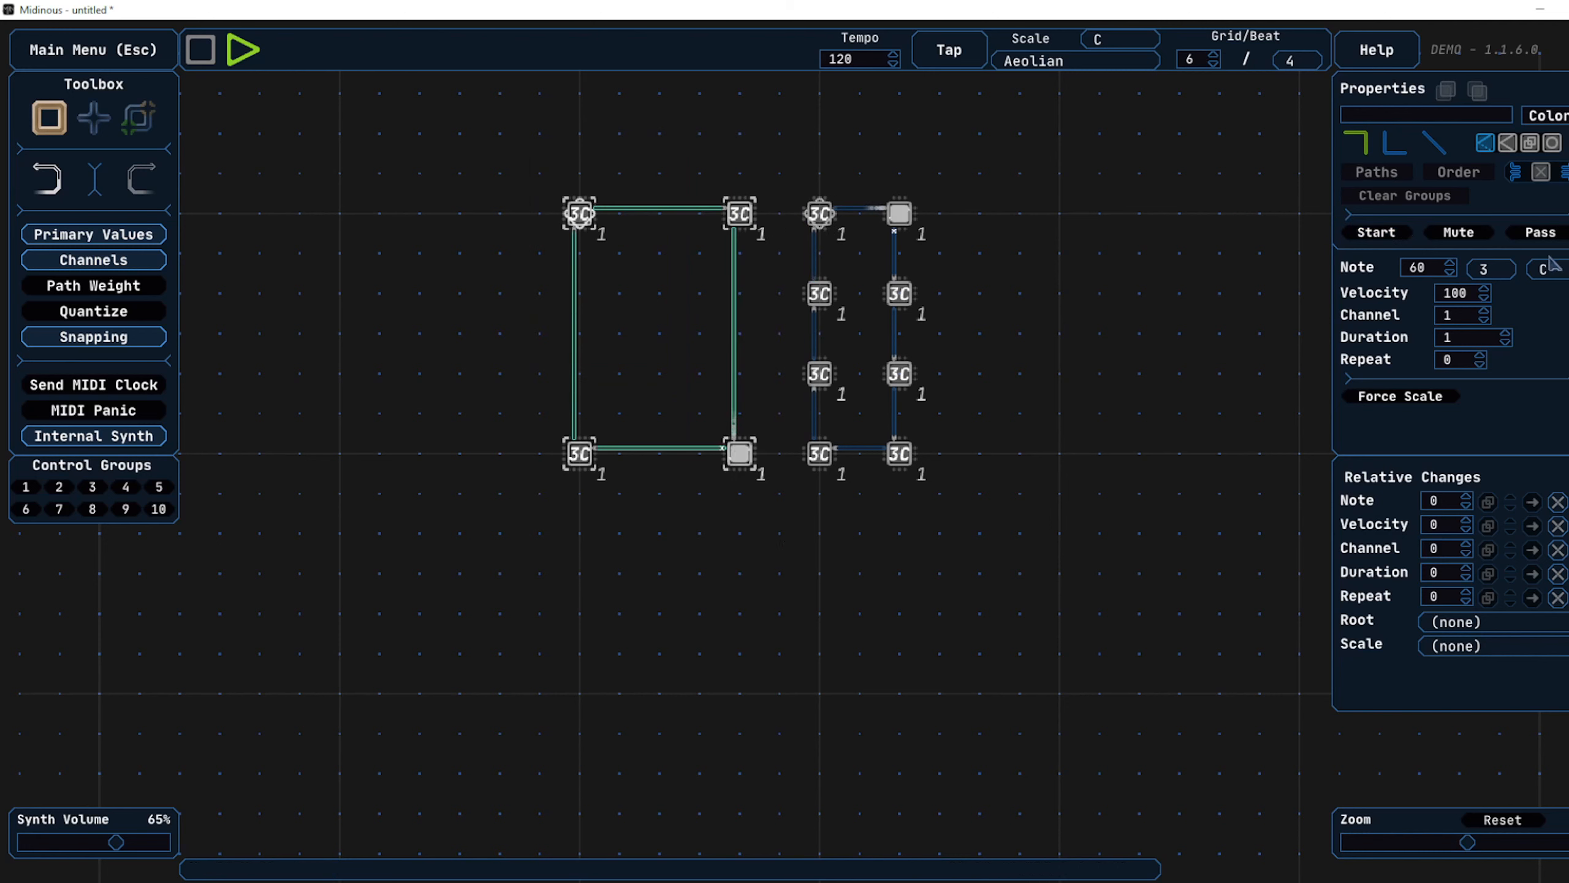
click(1562, 270)
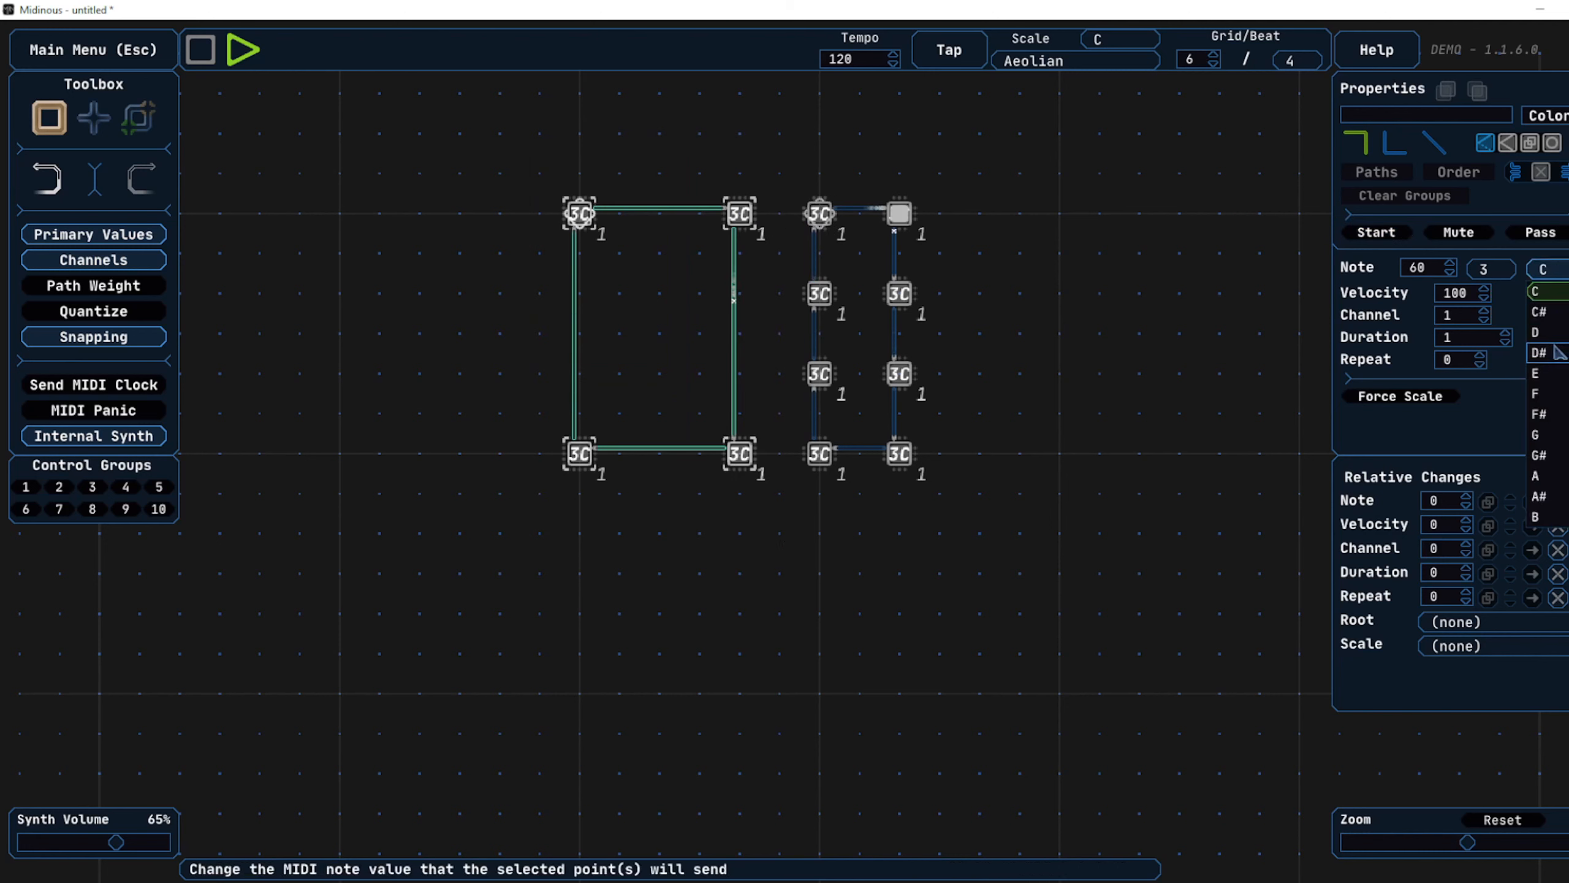
click(1547, 334)
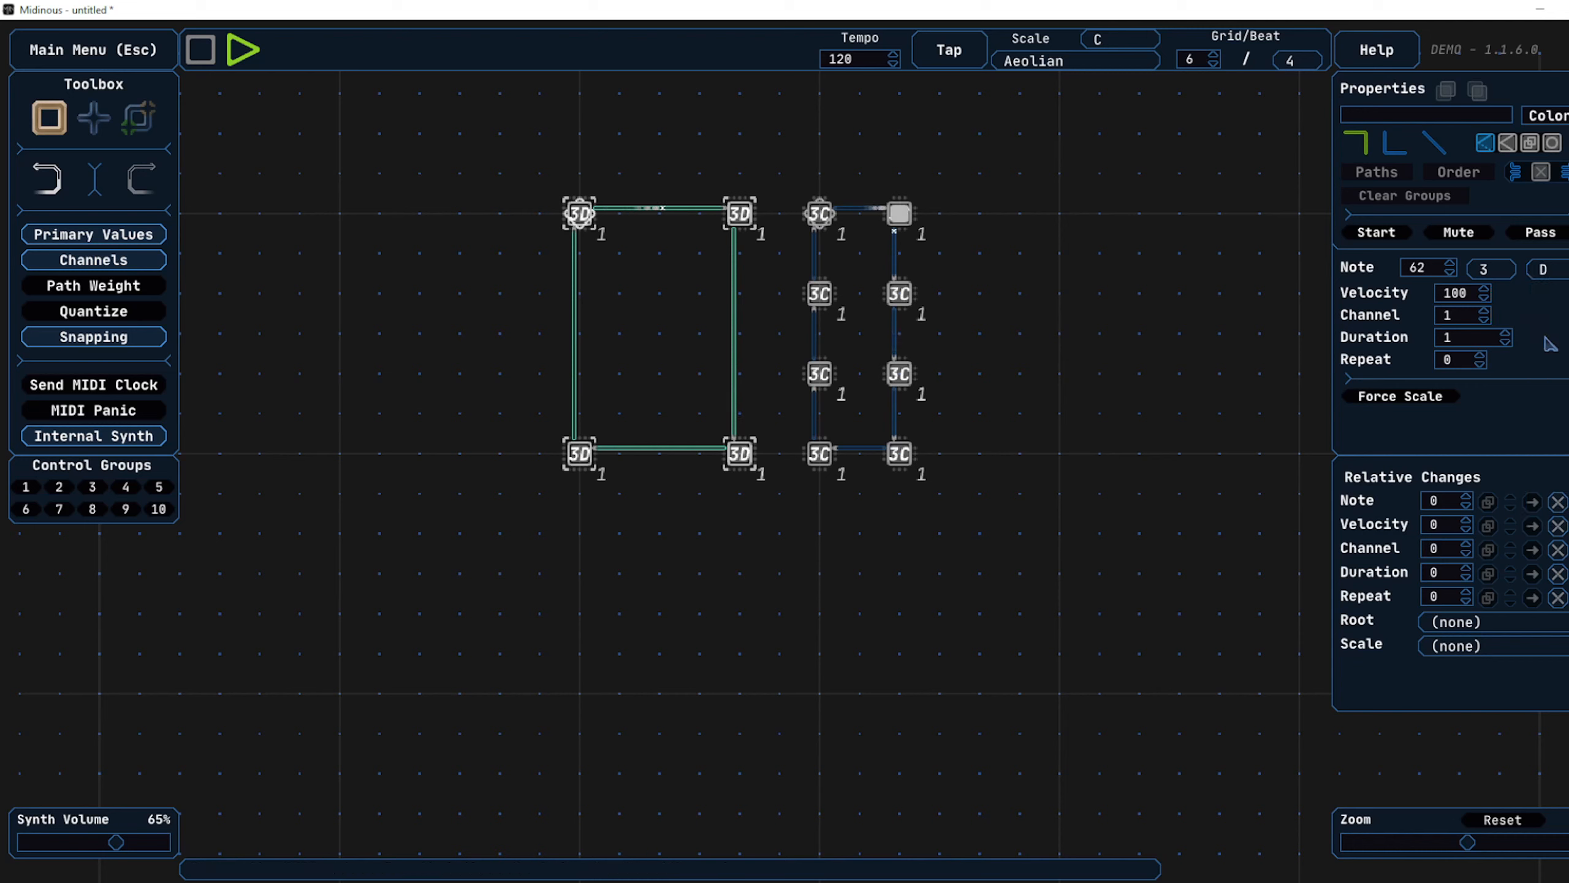
click(1564, 270)
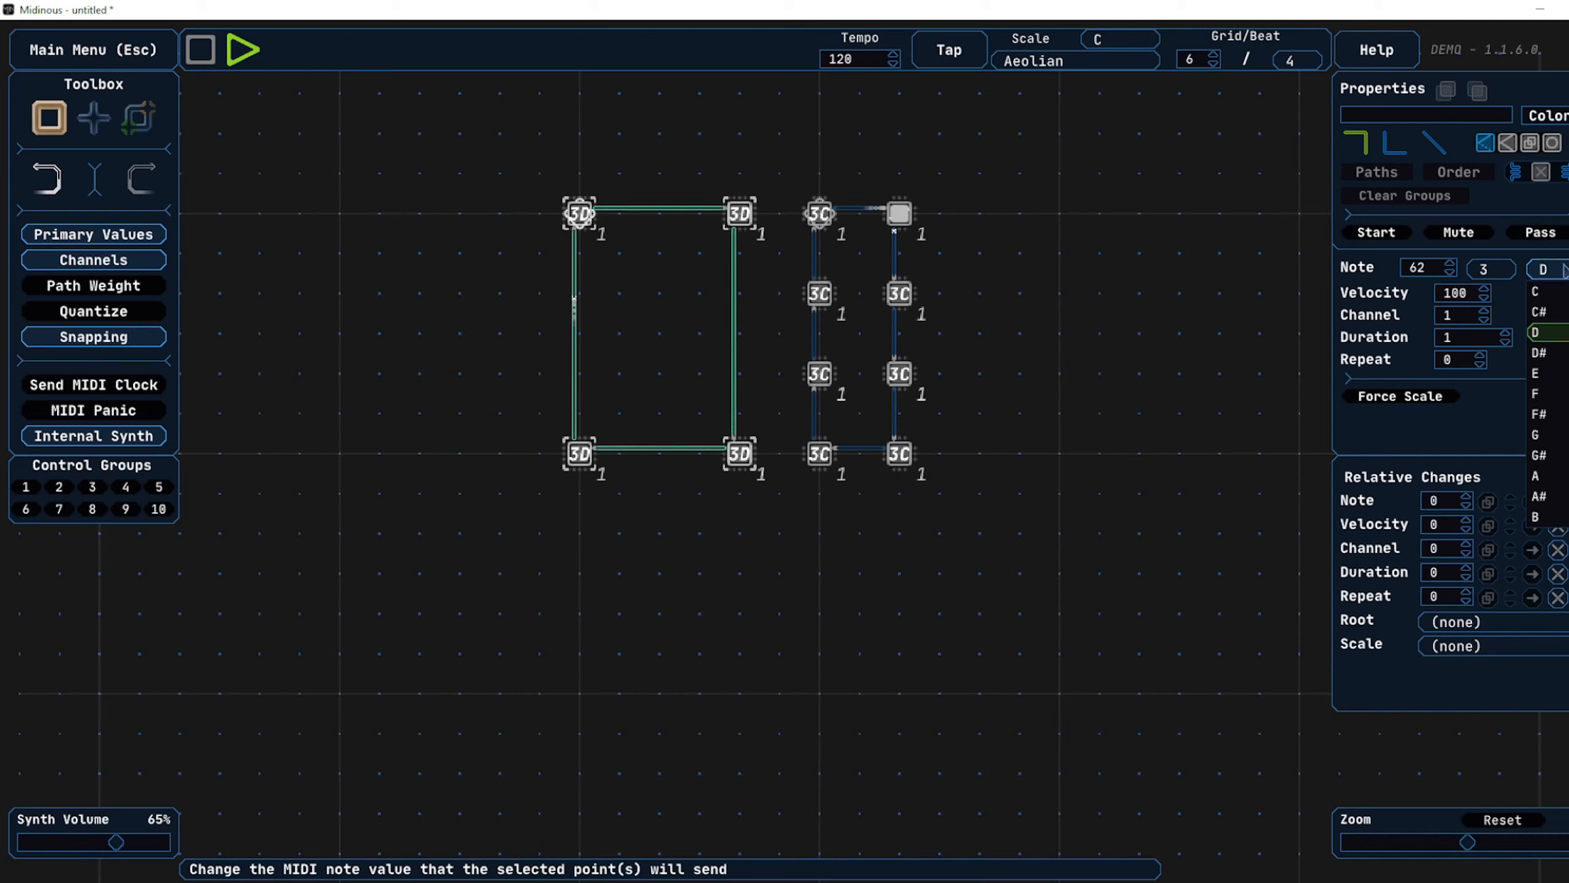
click(1561, 378)
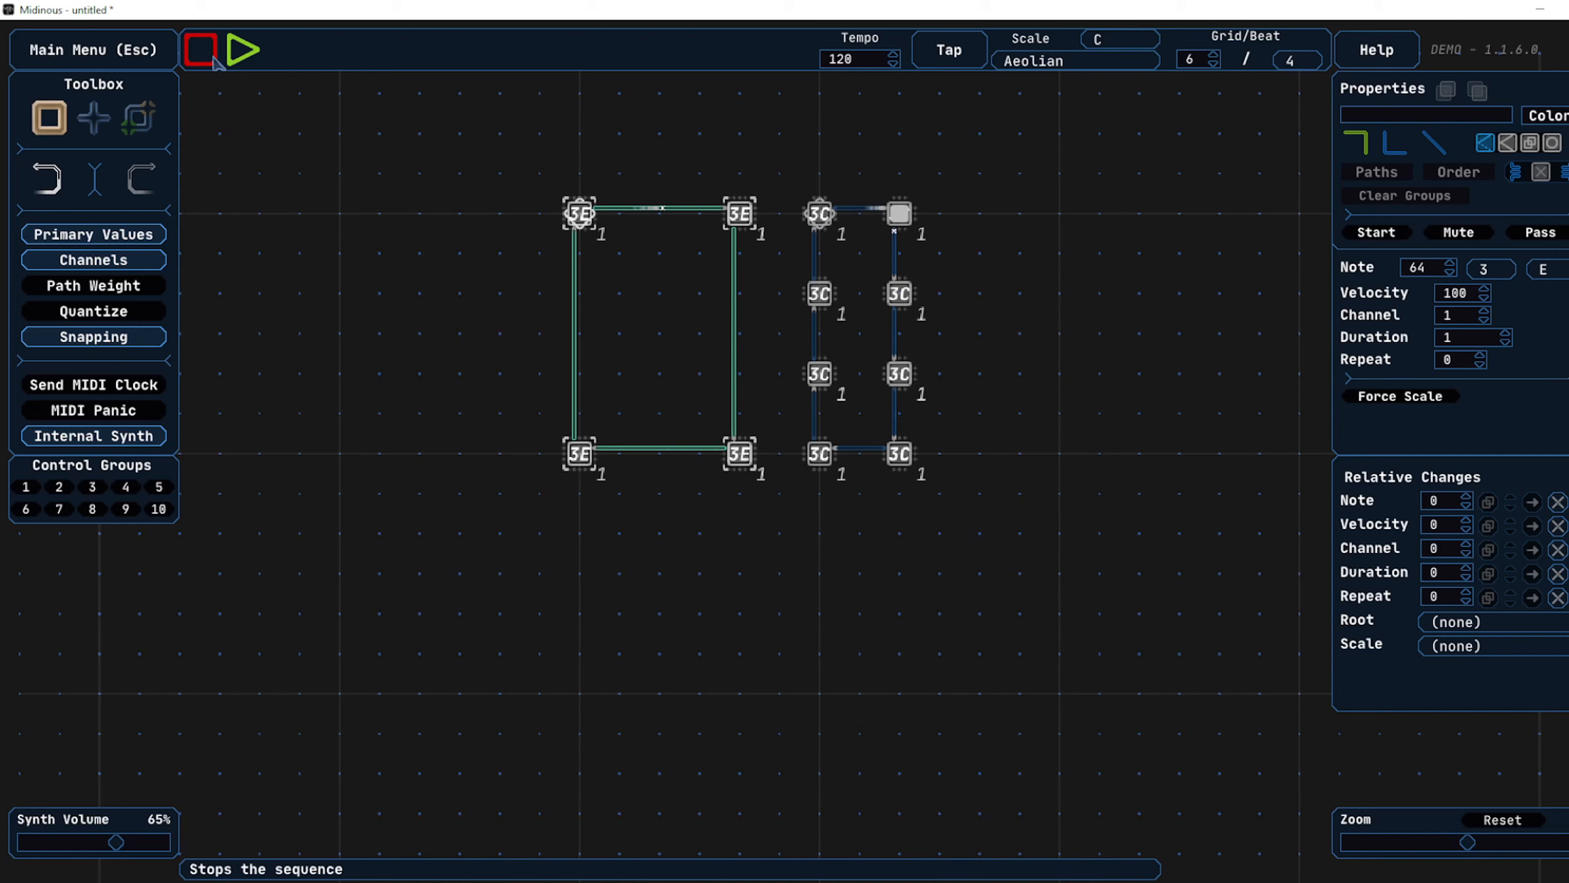
click(211, 57)
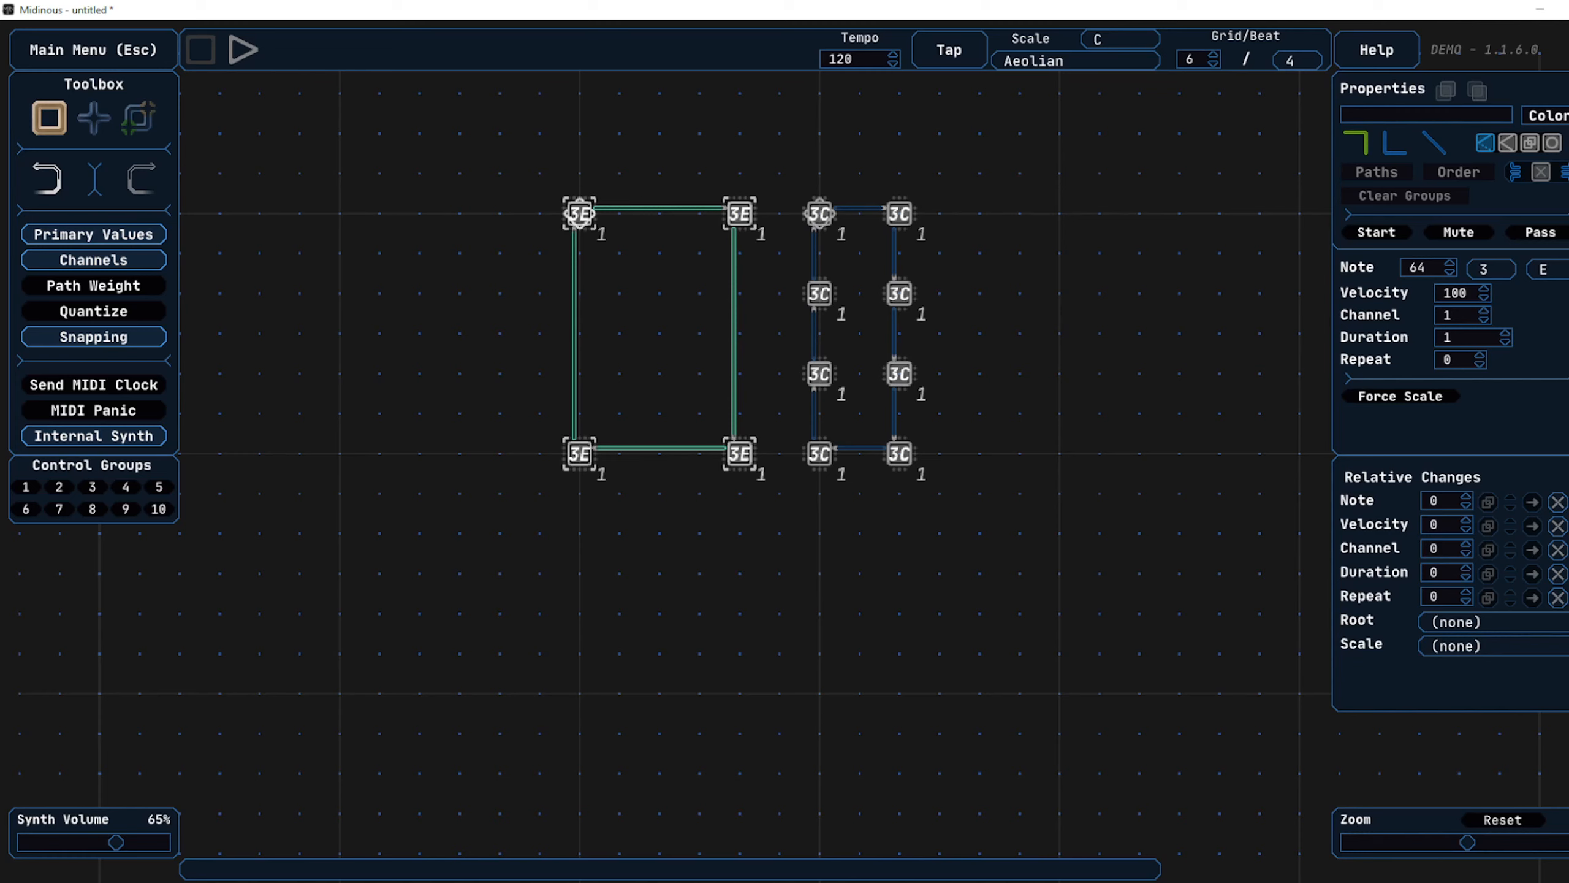
Switch to Cakewalk and review the MIDI input and output devices in the preferences, checking the Midinous Port input.
key(alt+Tab)
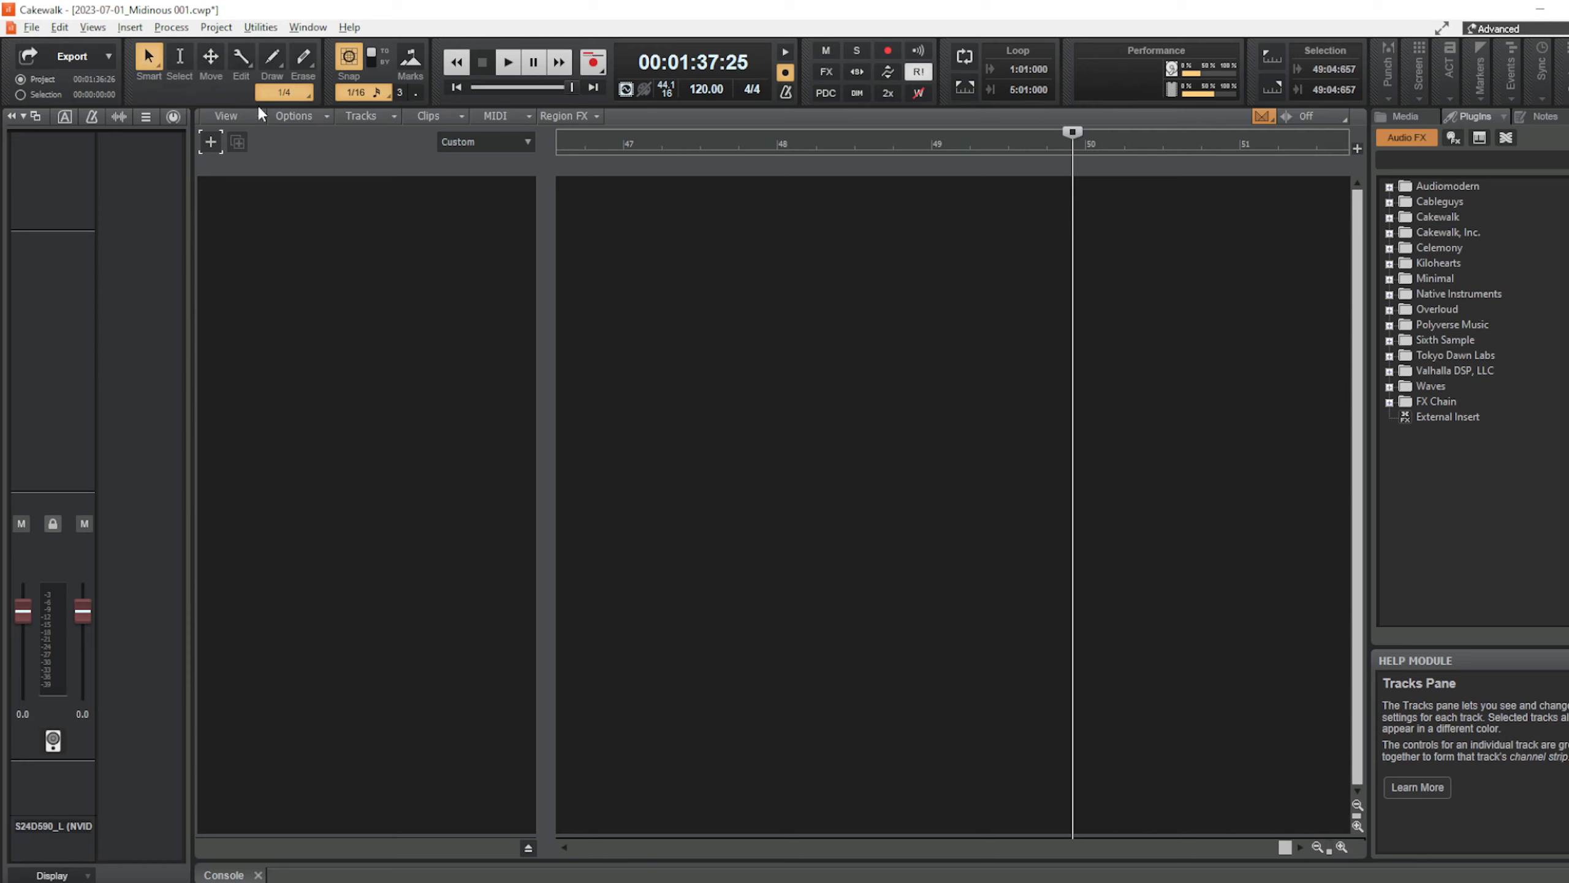
click(209, 146)
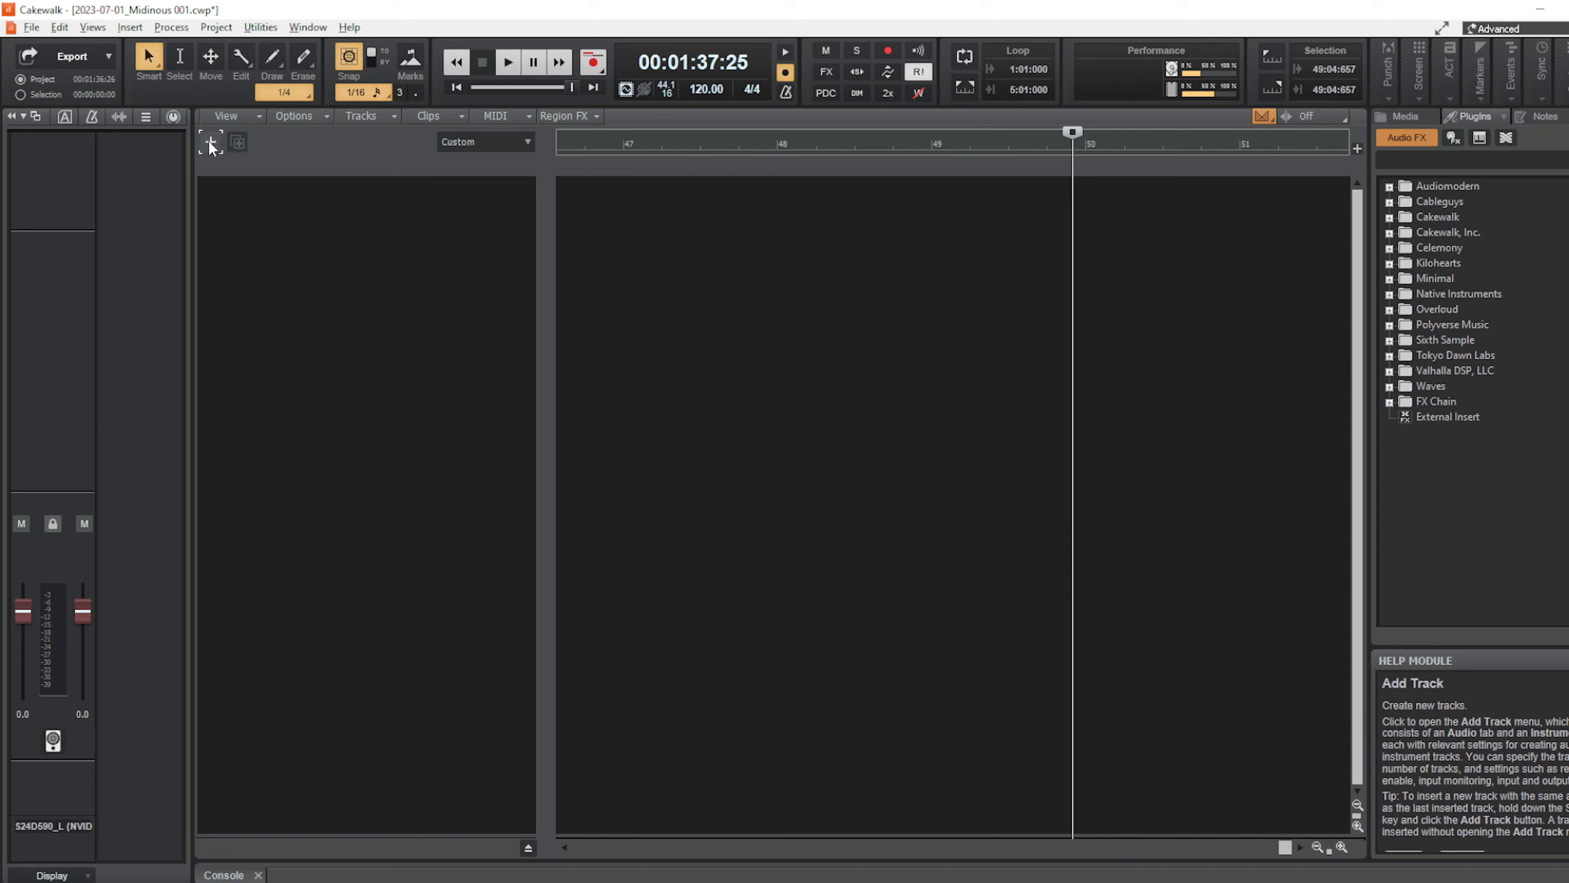
click(339, 442)
click(36, 28)
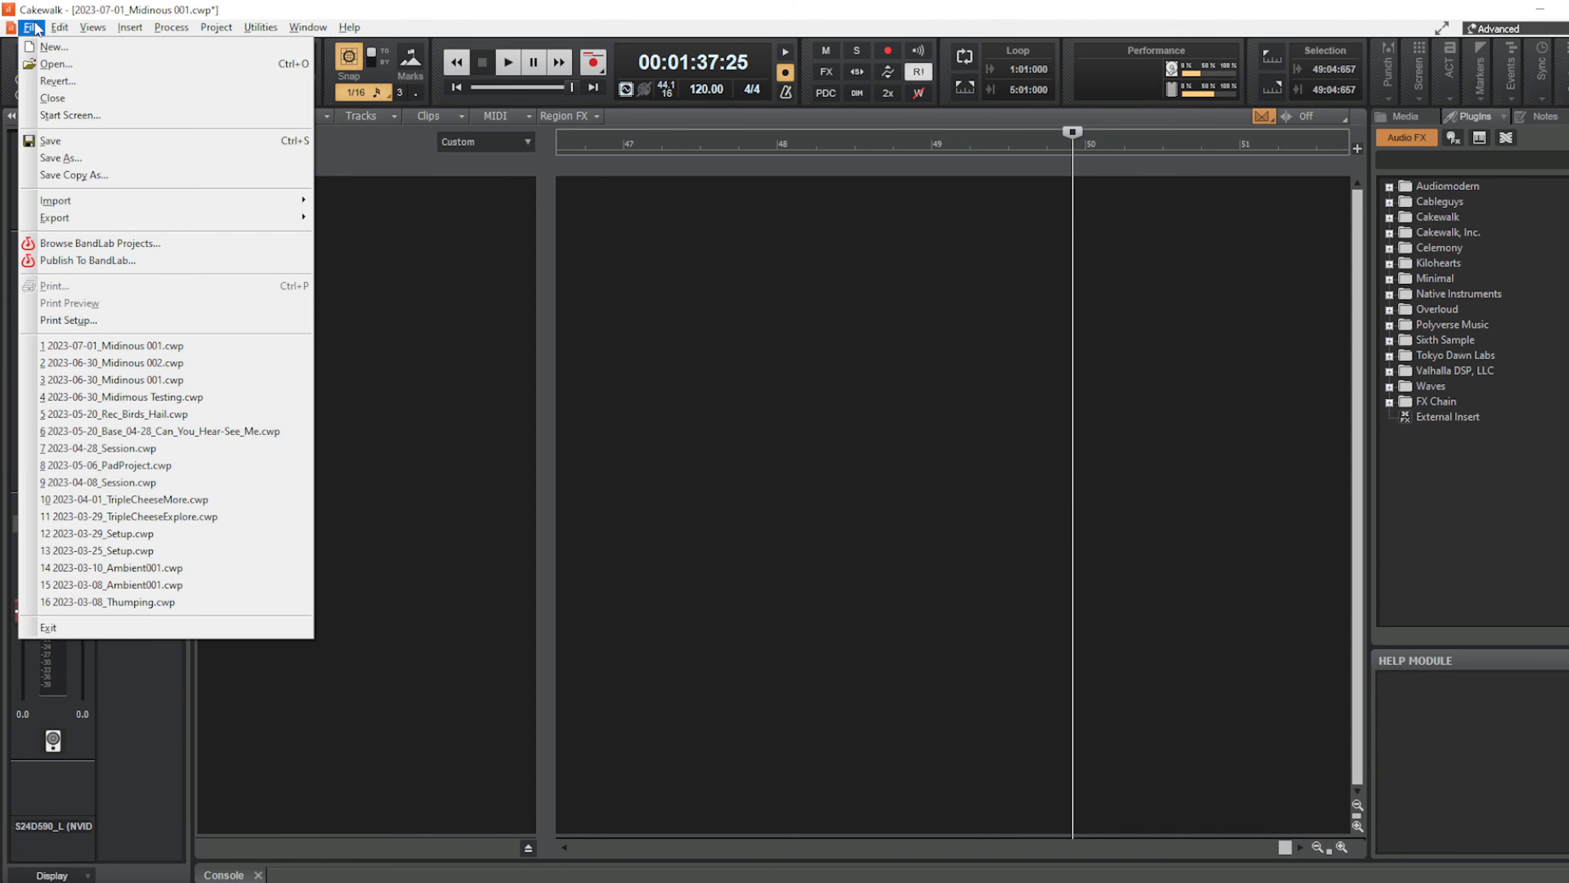
mouse_move(72, 31)
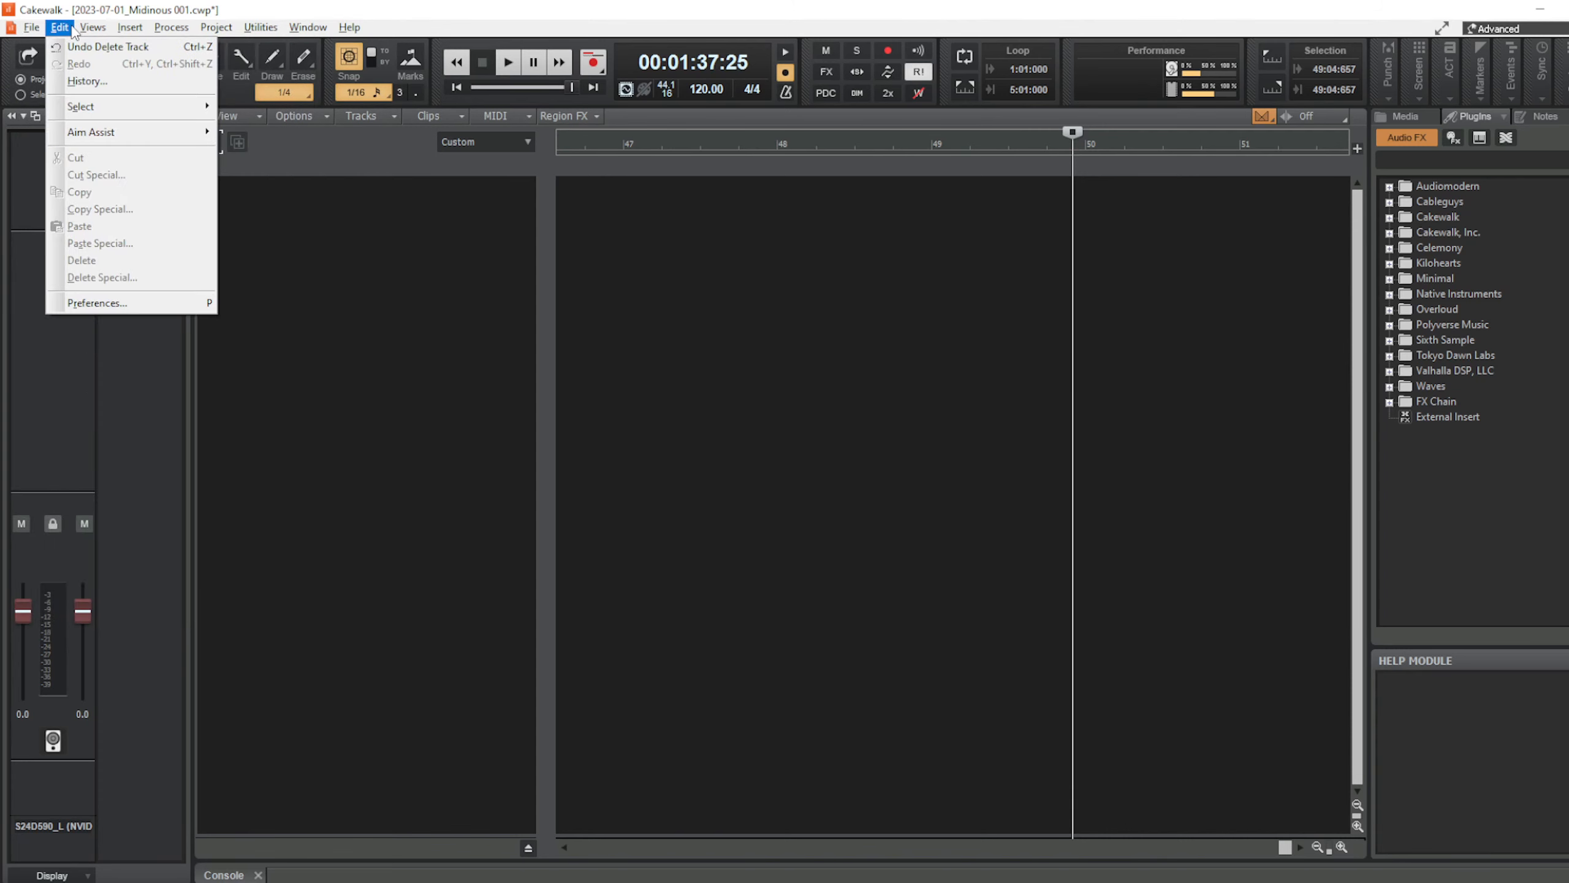
click(96, 302)
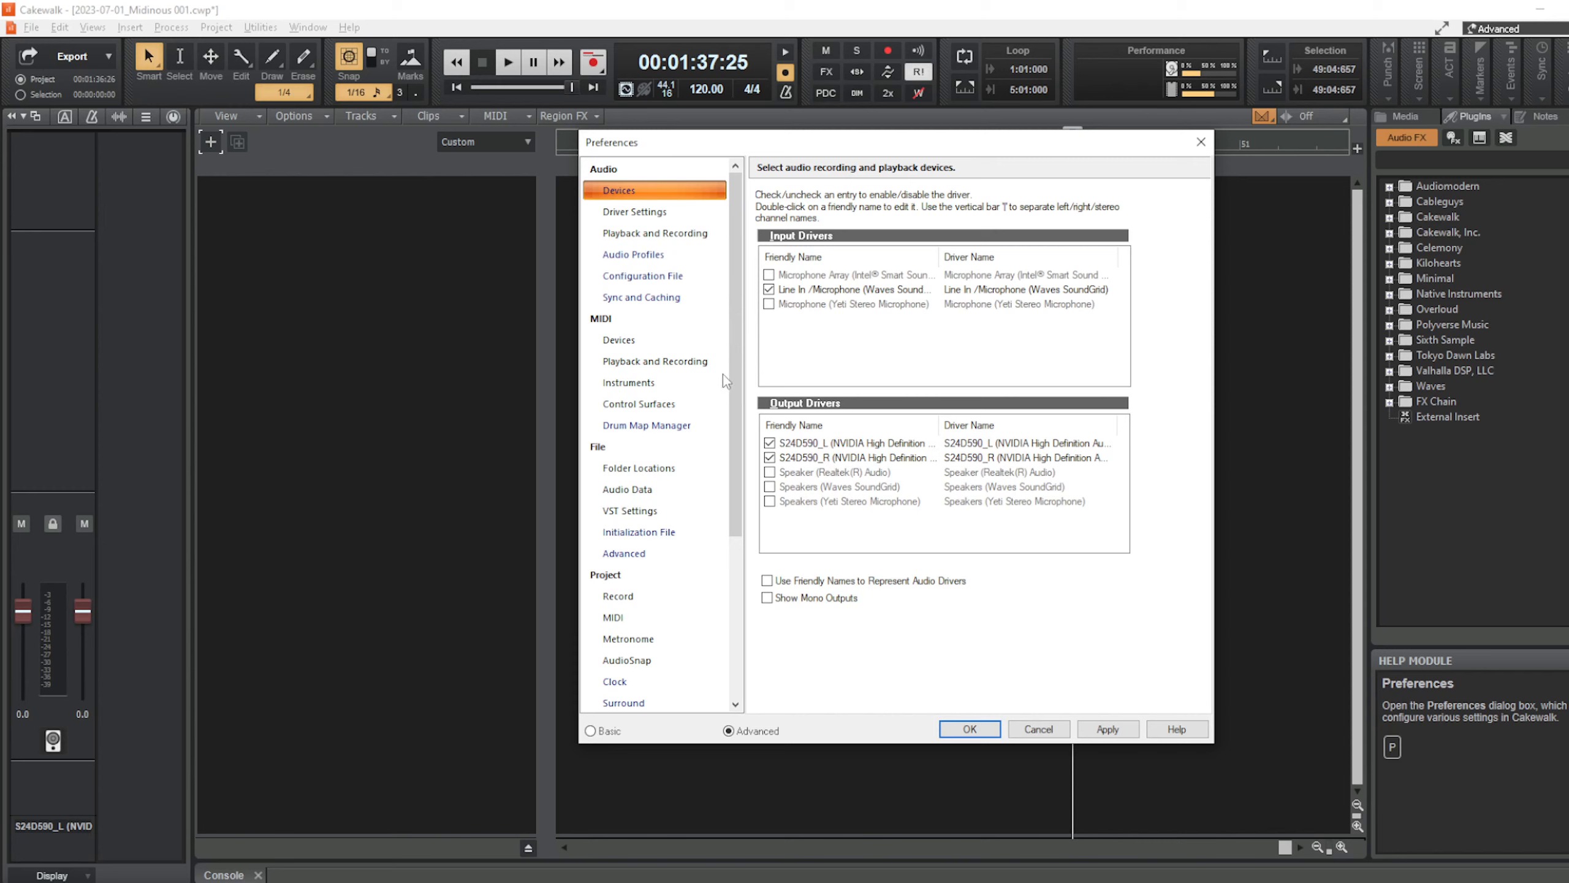
click(629, 348)
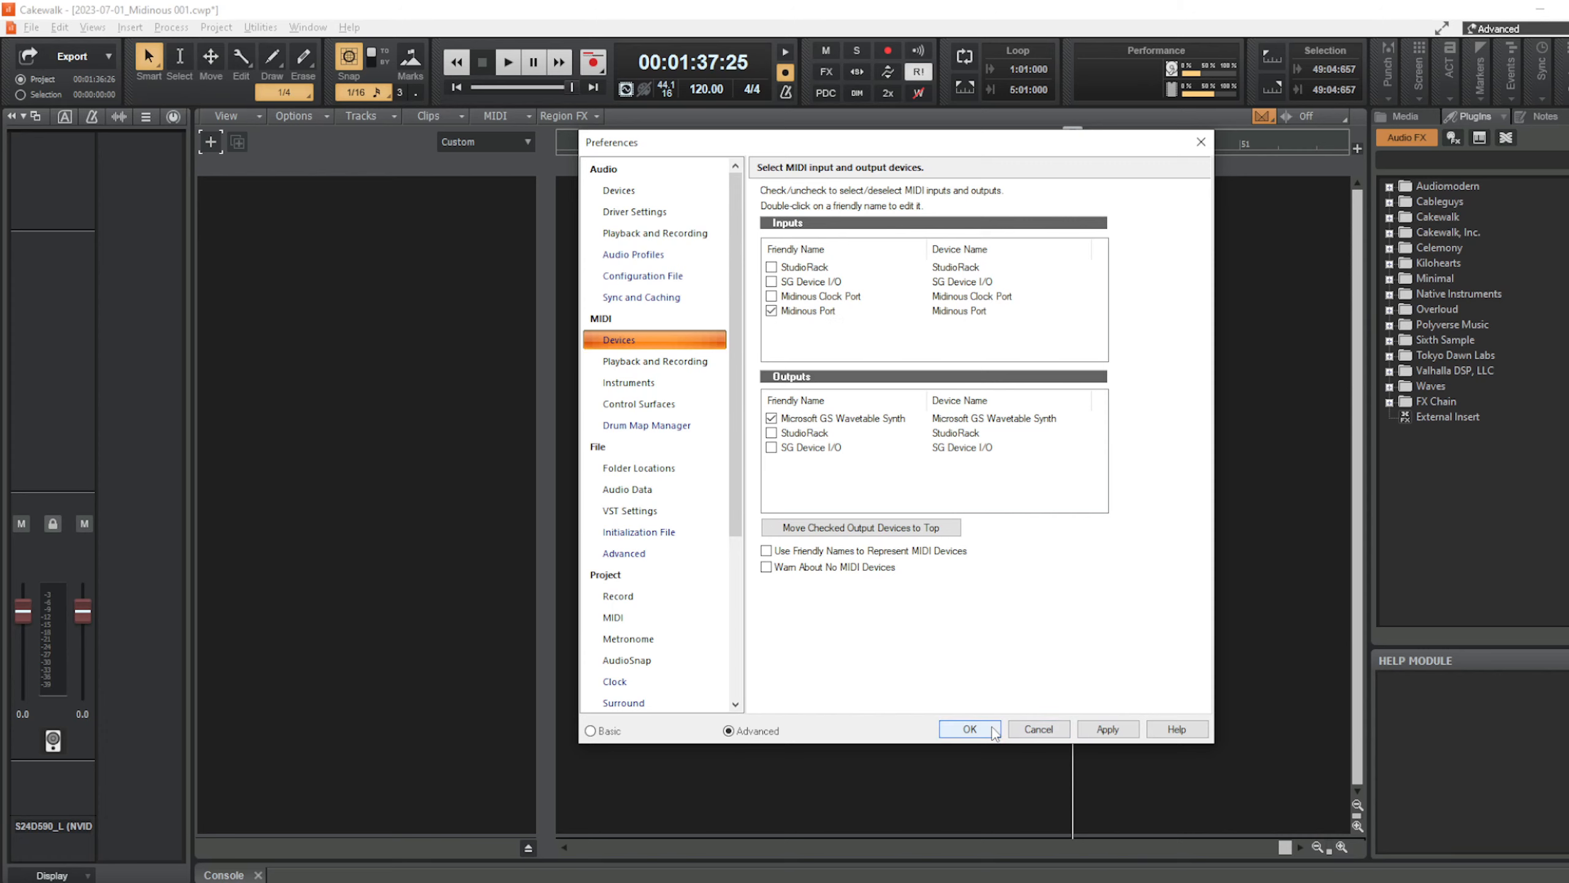
click(969, 728)
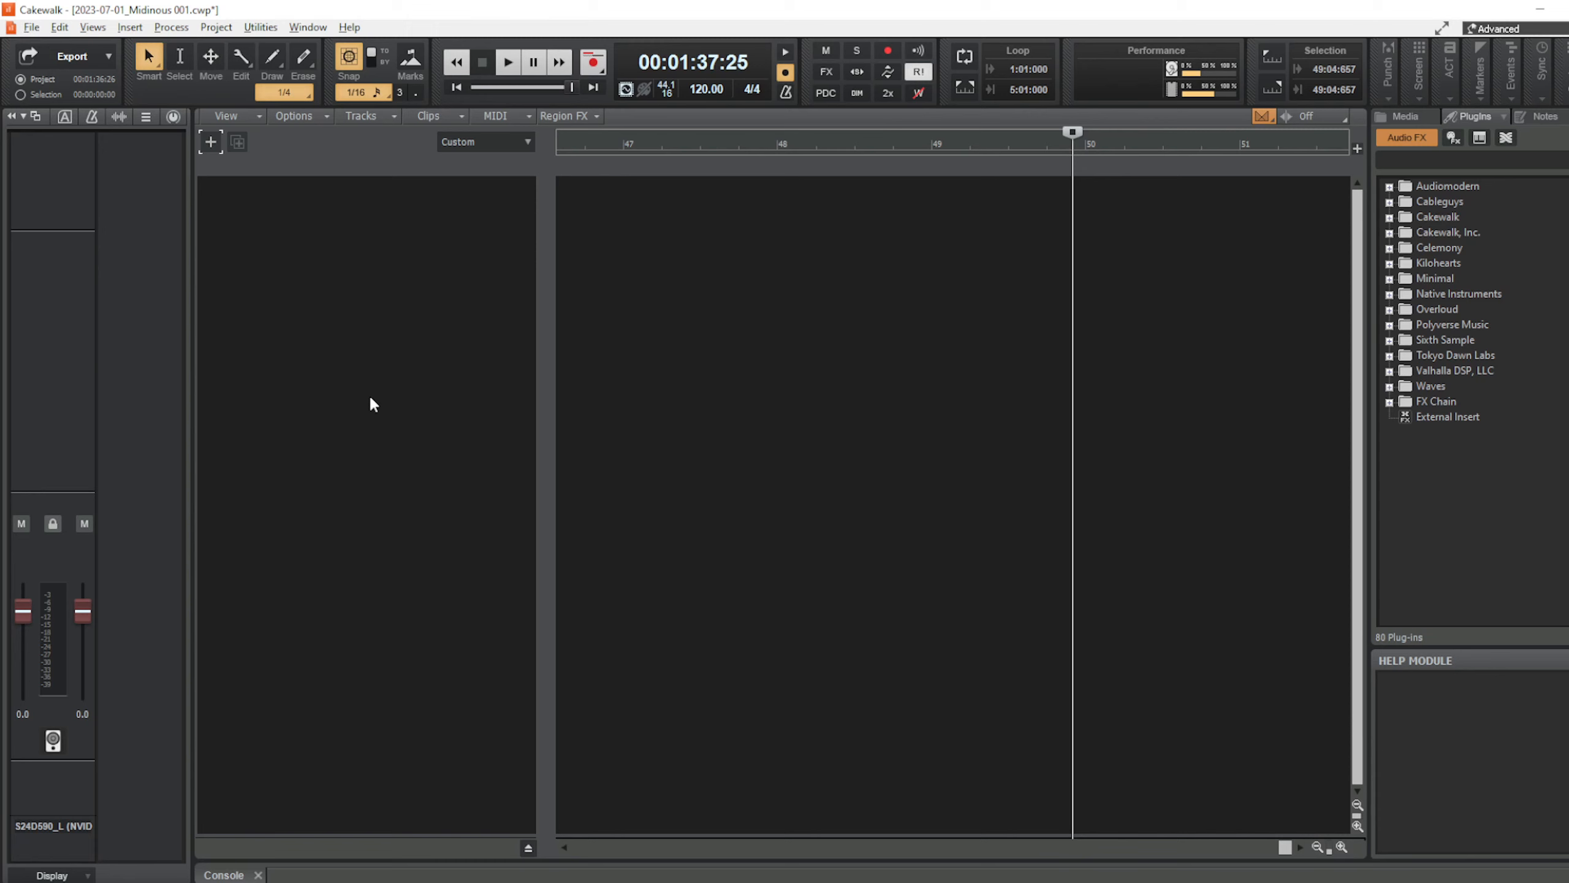
View the instrument and input options for adding a new track, and close them without creating one.
click(211, 145)
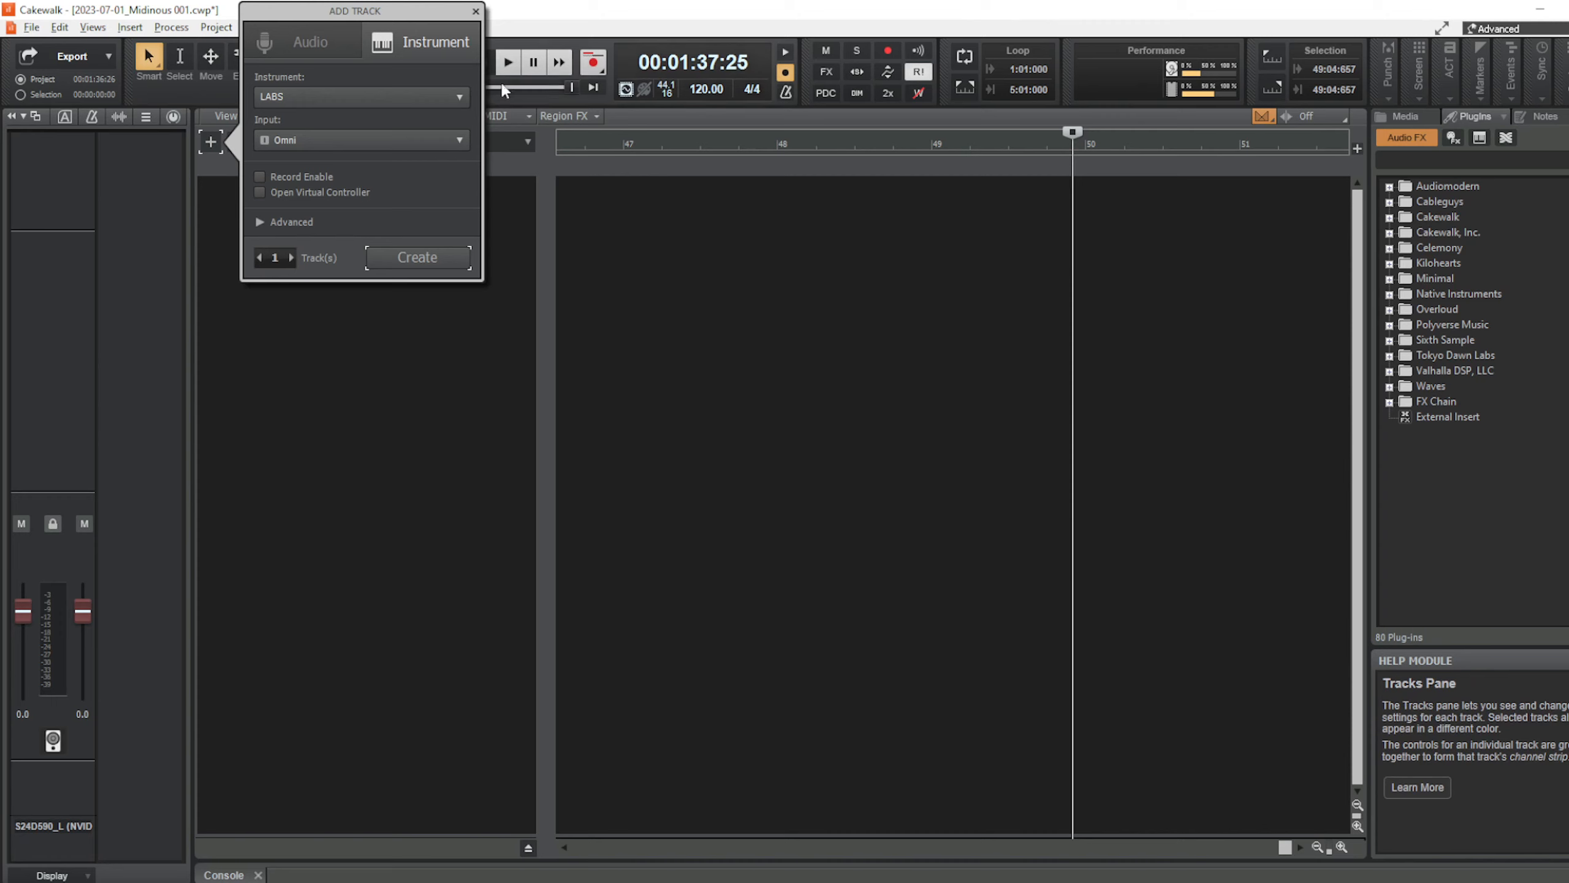
click(475, 11)
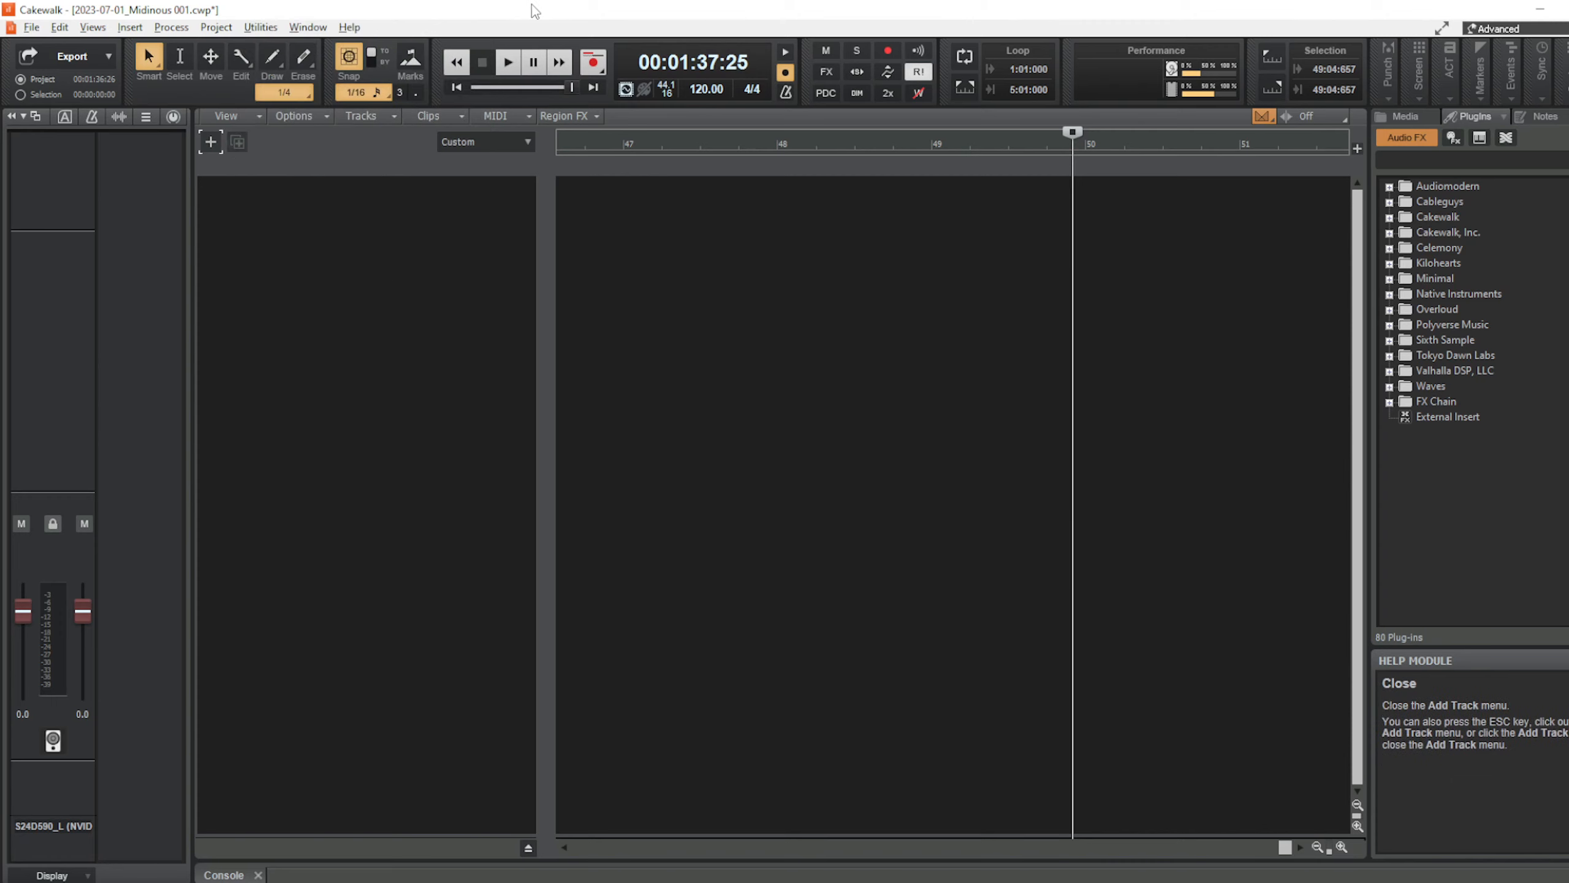
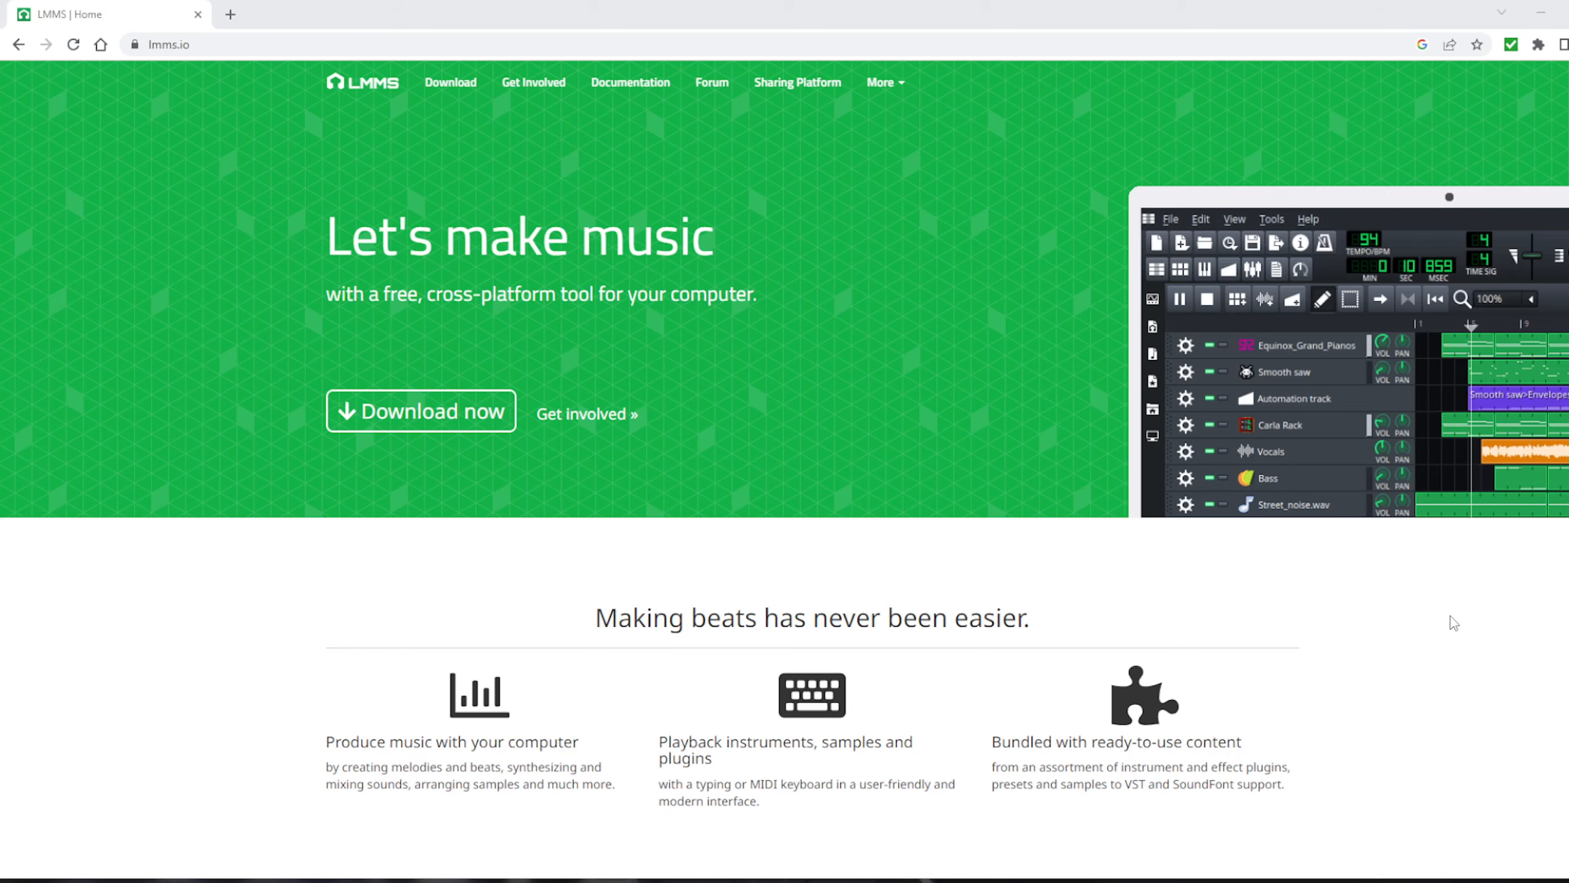
Look through the LMMS home page, from the introduction and supported platforms to the feature list.
scroll(1452, 617, down, 3)
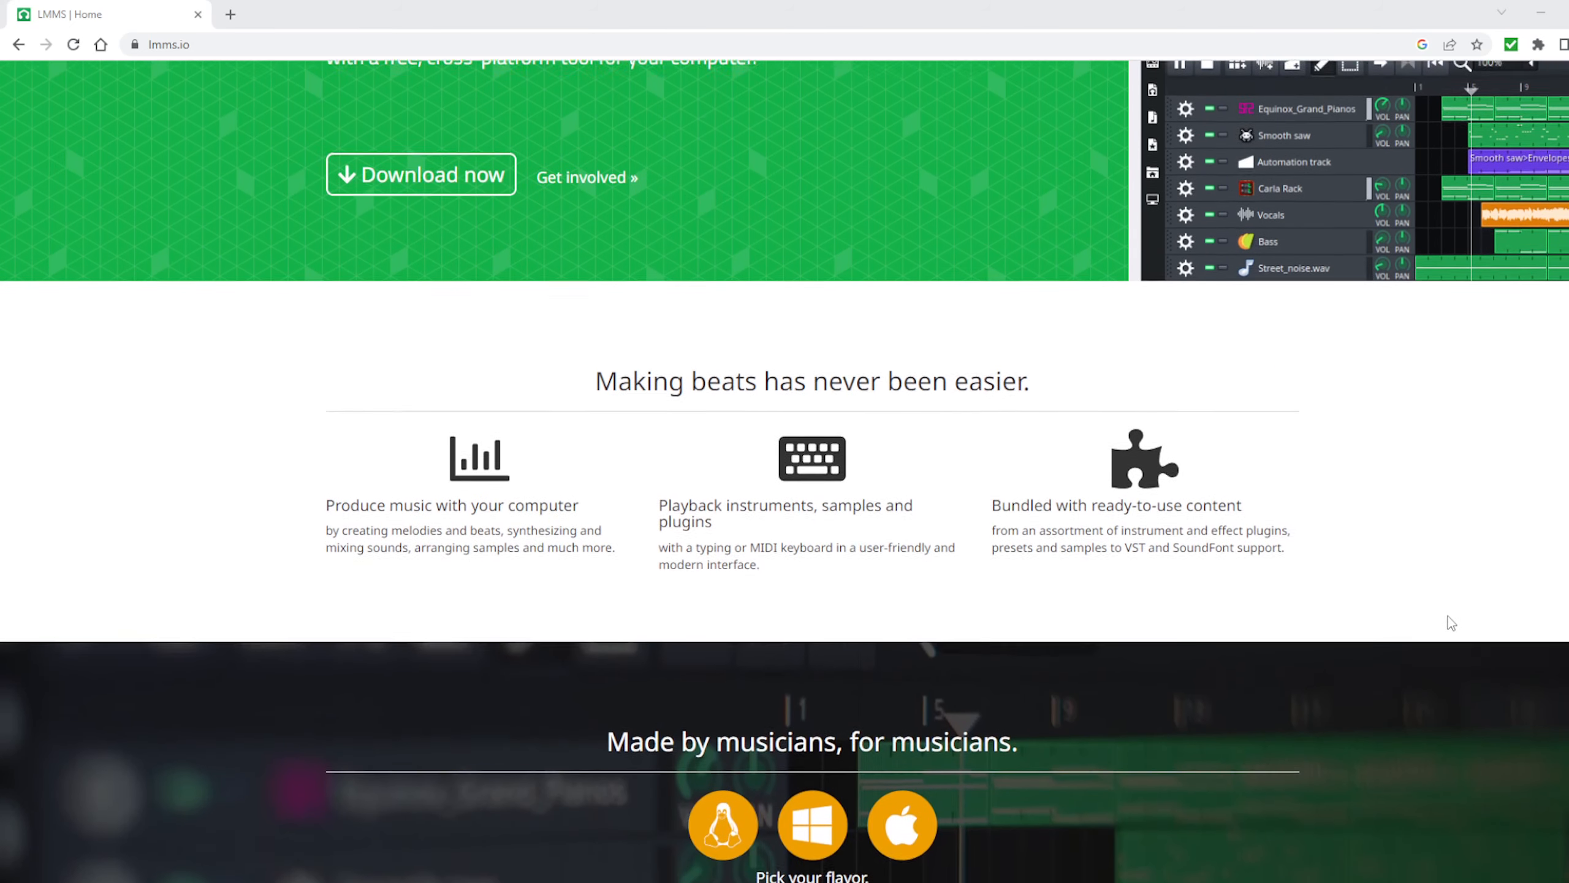
scroll(1448, 616, down, 3)
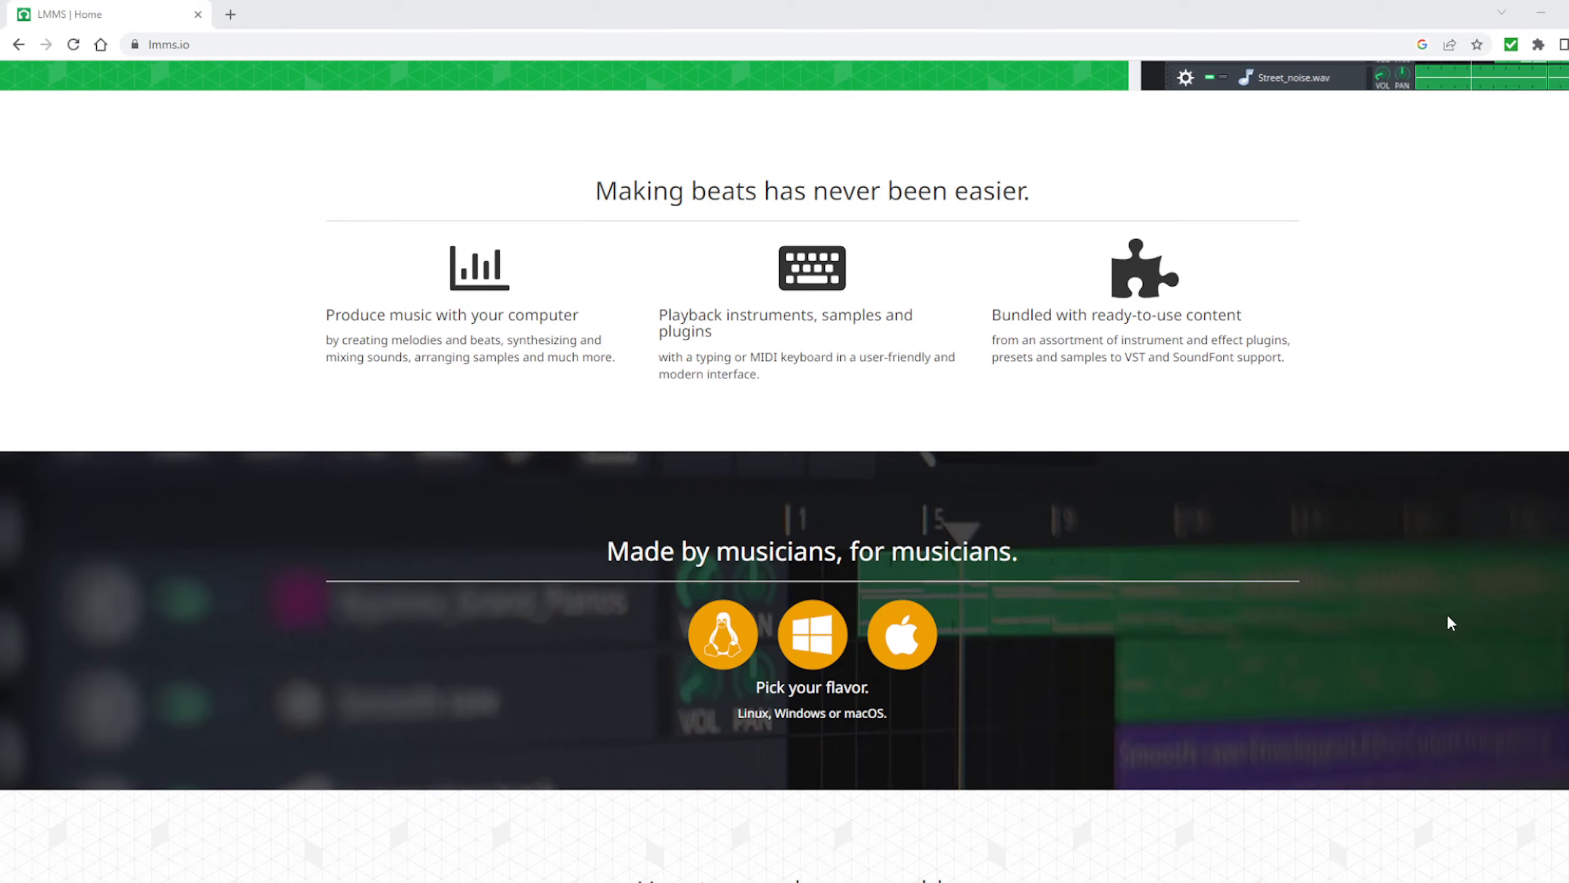
scroll(1450, 623, down, 6)
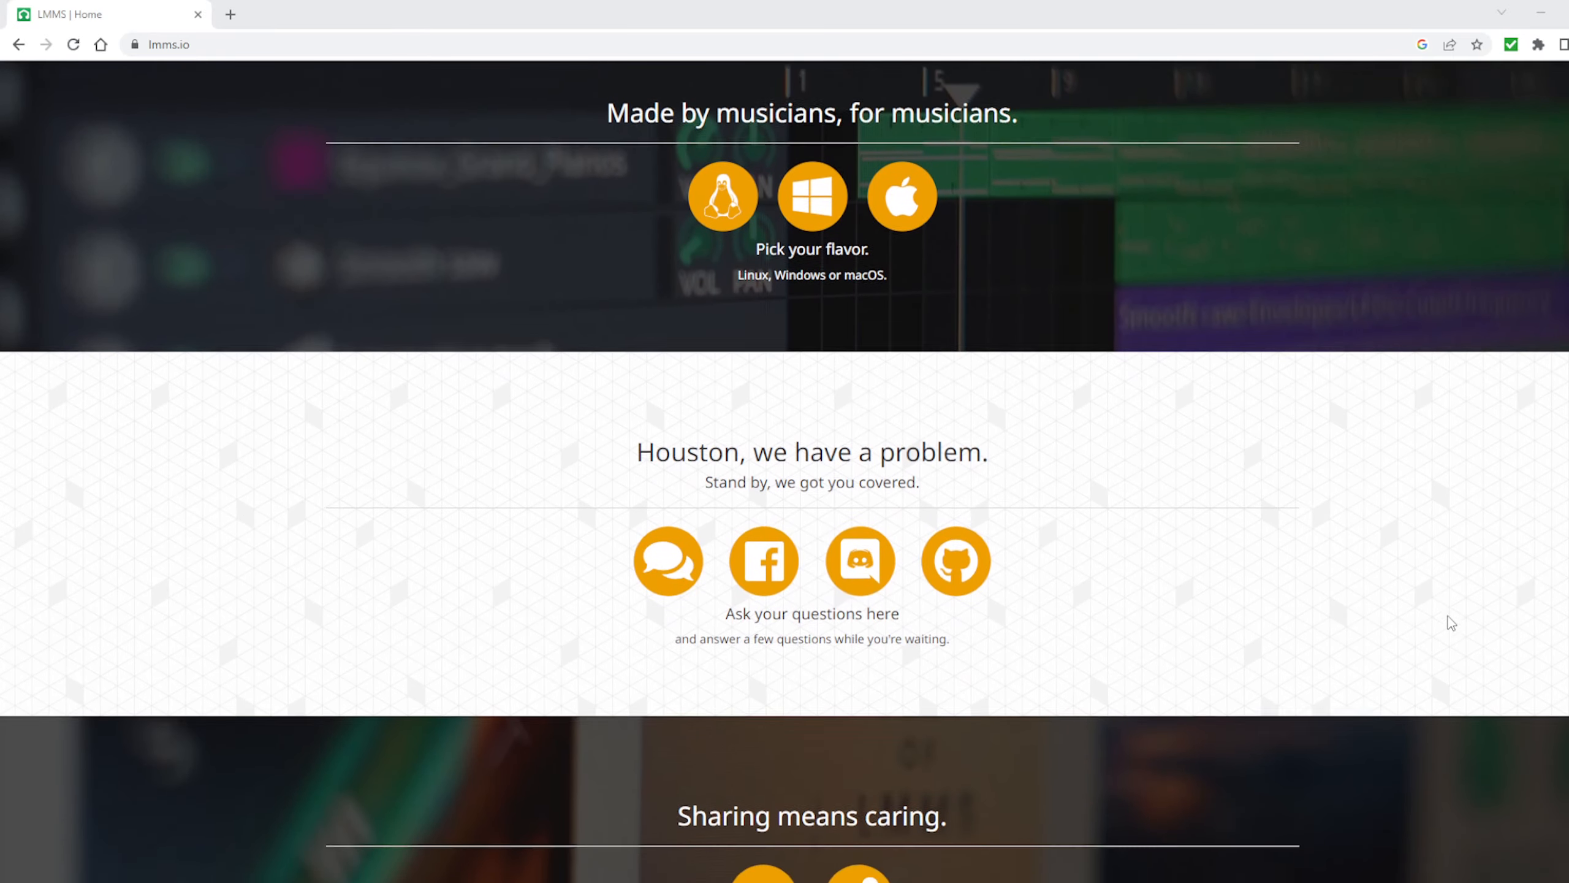
scroll(1448, 616, down, 3)
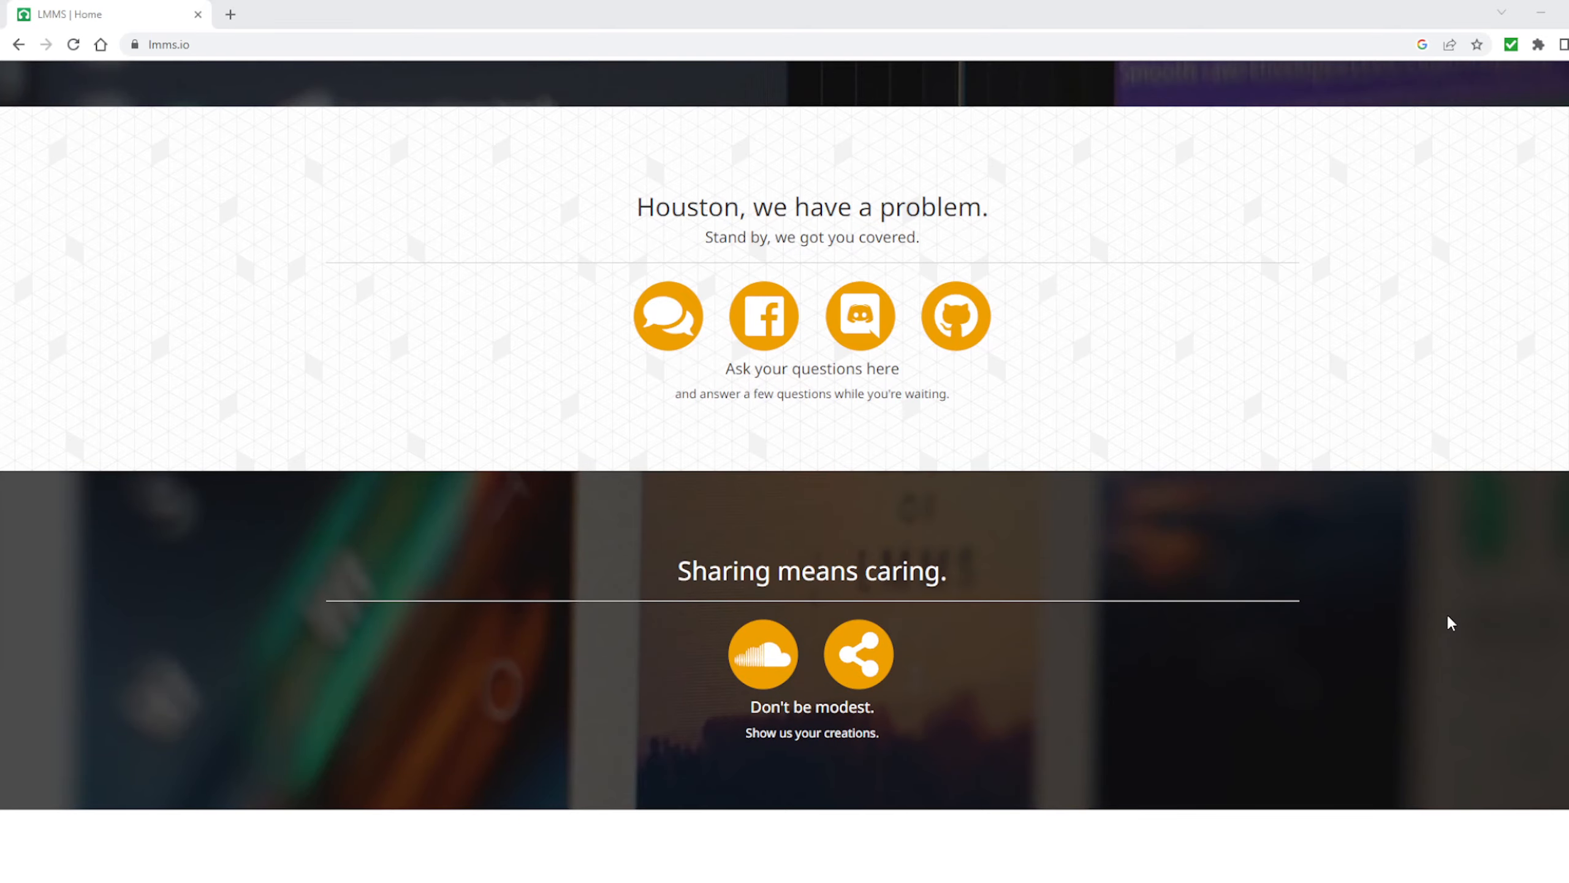
scroll(1449, 619, down, 7)
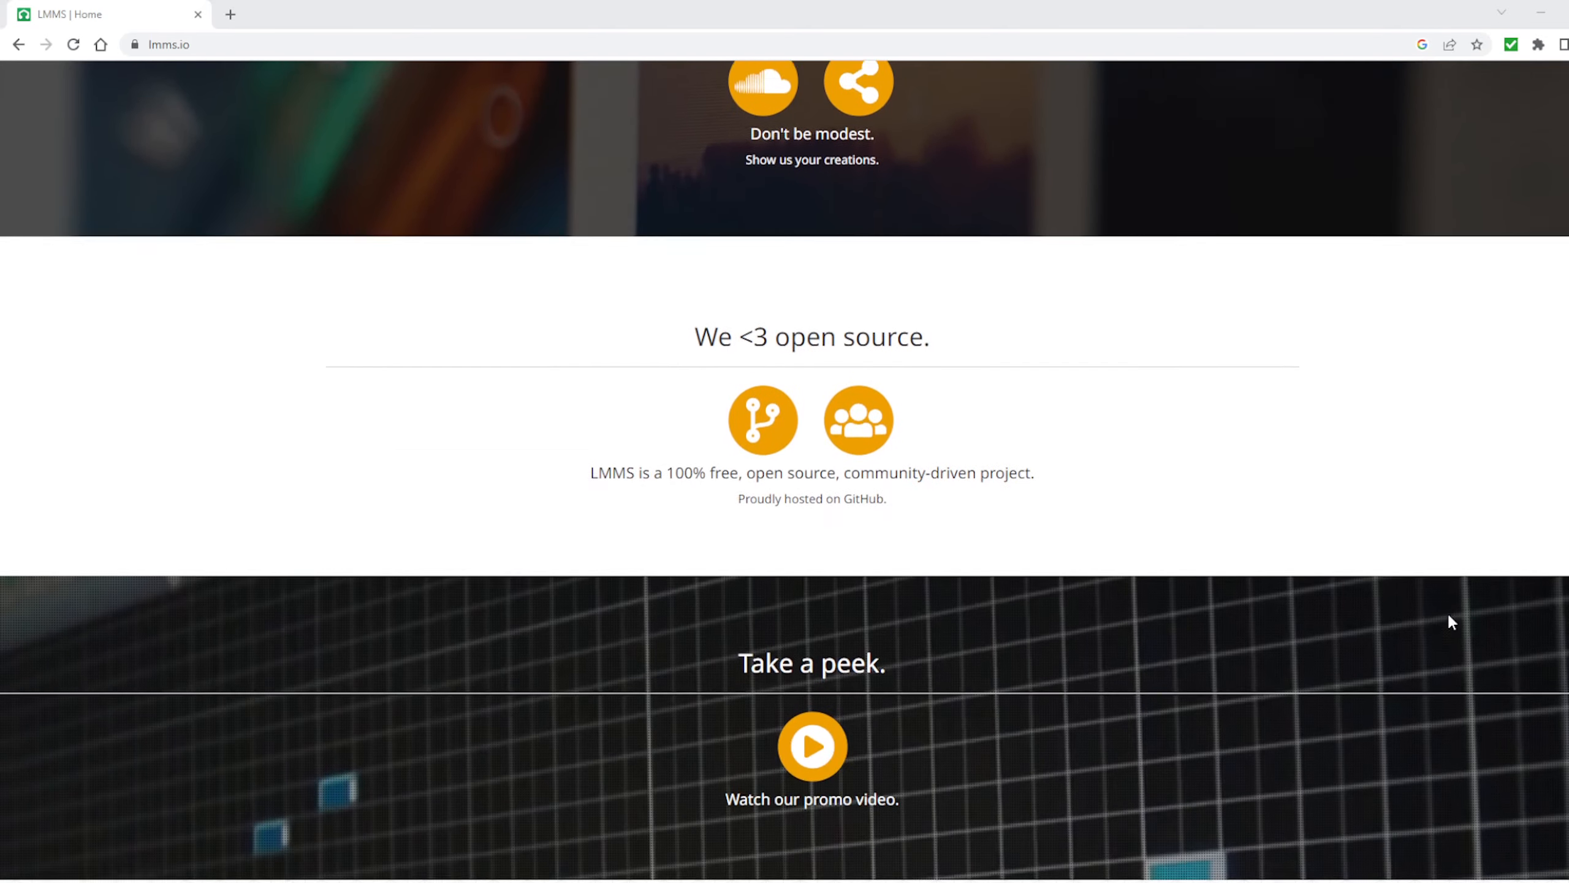
scroll(1450, 622, down, 1)
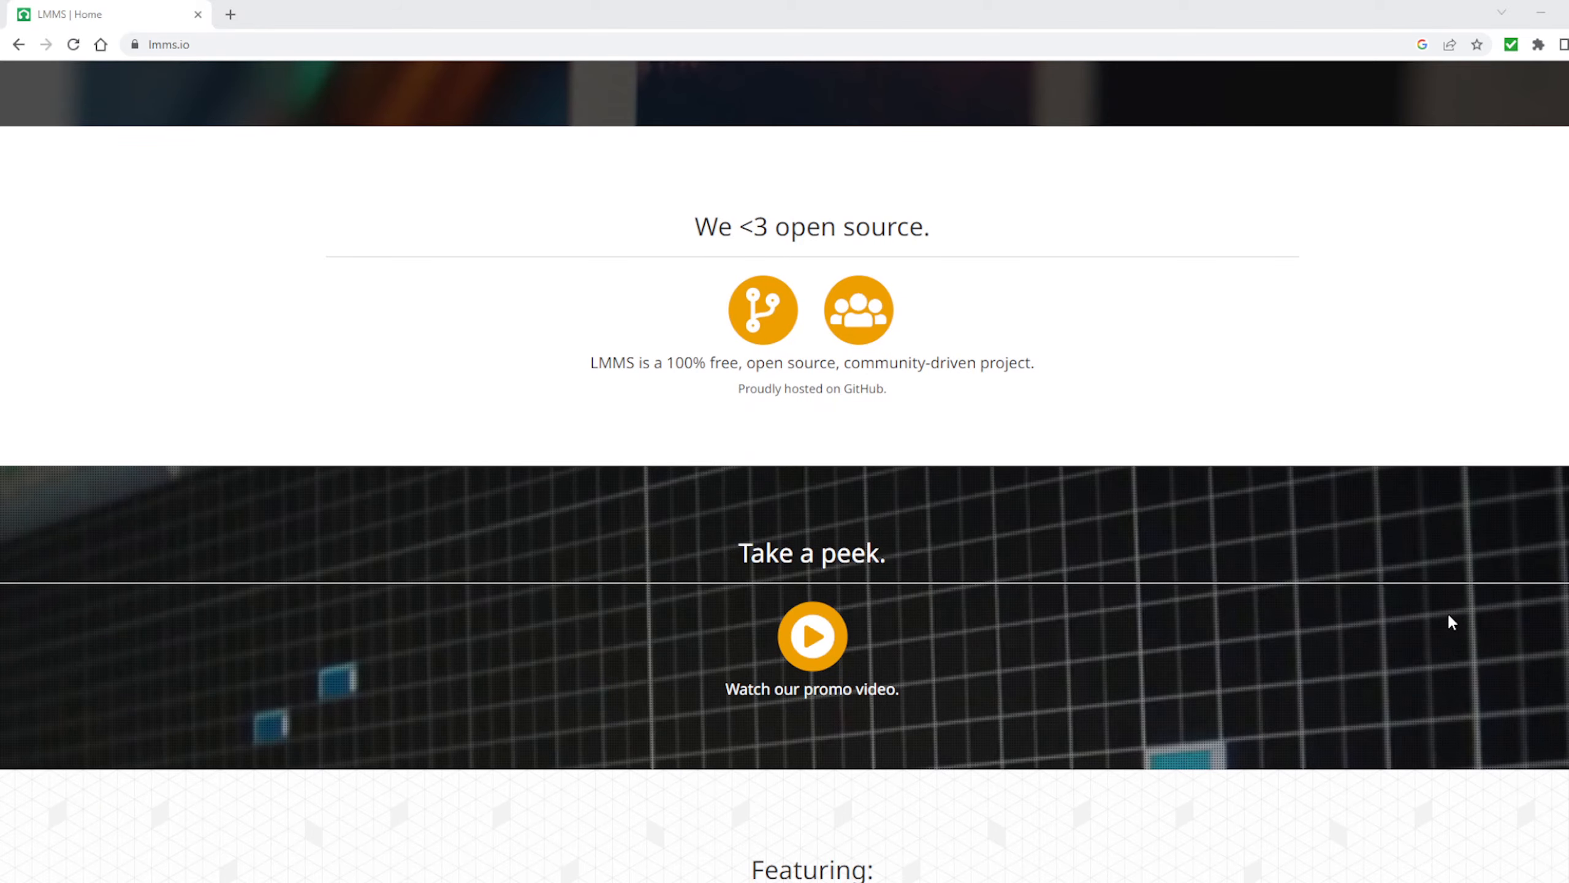
scroll(1450, 620, down, 5)
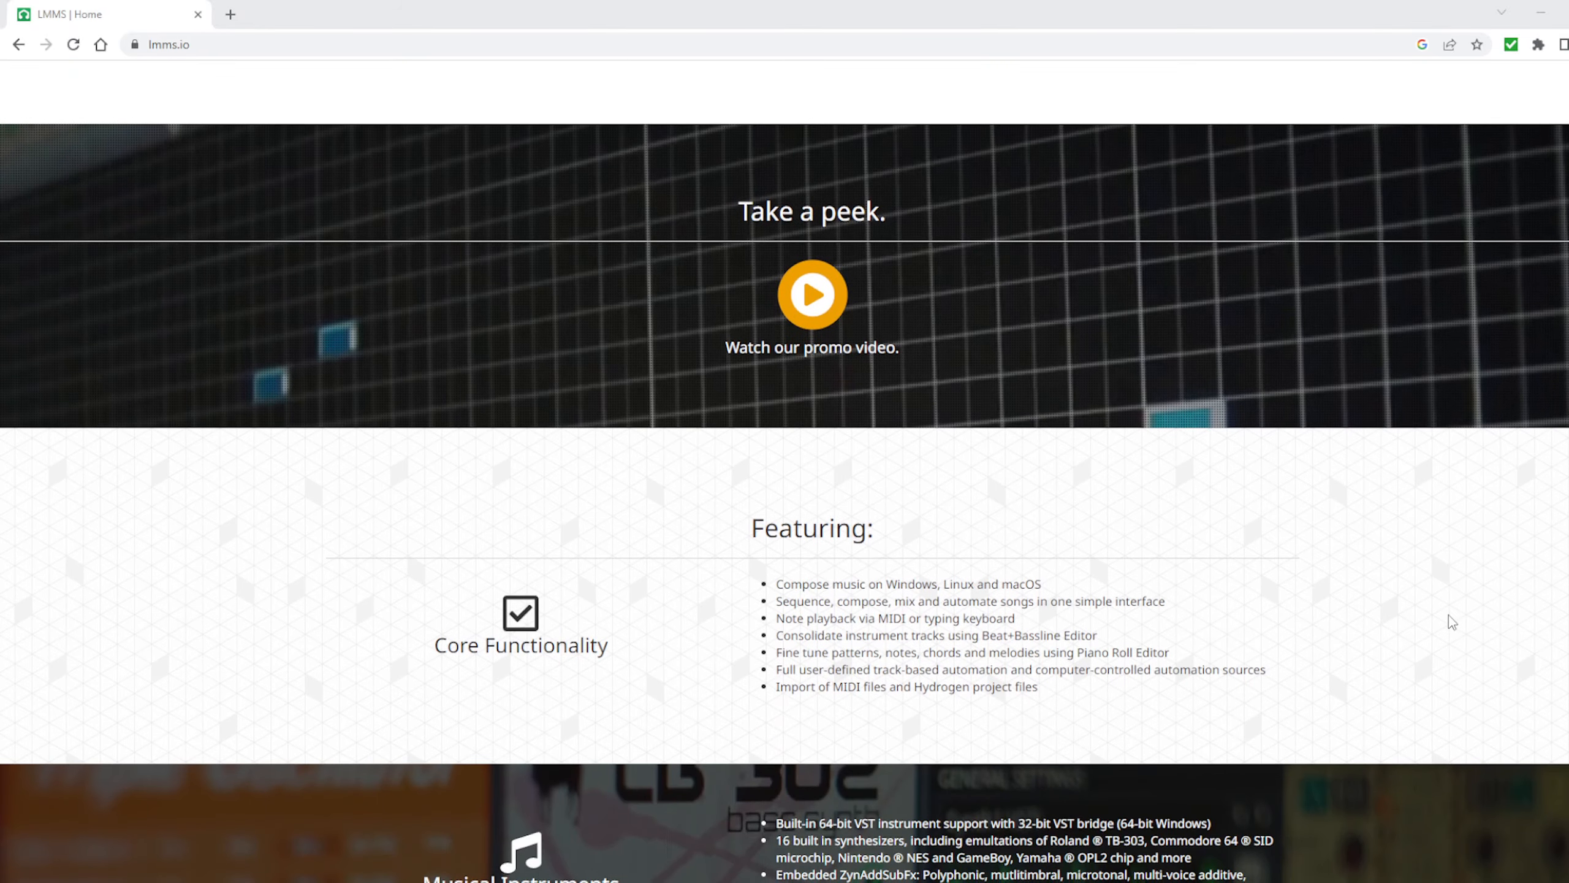
scroll(1450, 620, down, 5)
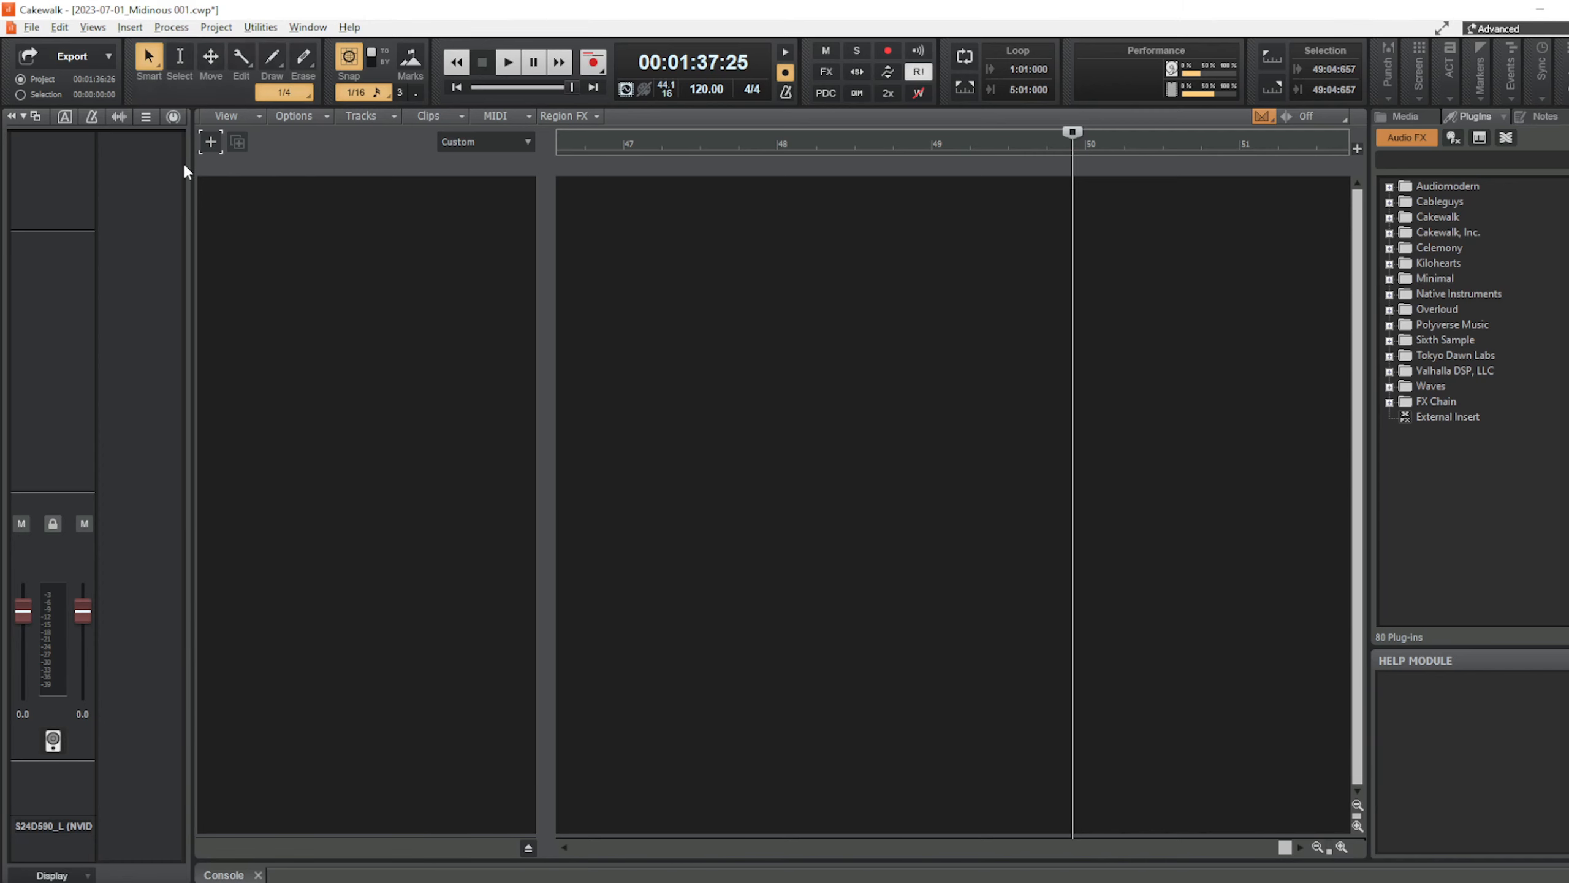
Examine the instruments offered for a new instrument track, including the Piano, Strings and Synth categories.
click(210, 142)
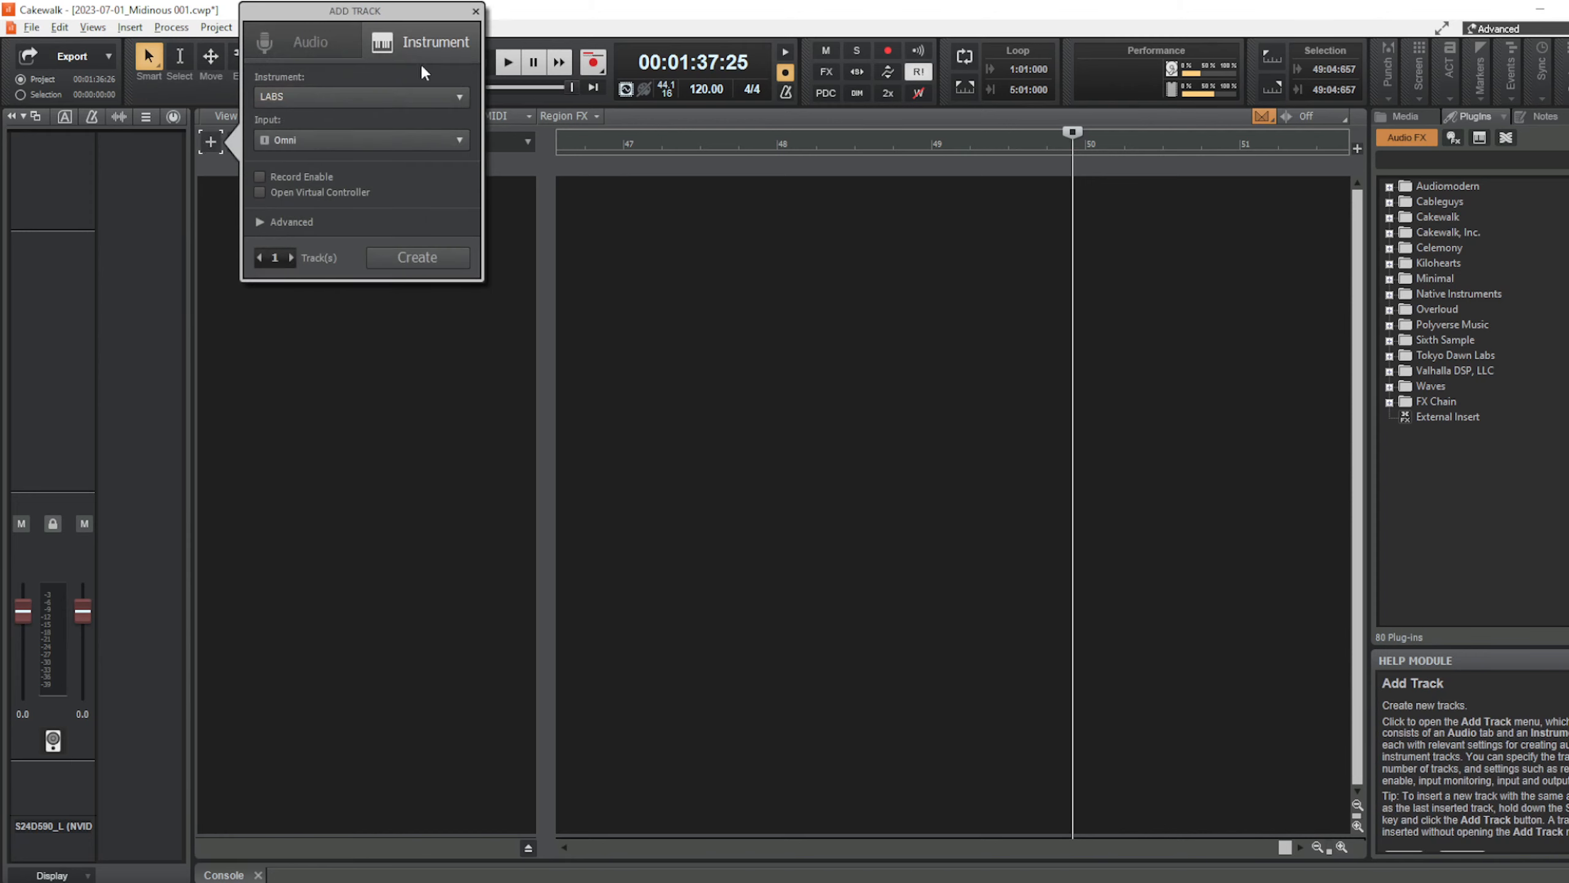
click(461, 99)
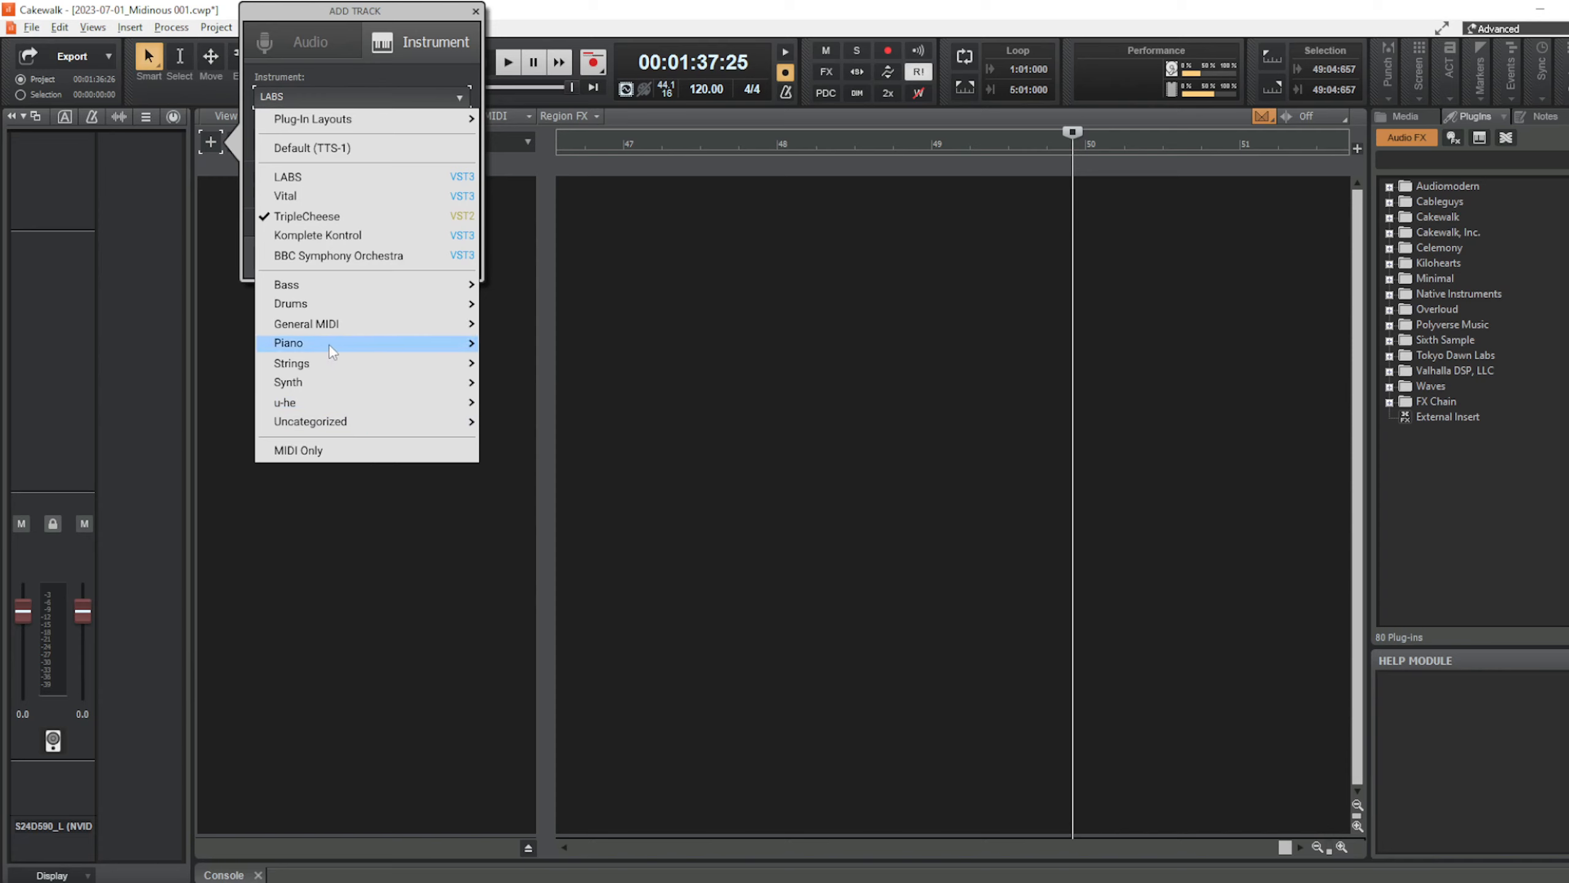
mouse_move(333, 331)
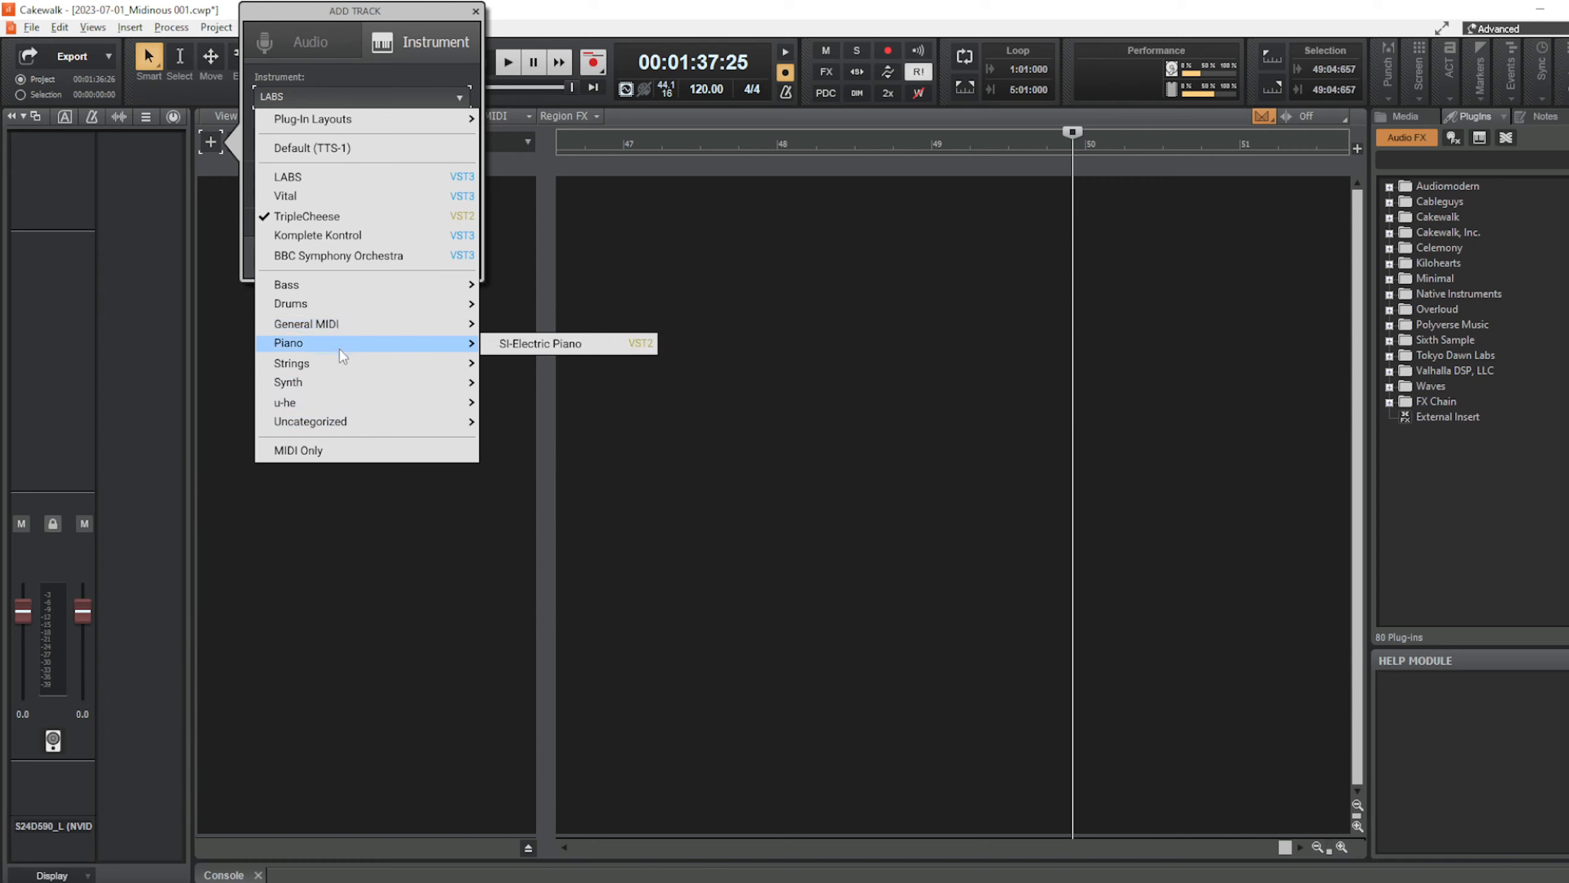
mouse_move(342, 366)
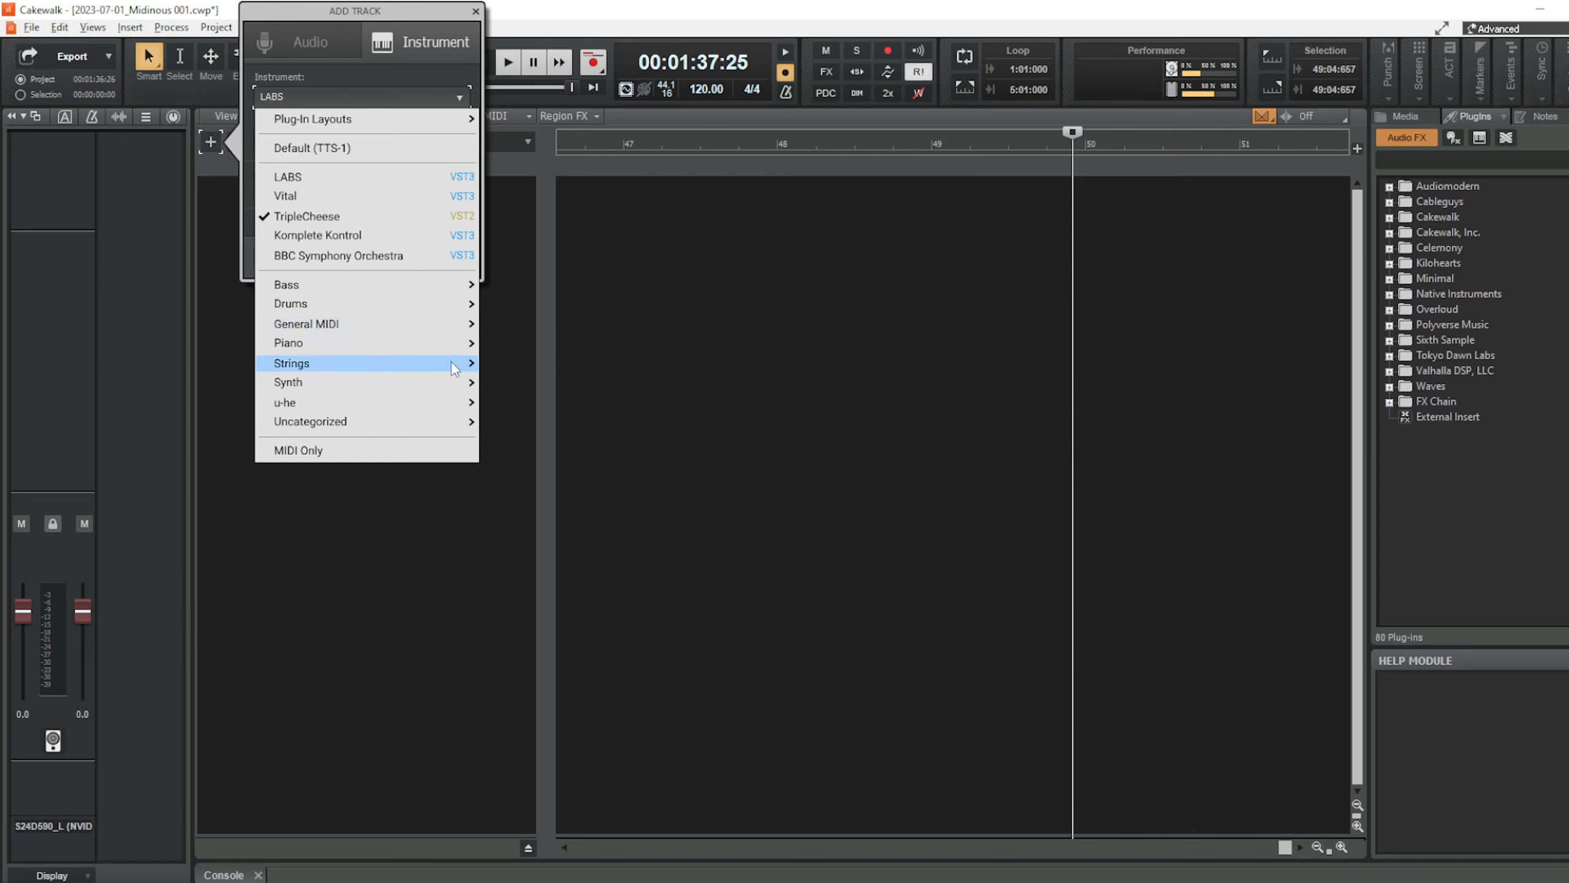
mouse_move(443, 394)
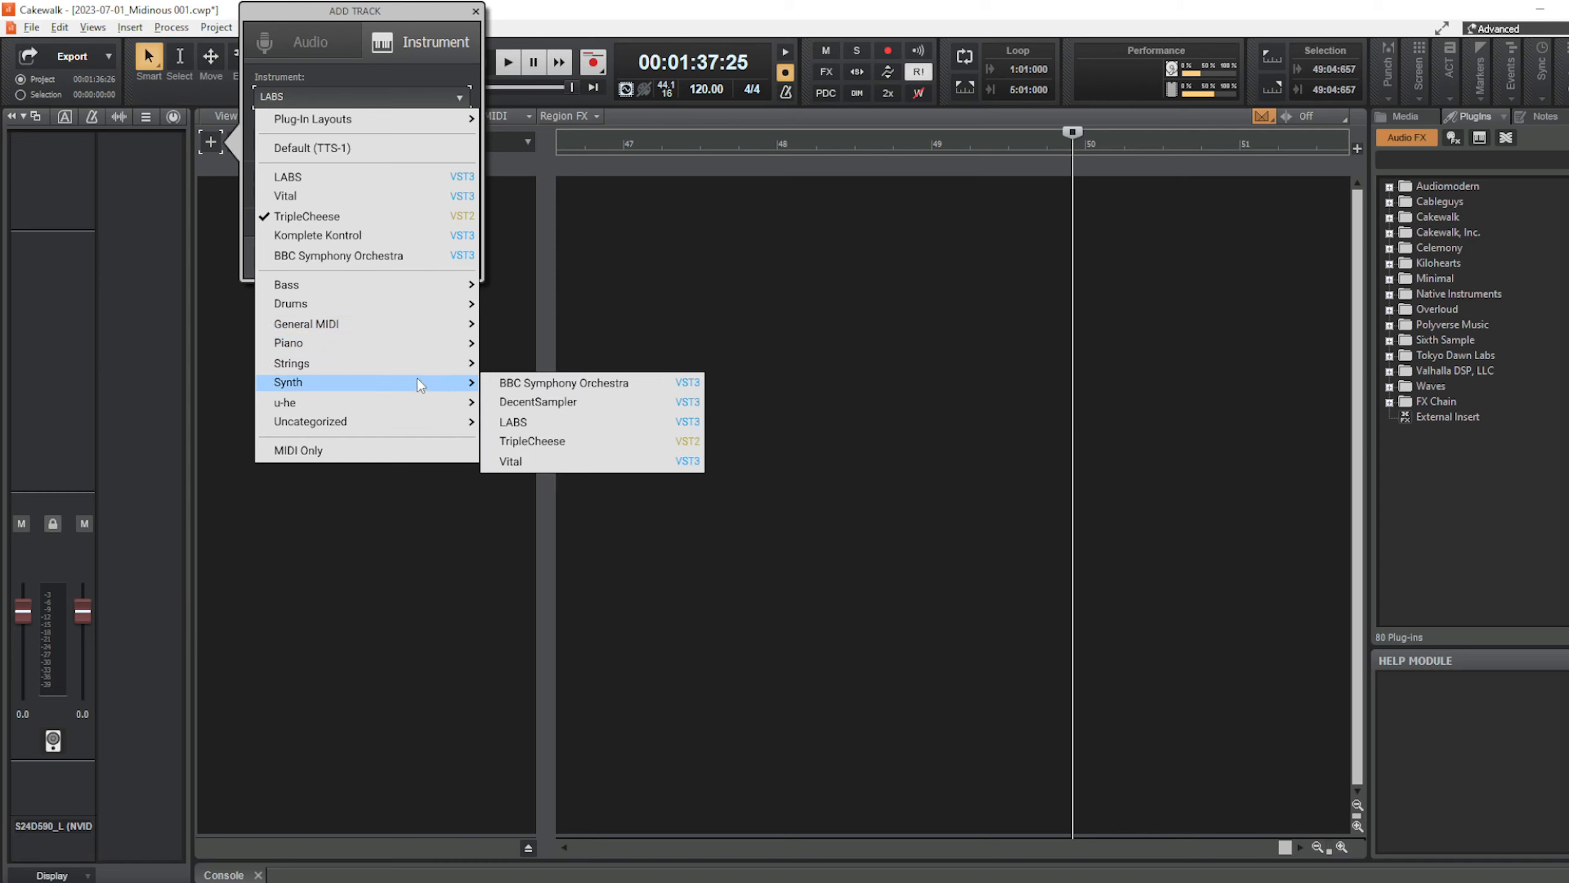
mouse_move(412, 418)
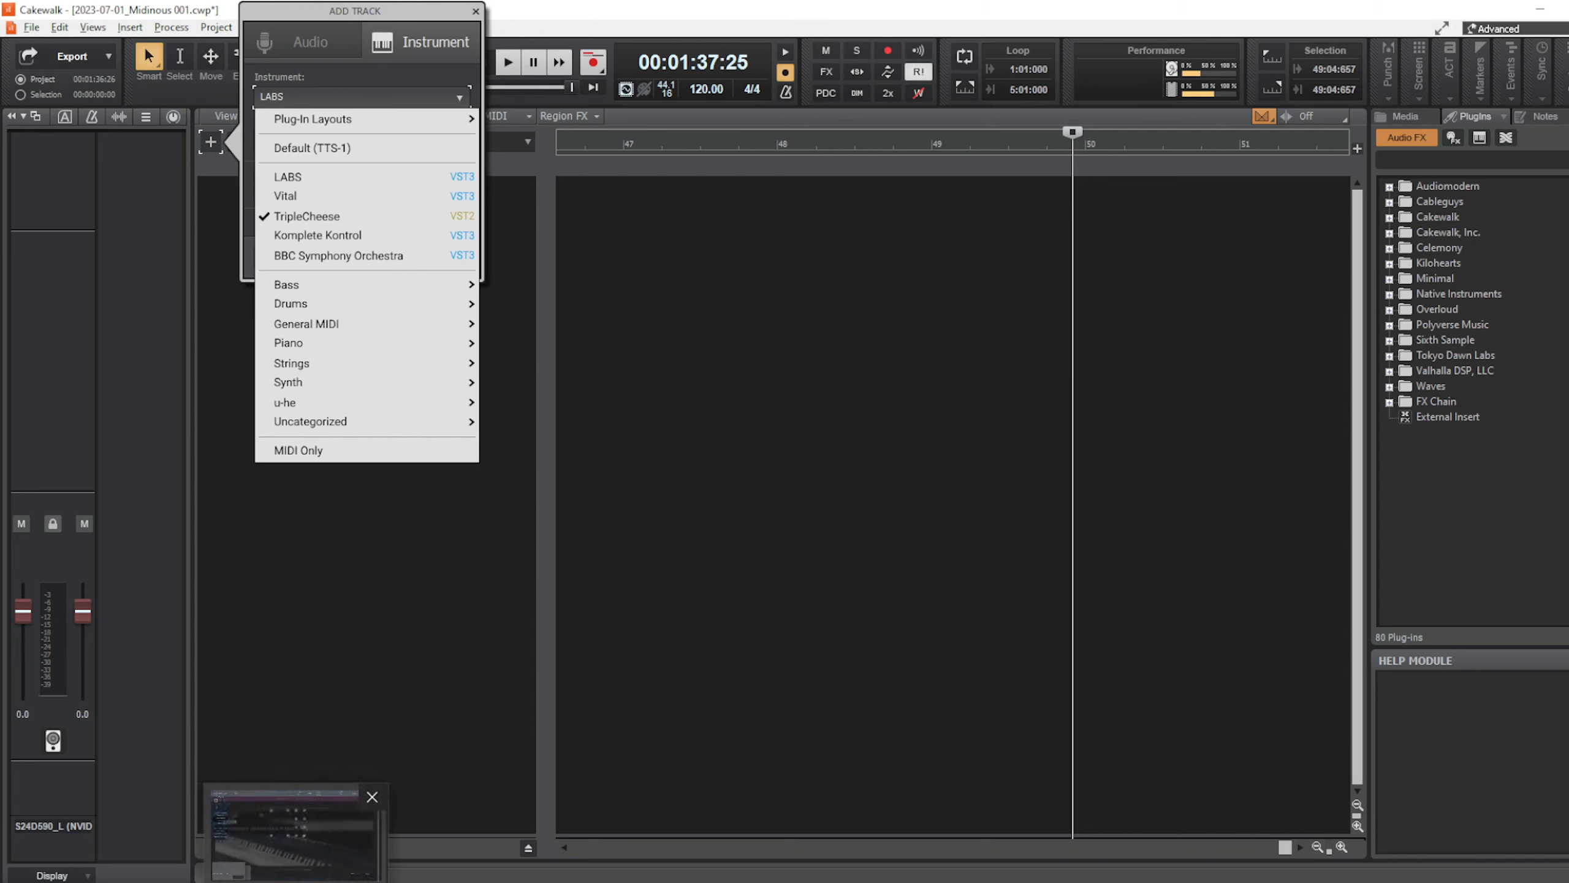
Switch to the browser and view the Spitfire Audio home page, allowing cookies and dismissing the BBC Symphony Orchestra Discover download offer.
click(256, 882)
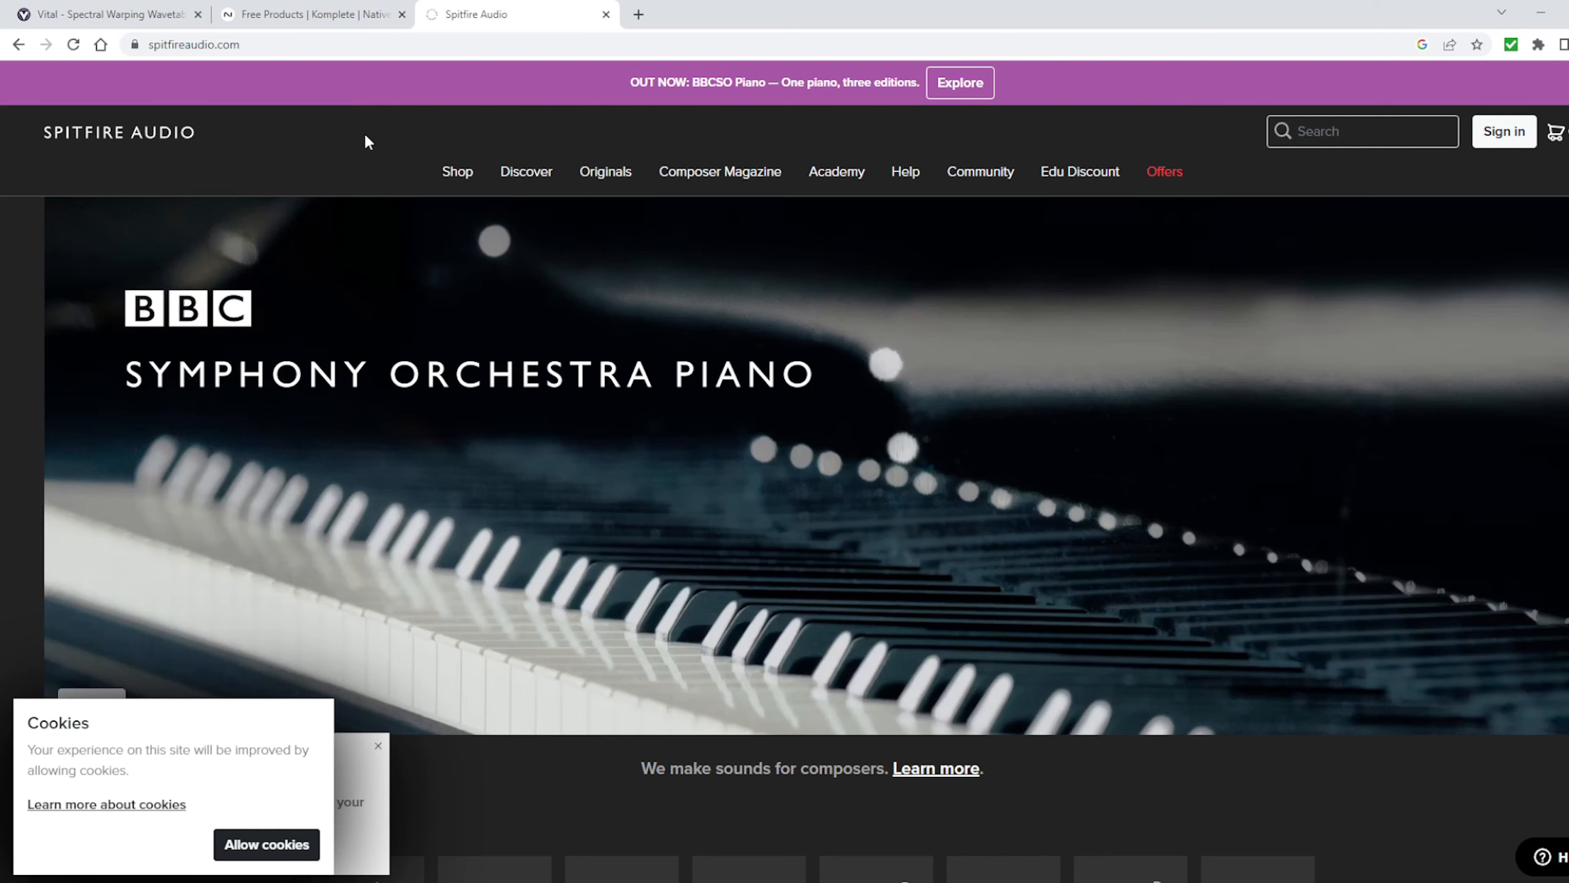
mouse_move(524, 183)
click(269, 844)
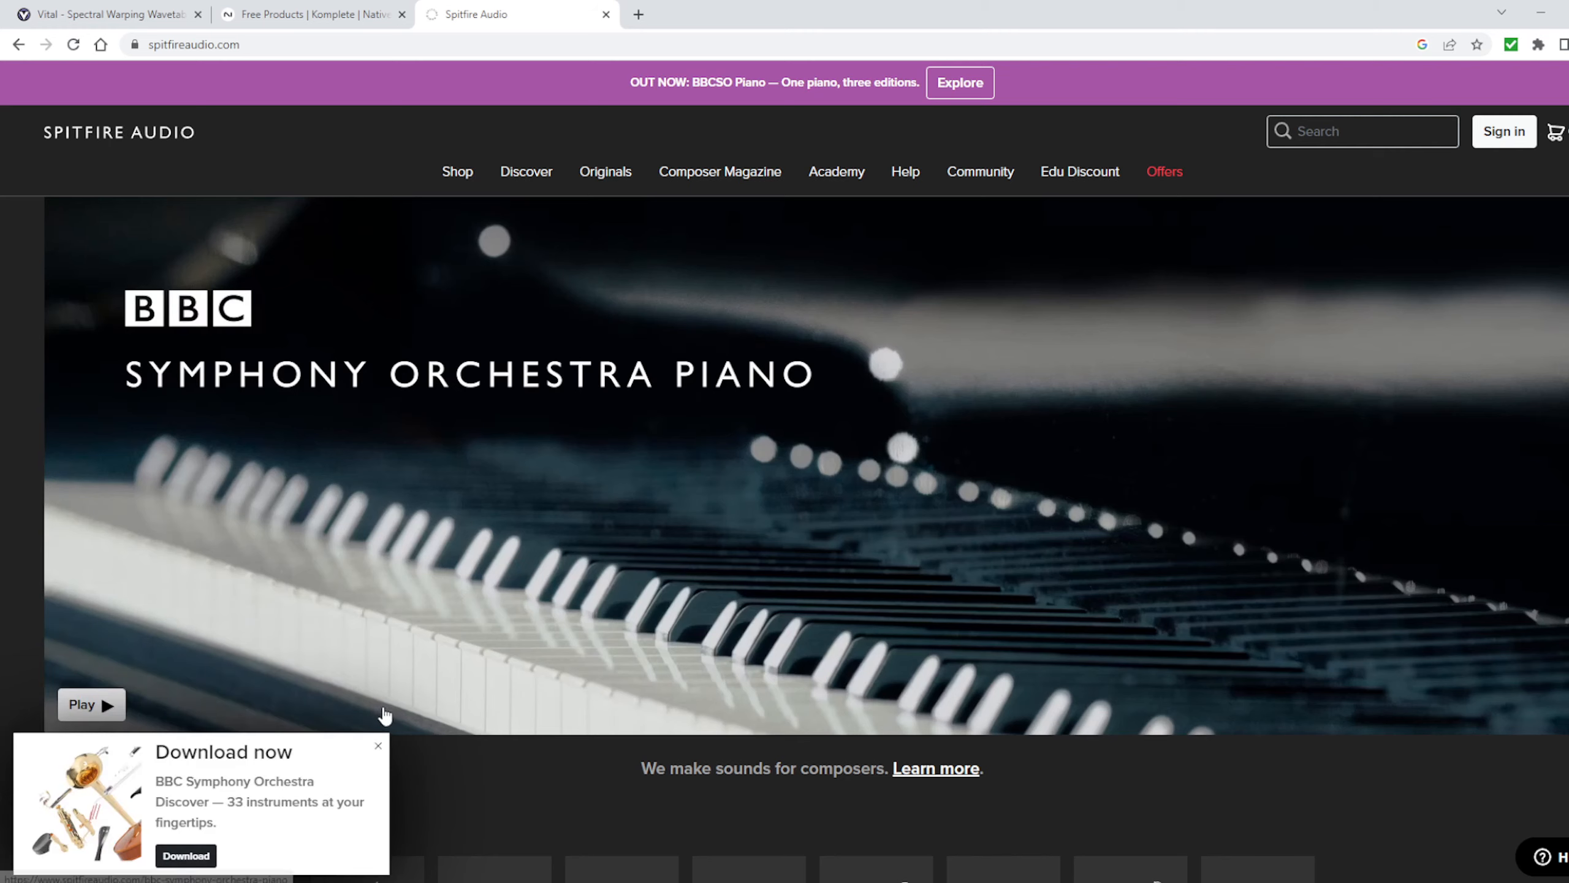
click(378, 747)
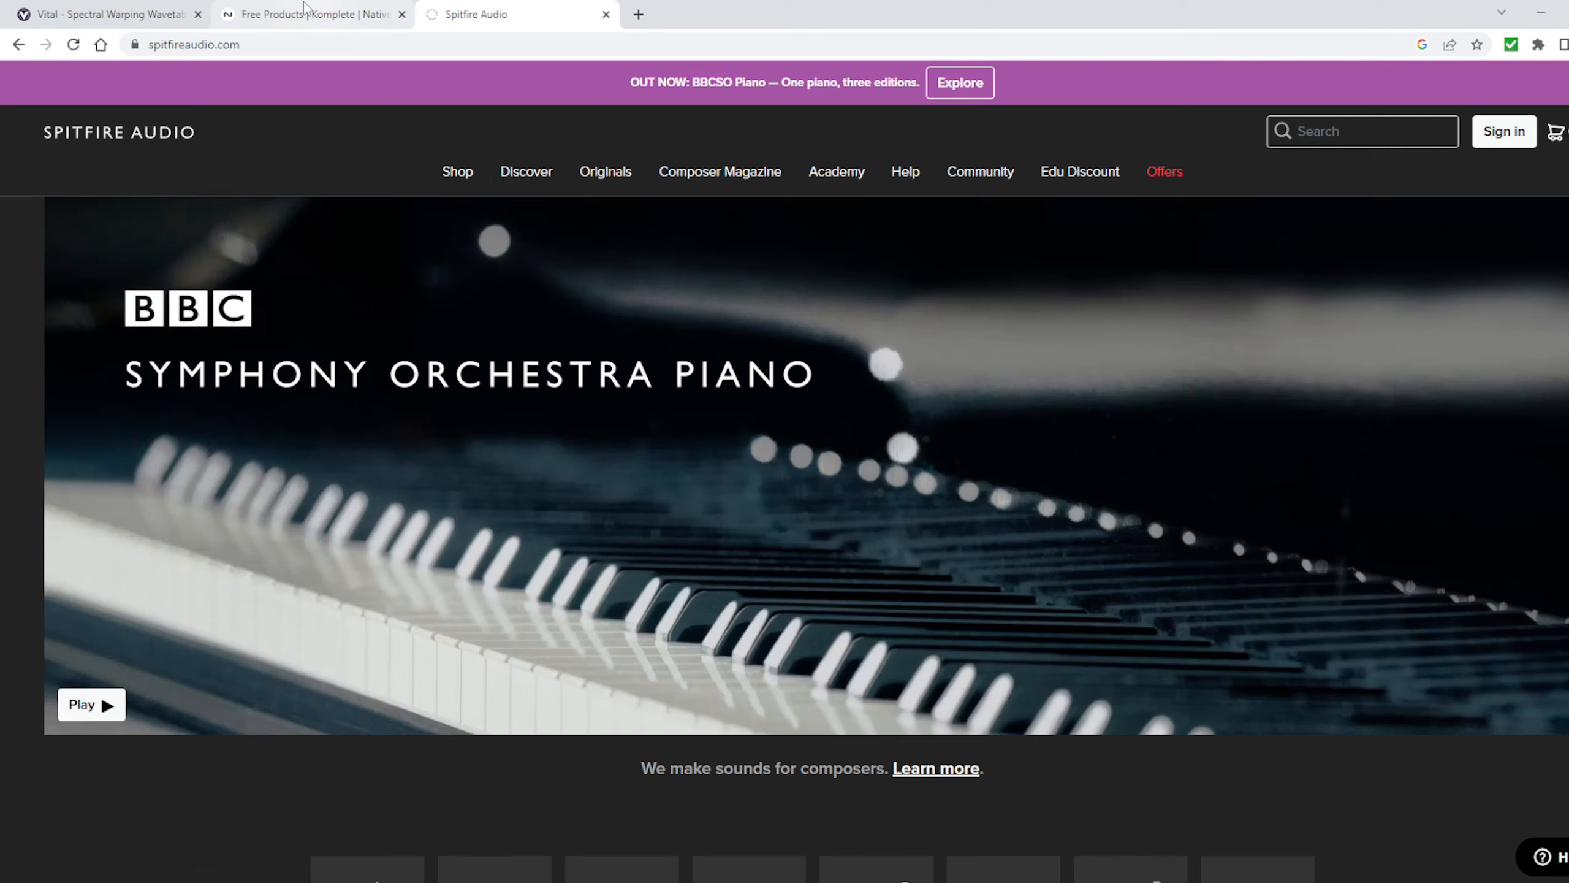
Look through the free products in the Native Instruments catalog down to Komplete Start.
click(292, 11)
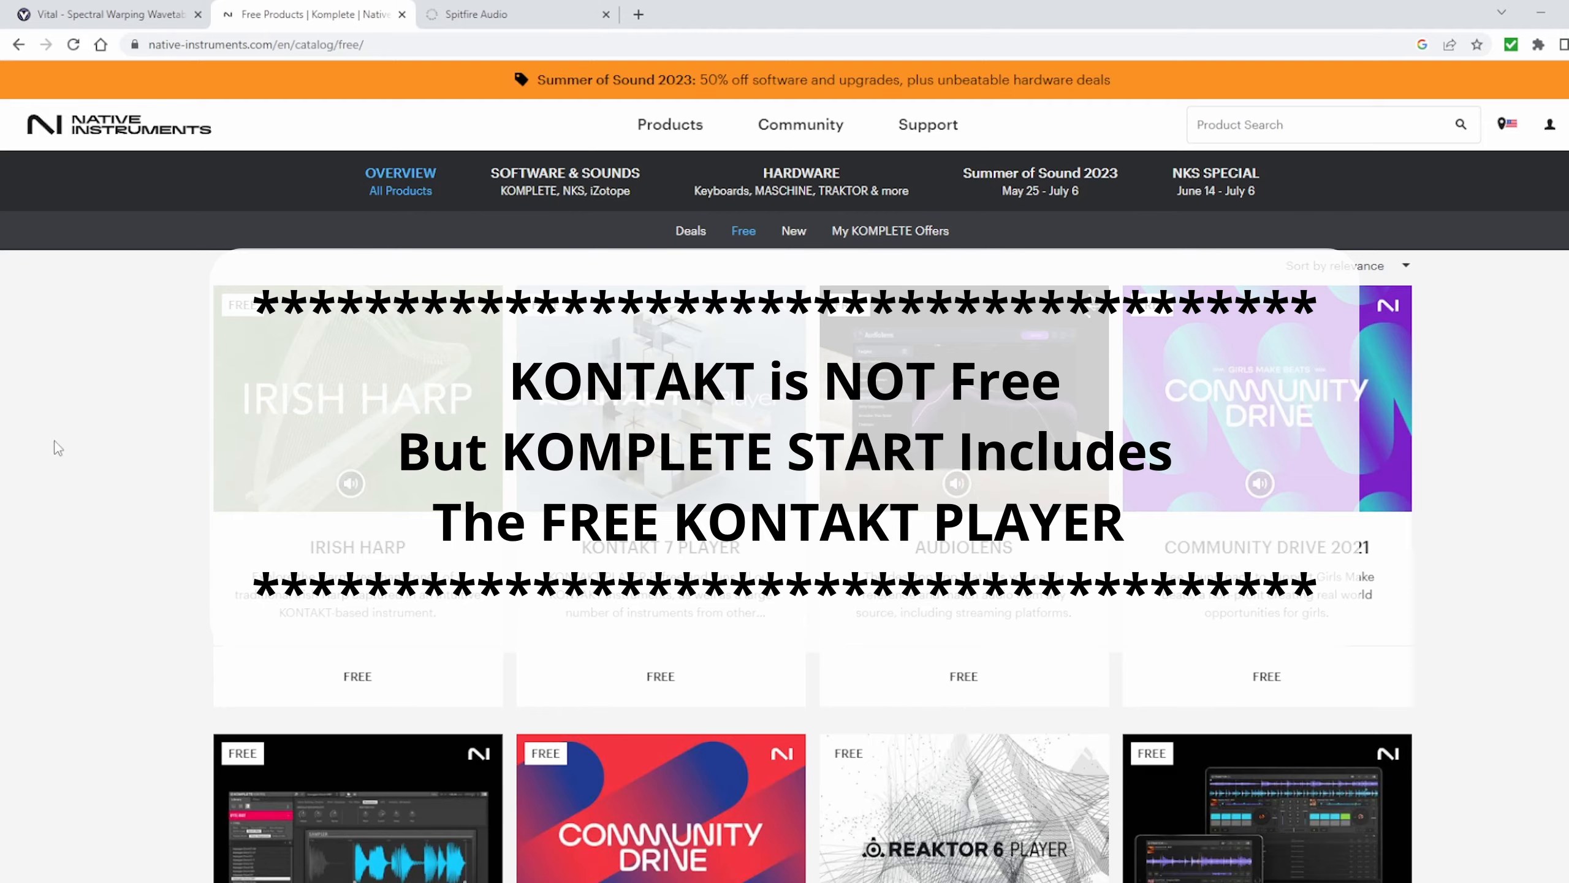
scroll(646, 497, down, 6)
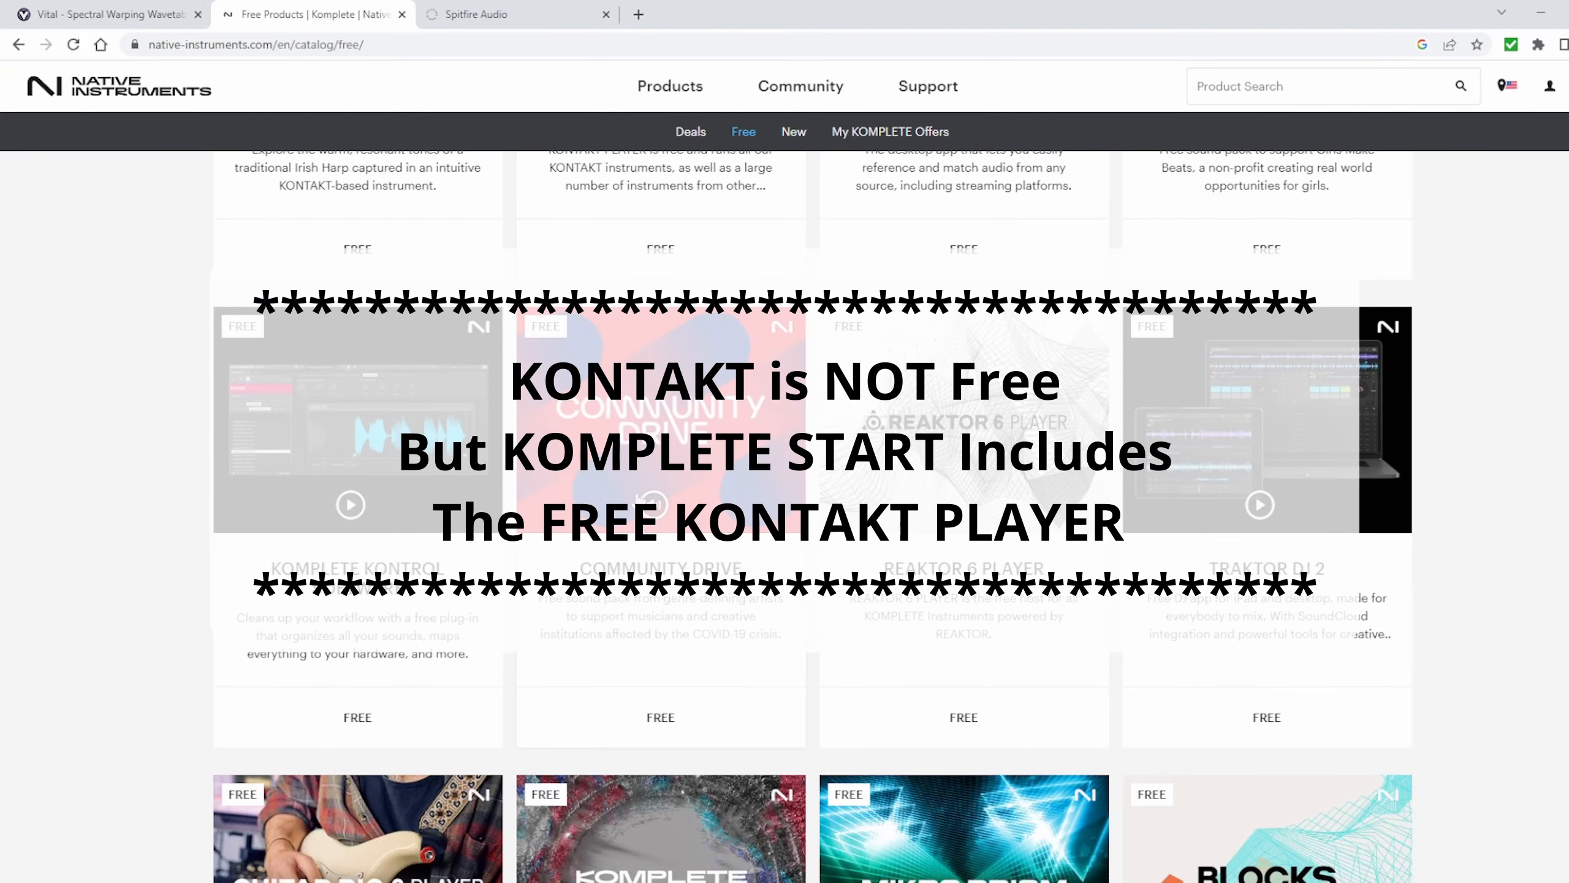
scroll(644, 498, down, 5)
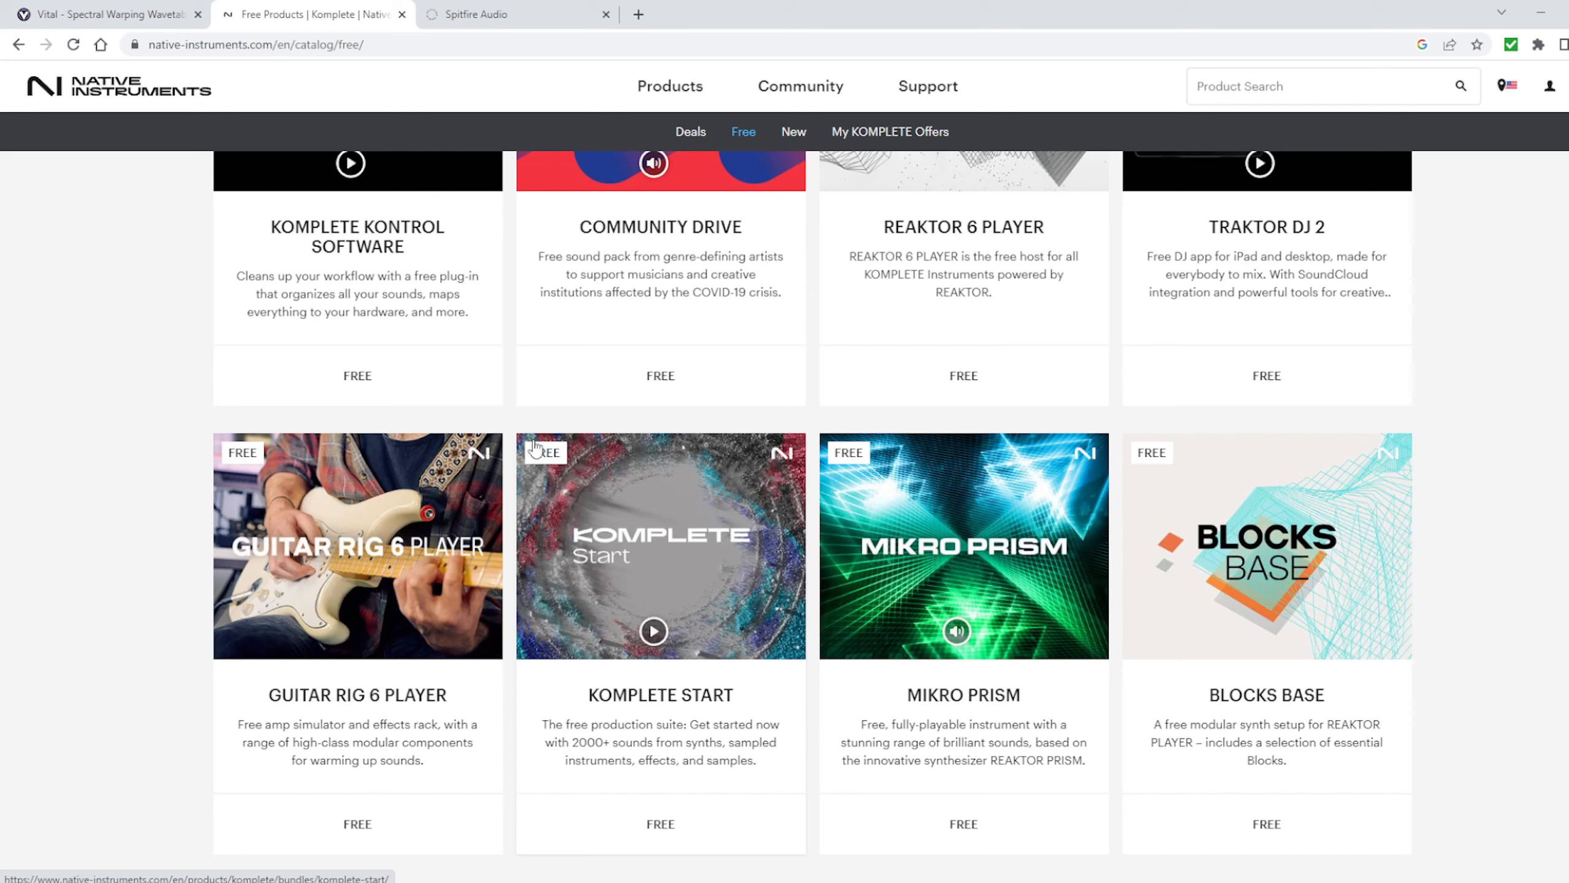
Look through the Vital synth home page and its feature sections down to the one on modulation.
click(96, 19)
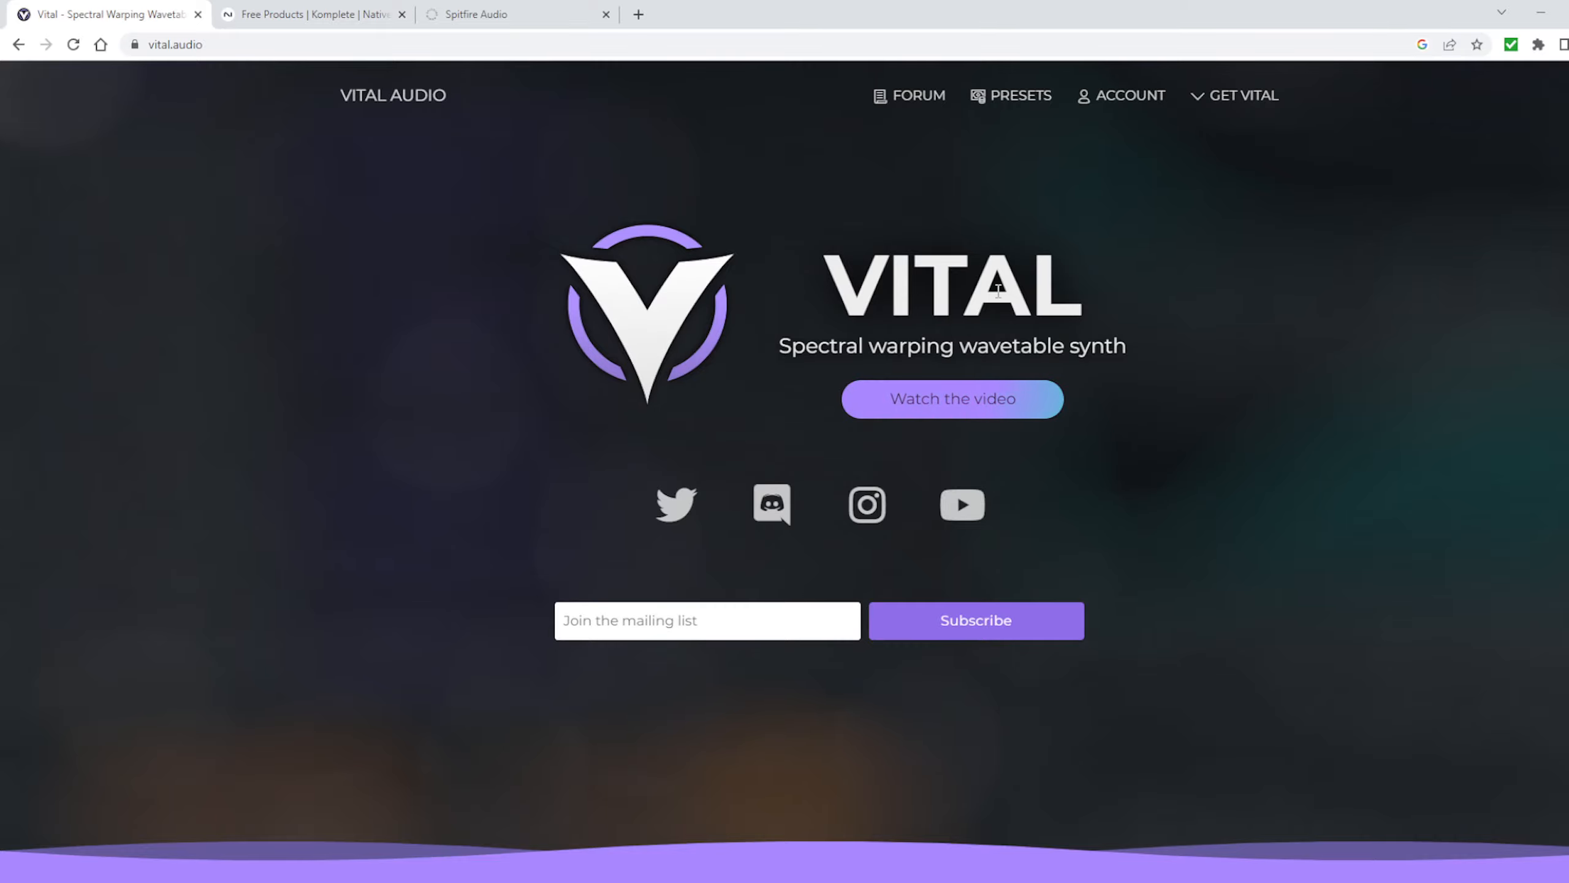
scroll(1167, 298, down, 8)
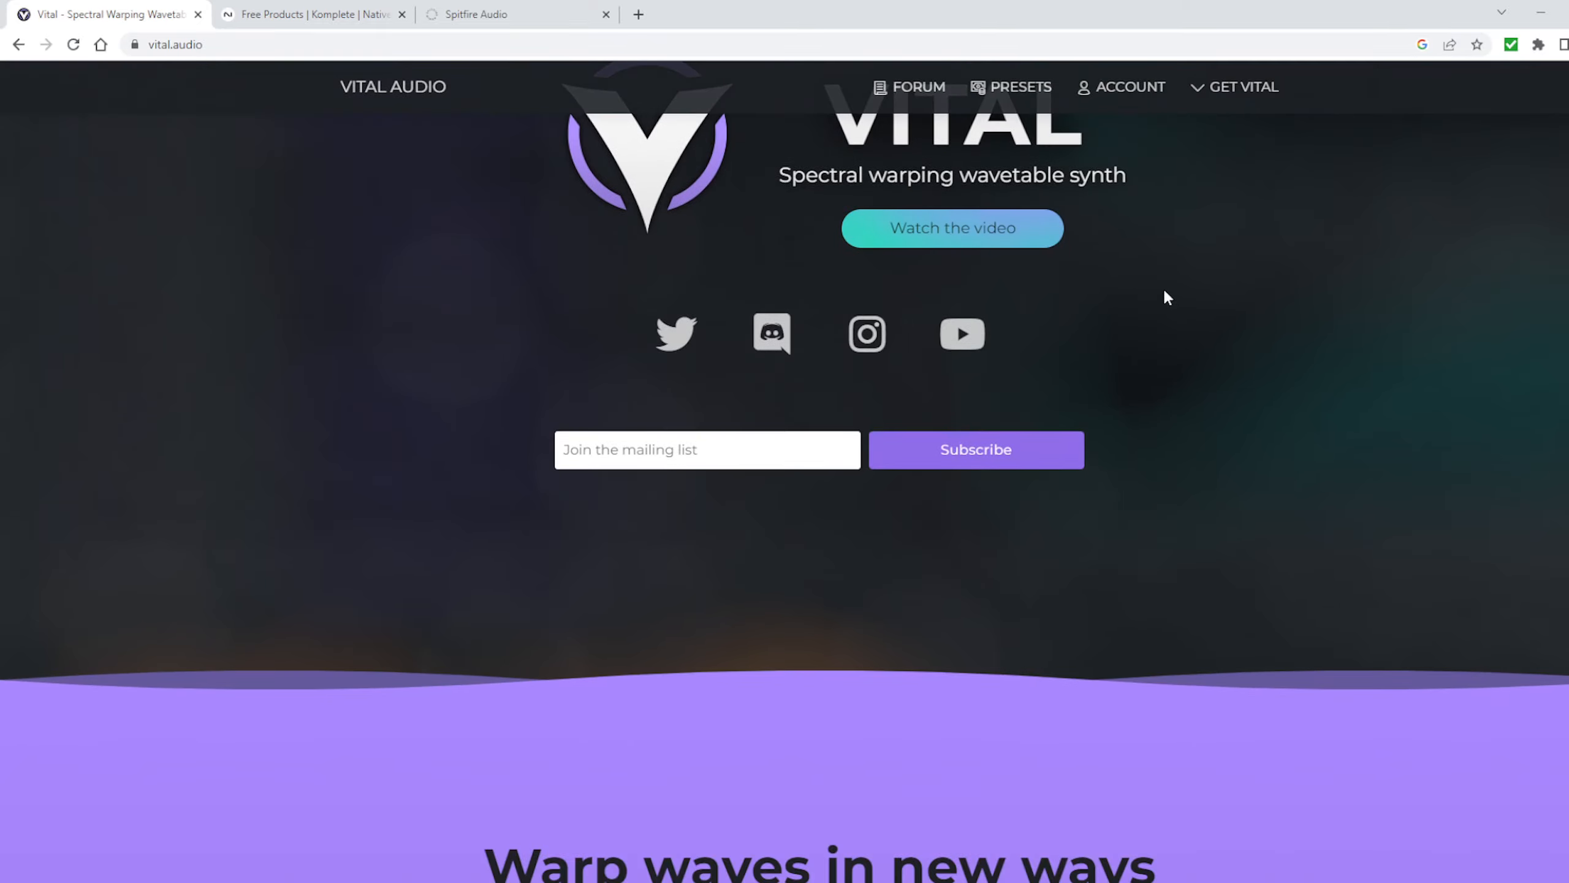
scroll(1195, 501, down, 15)
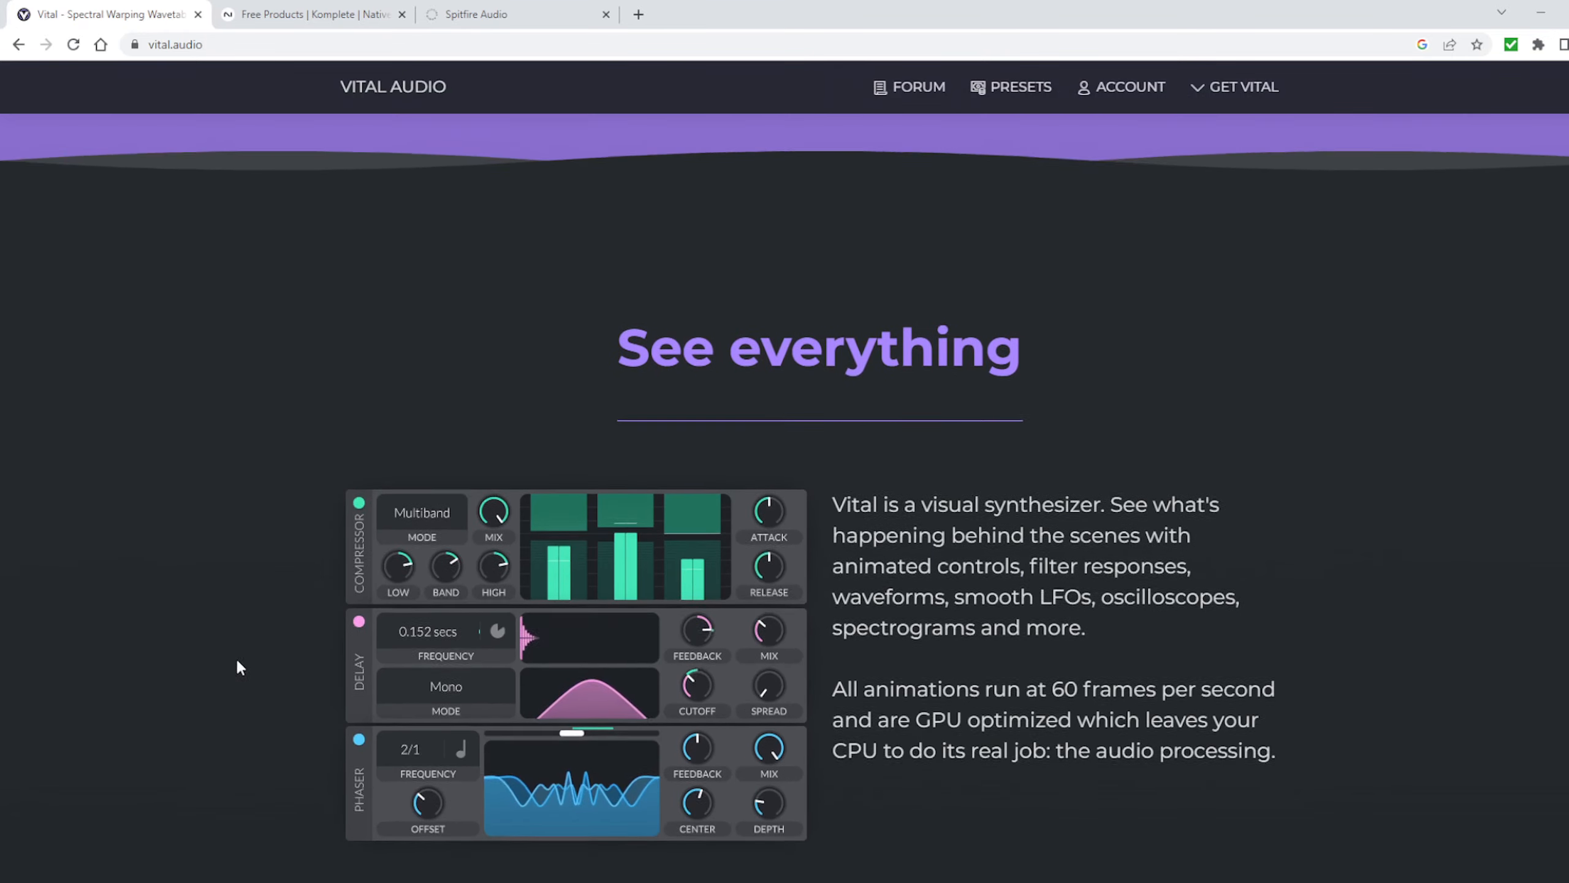
scroll(236, 658, down, 13)
scroll(244, 656, down, 18)
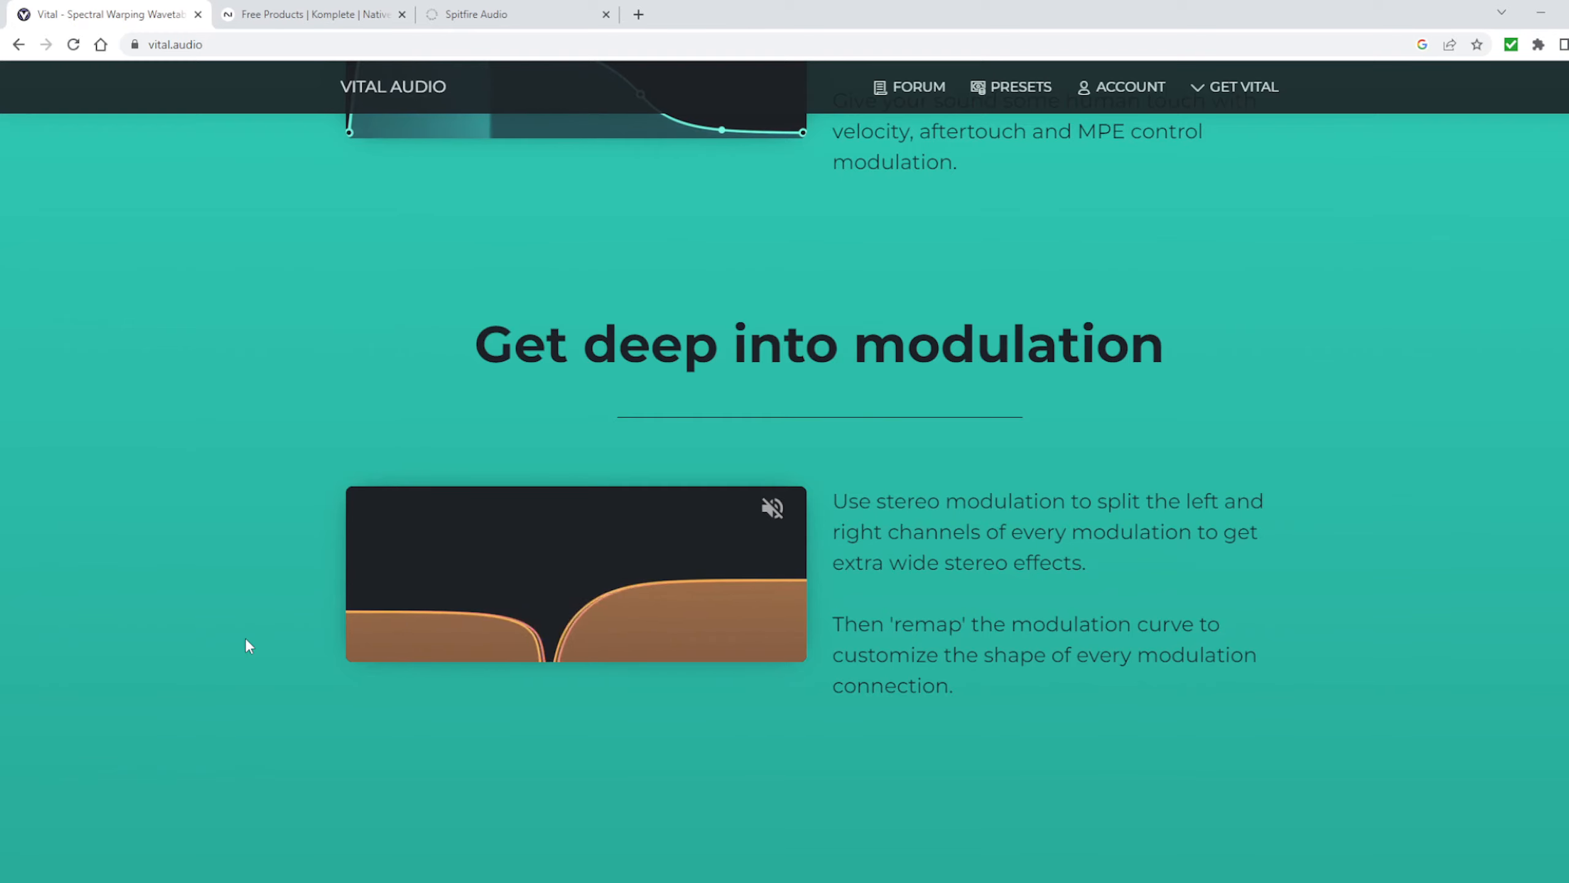
scroll(367, 389, up, 15)
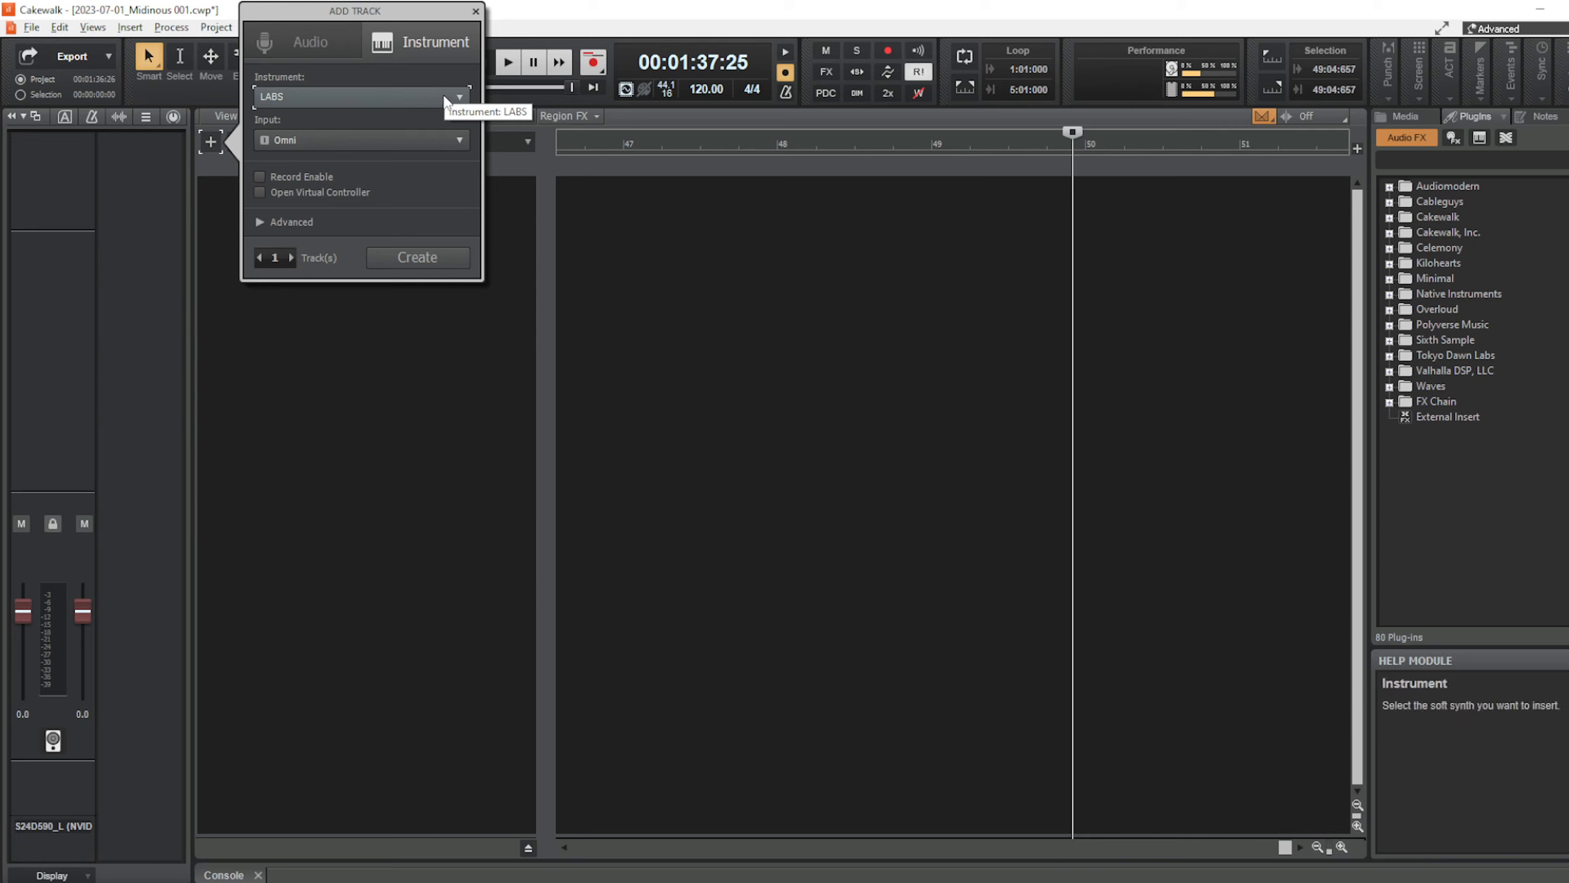
Return to Cakewalk and view the MIDI channels offered under the Midinous Port input, closing the new-track options without creating a track.
click(372, 140)
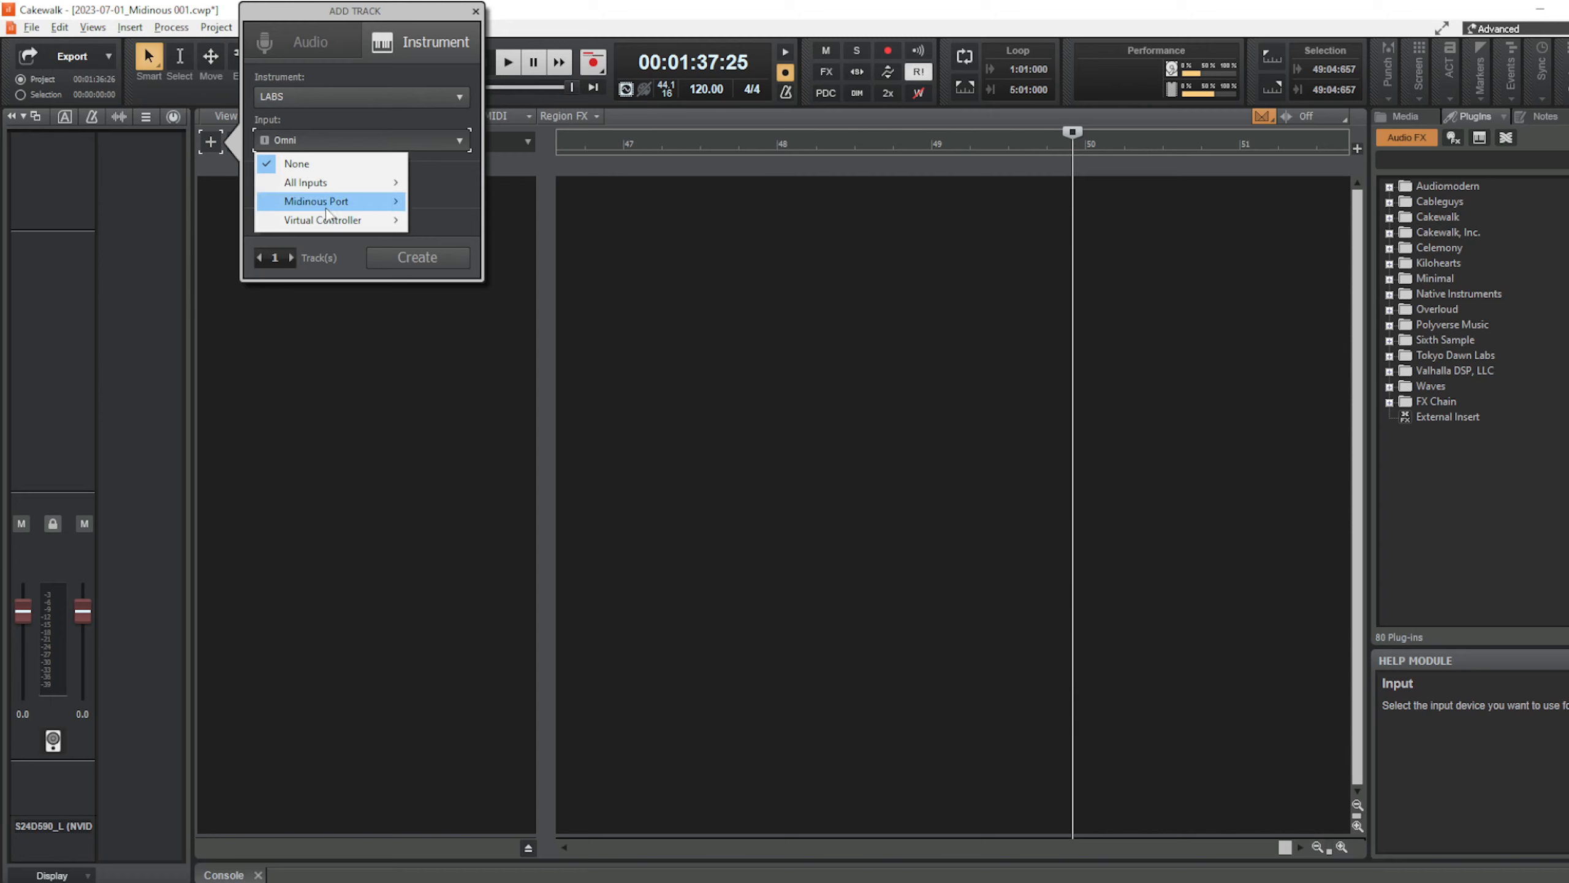
mouse_move(325, 211)
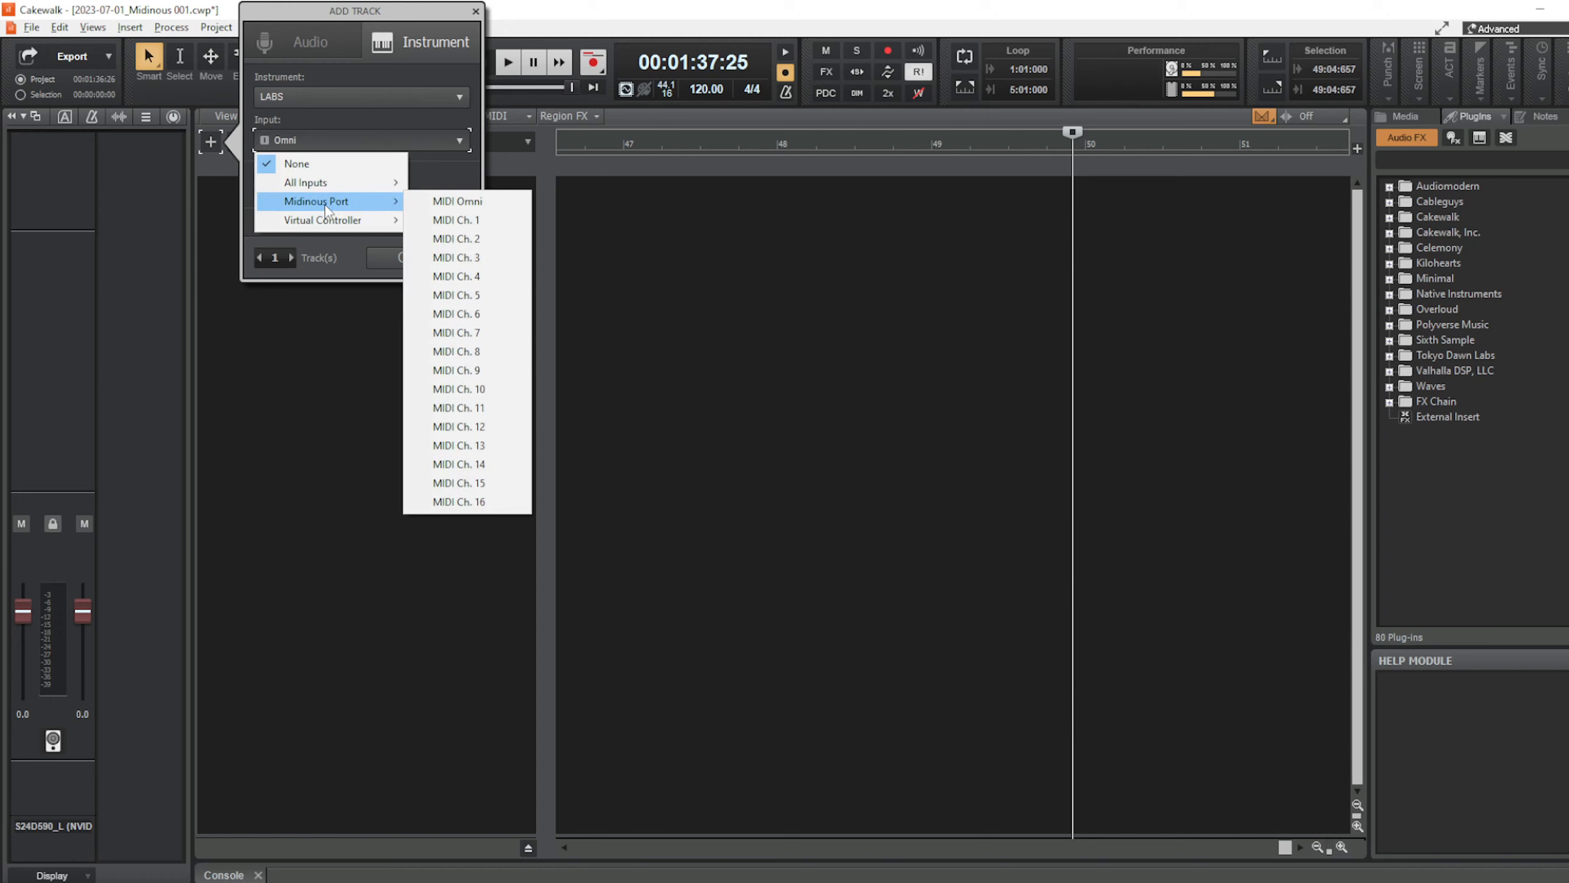
click(293, 334)
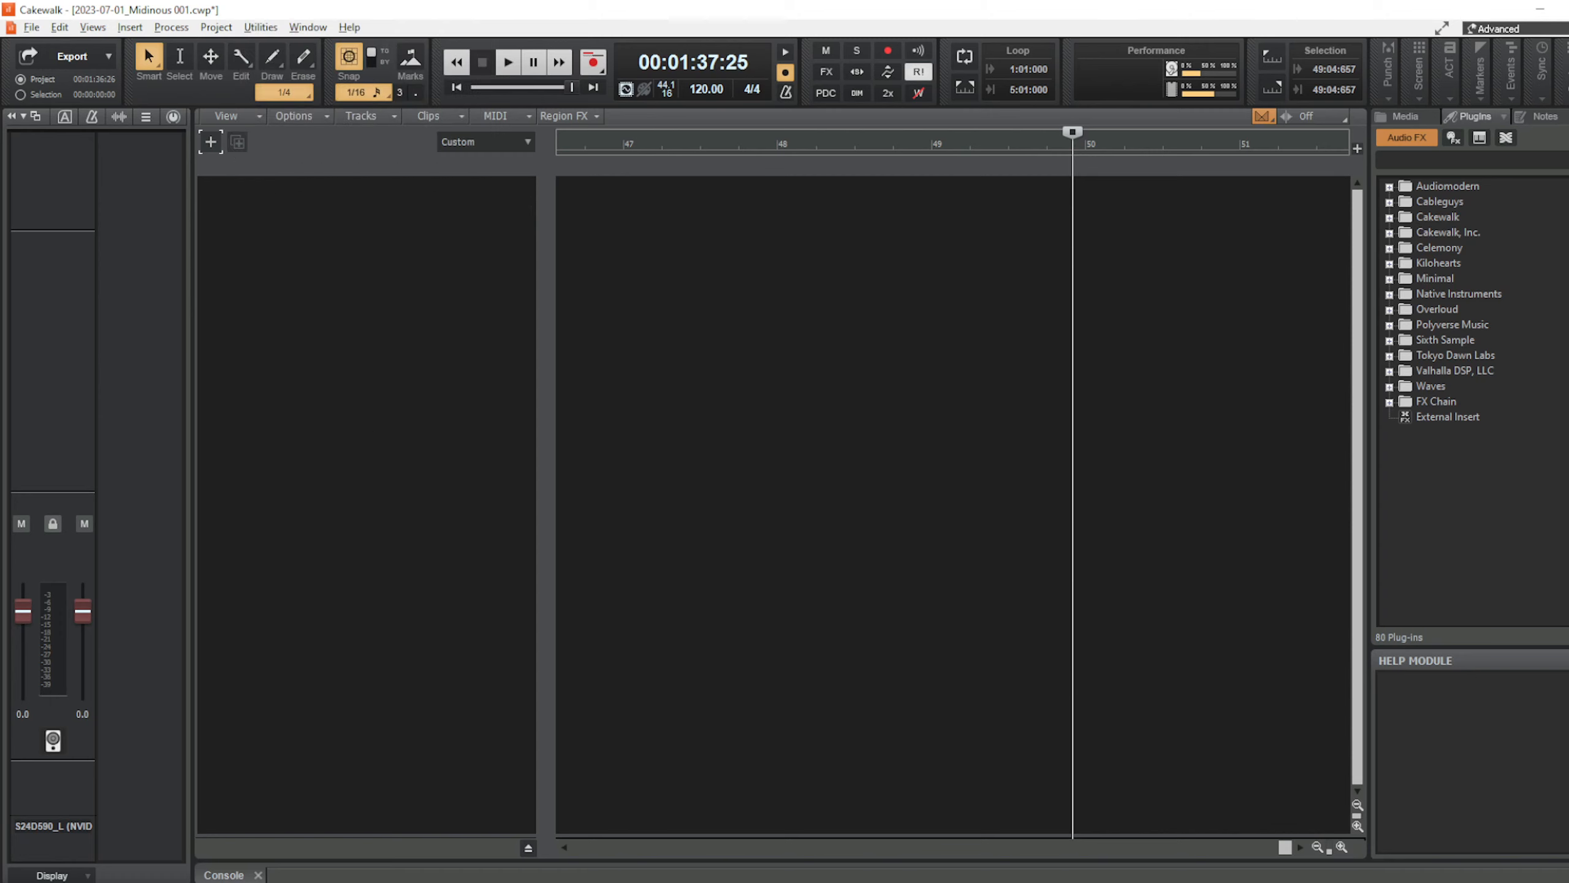
In Midinous, set the eight points of the narrow 3C loop to channel 3 and their relative note change to 1.
key(alt+Tab)
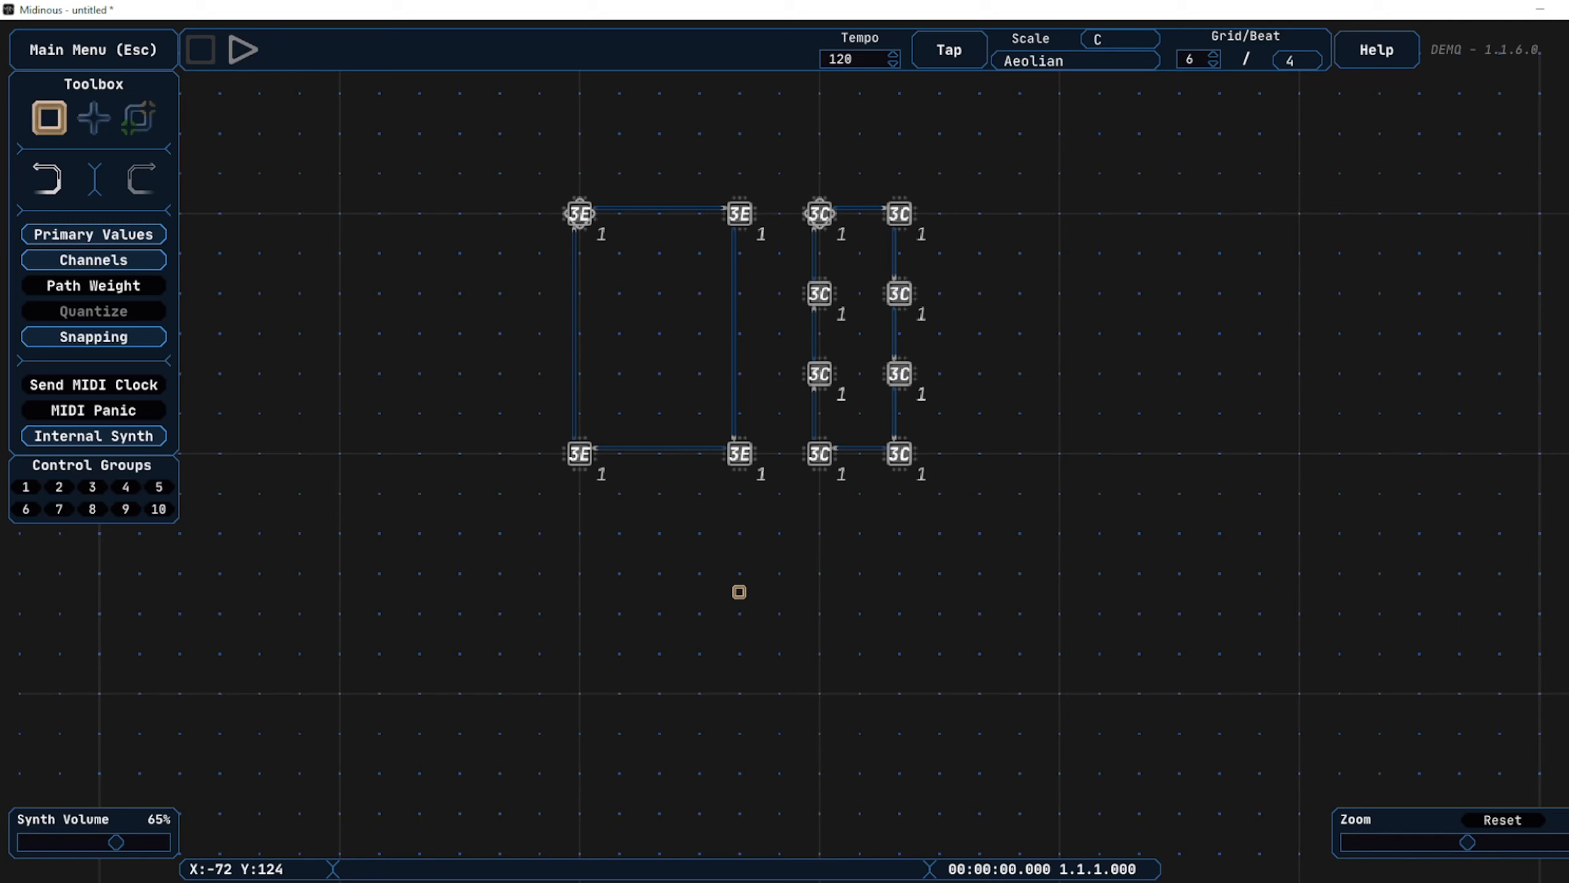
drag(784, 146, 963, 518)
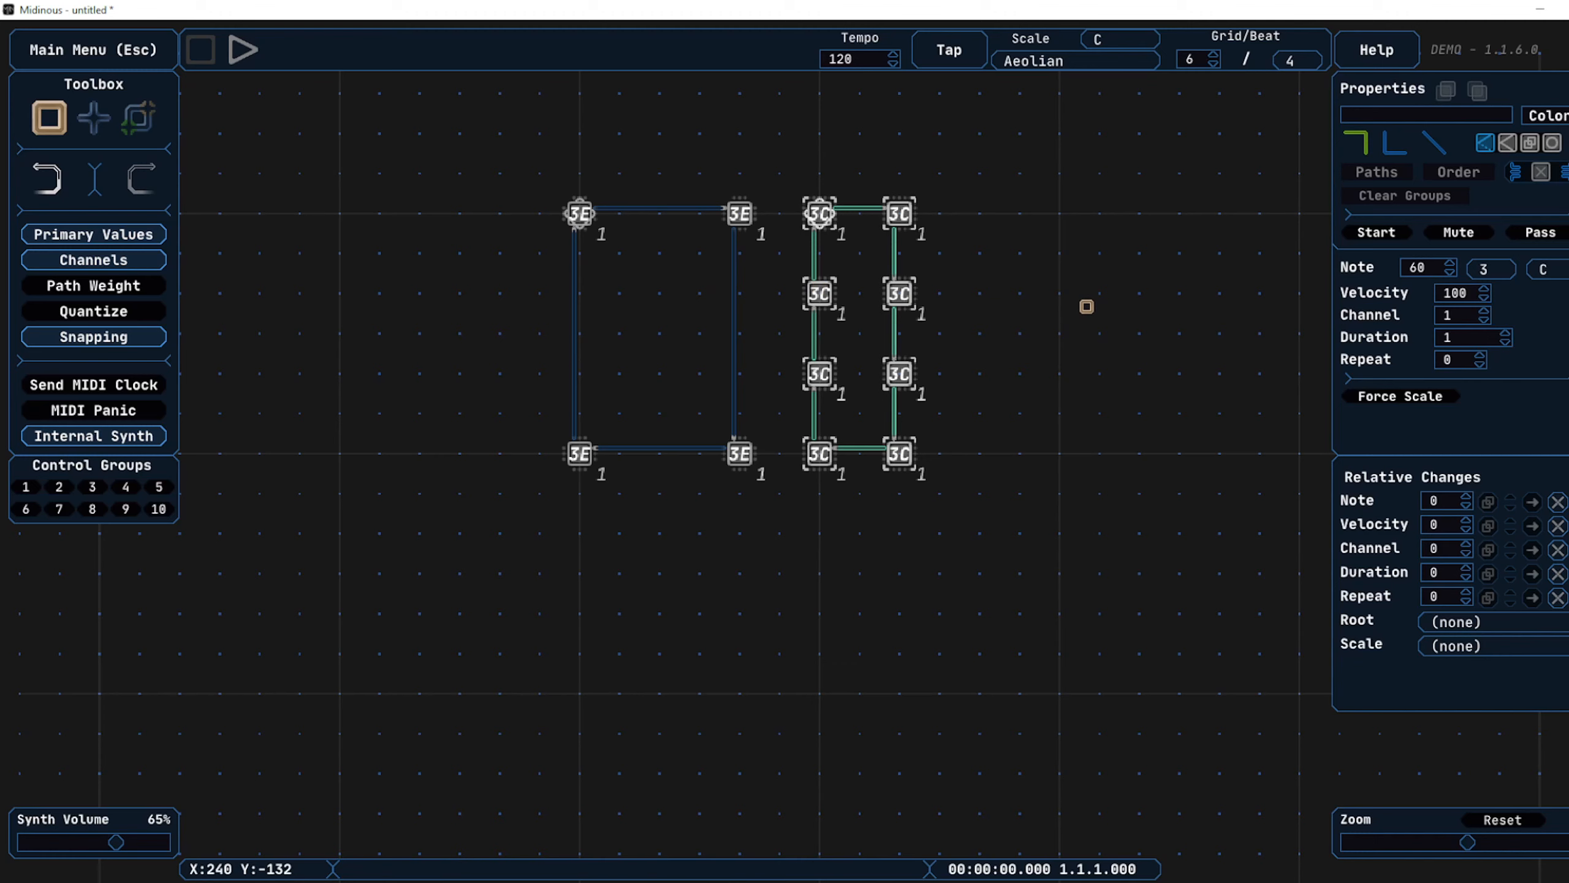
double_click(1448, 315)
text(3)
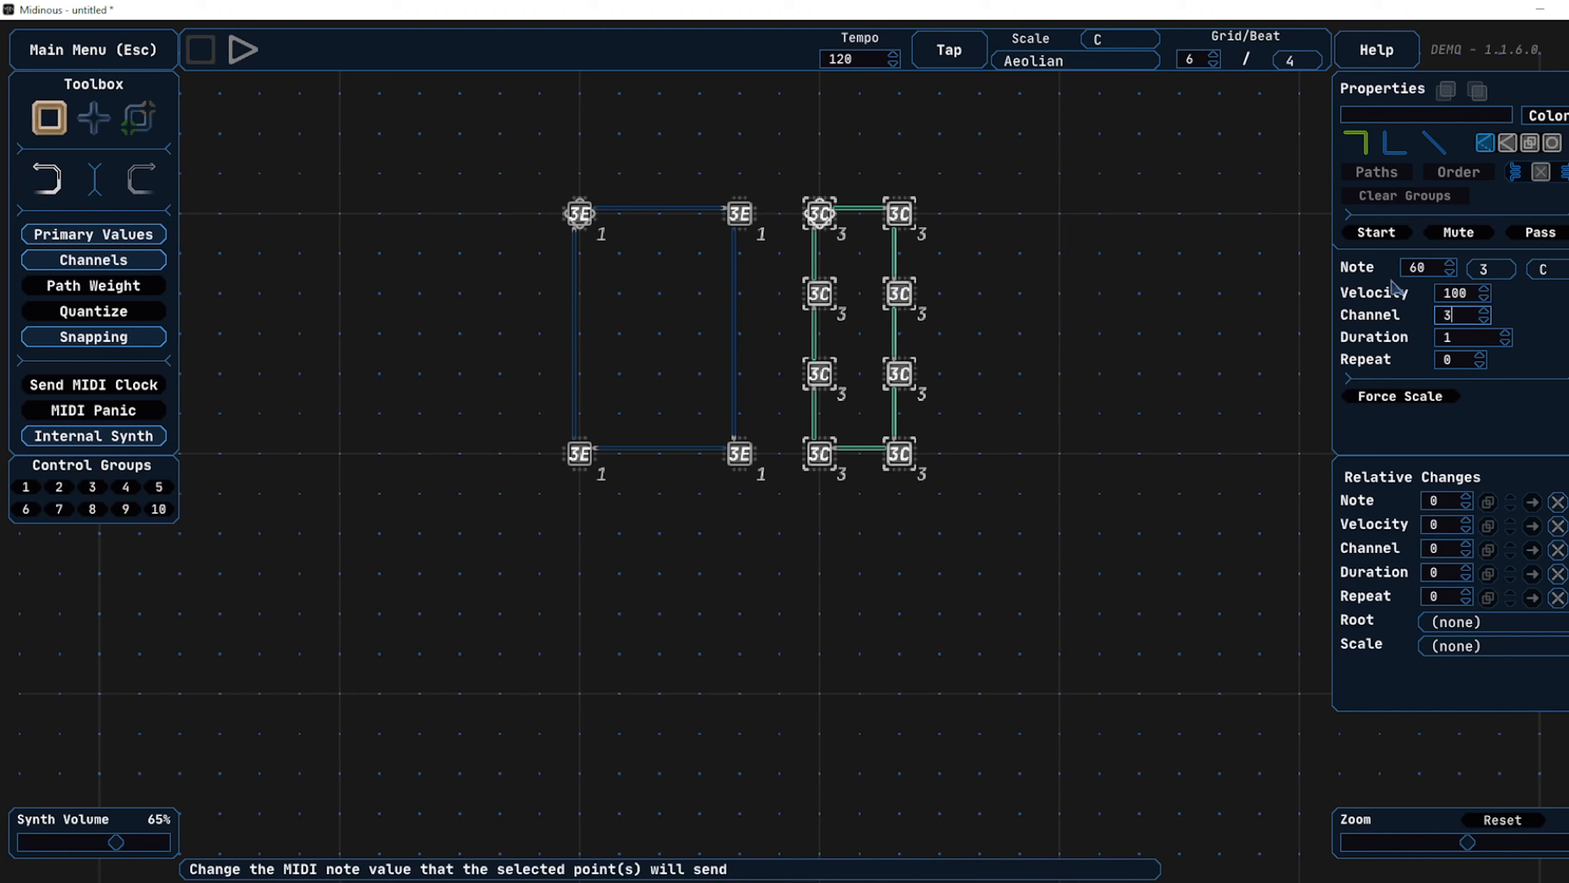
key(Return)
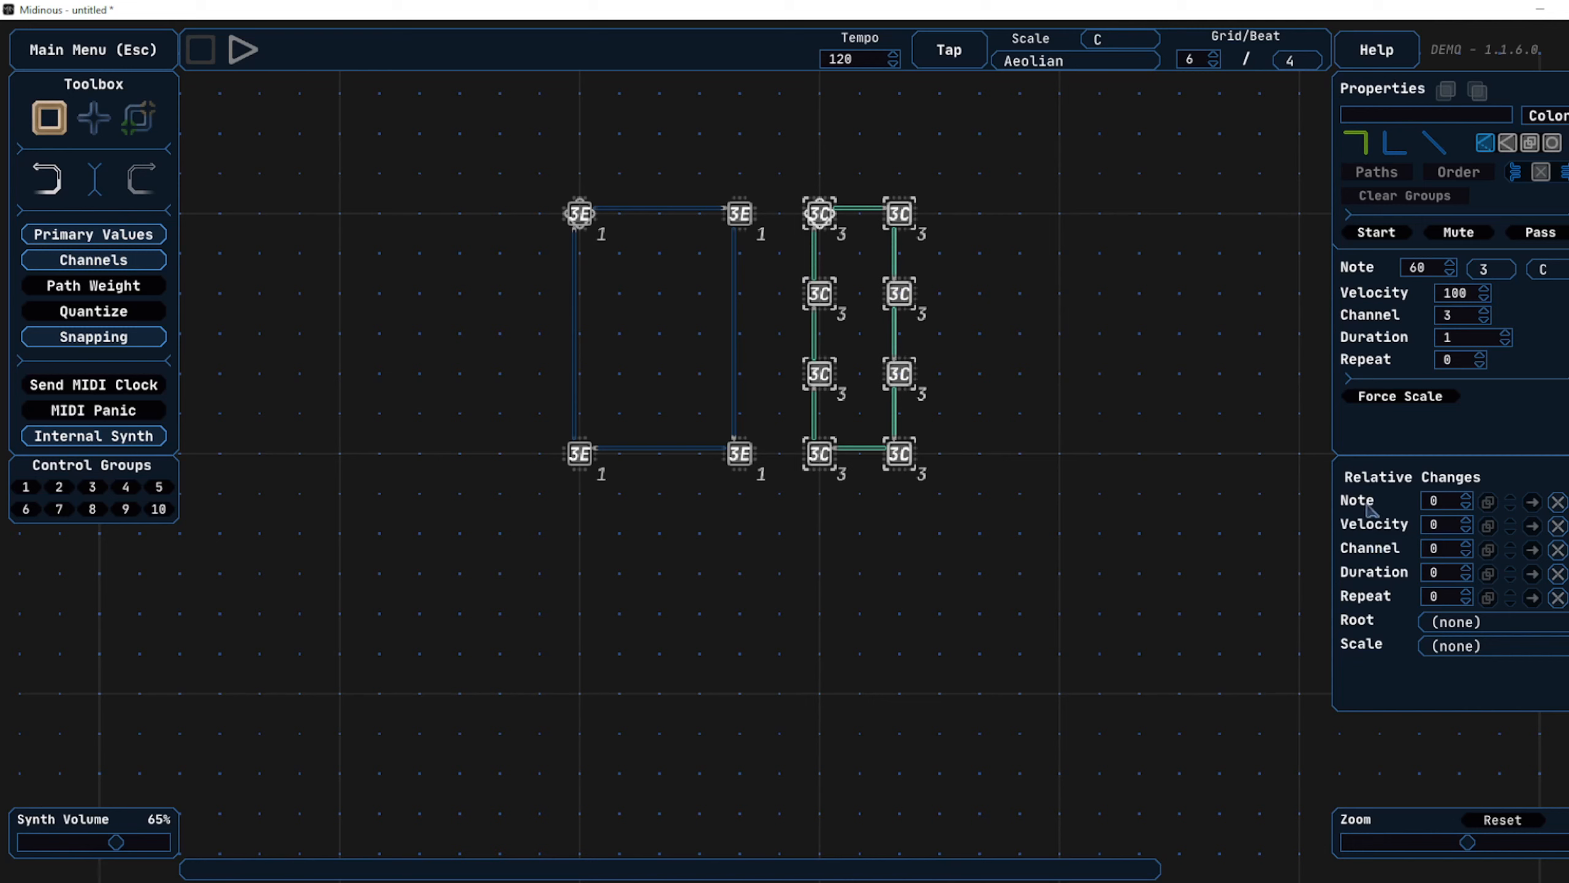
click(1467, 498)
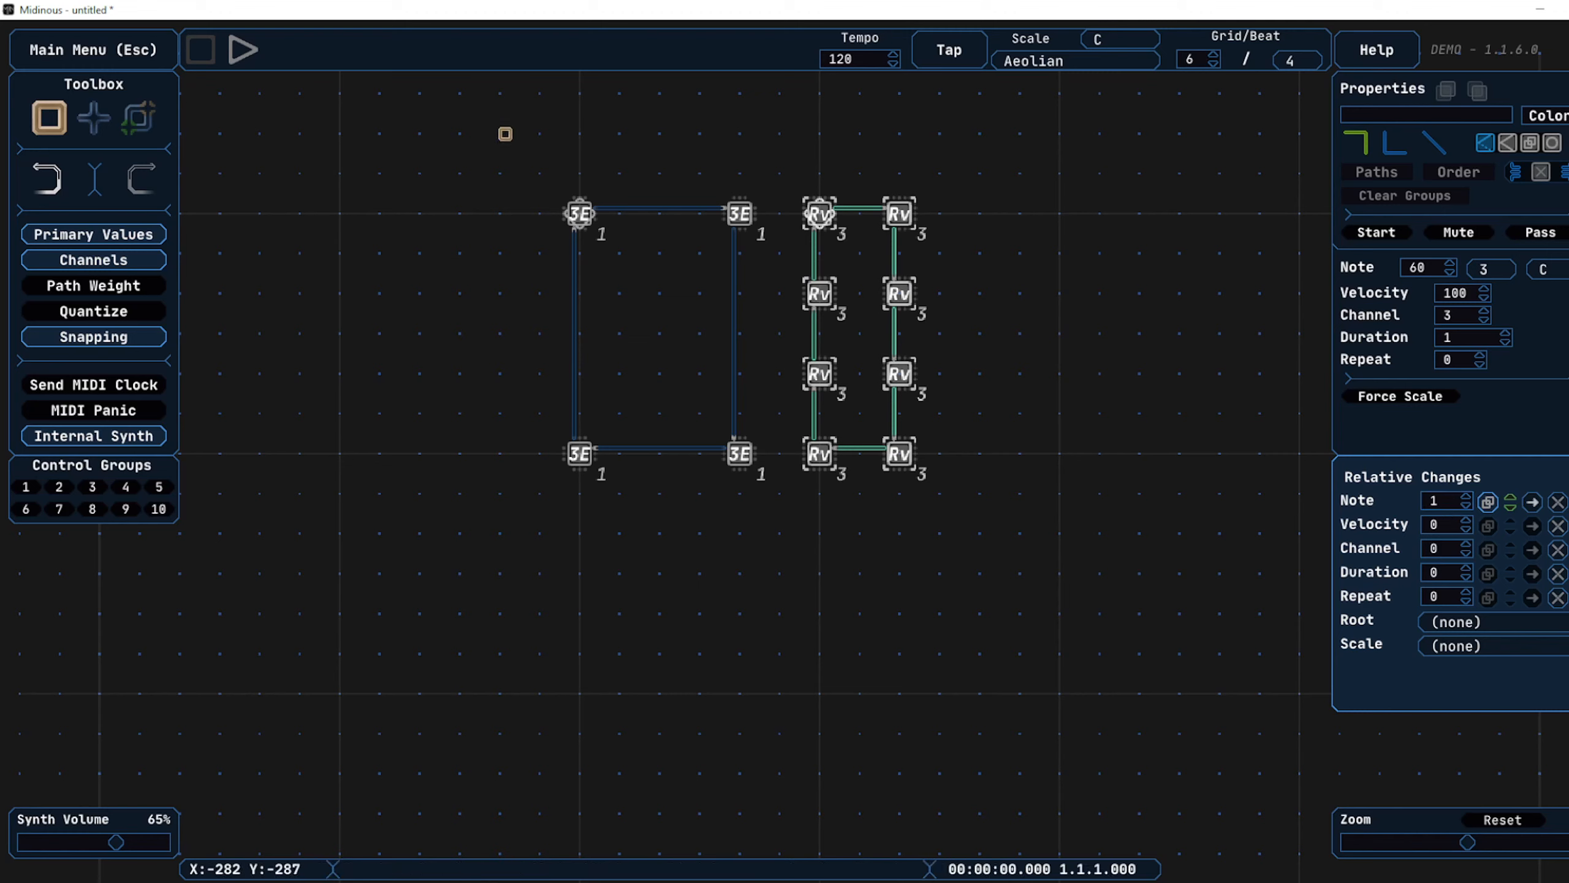
Switch to Cakewalk and create one LABS instrument track with its input set to Midinous Port MIDI Ch. 3.
key(alt+Tab)
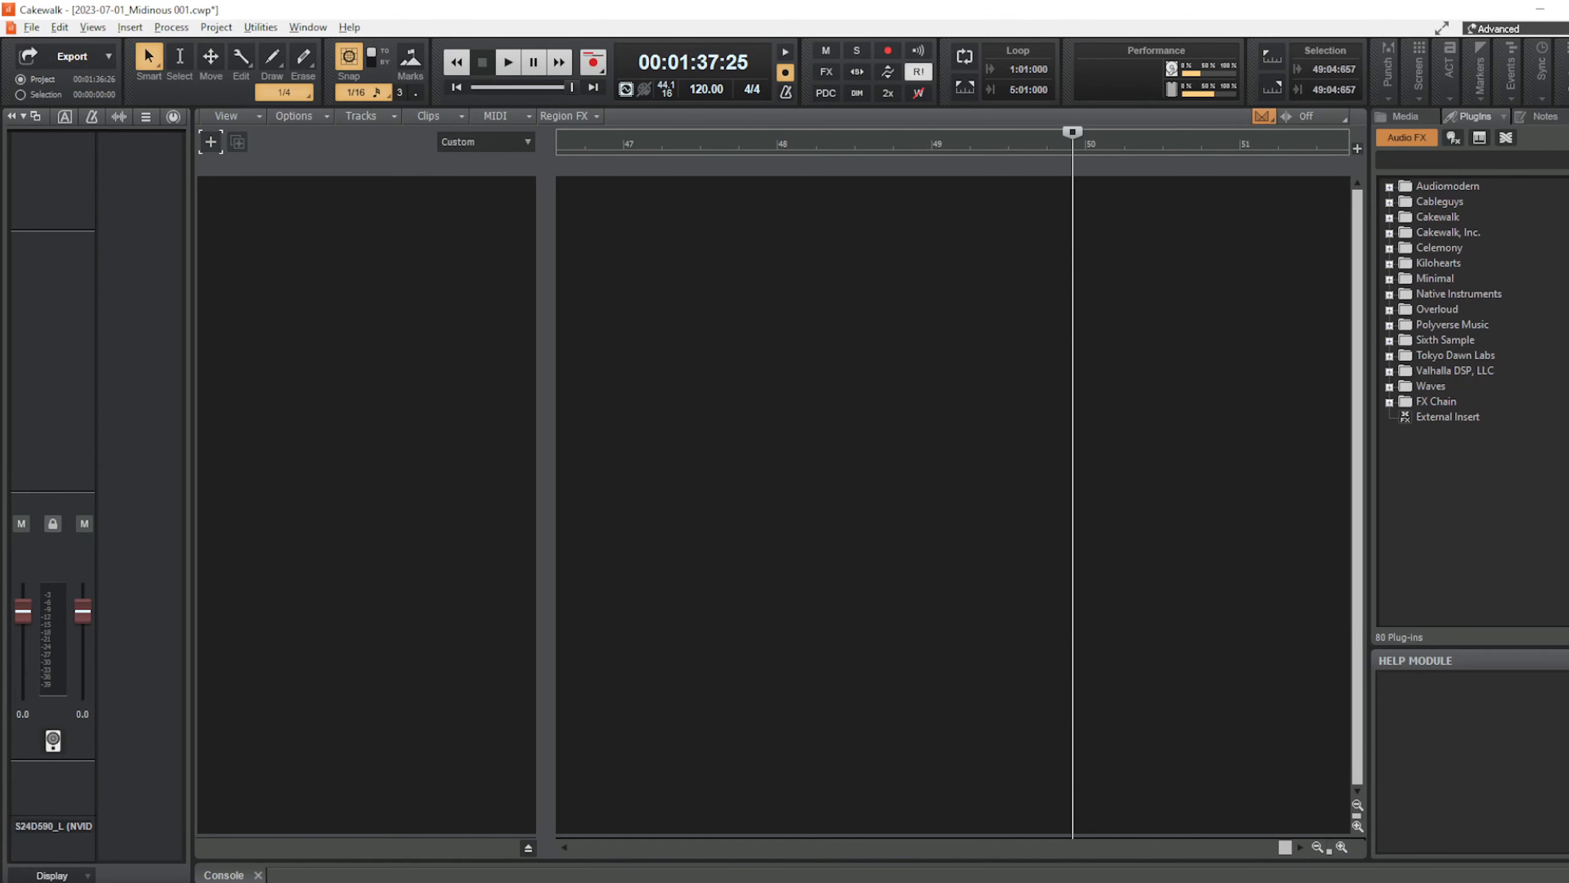
click(211, 142)
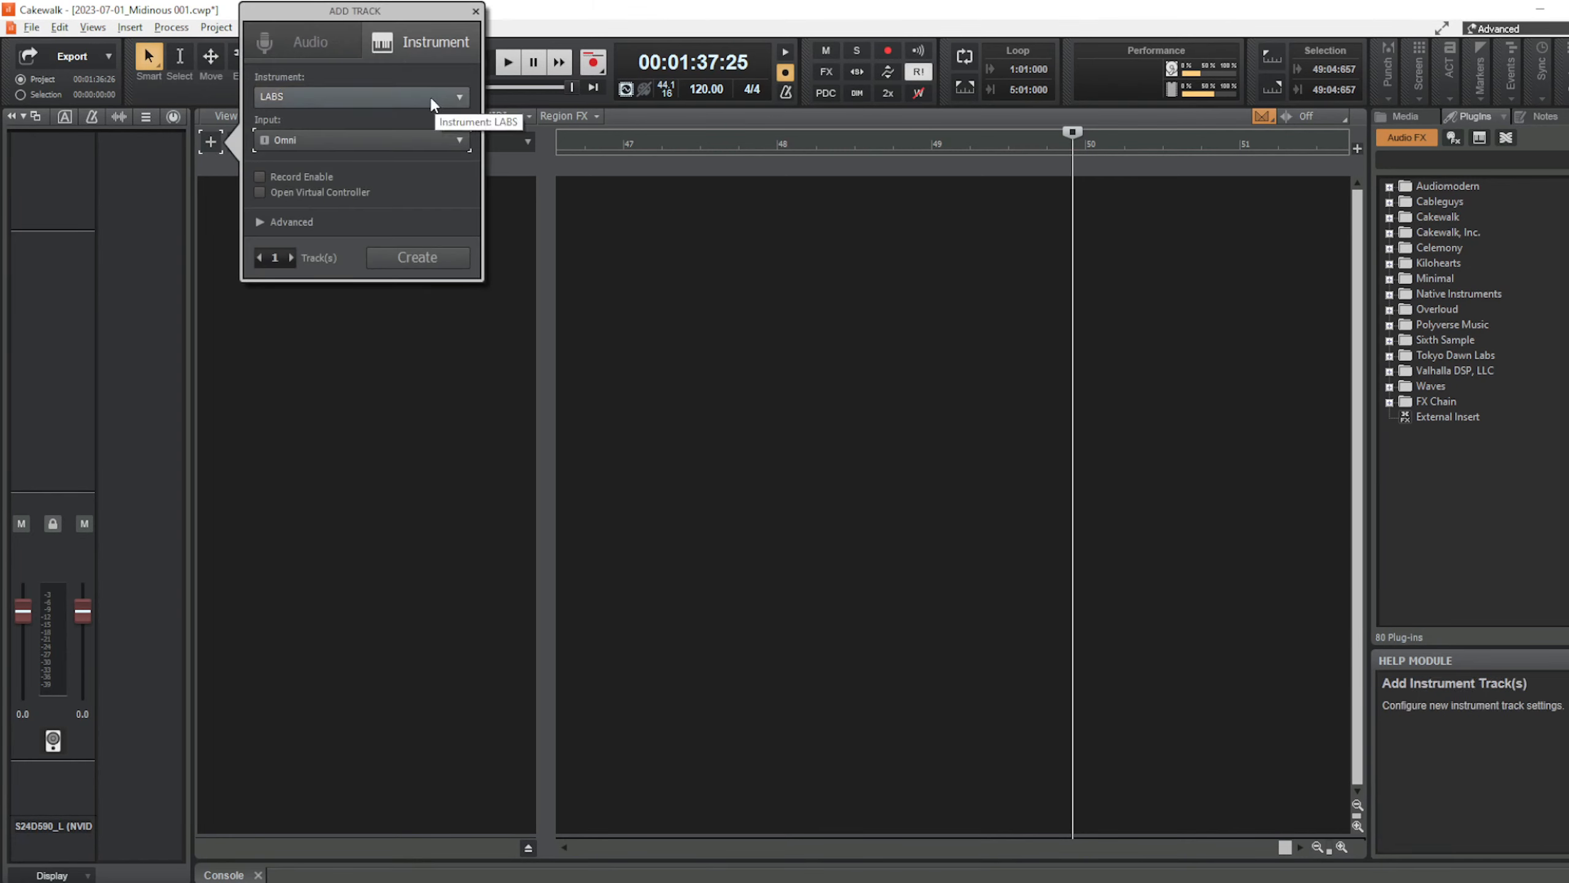
click(456, 140)
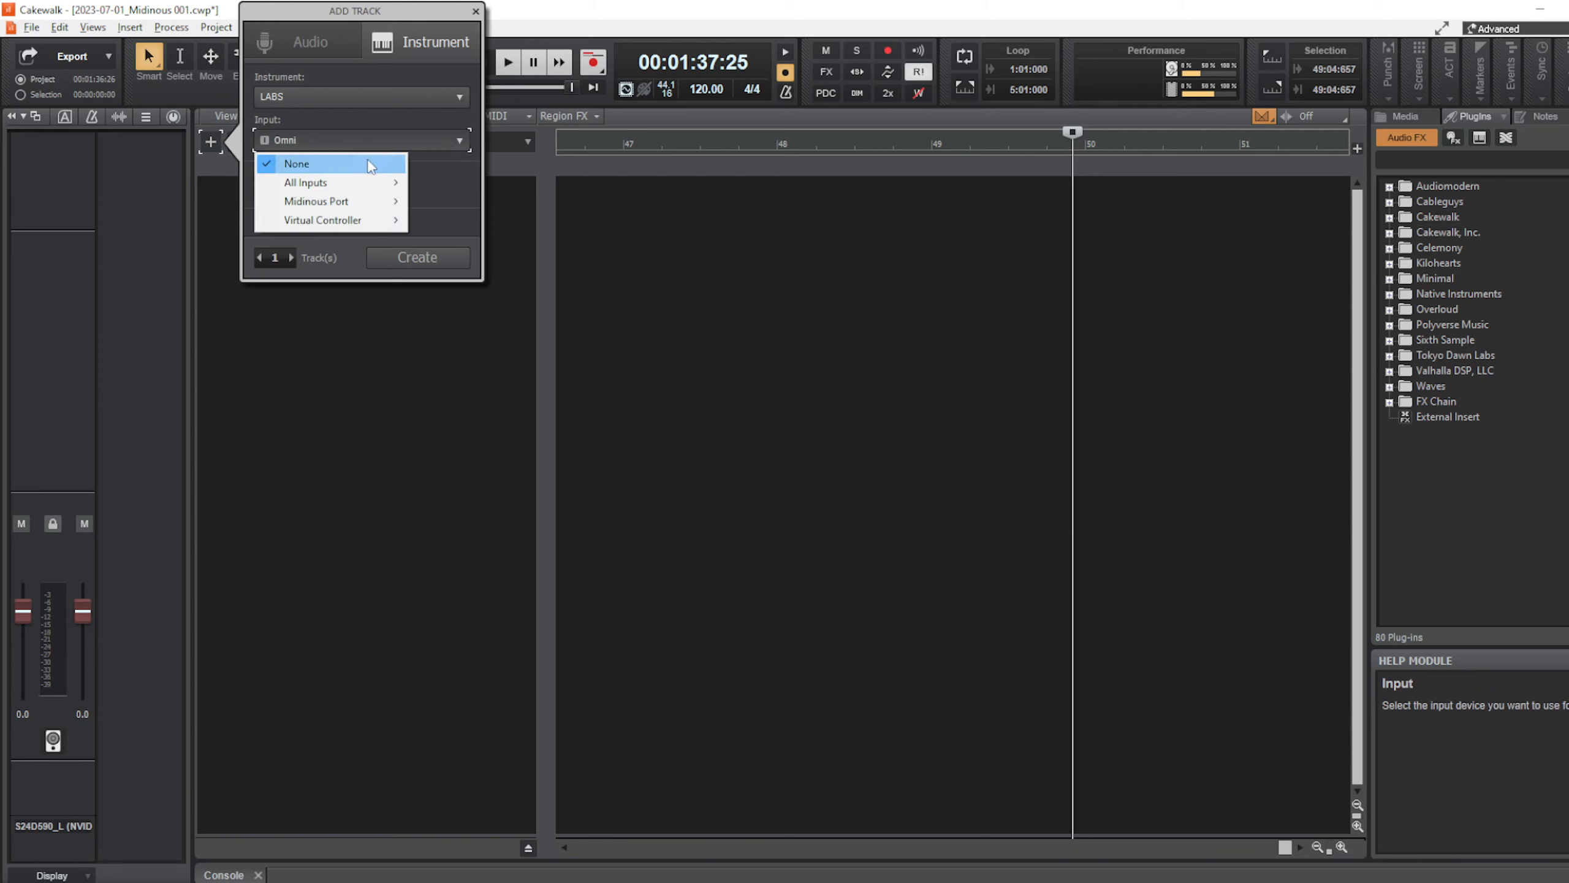
mouse_move(346, 202)
click(451, 258)
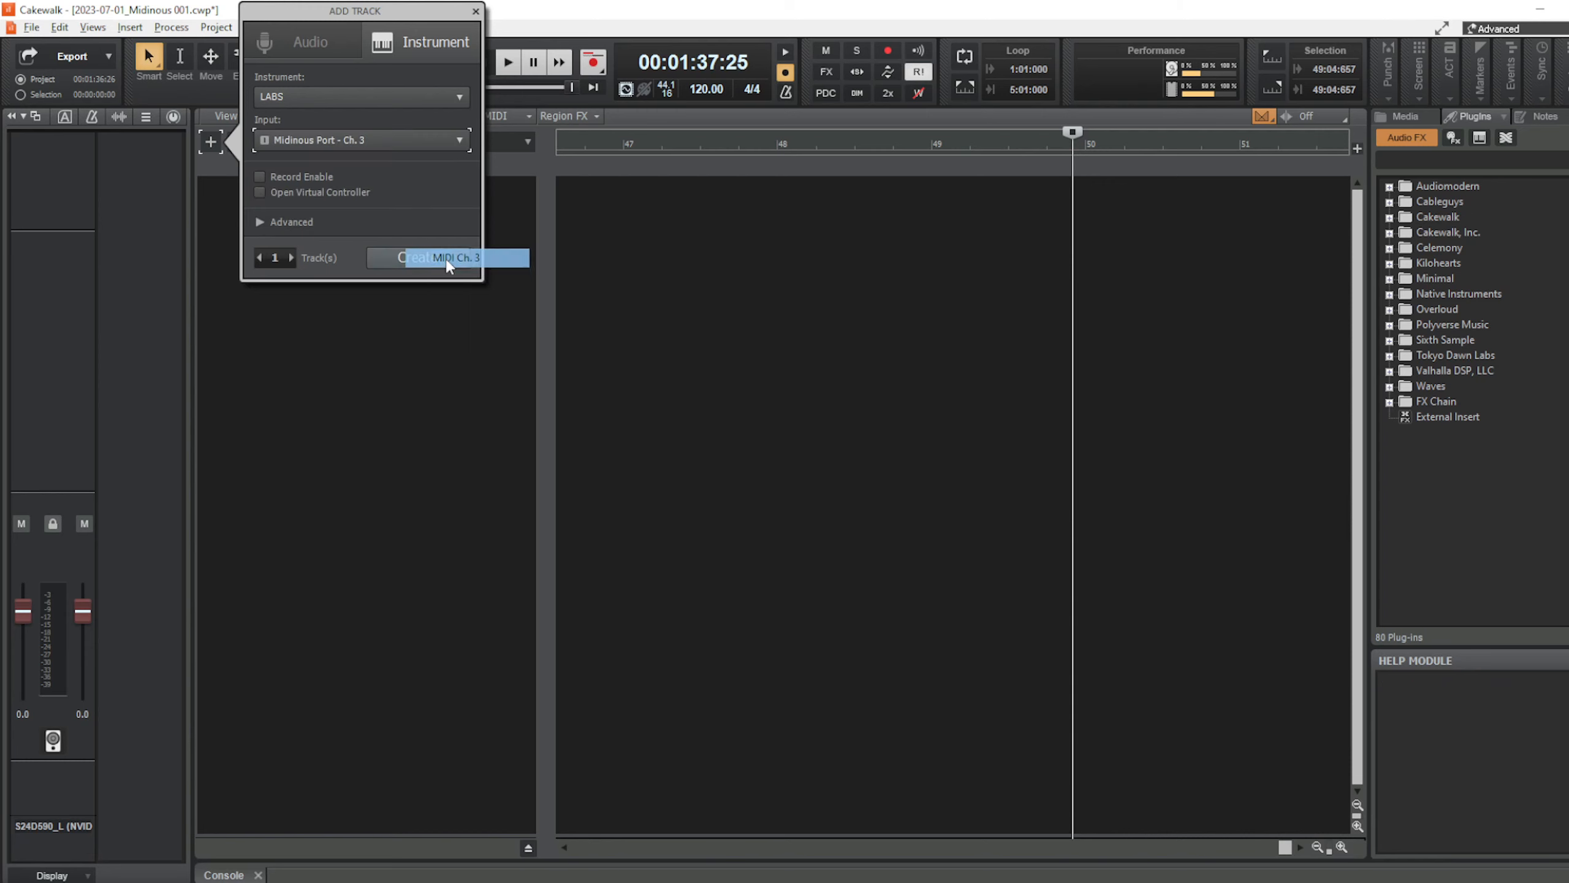
click(406, 260)
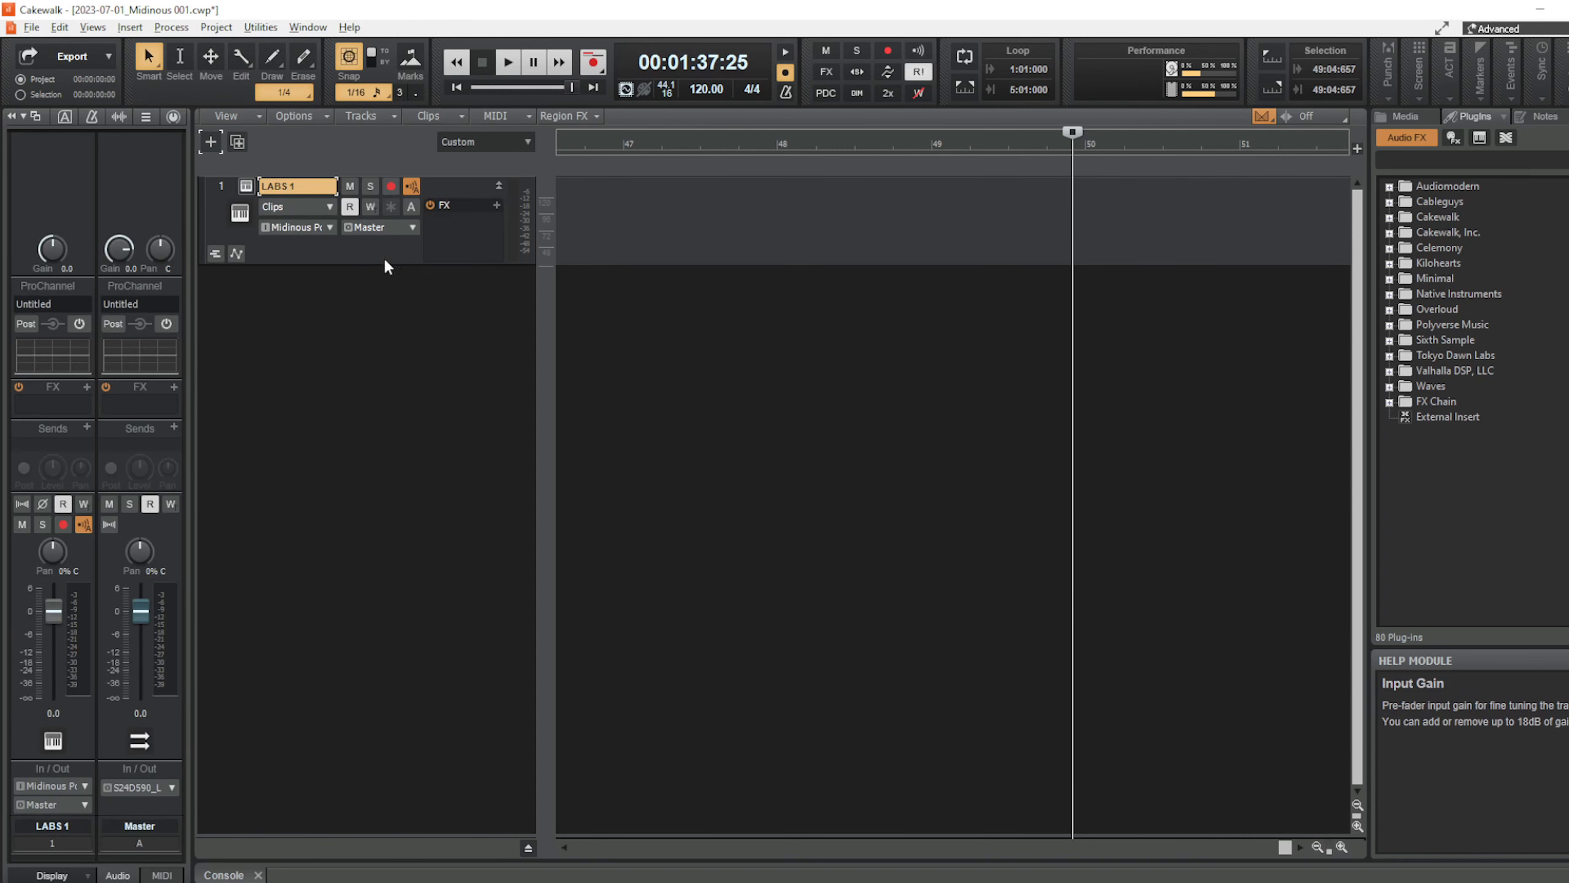
Rename the new LABS instrument track as Drums.
click(246, 186)
double_click(310, 187)
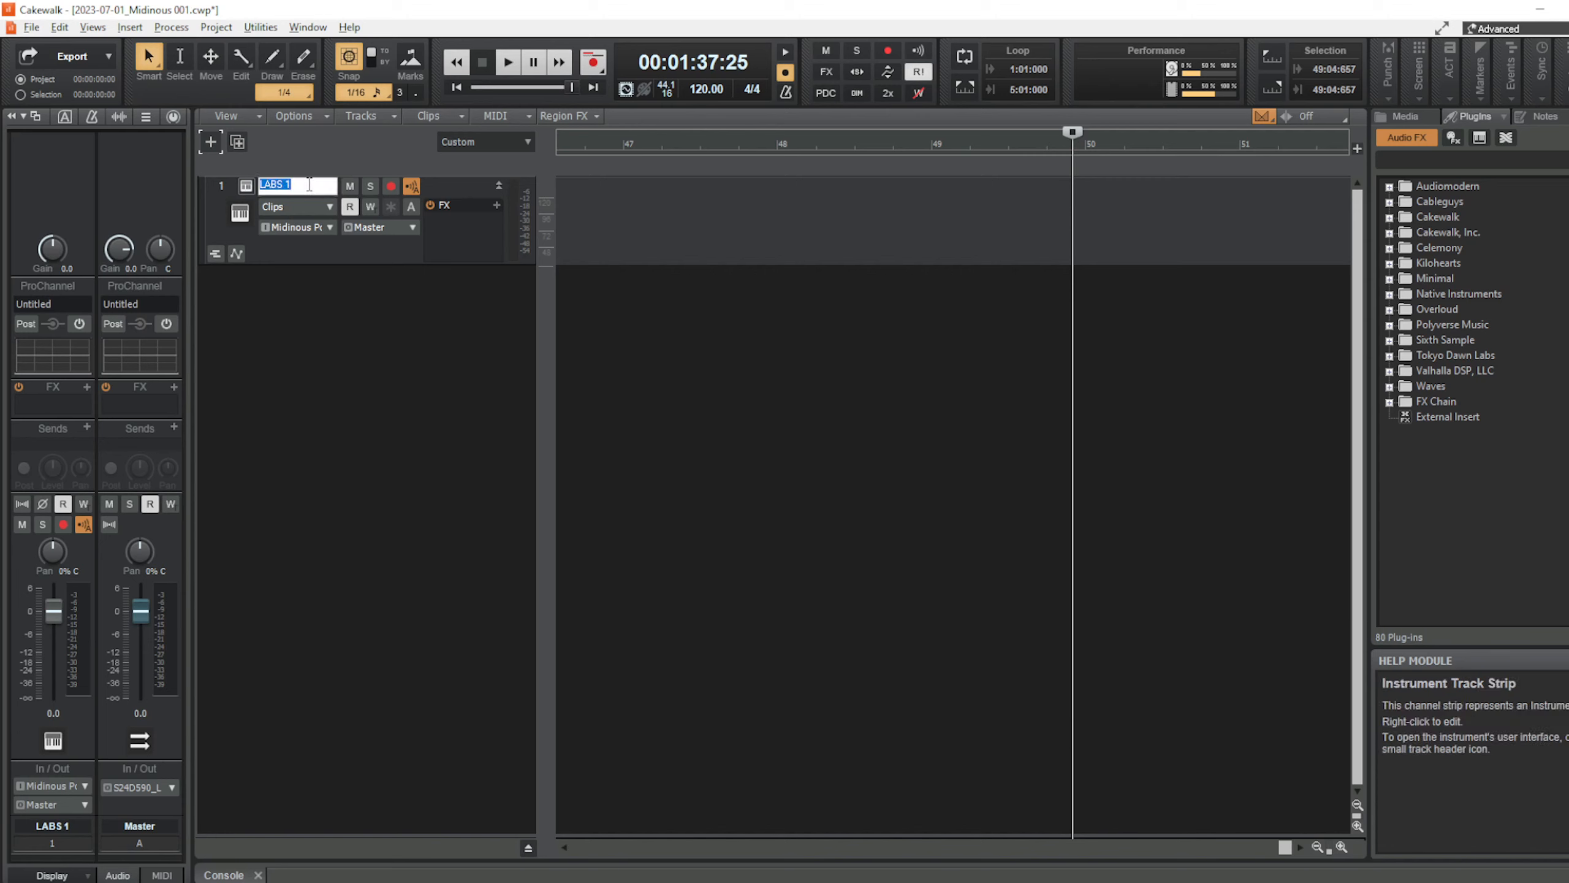
text(Drums)
key(Return)
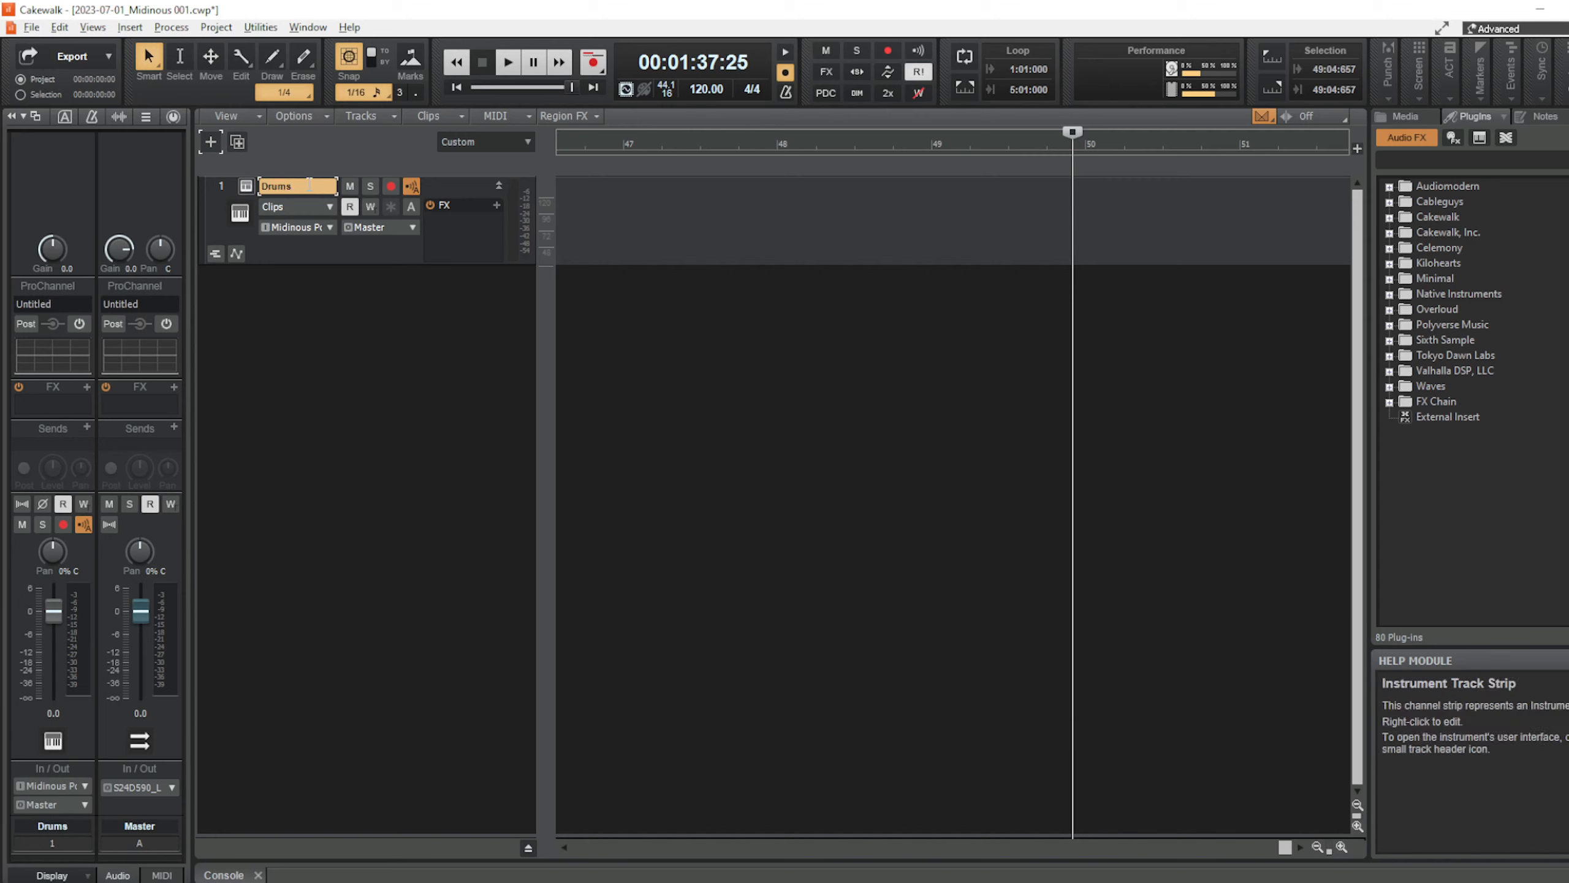
Load the 1975 Kit preset from the Vintage Drums pack into the Drums track's LABS instrument and close its window.
click(247, 188)
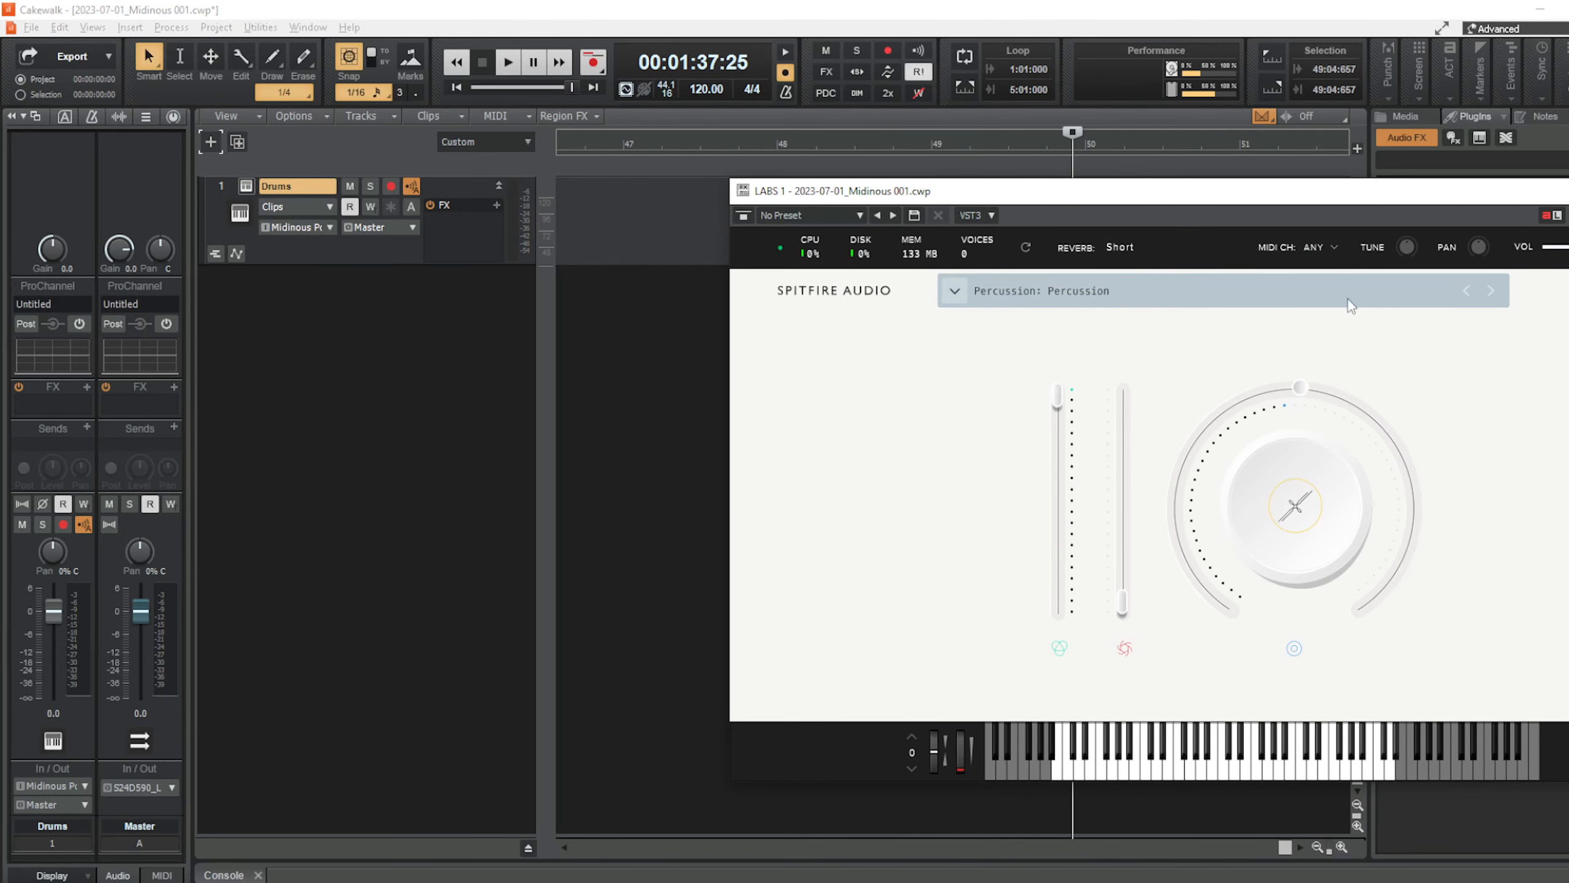
click(955, 293)
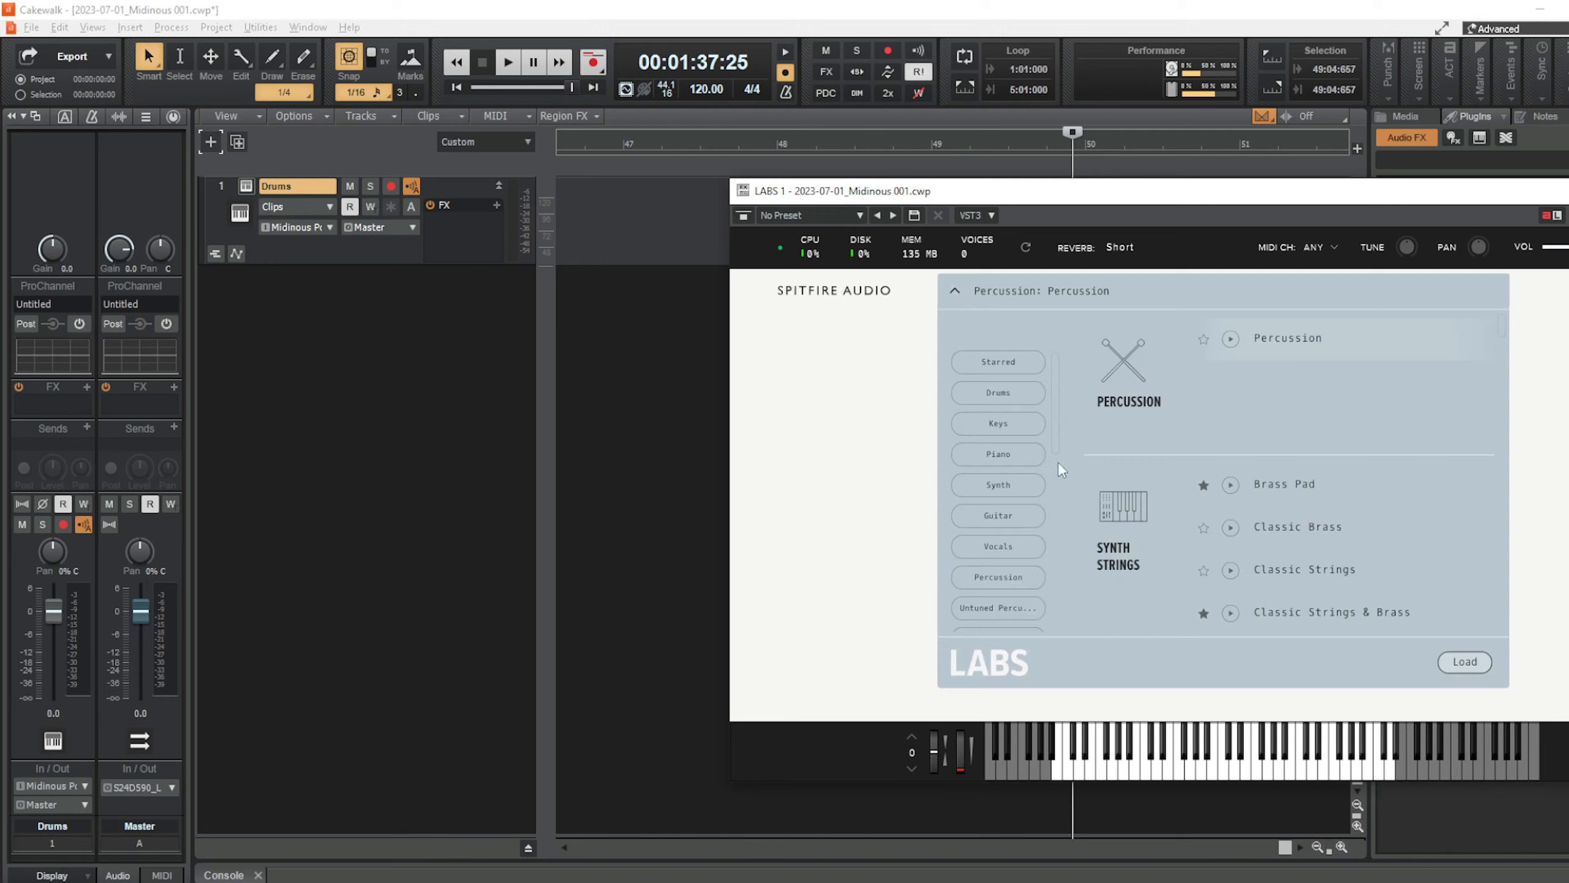
click(999, 393)
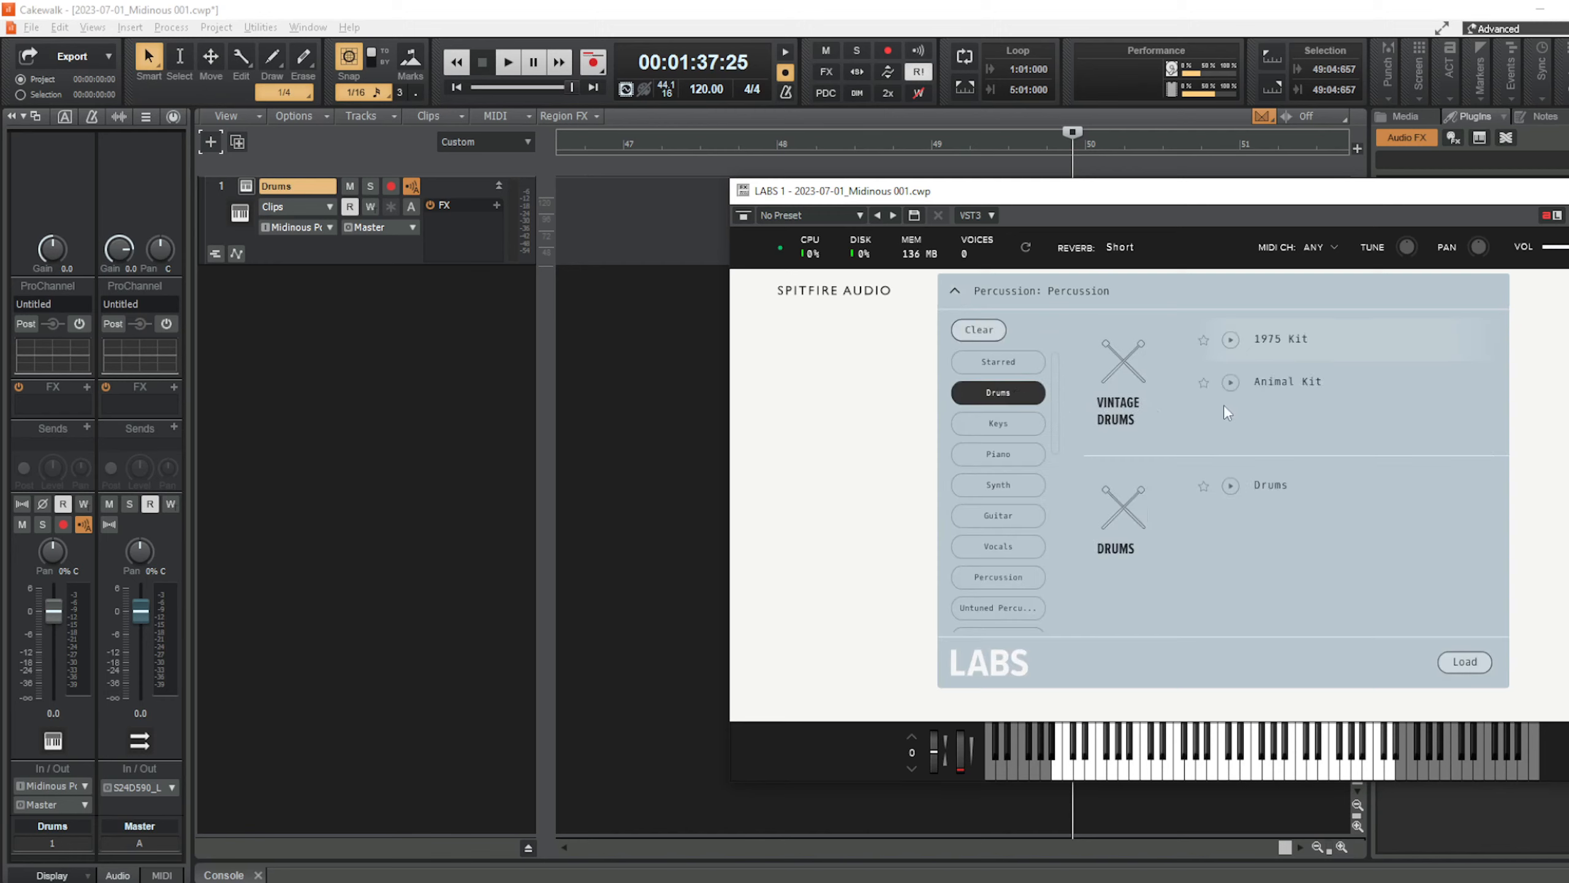
click(1311, 337)
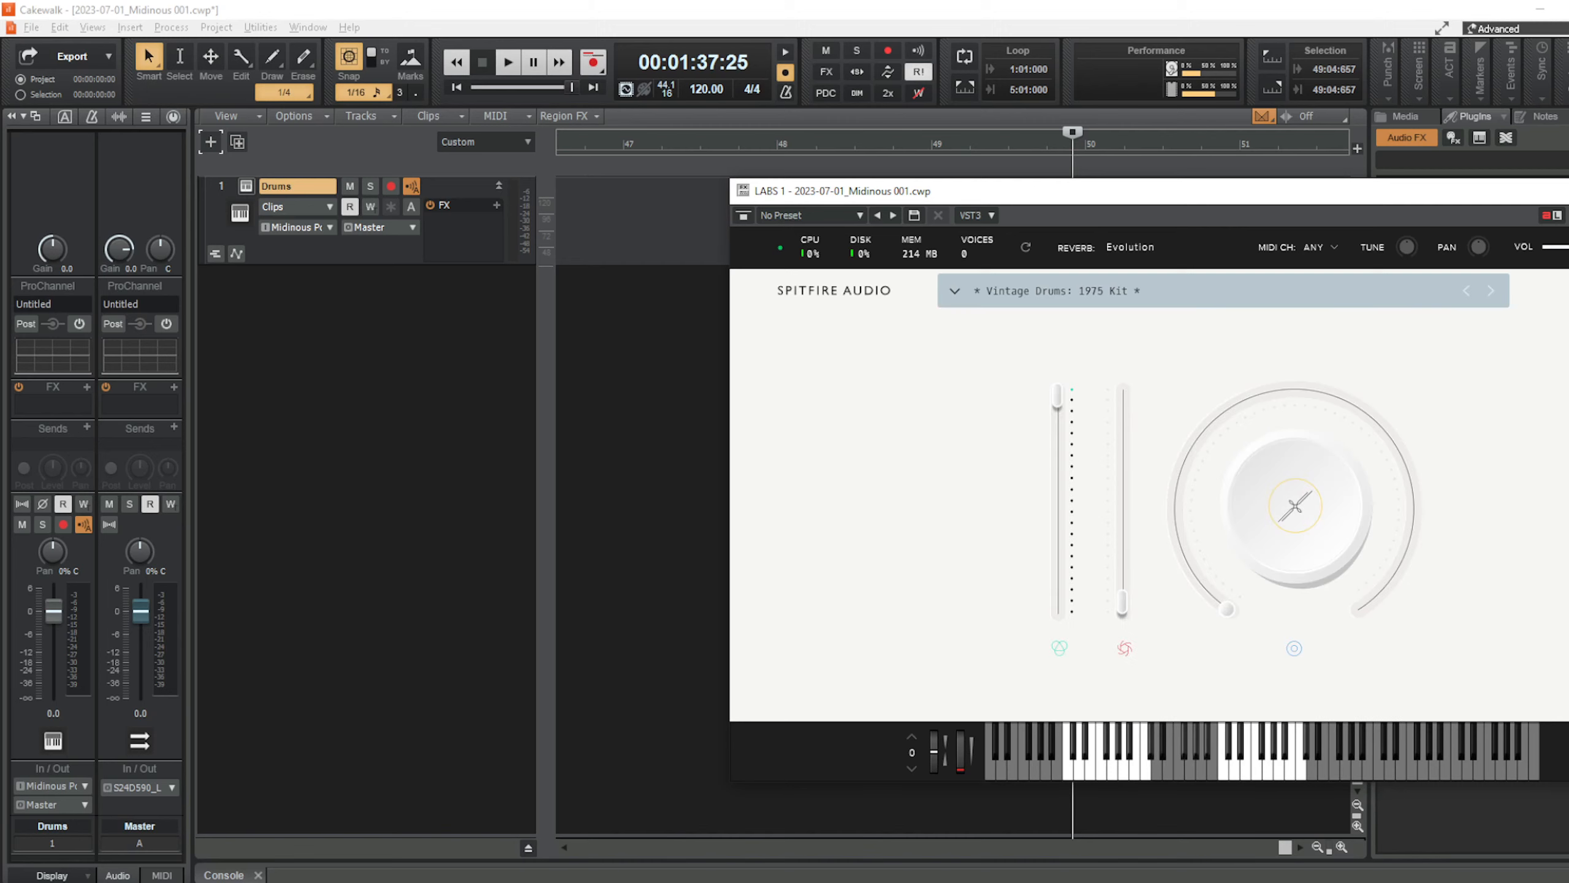
click(1567, 191)
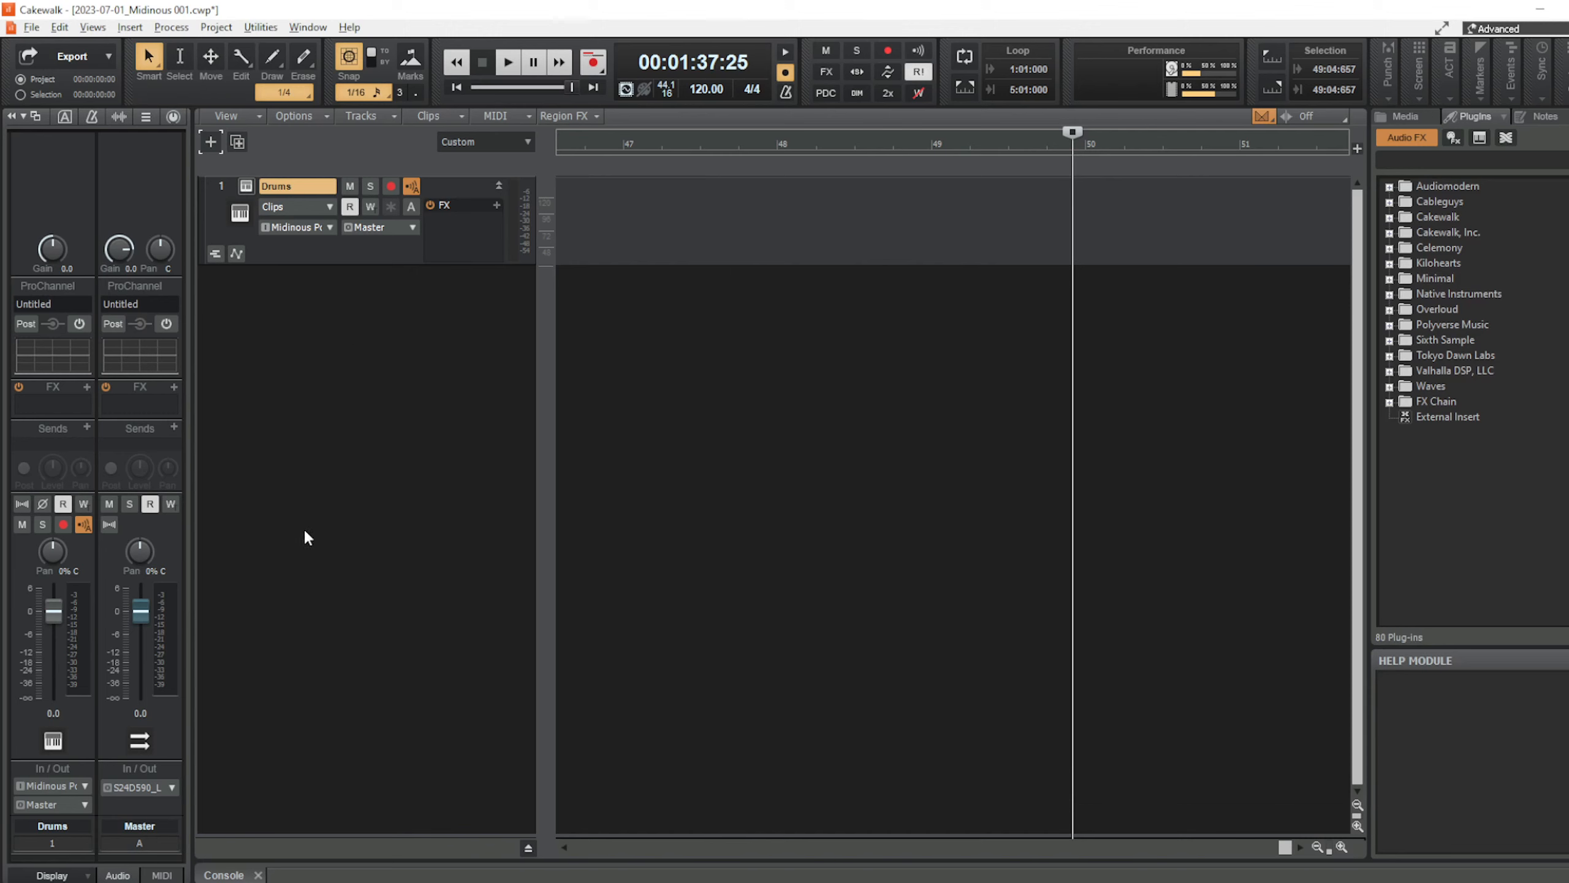
In Midinous, set all eight points of the narrow channel 3 loop to note A.
key(alt+Tab)
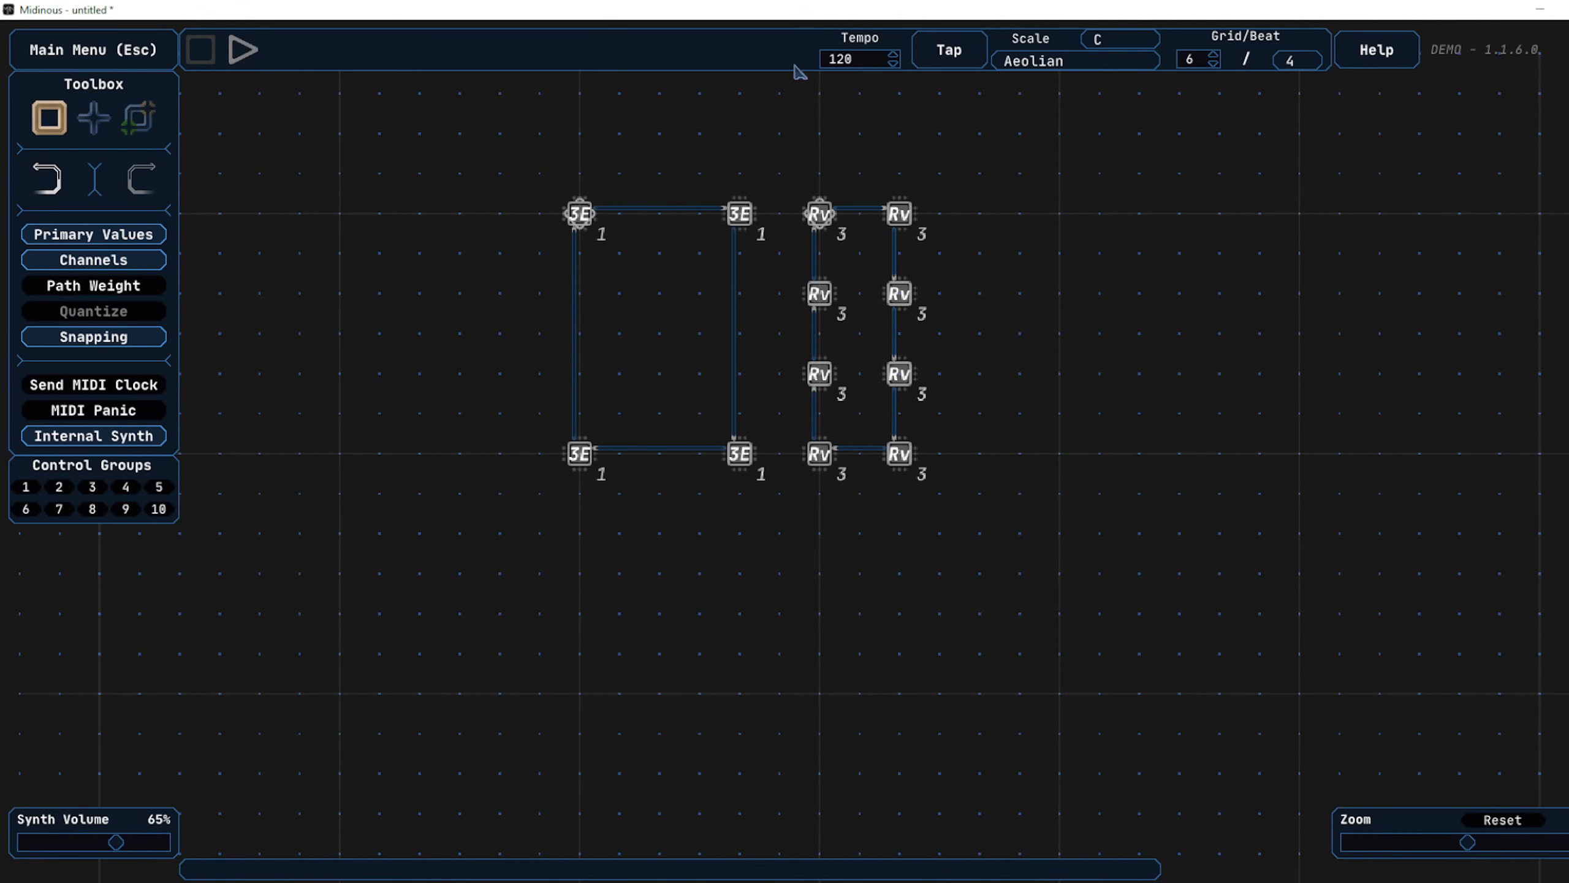
drag(785, 114, 983, 559)
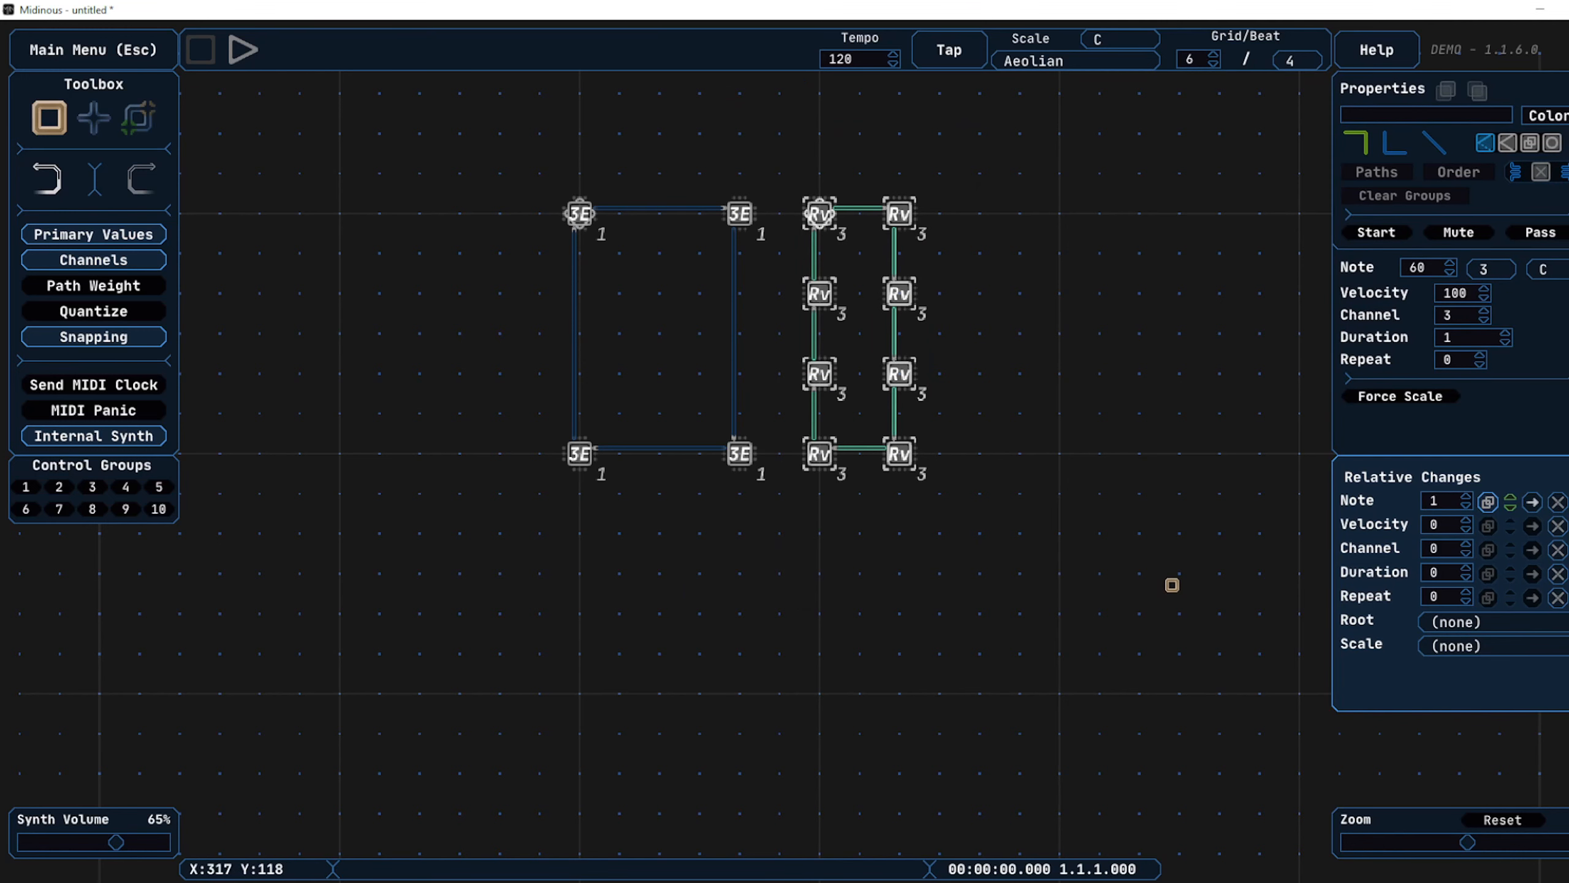
click(1561, 268)
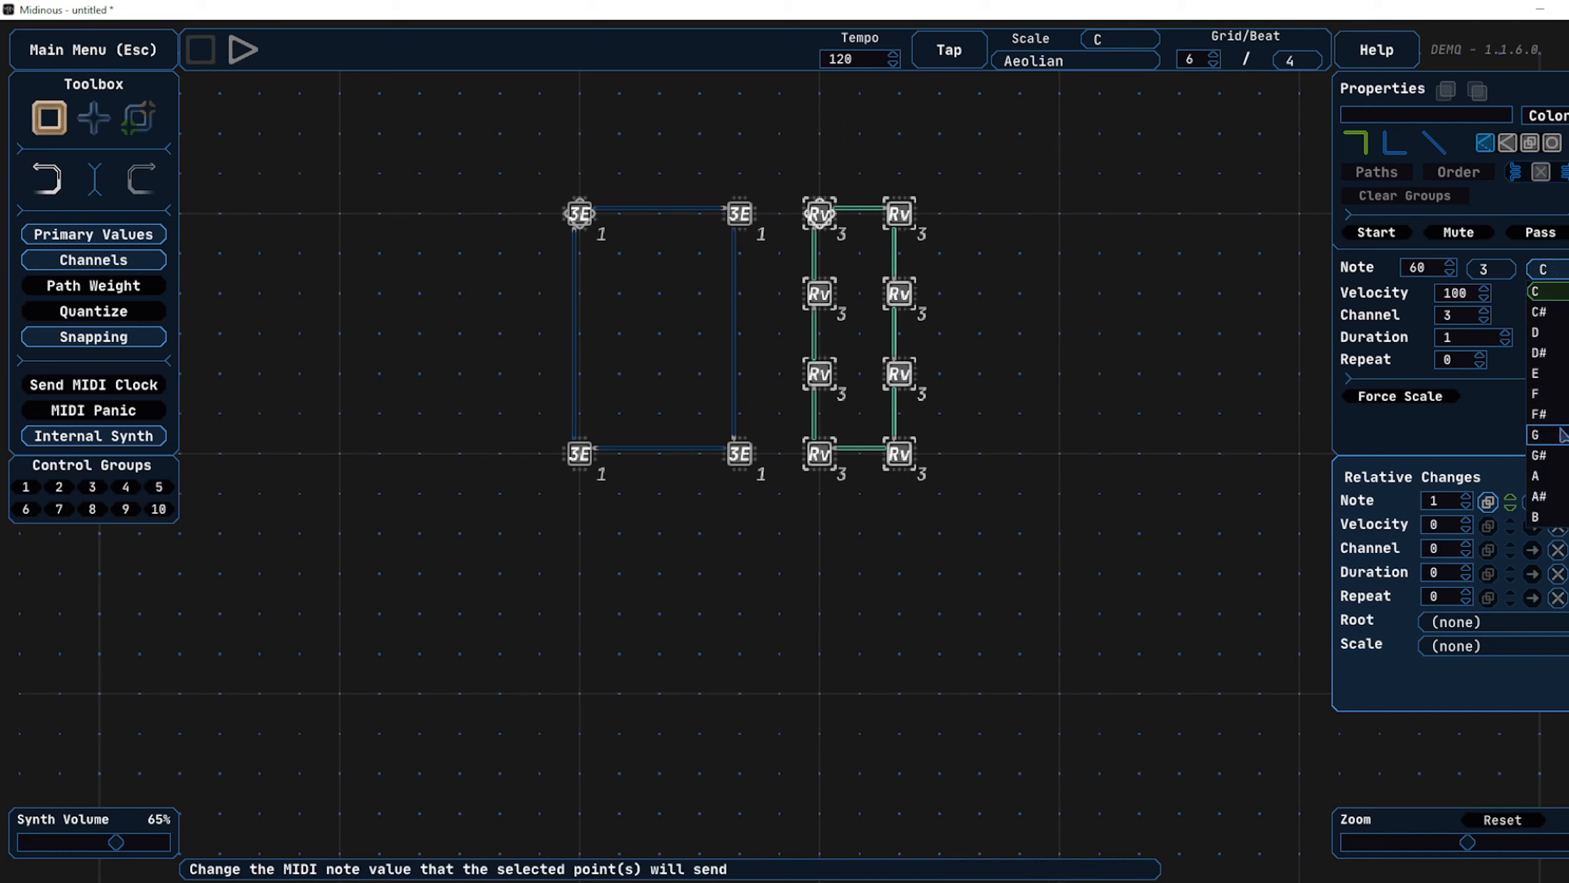
click(1548, 476)
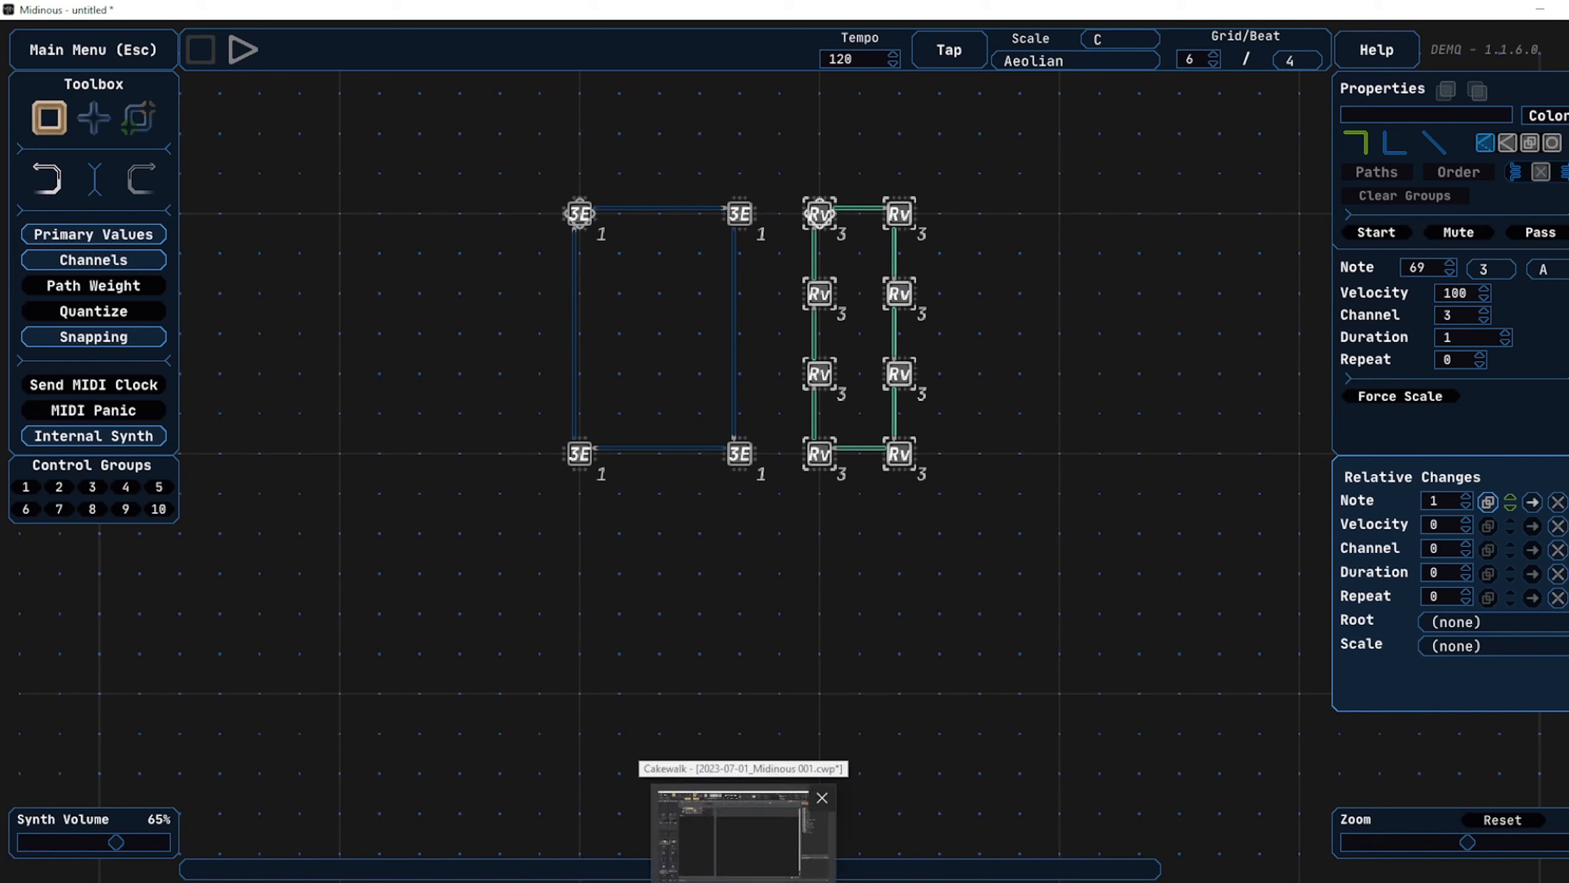
Turn off Midinous's internal synth, play both loops through the external instrument for a few bars, and stop playback.
click(120, 437)
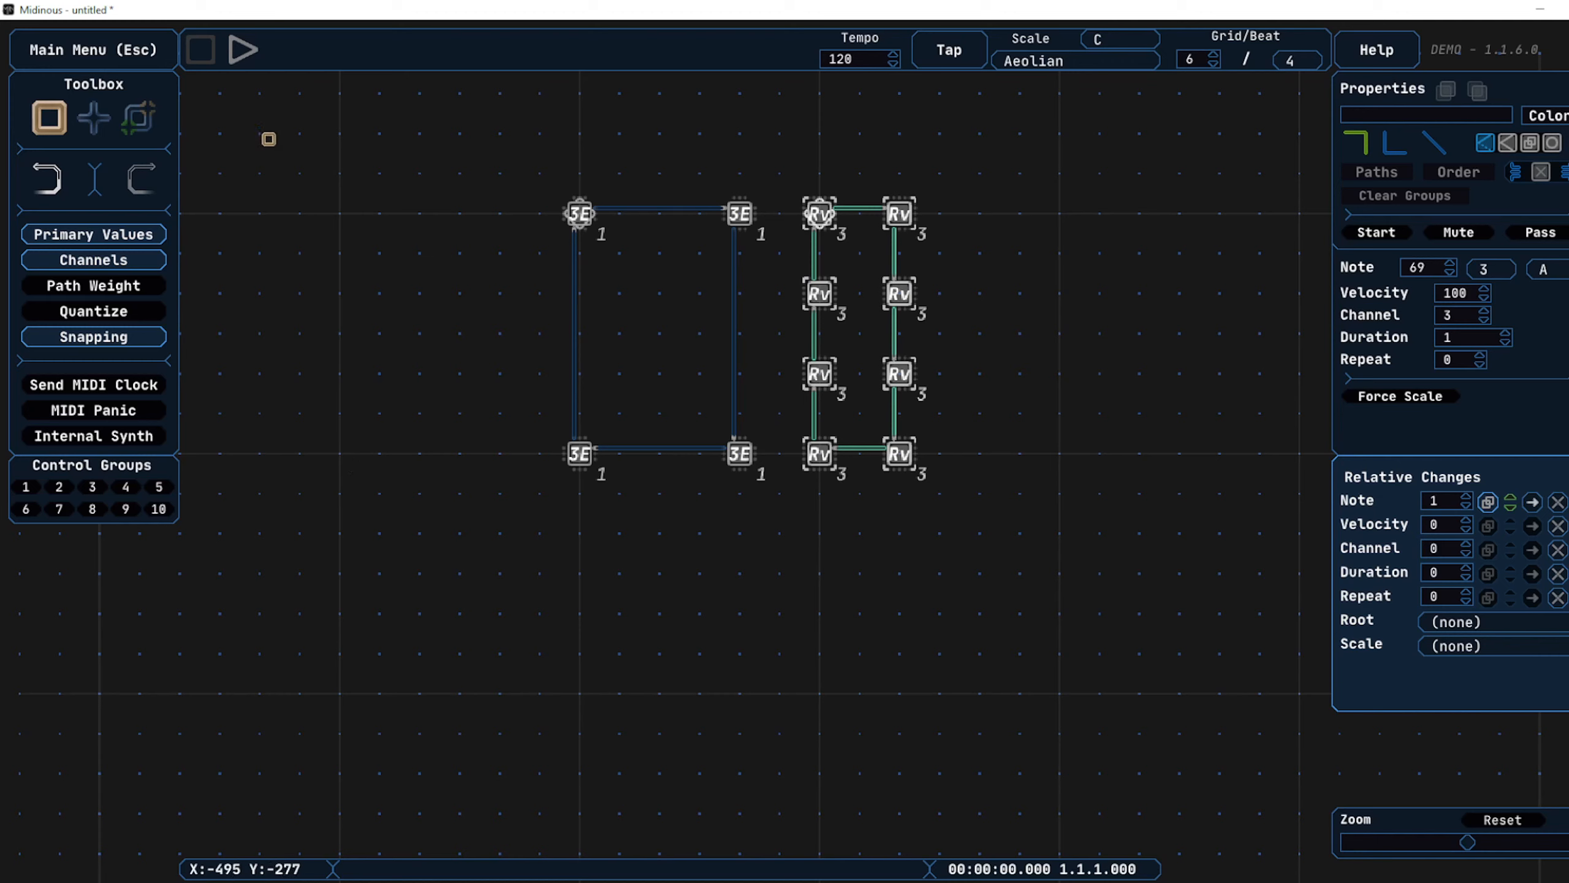
click(239, 57)
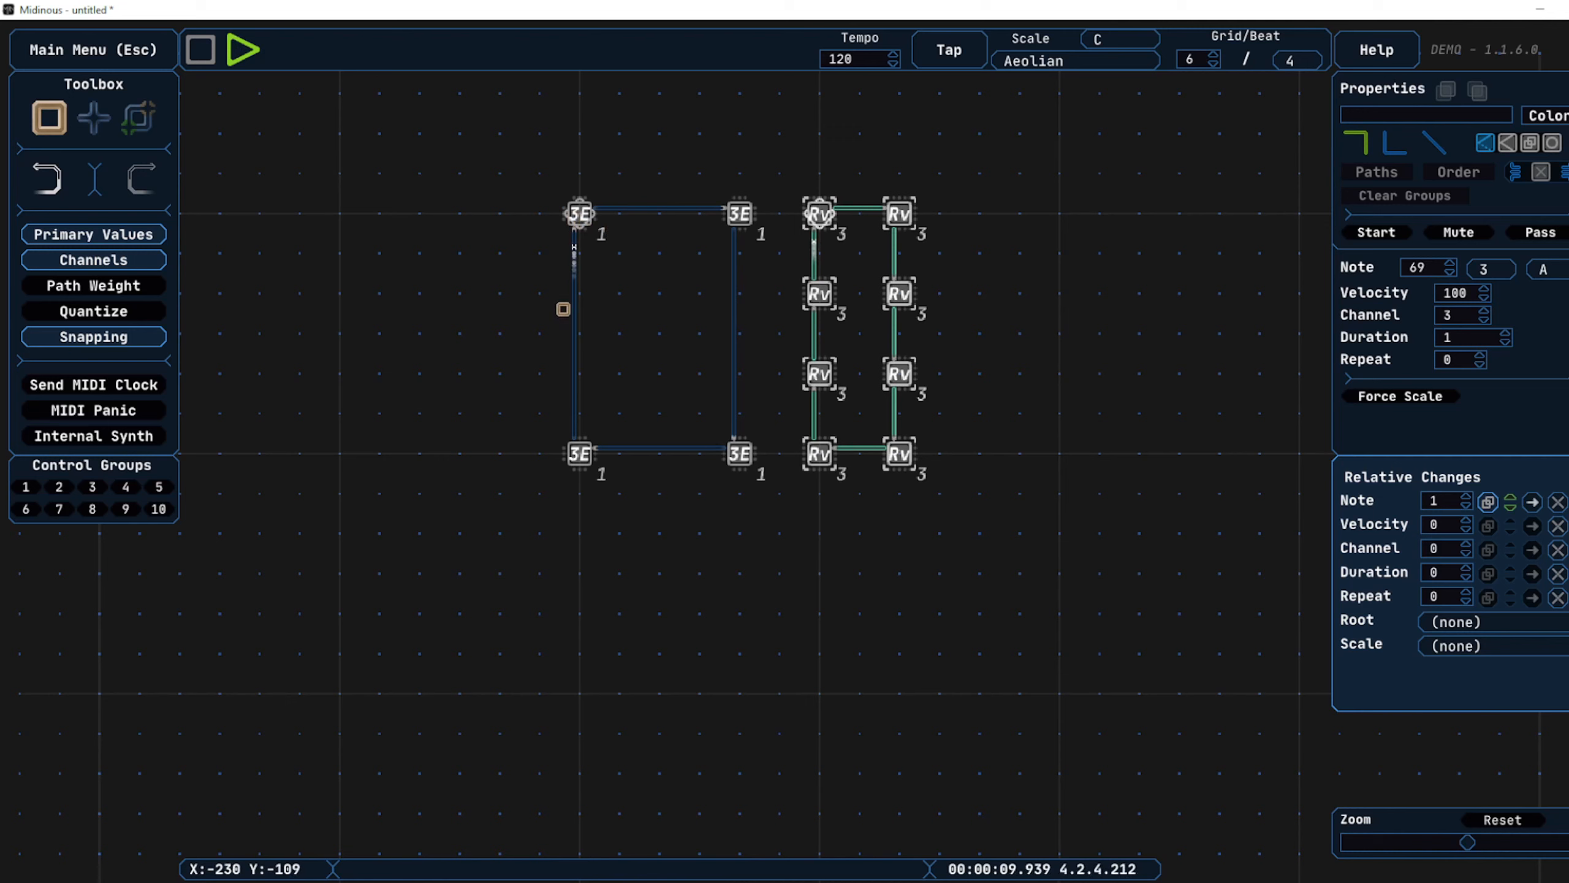
click(200, 50)
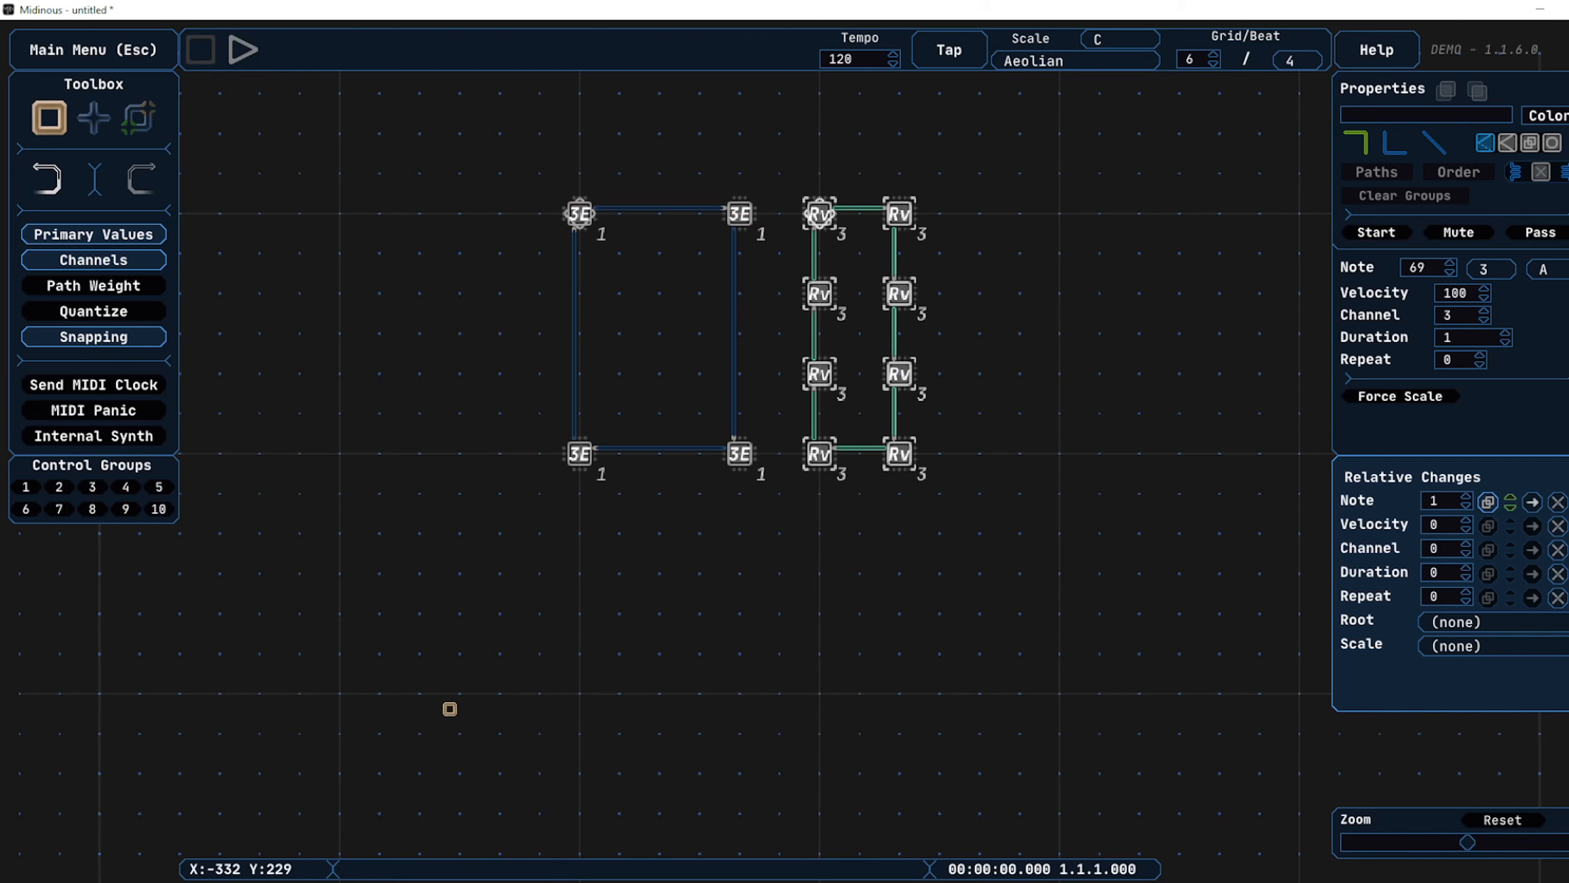
Switch to Cakewalk and create one more LABS instrument track with its input set to Midinous Port MIDI Ch. 1.
click(452, 881)
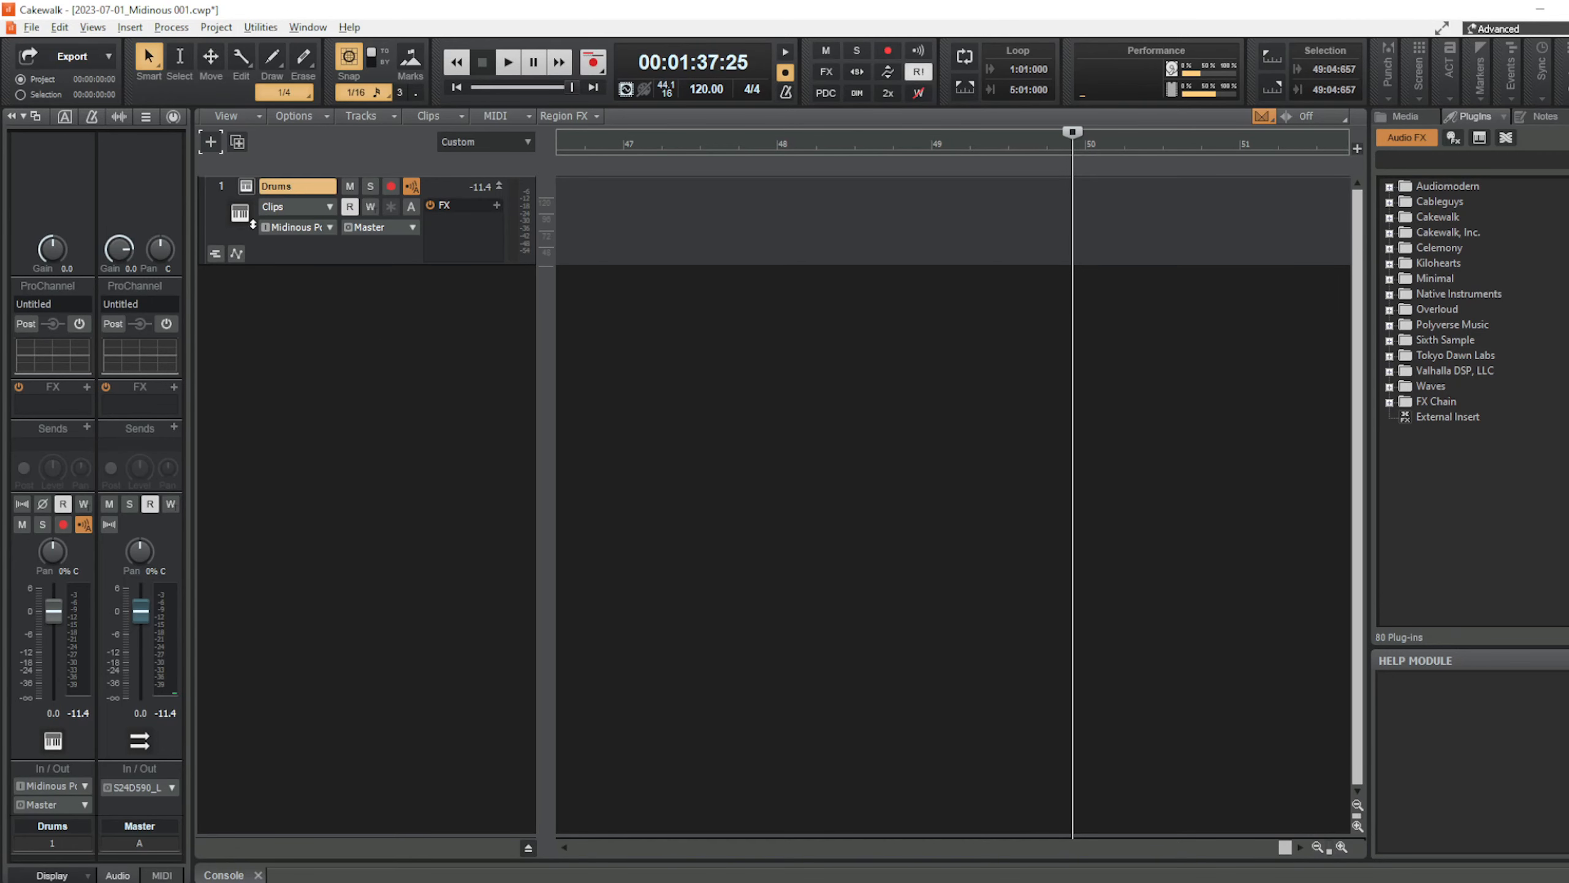
click(216, 142)
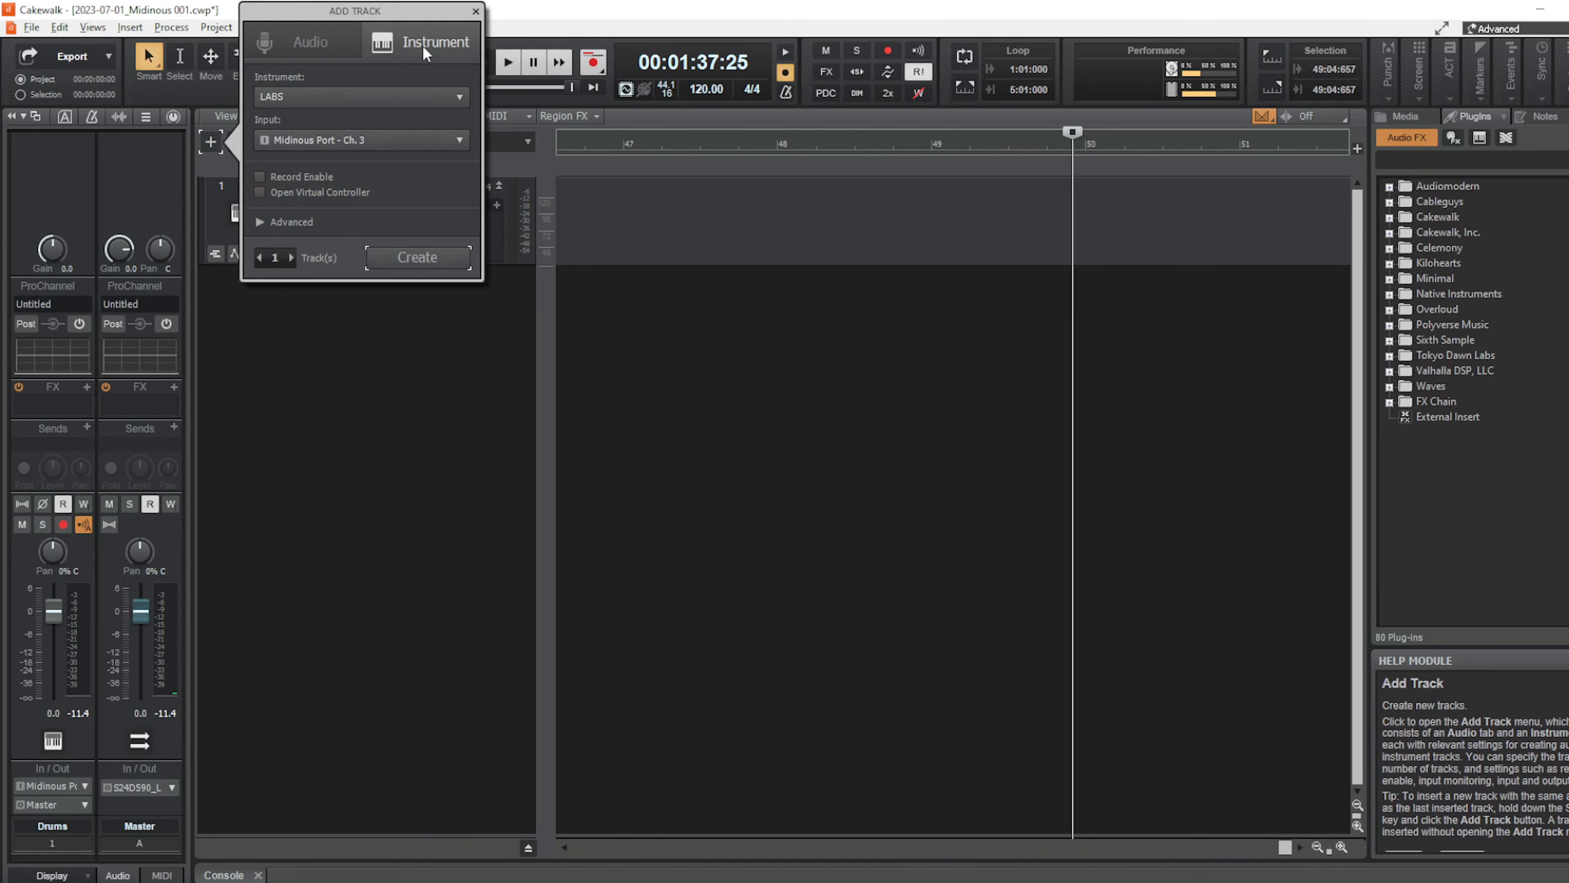
click(406, 138)
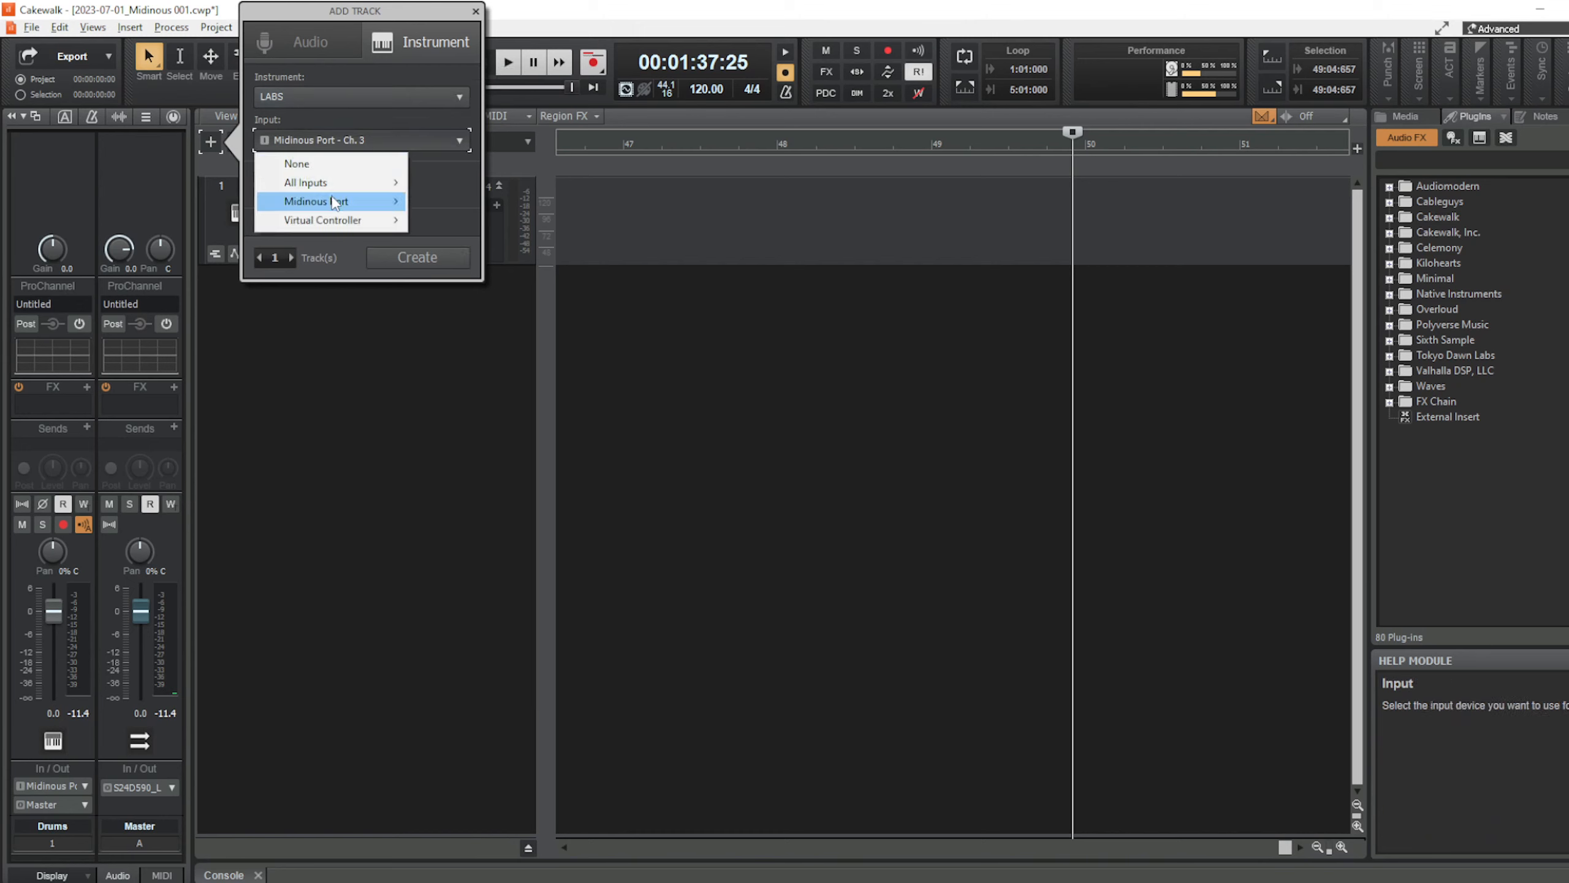
mouse_move(361, 204)
click(461, 228)
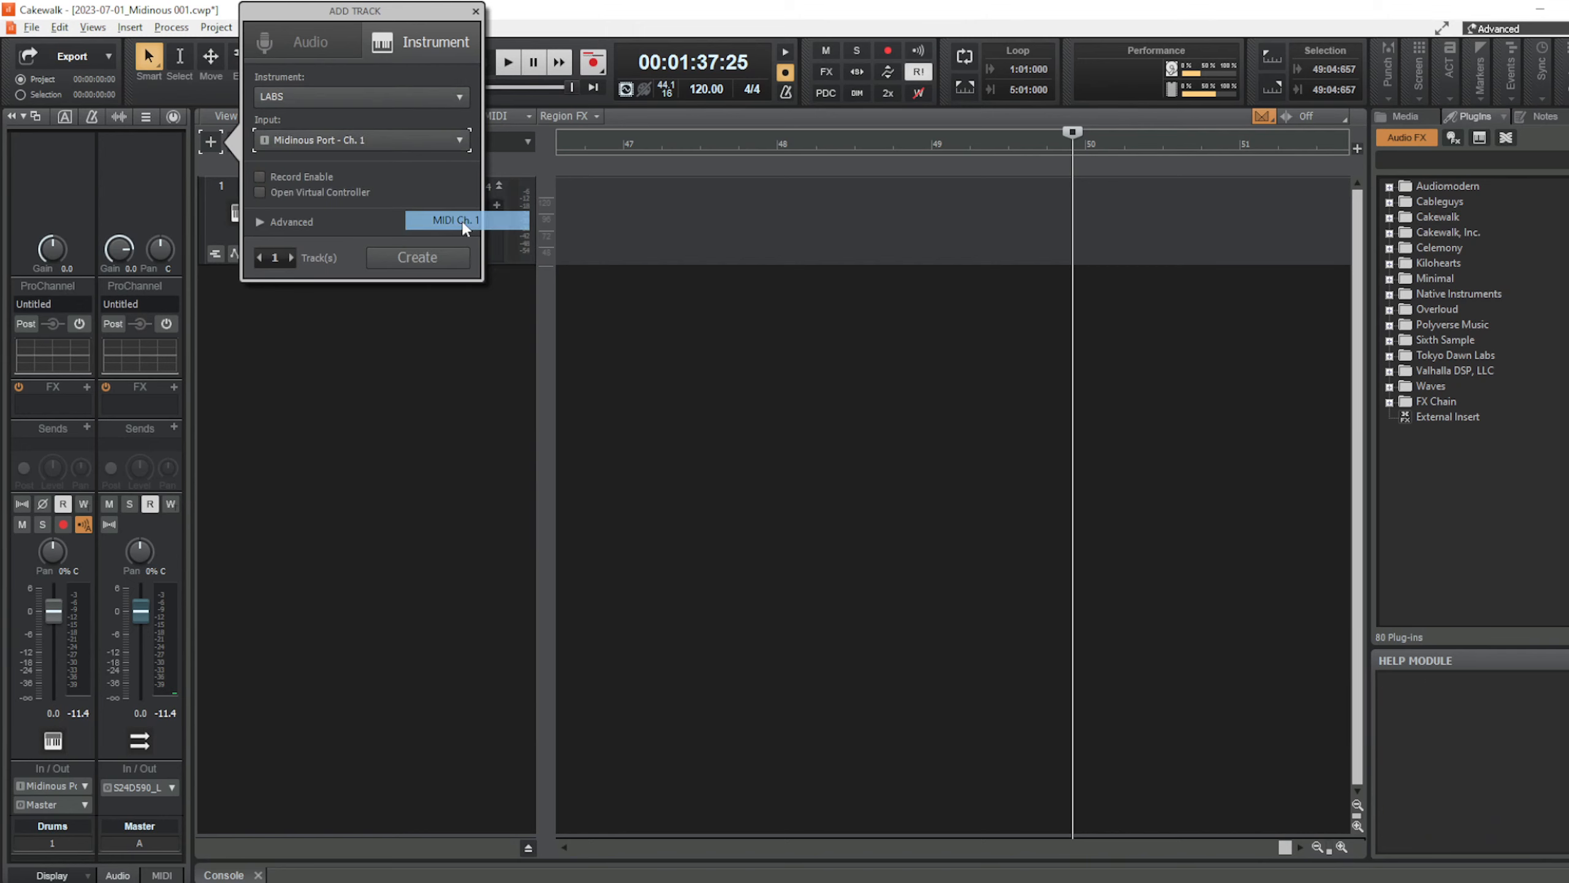
click(444, 255)
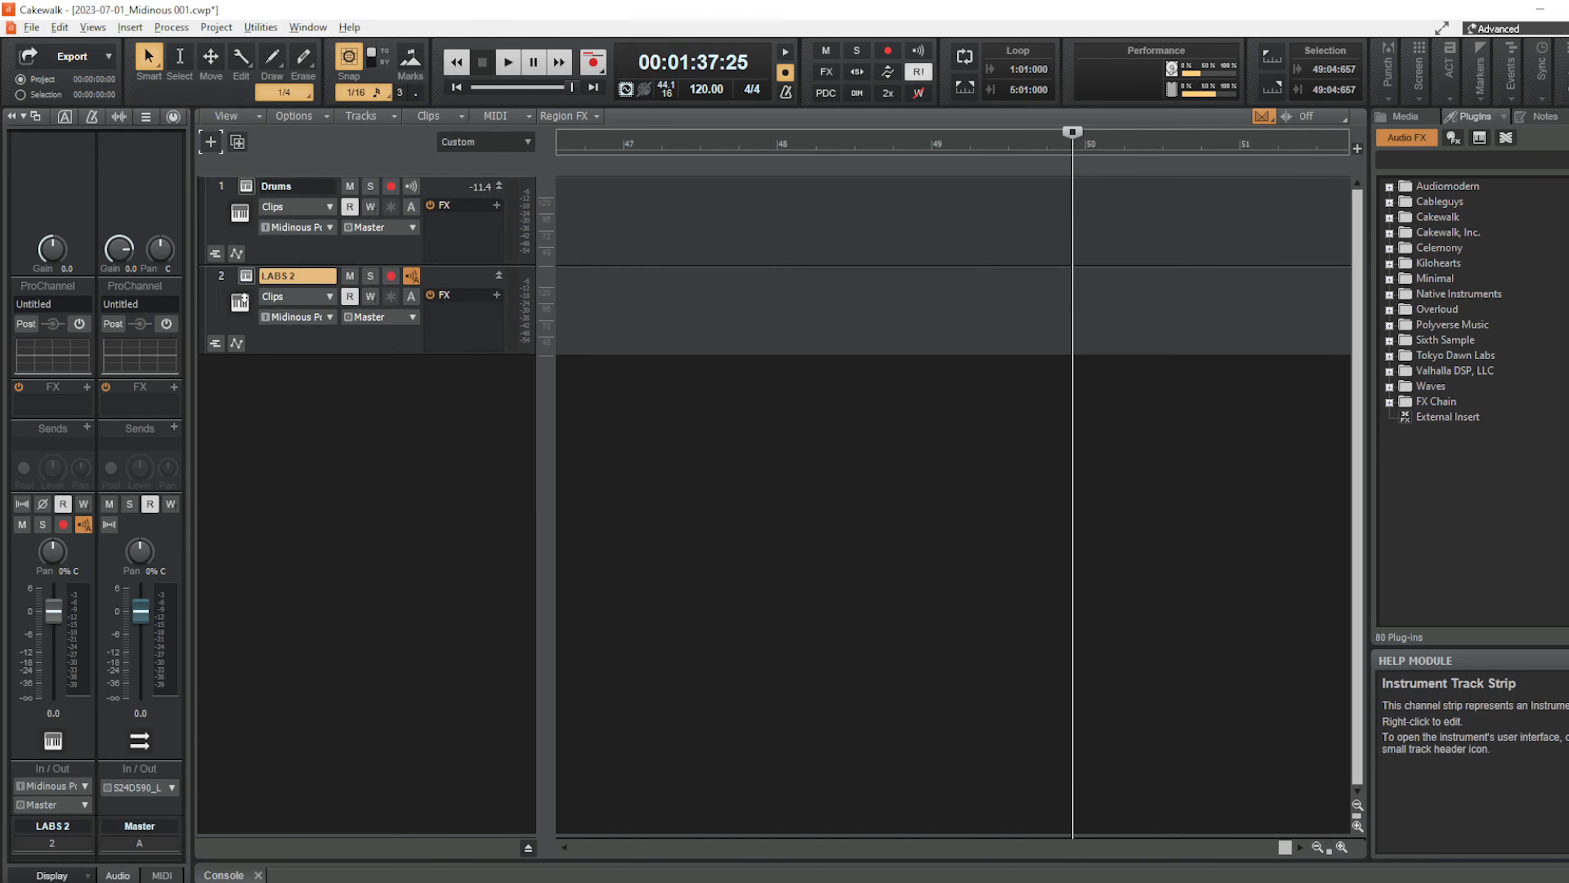
Browse the Synth presets in the second track's LABS instrument, preview Valved Bellows from Electronic Antique, and load it.
click(246, 275)
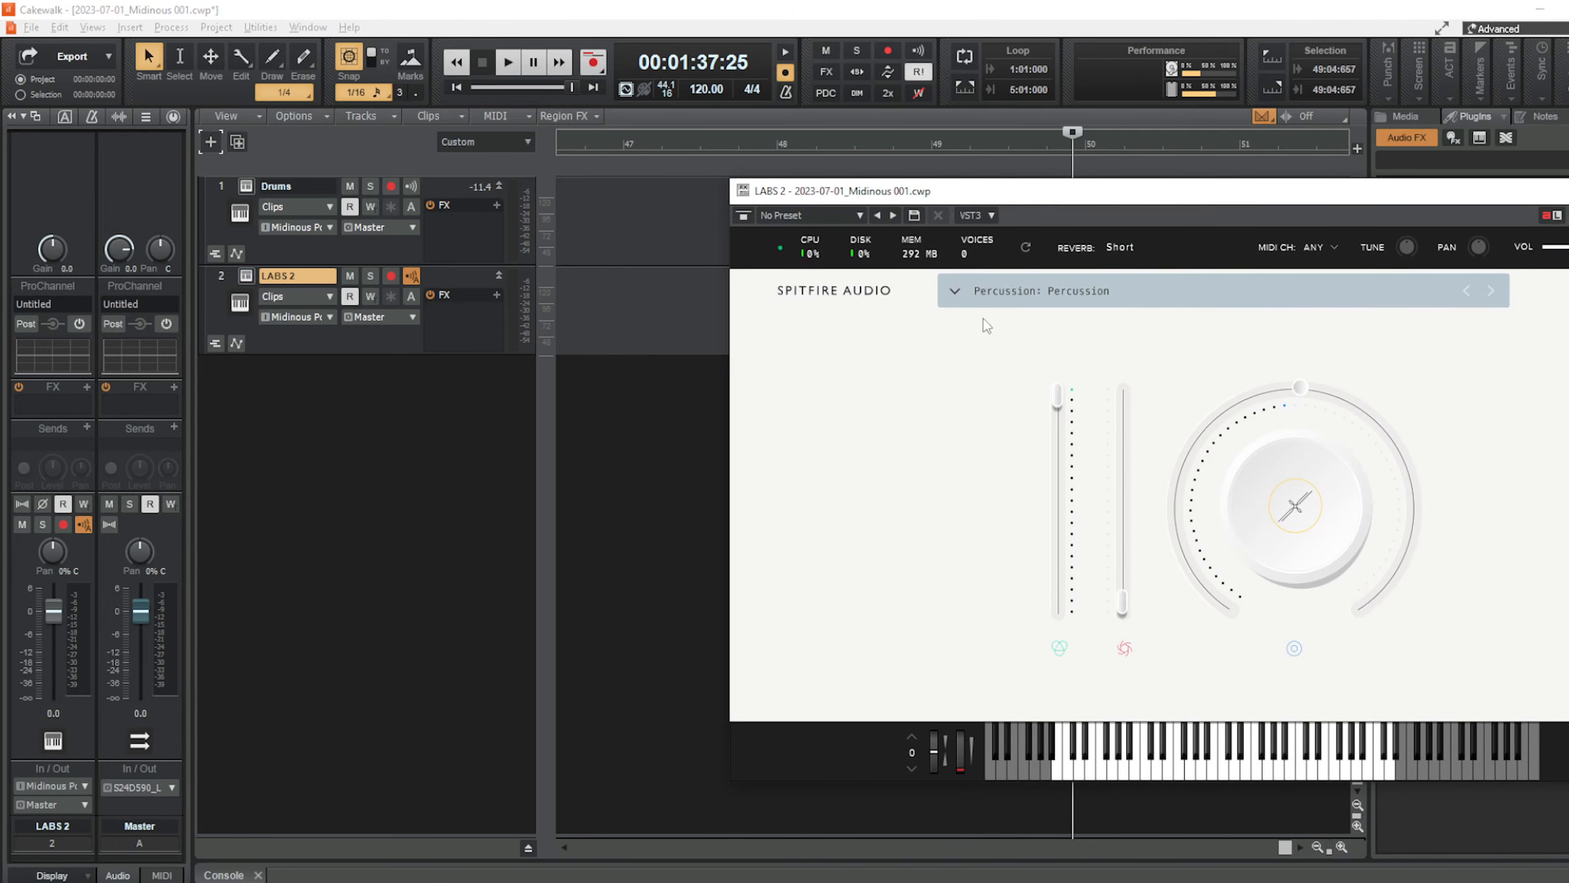
click(955, 292)
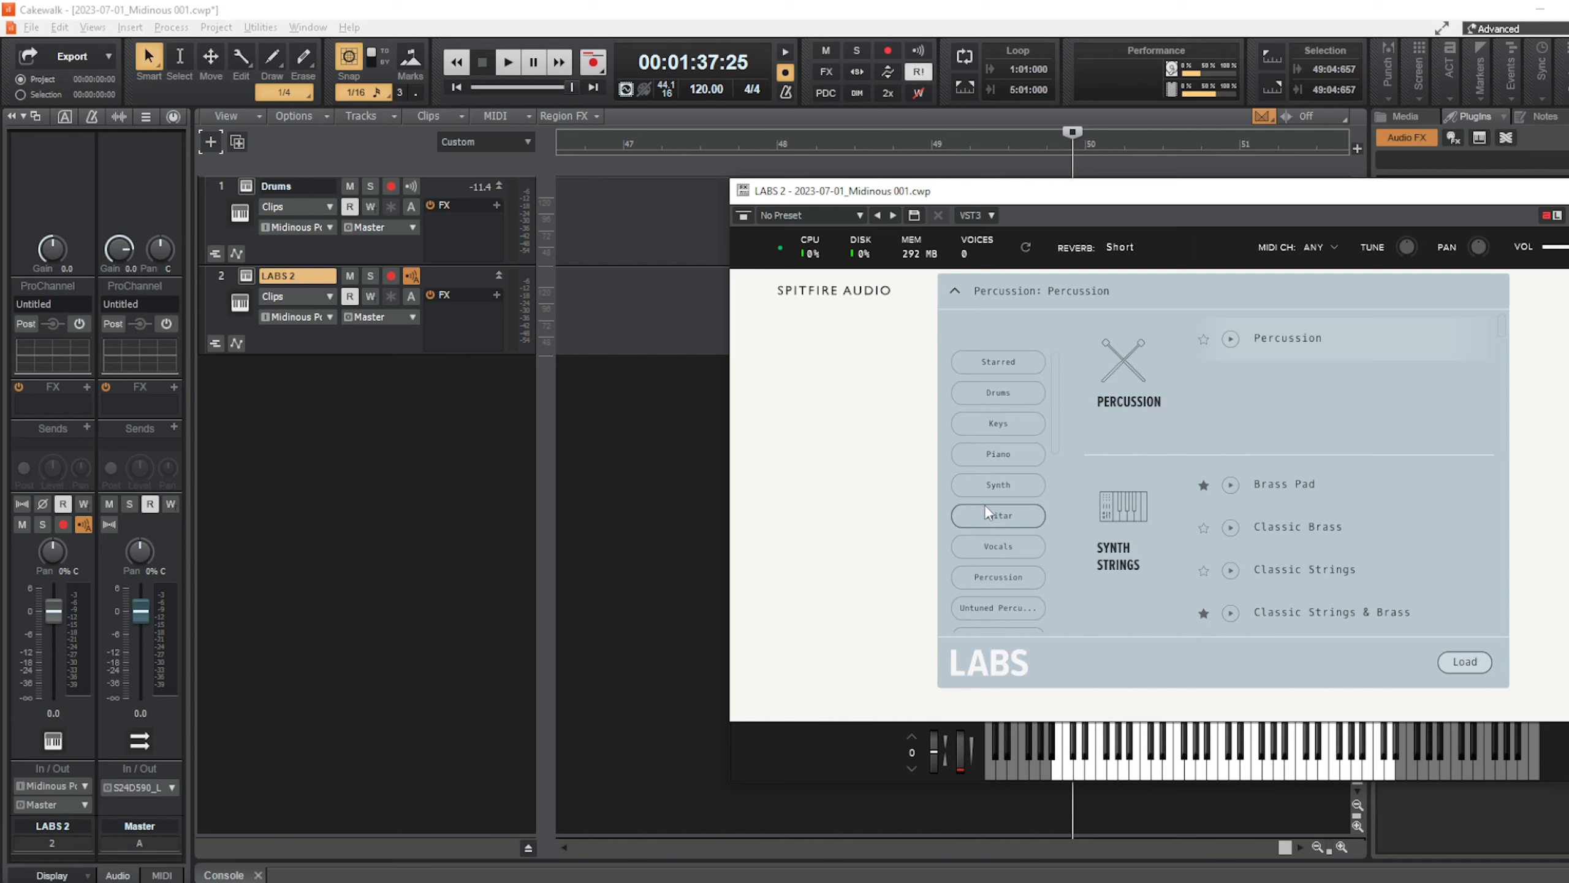
click(999, 486)
scroll(1201, 473, down, 10)
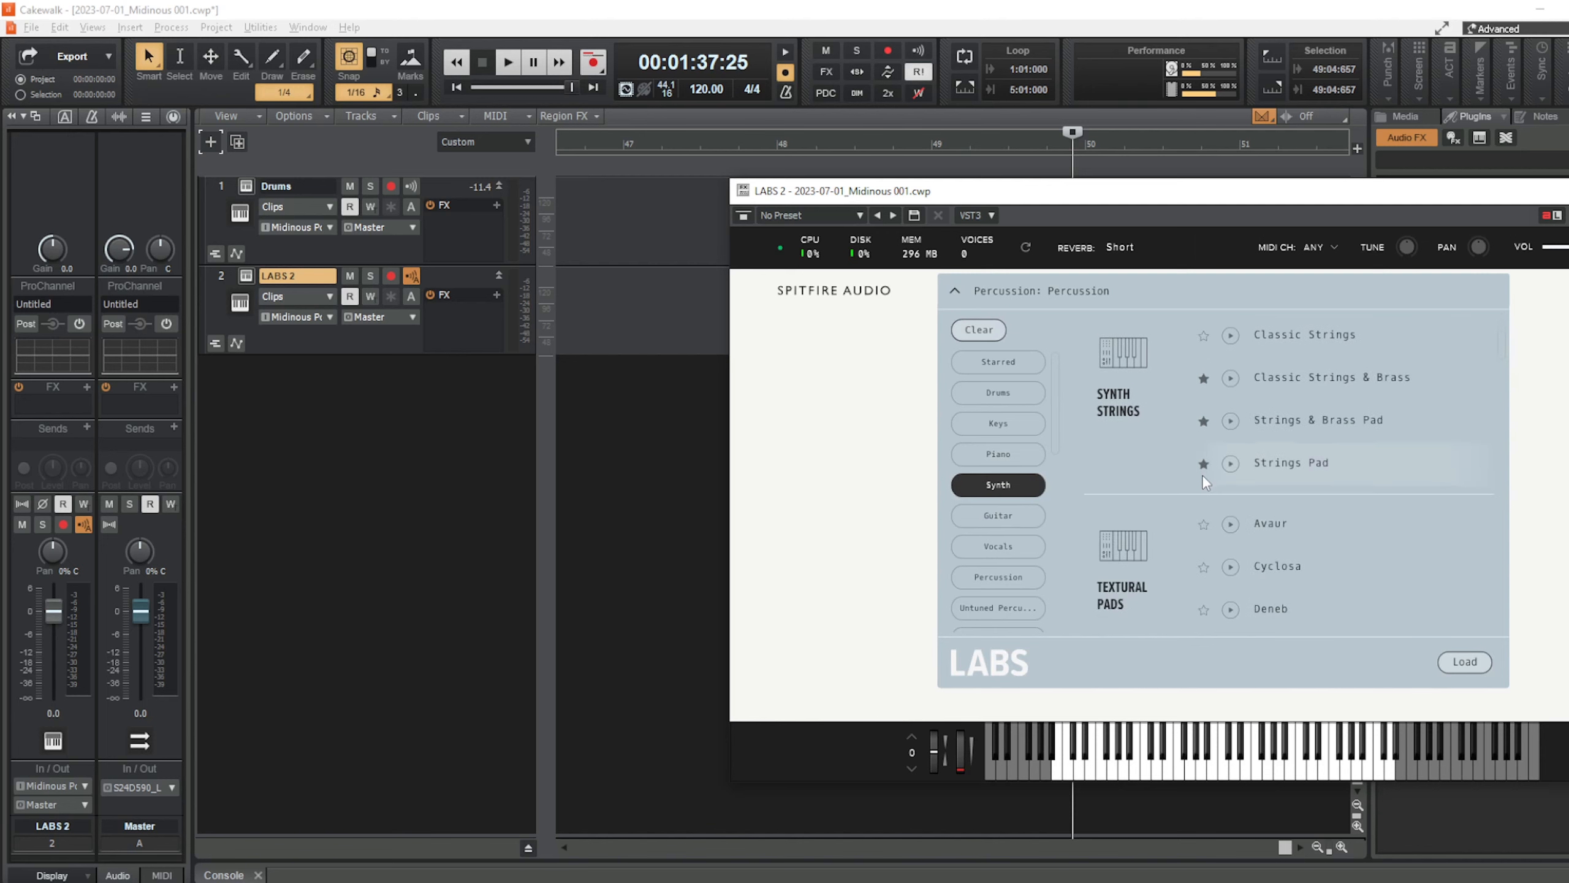
scroll(1201, 473, down, 3)
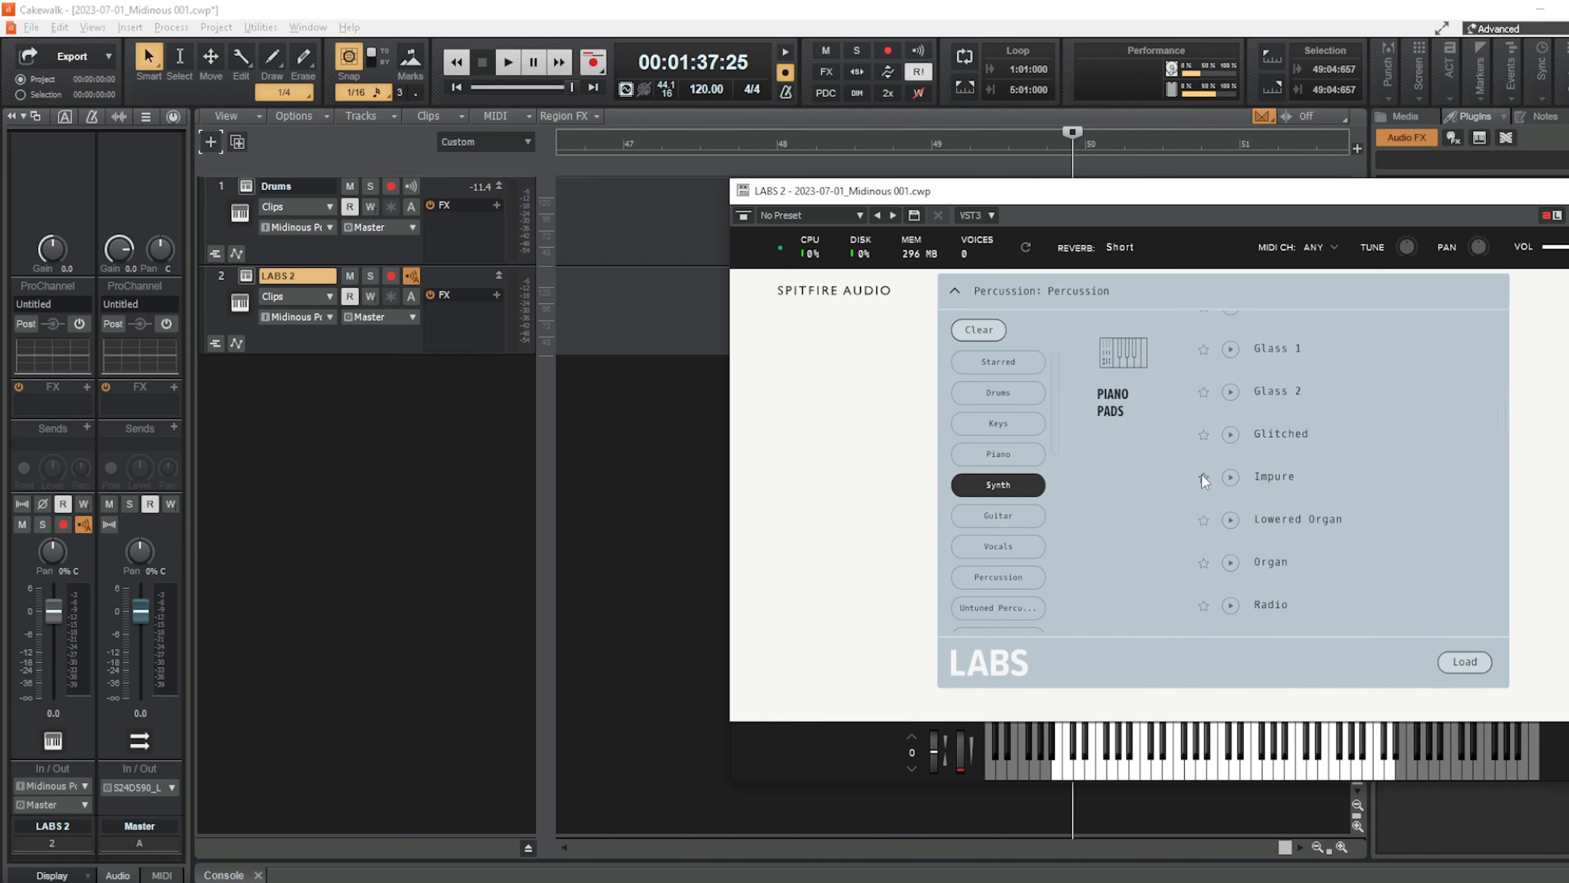
scroll(1206, 461, up, 5)
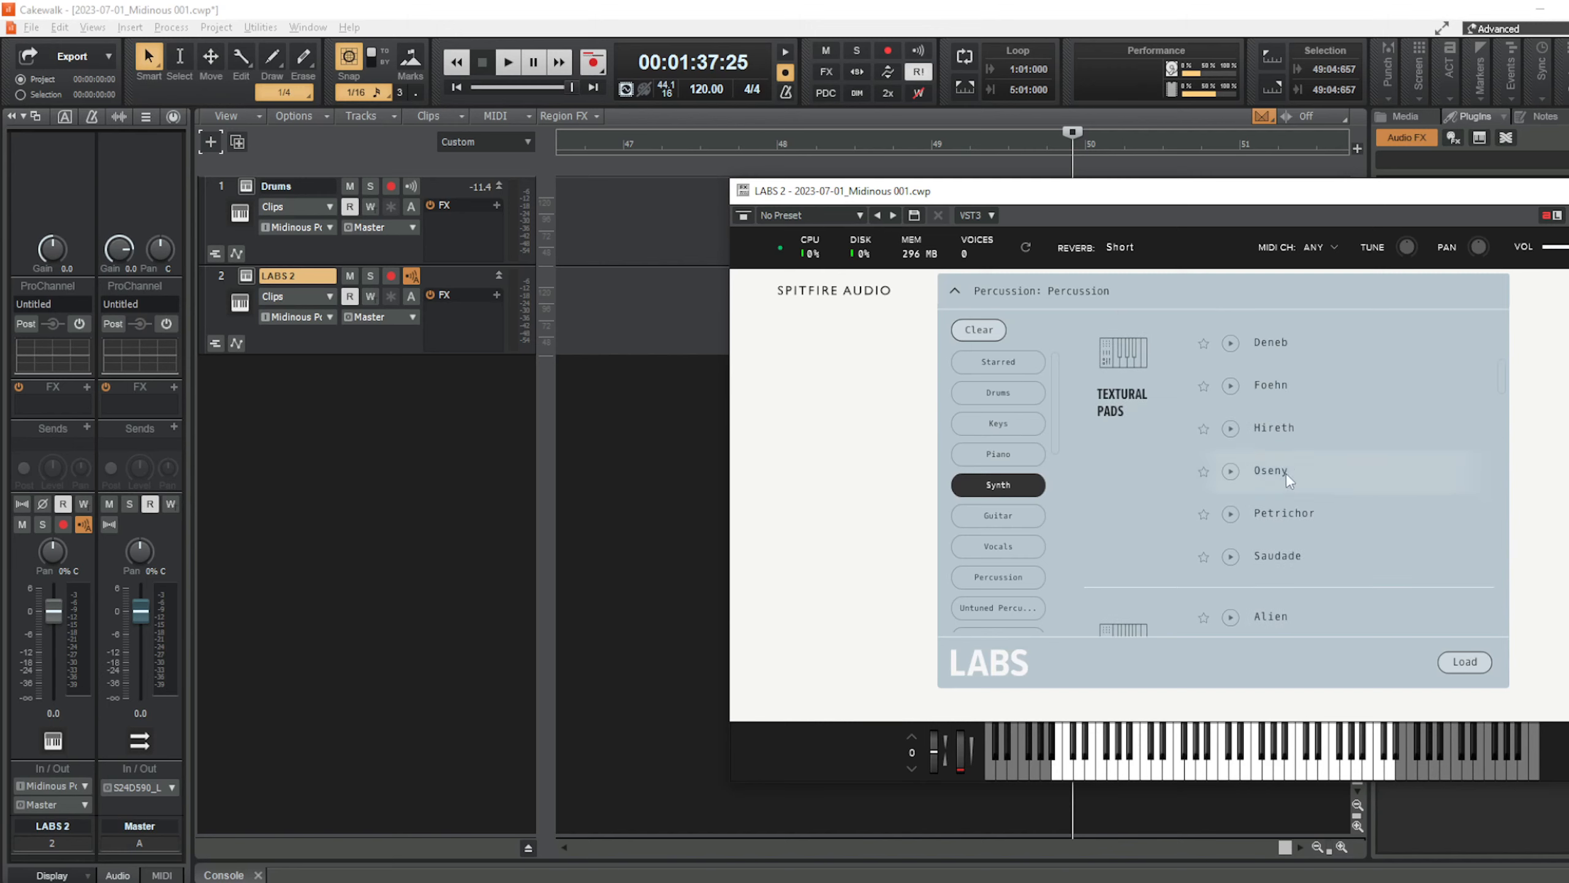
scroll(1289, 466, up, 4)
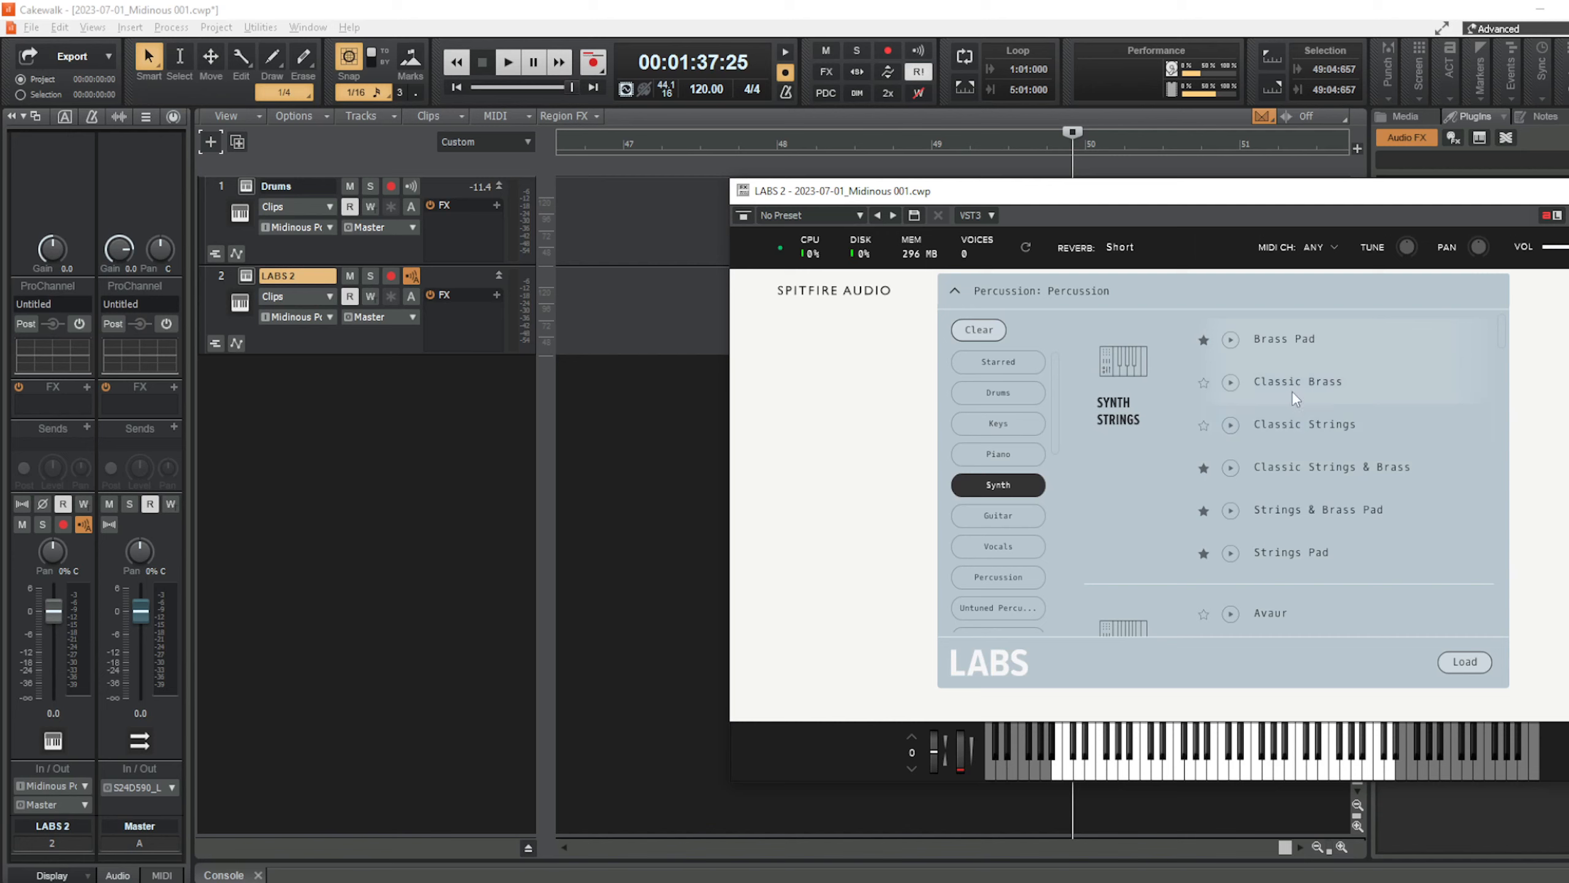
scroll(1294, 420, down, 8)
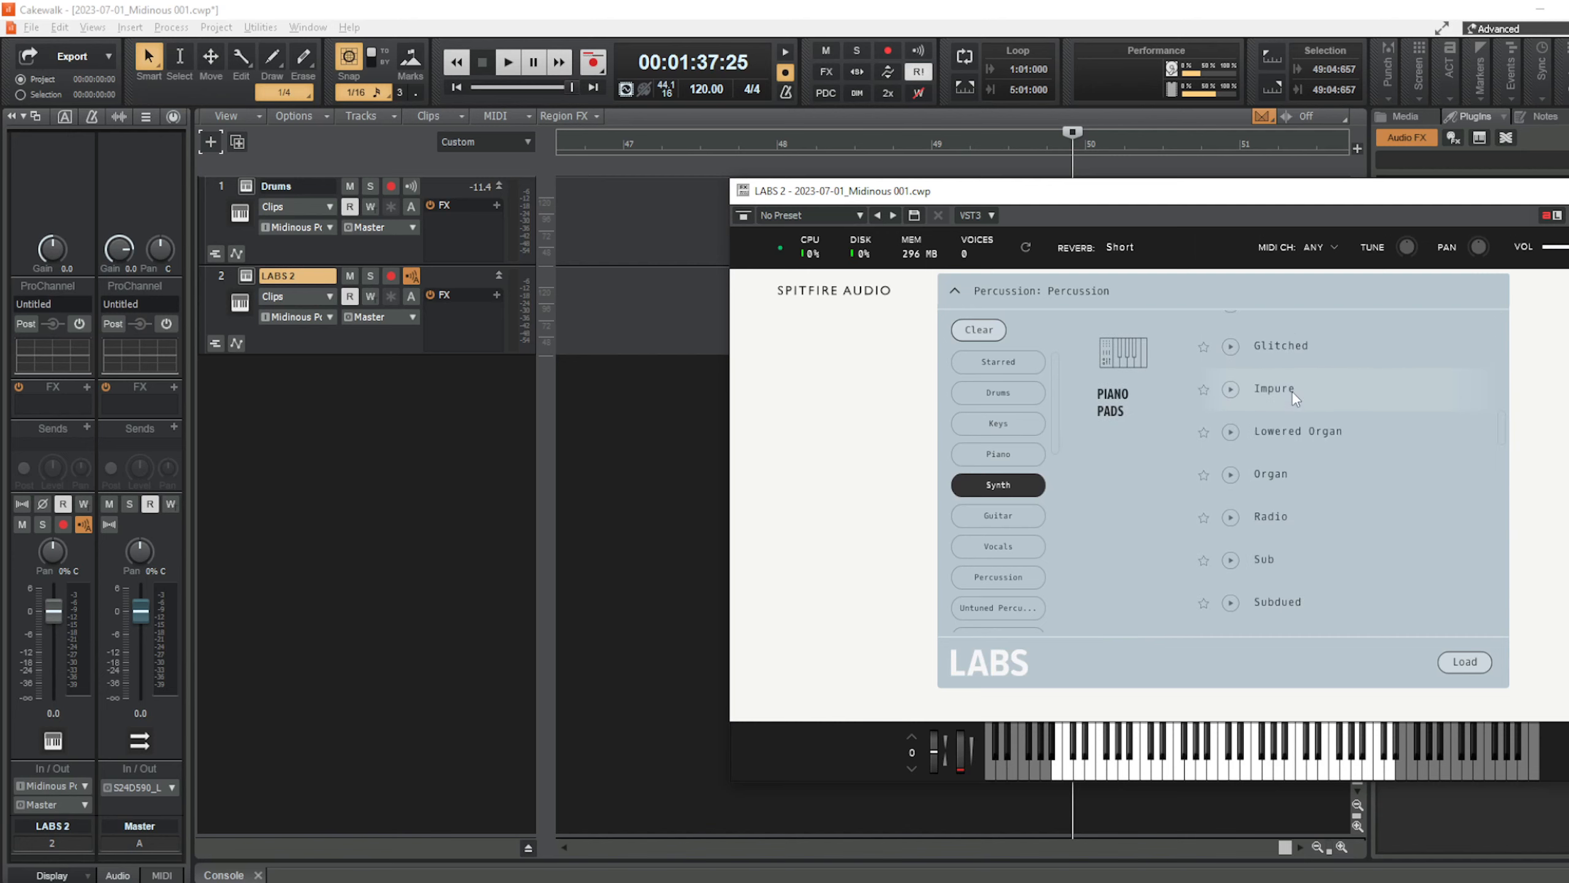
scroll(1296, 398, down, 3)
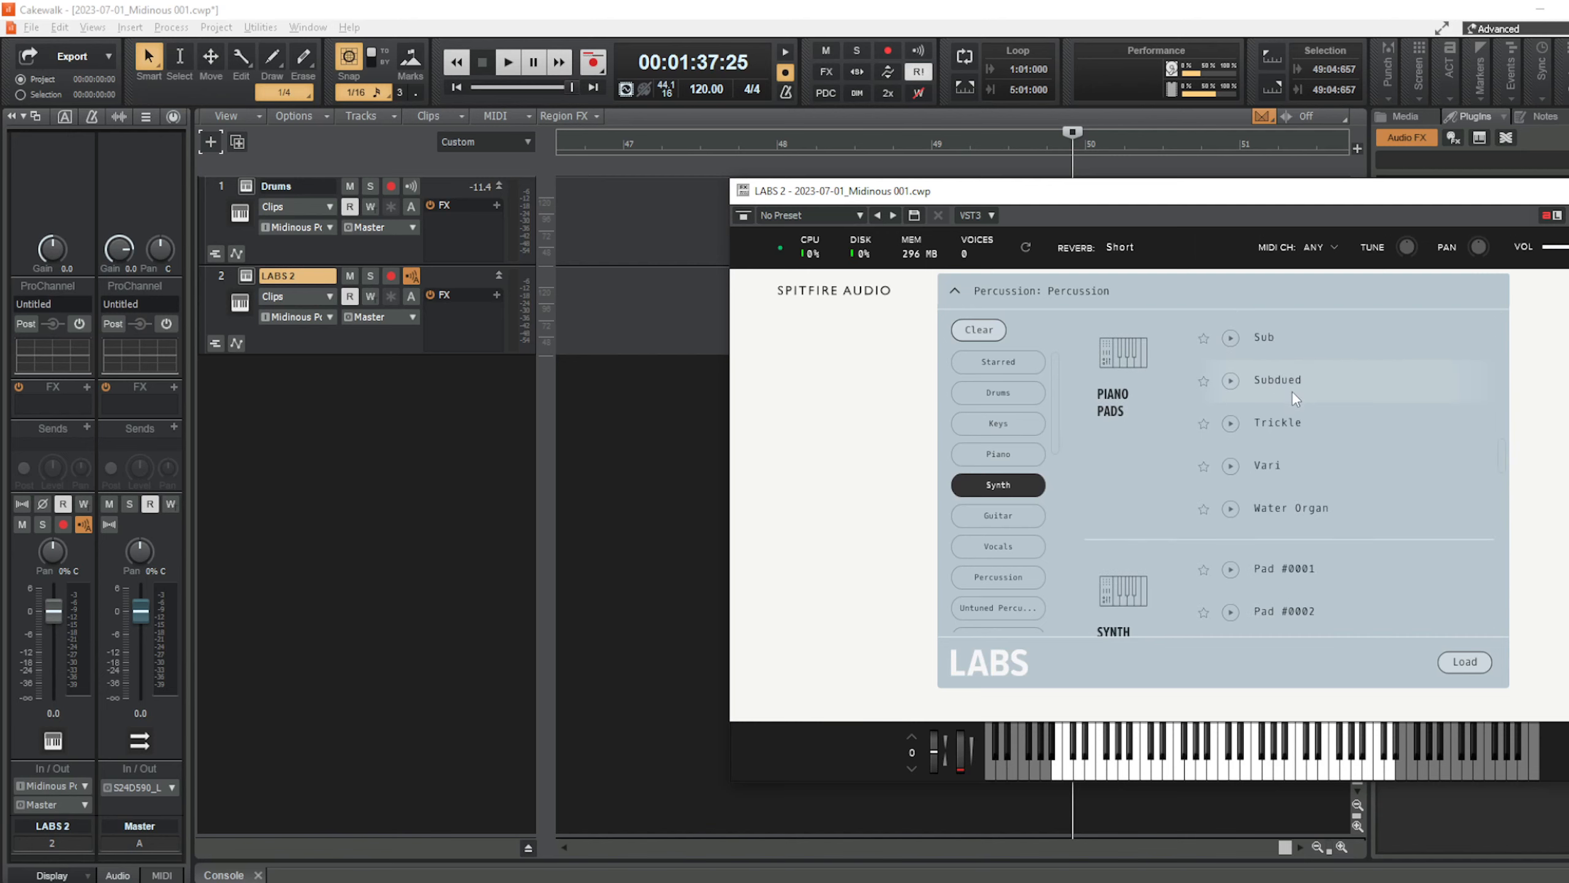
scroll(1296, 399, down, 8)
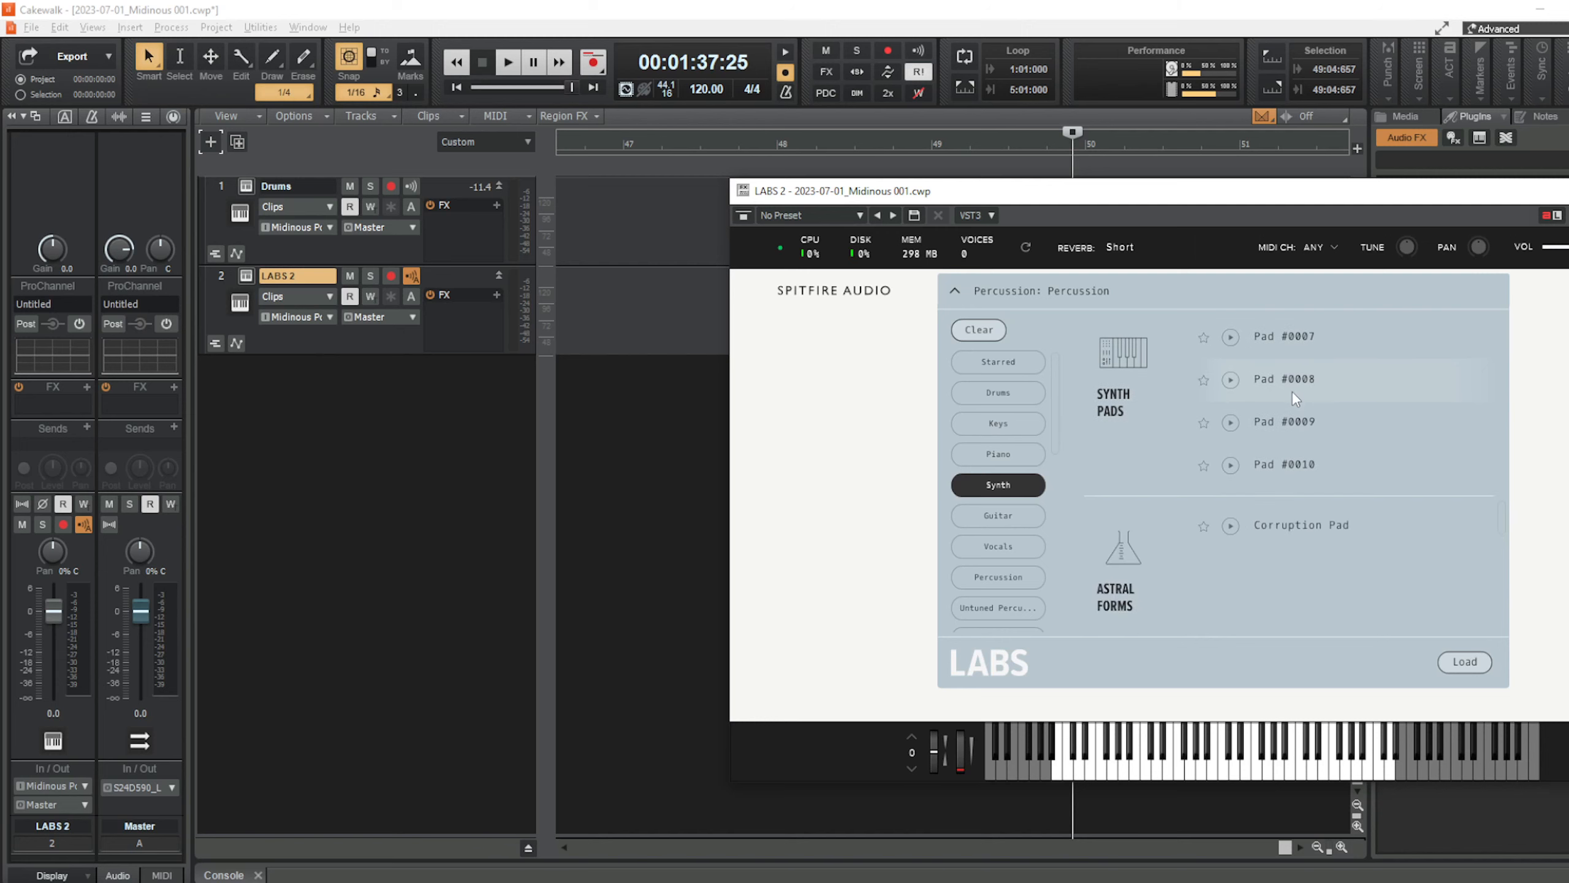
scroll(1296, 398, down, 3)
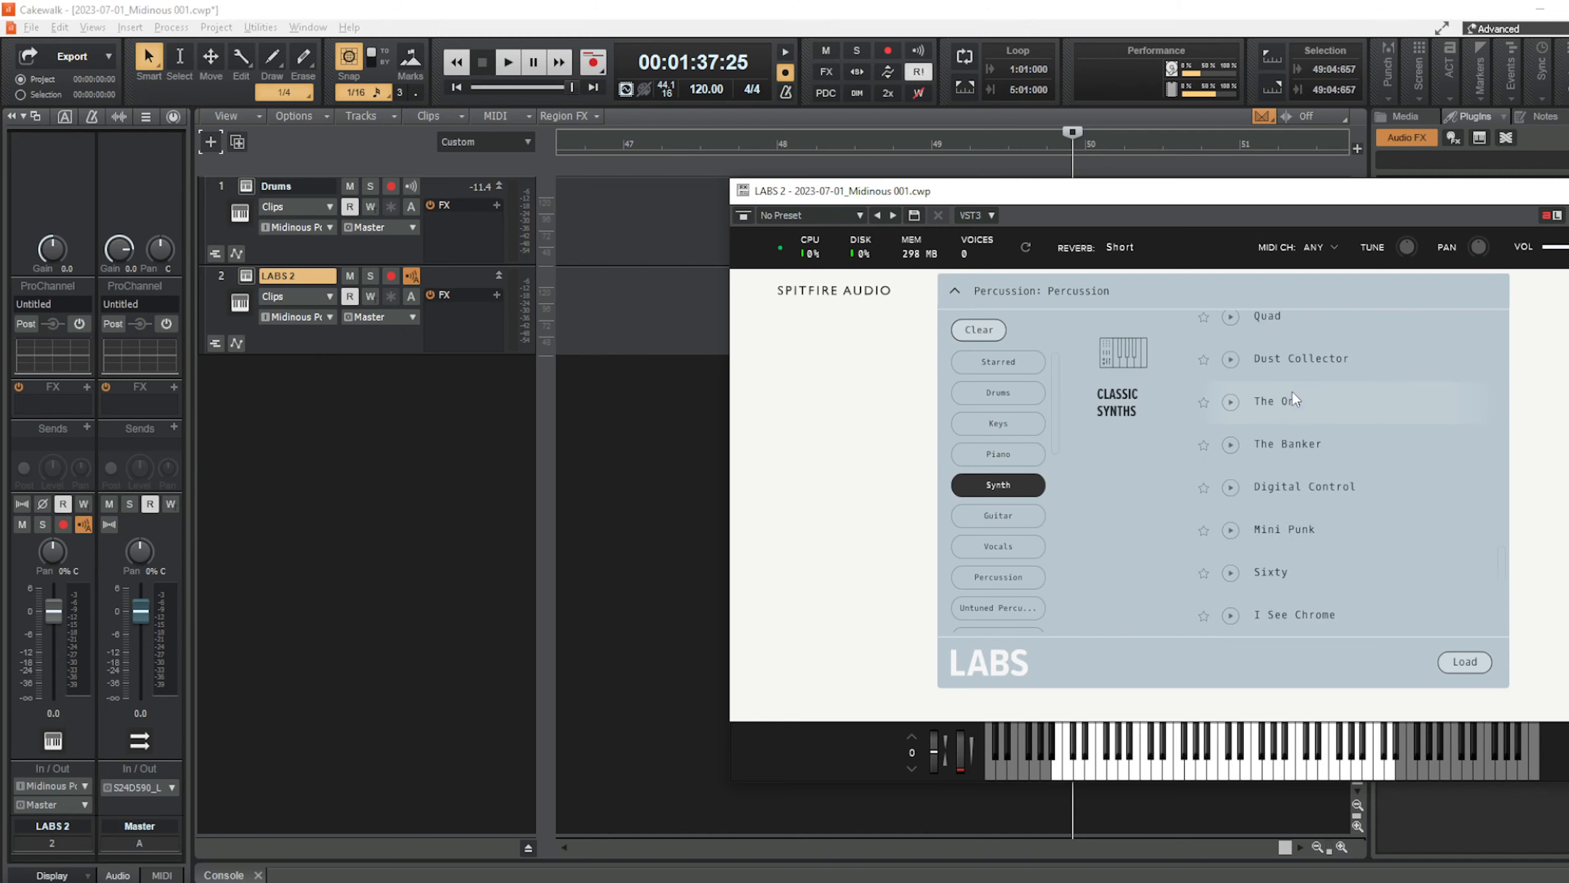
scroll(1294, 390, down, 1)
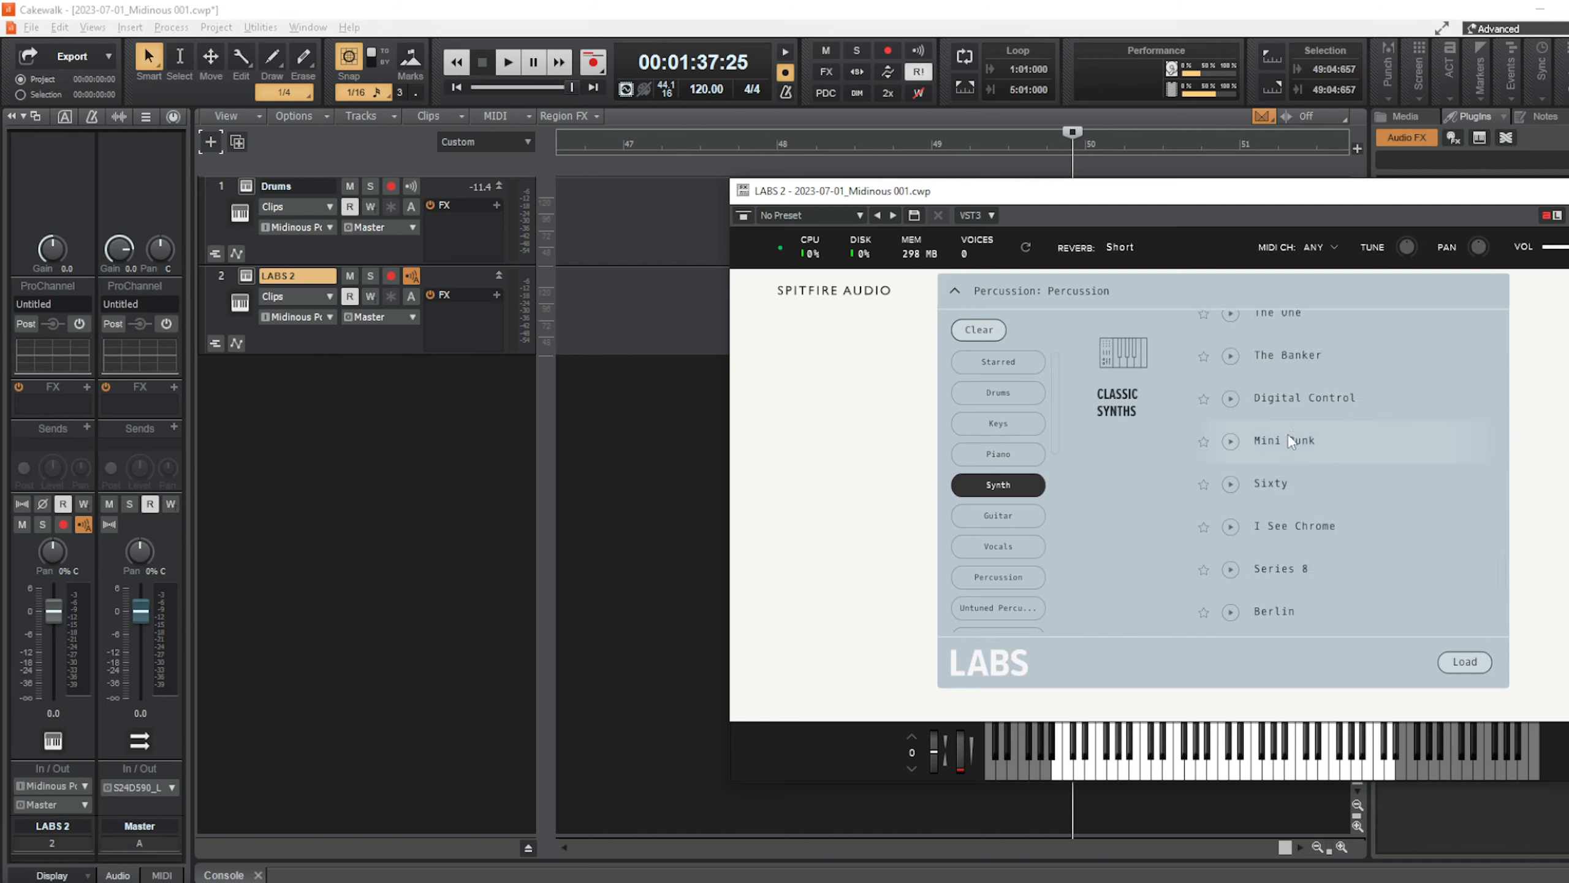
scroll(1247, 629, down, 3)
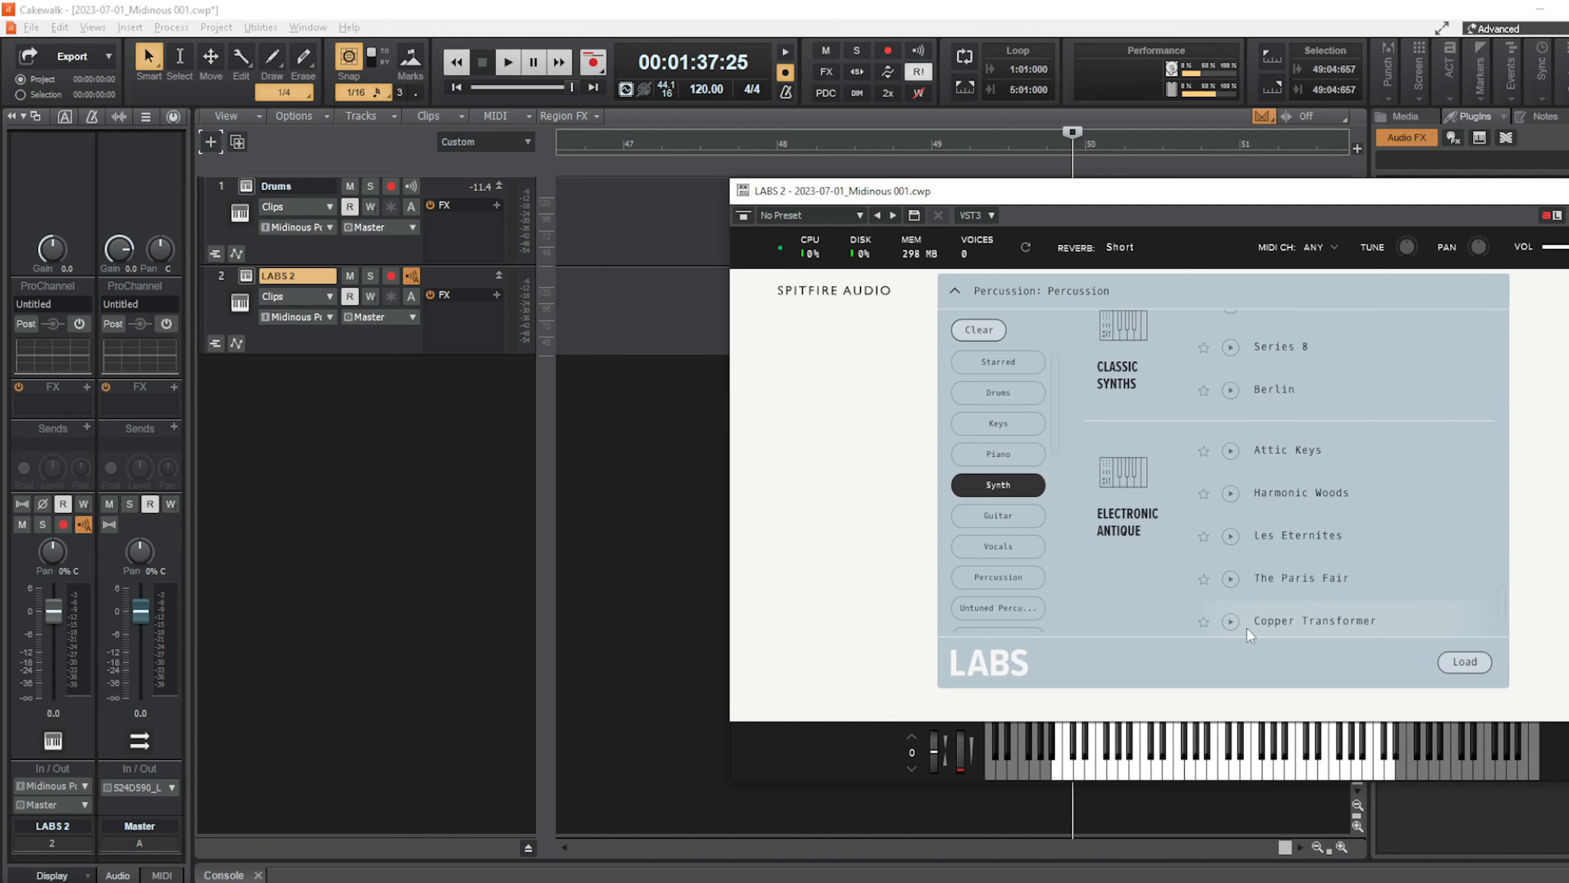
scroll(1247, 628, down, 2)
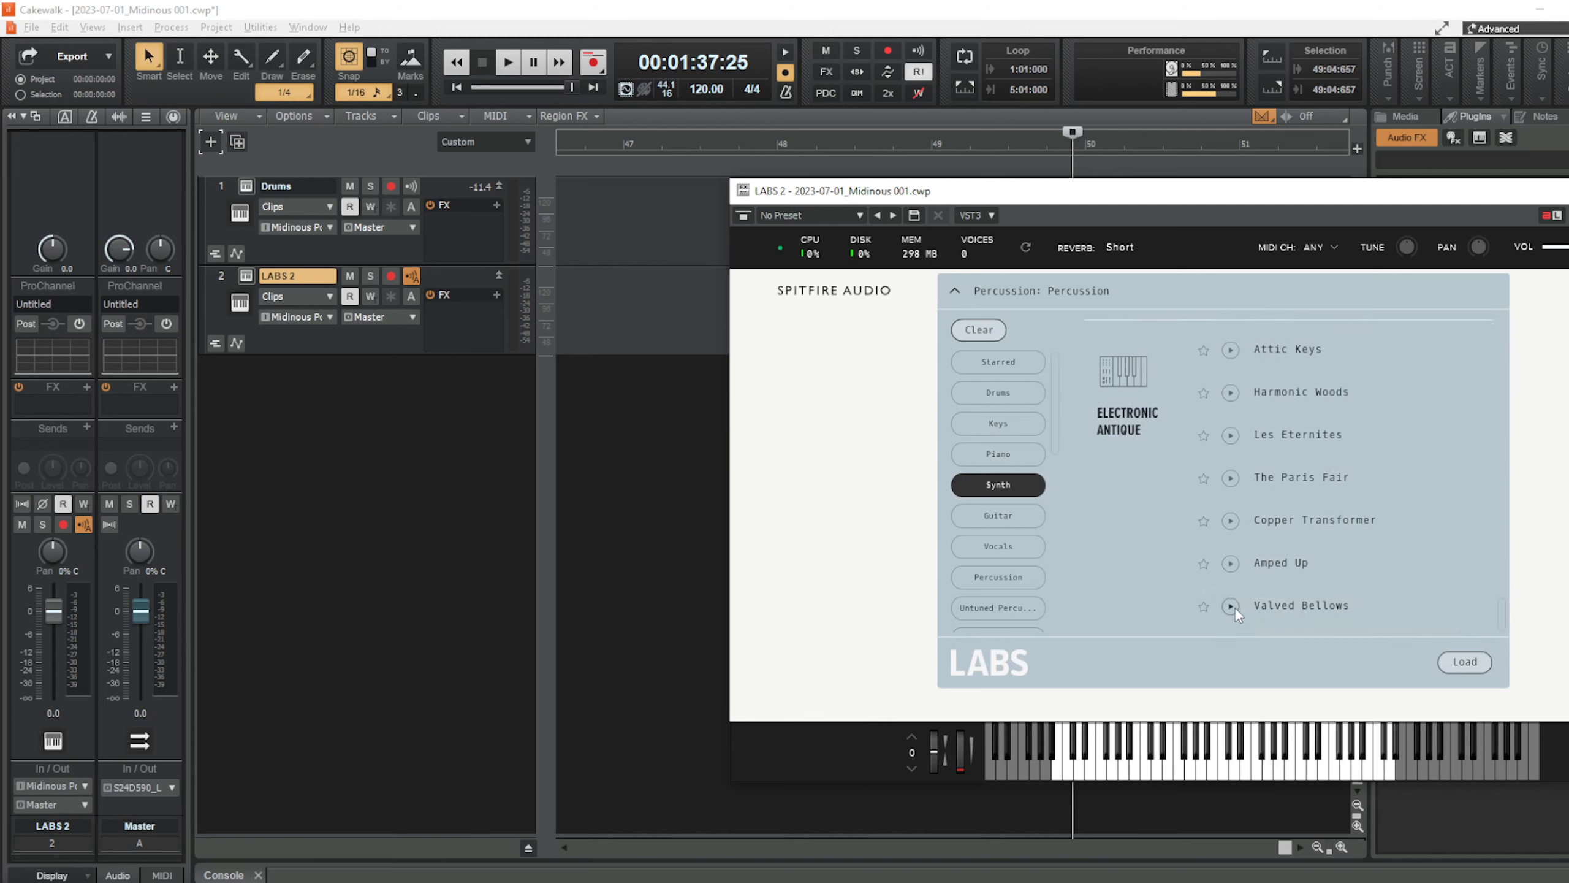
click(1231, 605)
double_click(1319, 607)
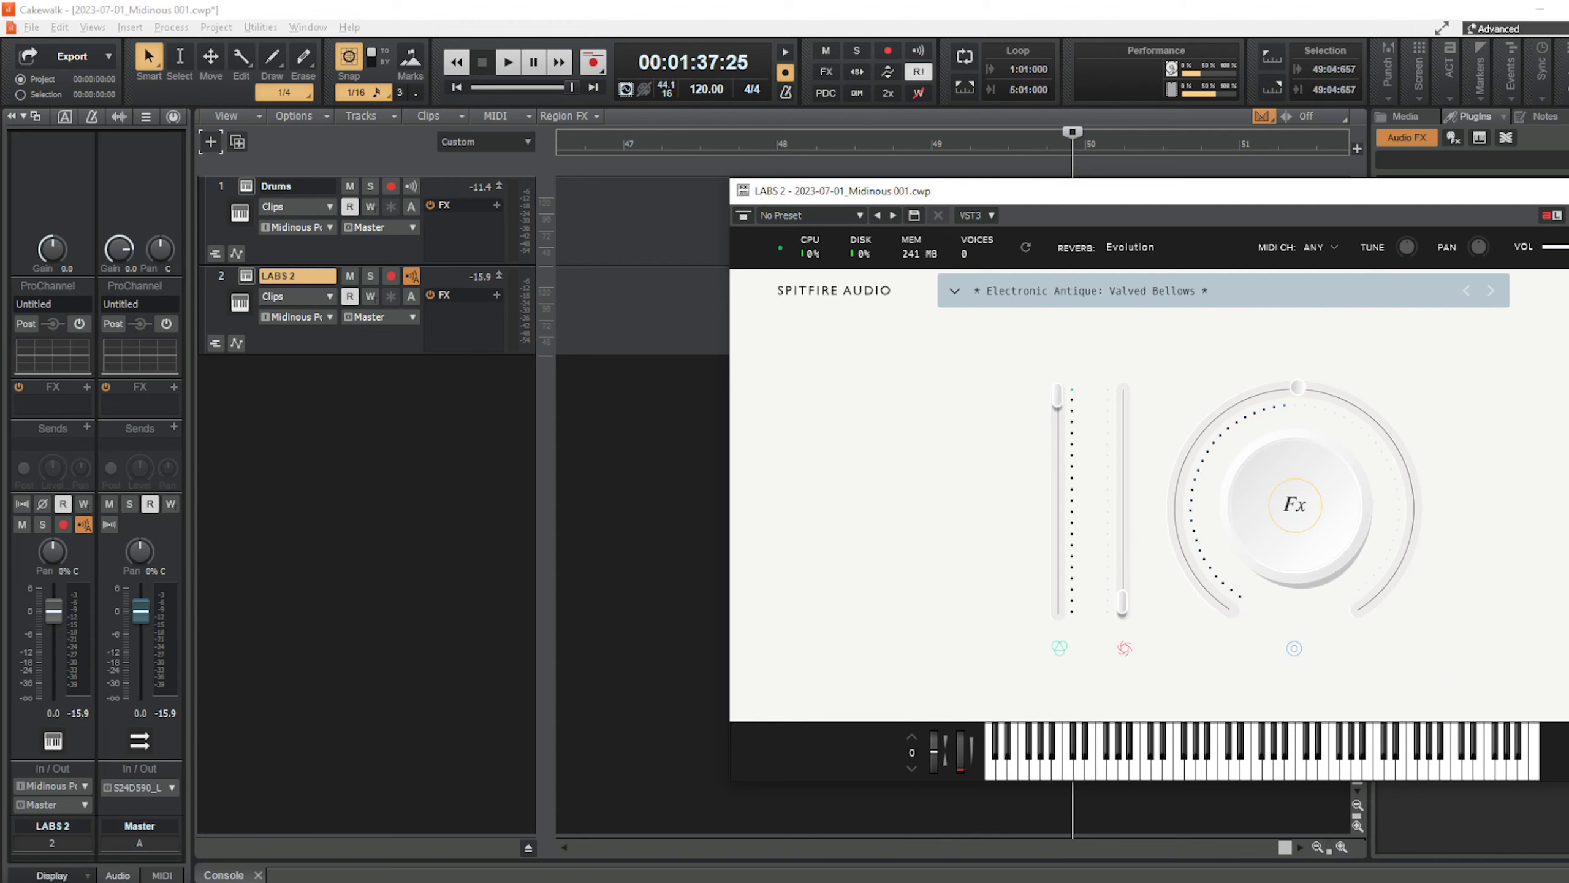
Switch to Midinous, play both loops to hear the Cakewalk tracks, and stop playback.
click(333, 881)
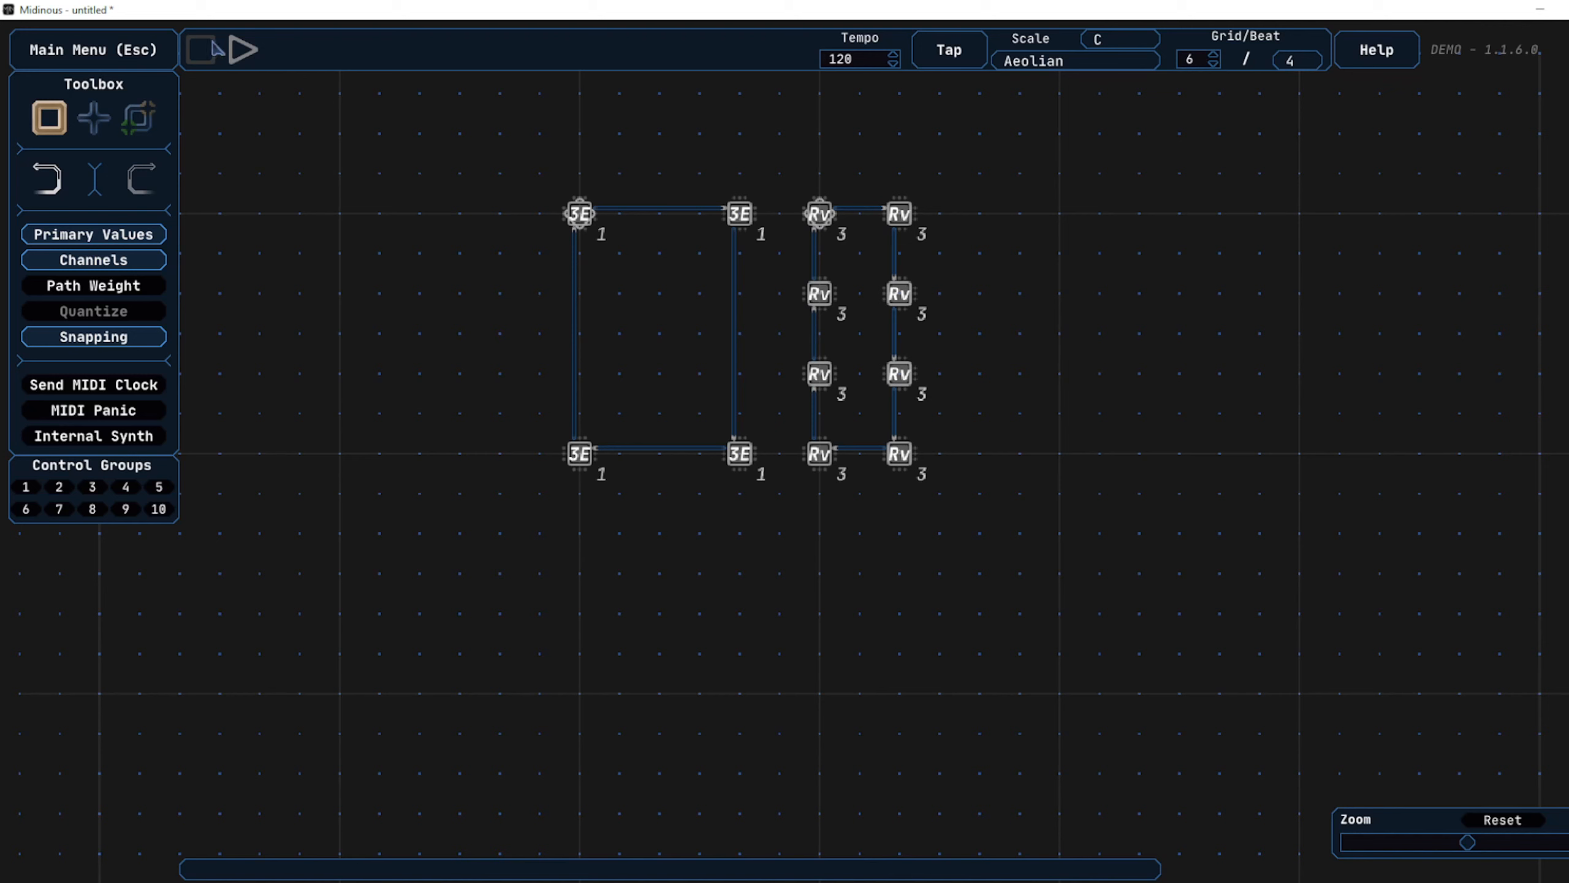
click(245, 54)
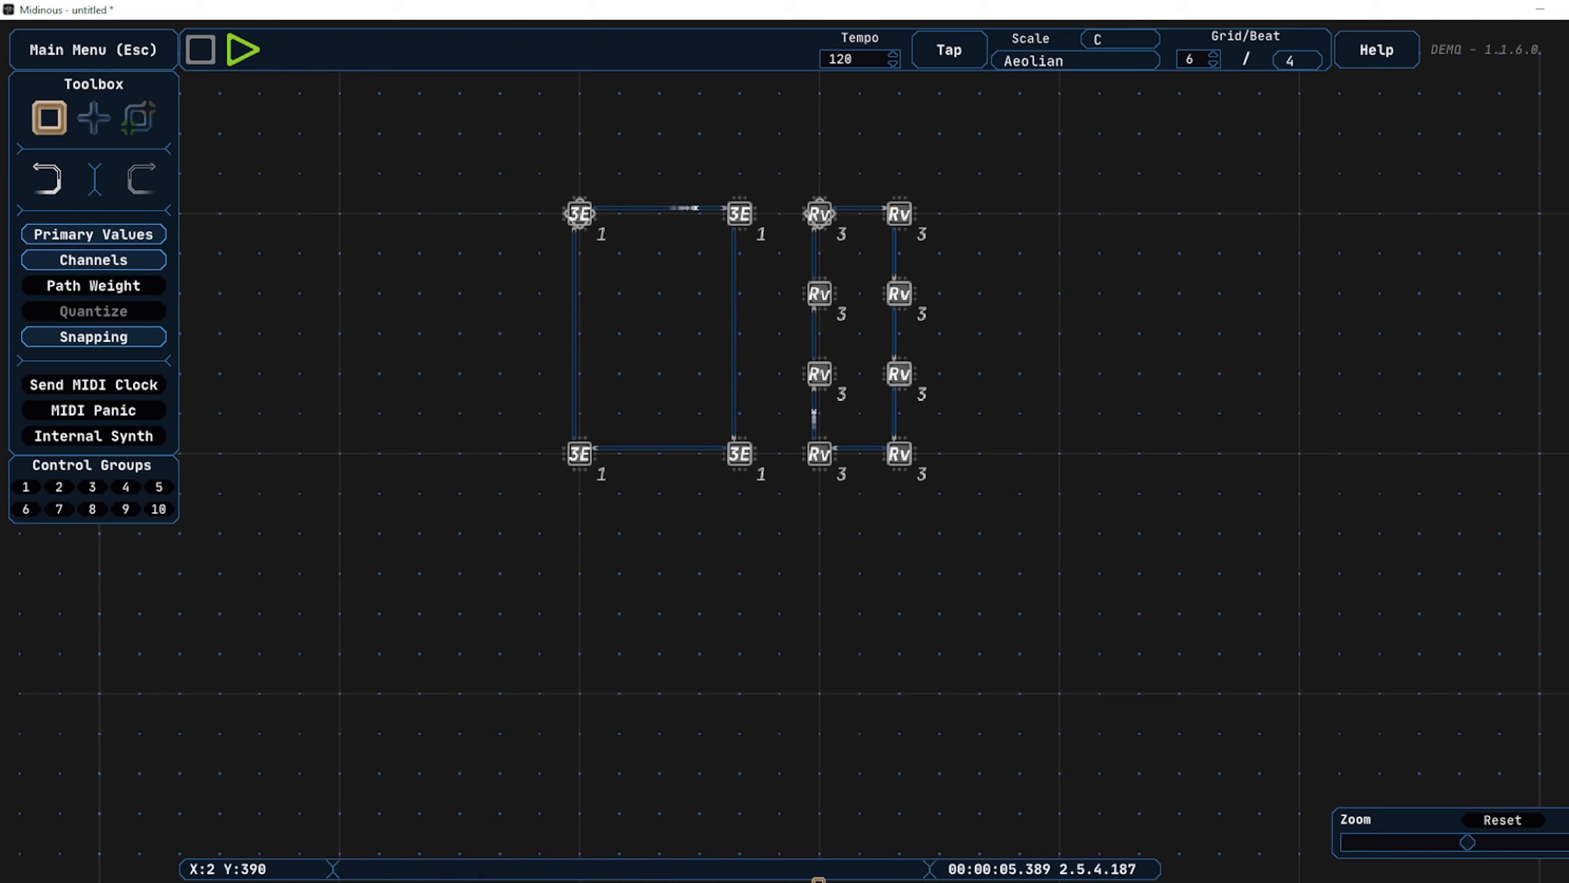
click(200, 49)
Switch back to Cakewalk and enable input echo on the Drums track as well.
key(alt+Tab)
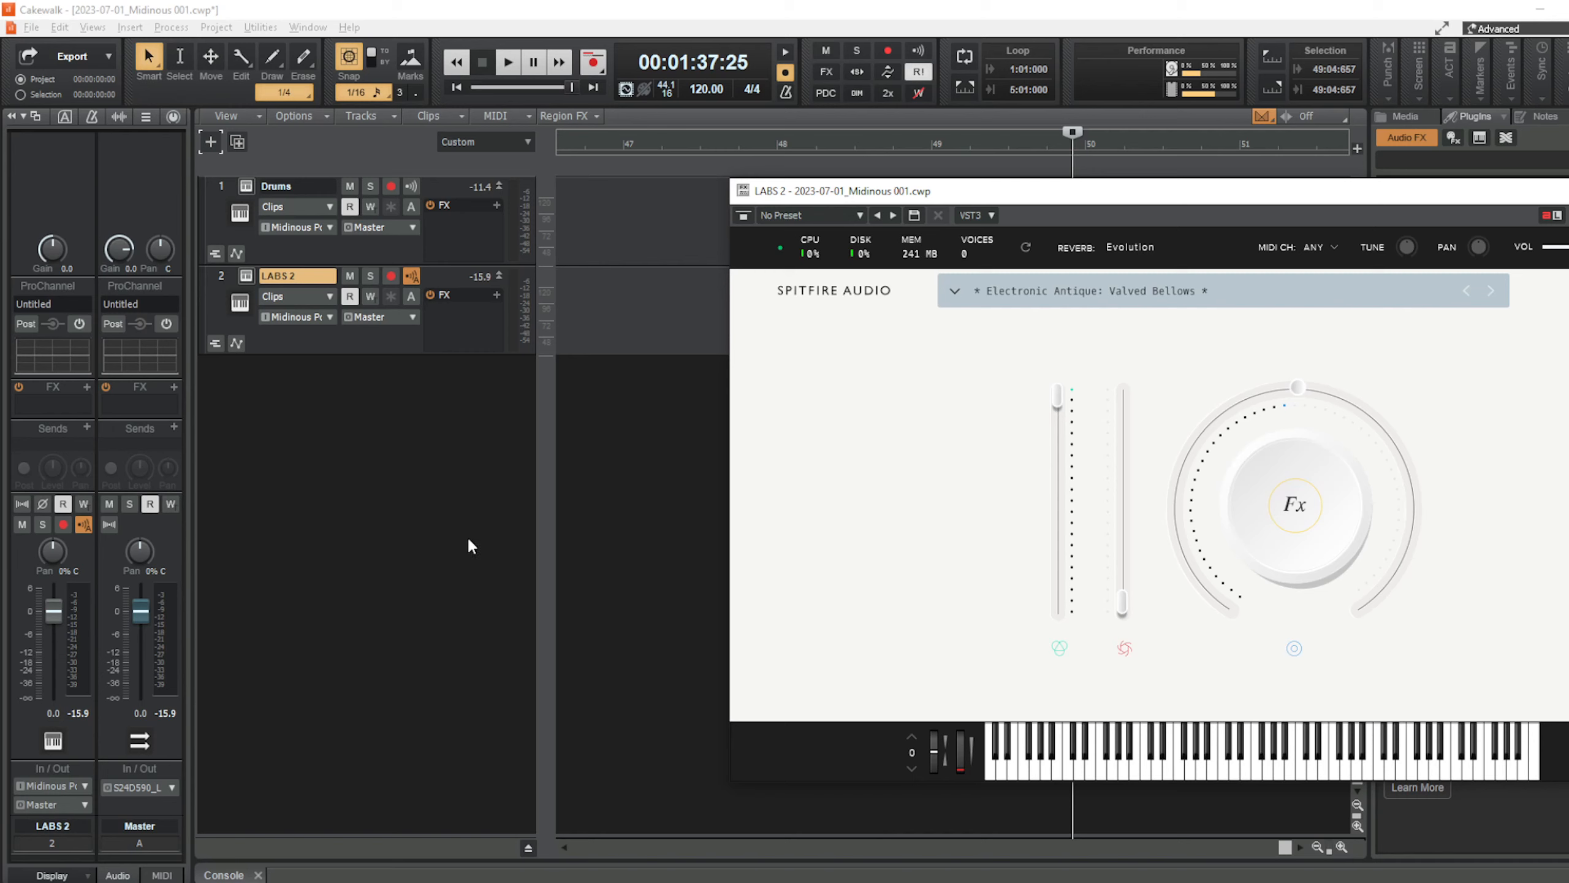
click(410, 186)
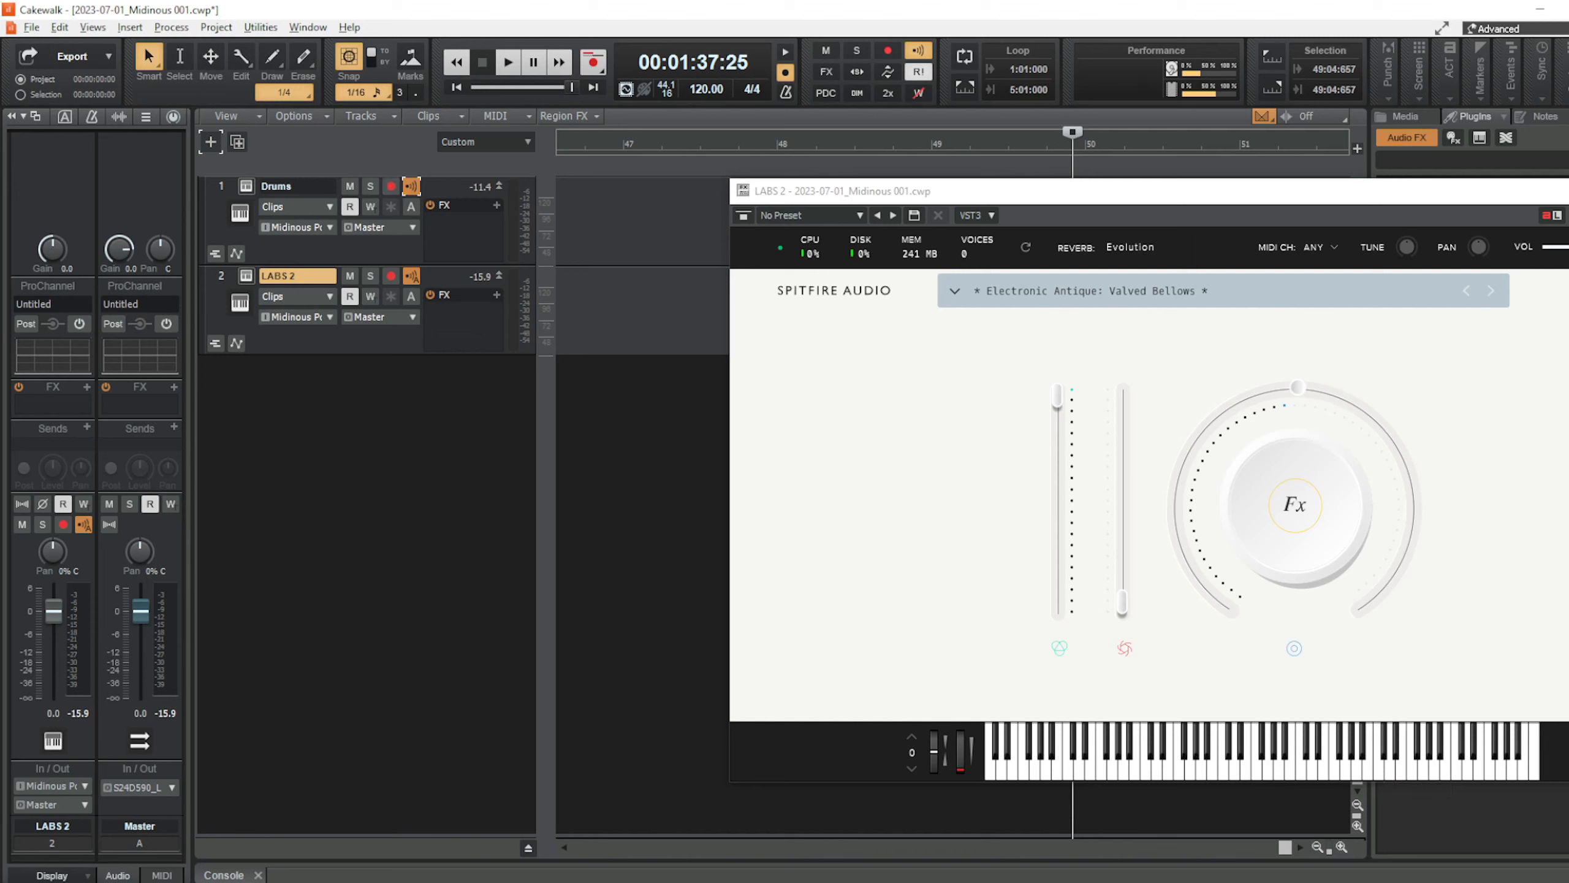
Switch to Midinous, start playback, and mute all points of the channel 3 loop.
key(alt+Tab)
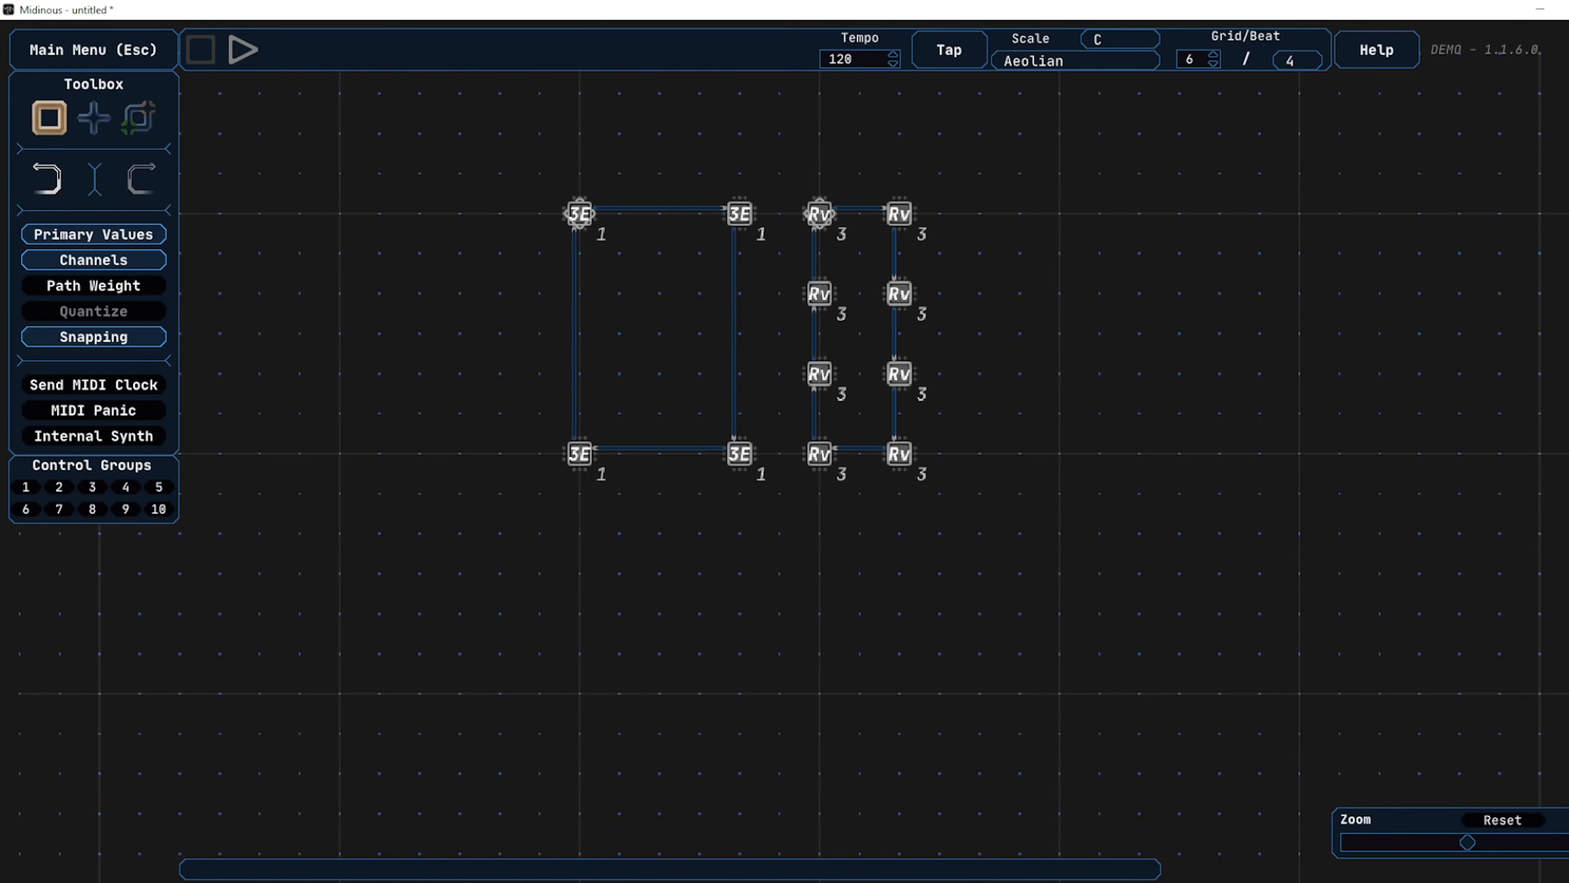
key(space)
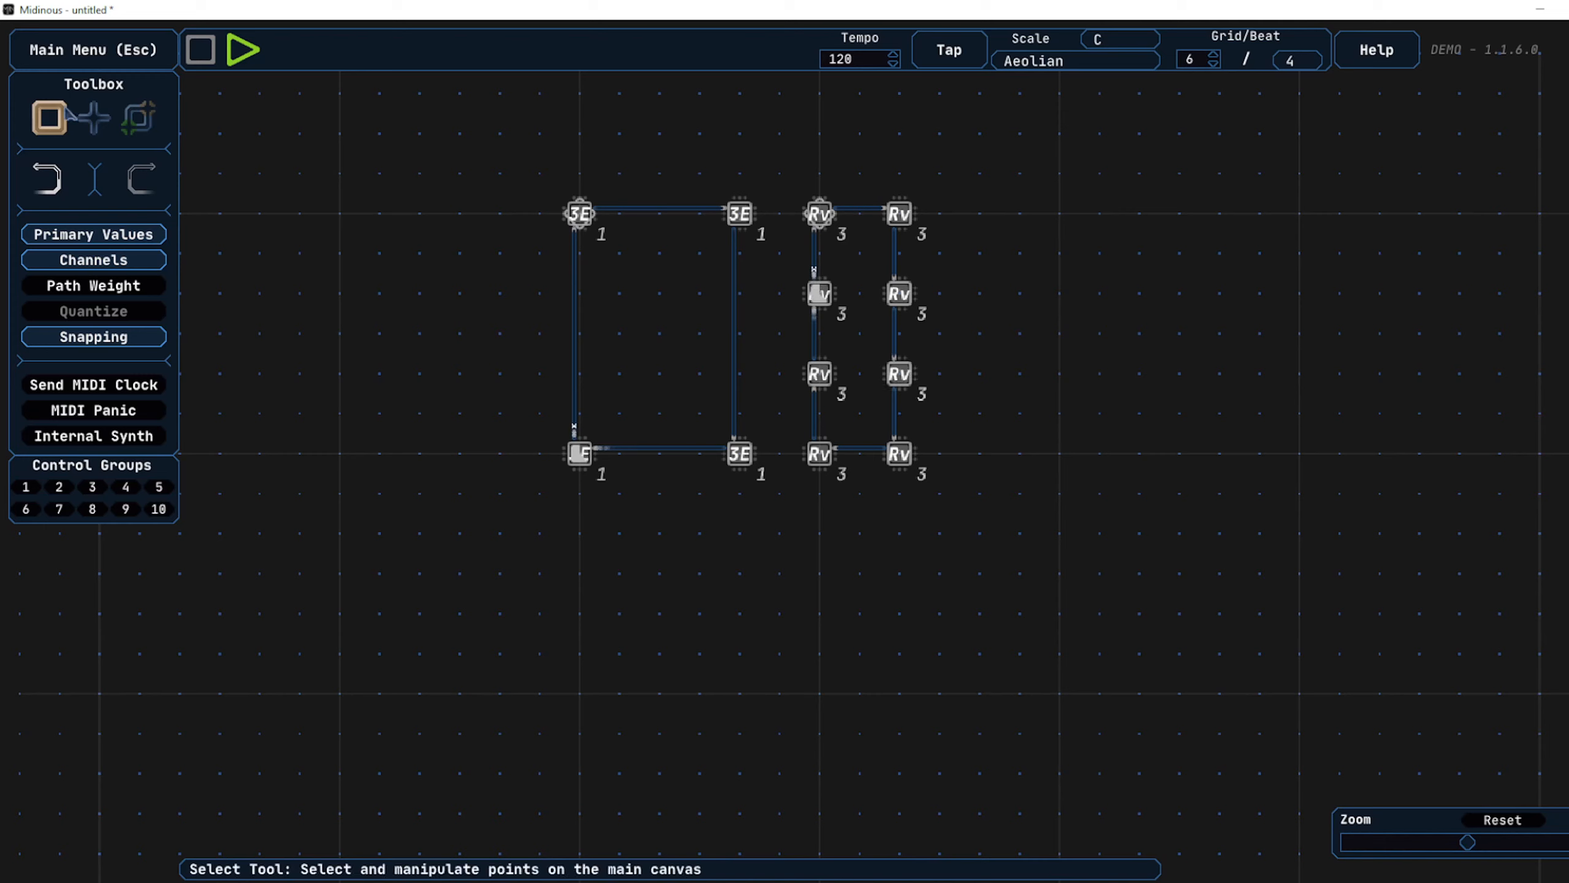
drag(803, 157, 974, 592)
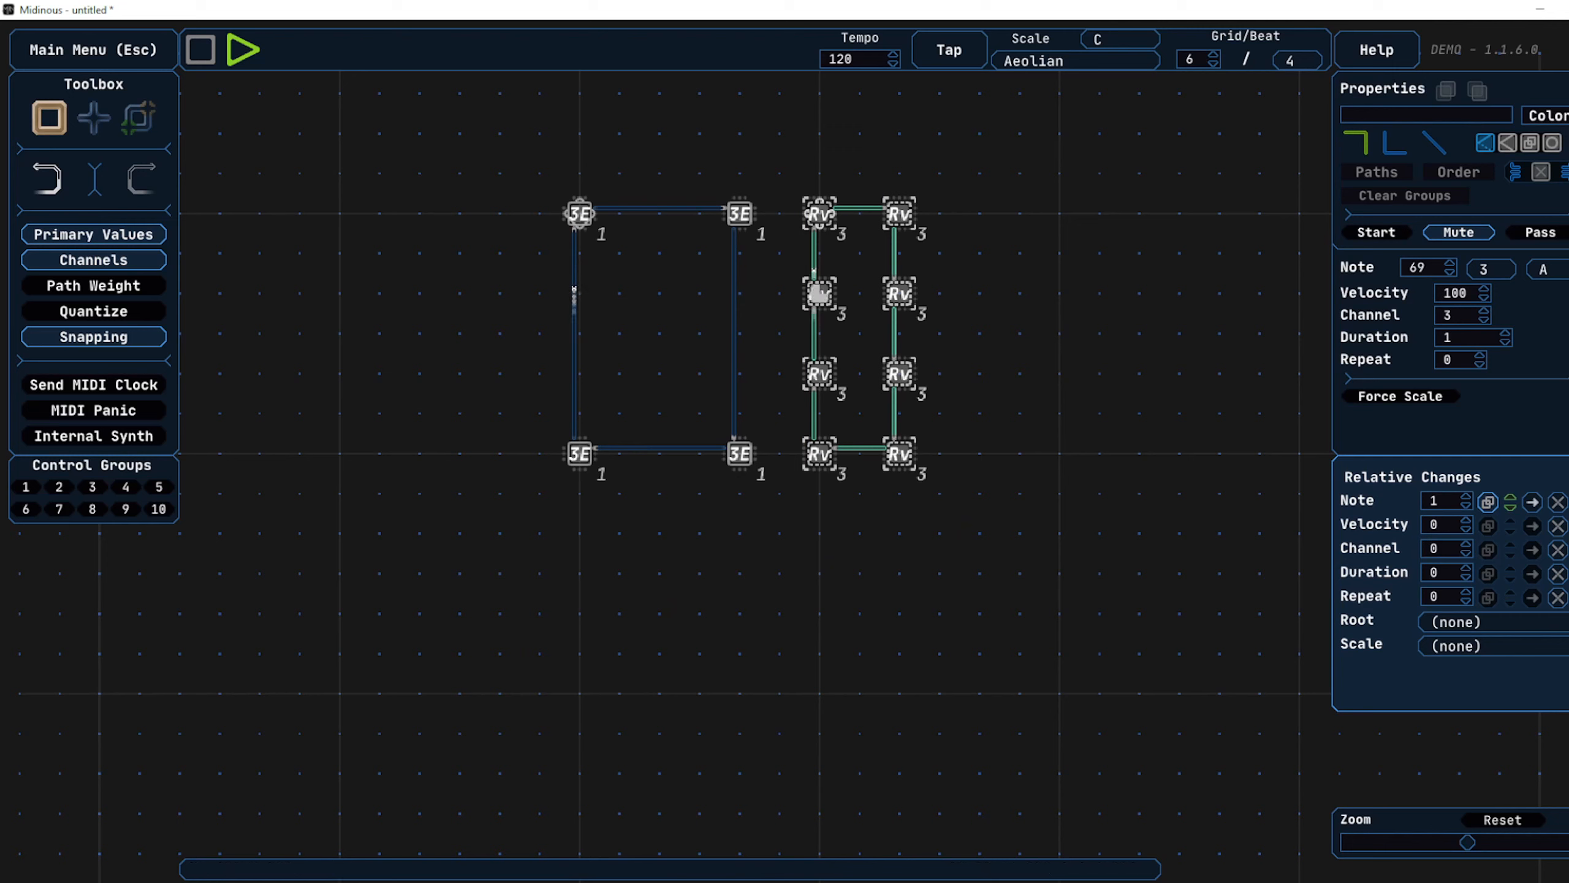
Switch to Cakewalk and advance the second LABS track's preset to Brass Pad from Synth Strings.
mouse_move(468, 882)
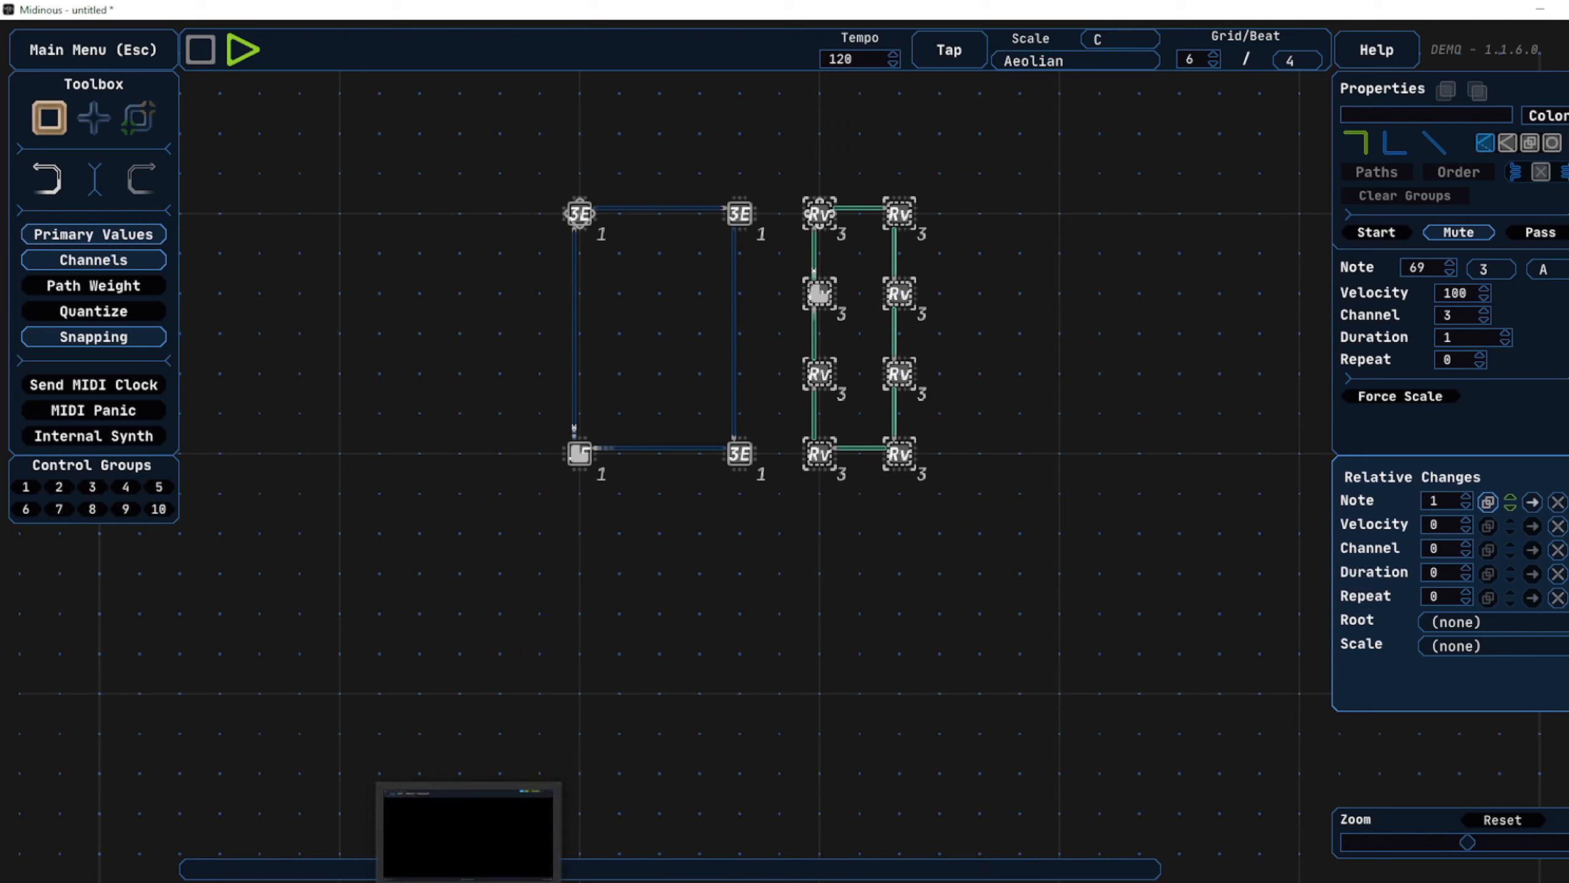
click(698, 831)
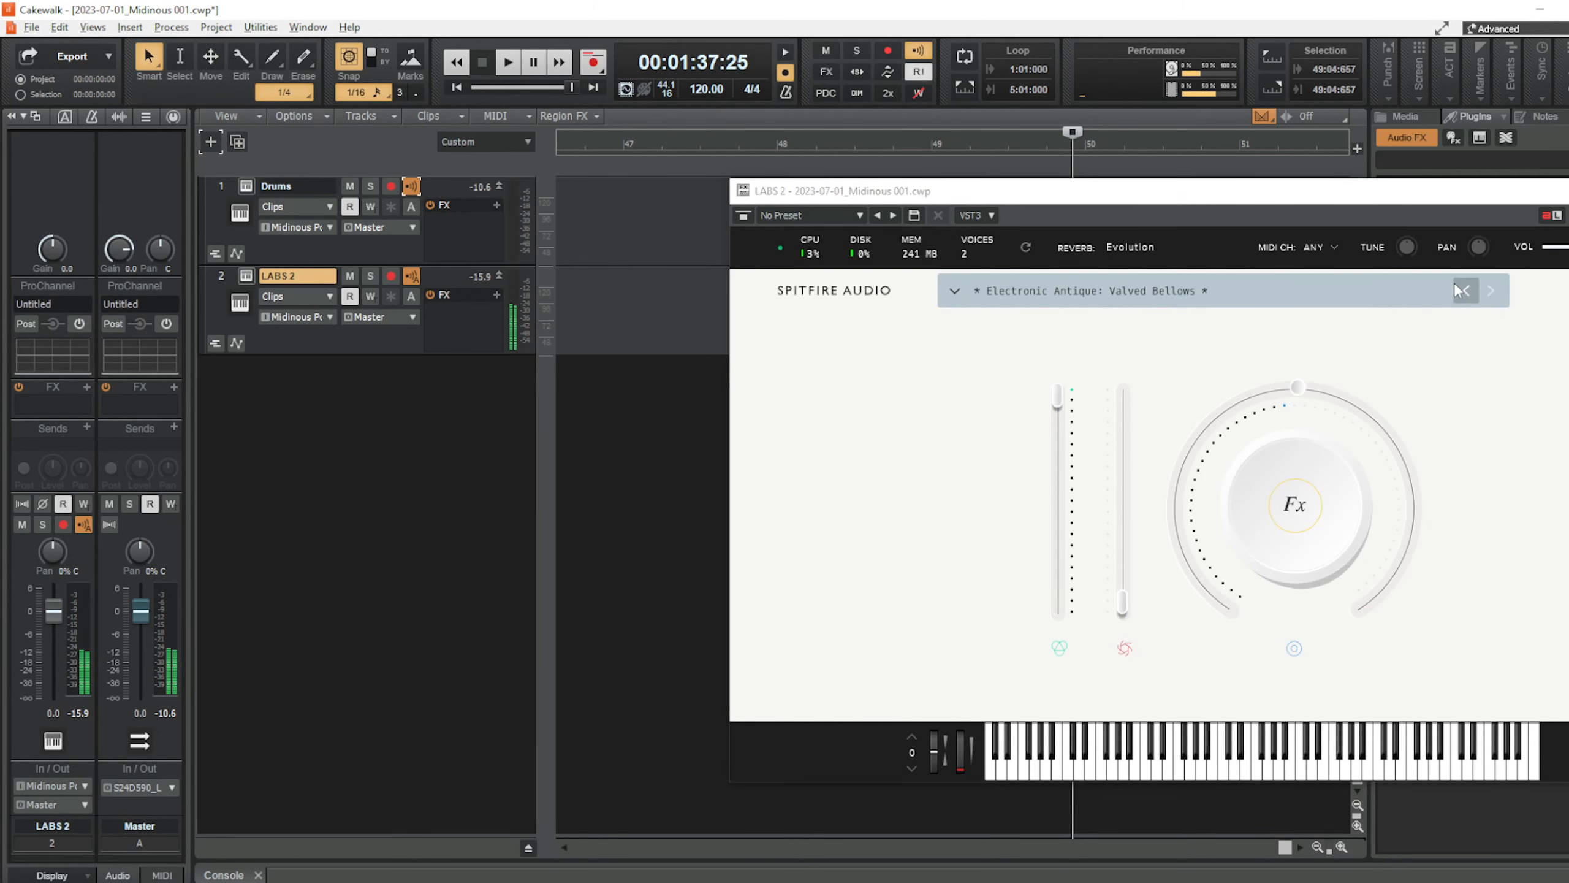
click(1490, 291)
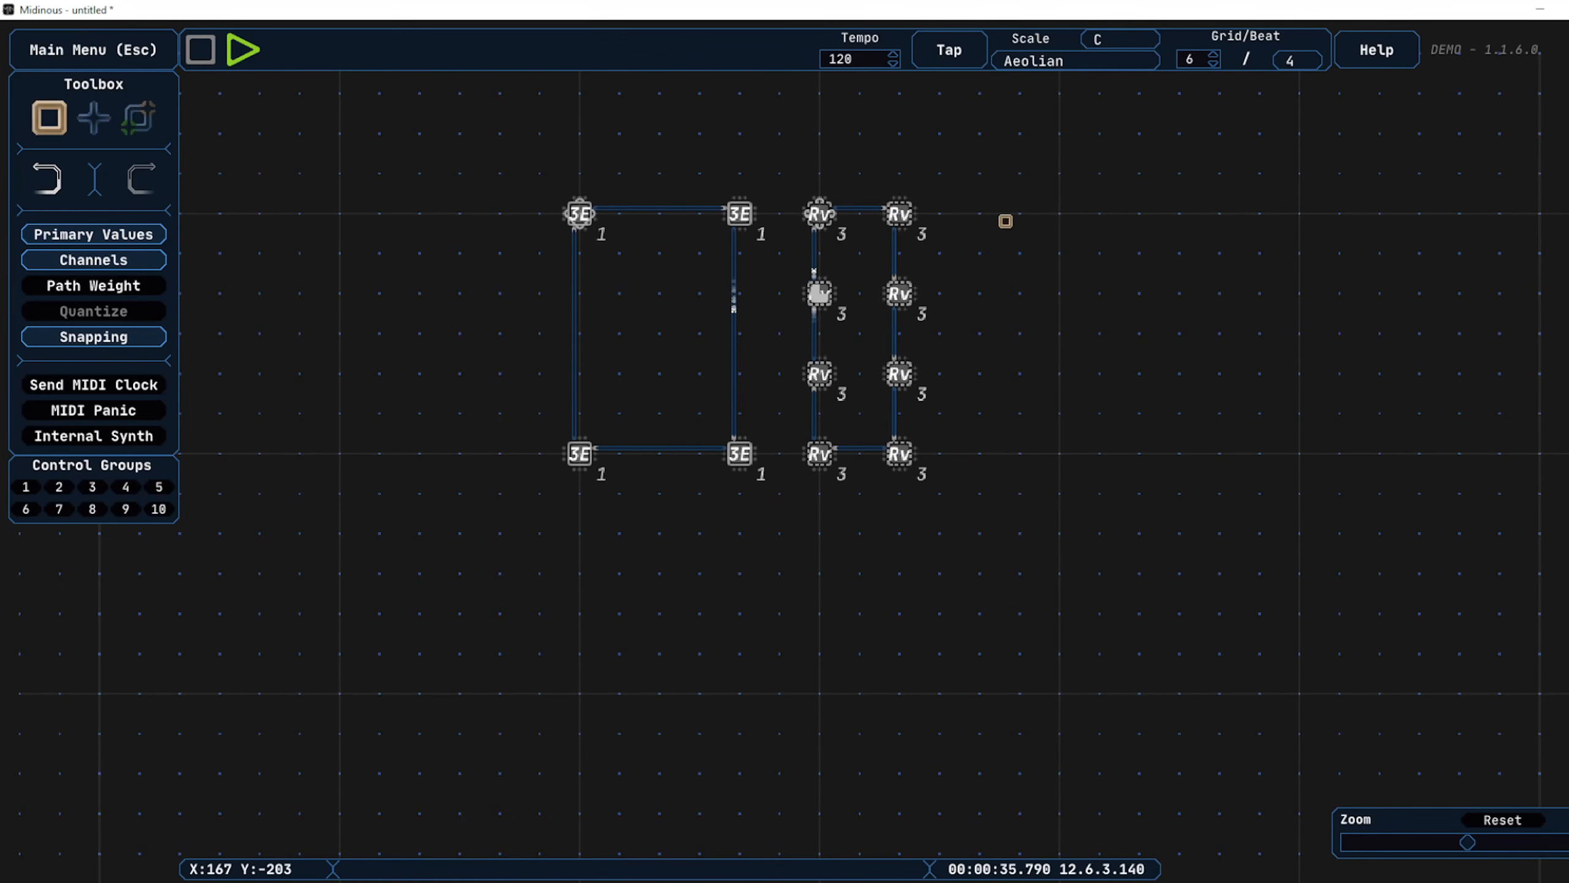
In Midinous, widen the channel 1 loop by moving its two left points one major grid line outward, and unmute the channel 3 loop.
click(579, 213)
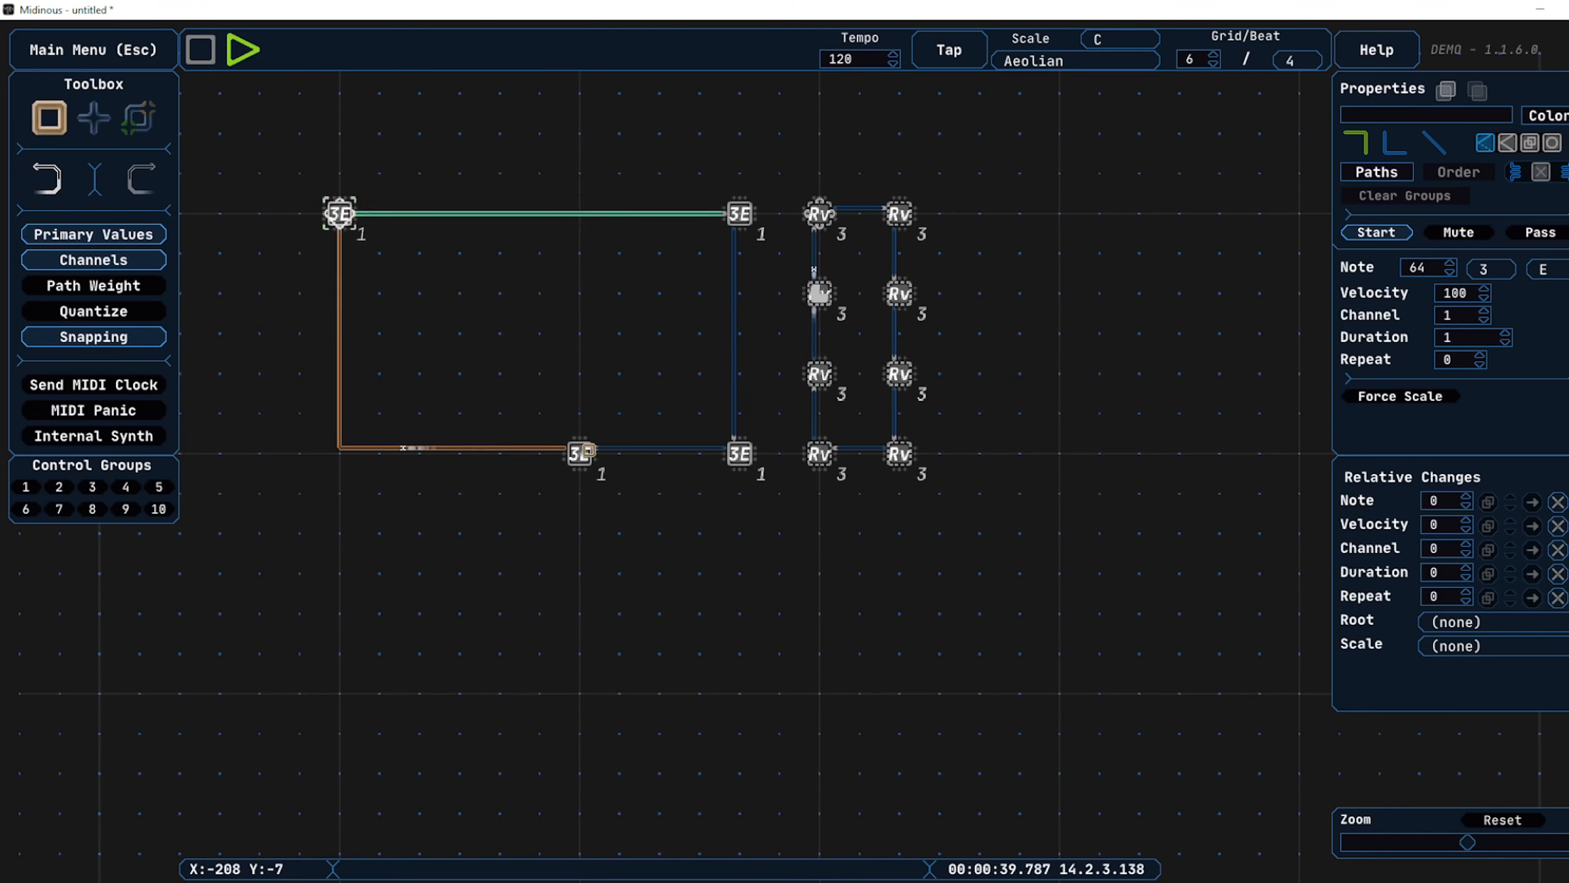
drag(572, 454, 340, 444)
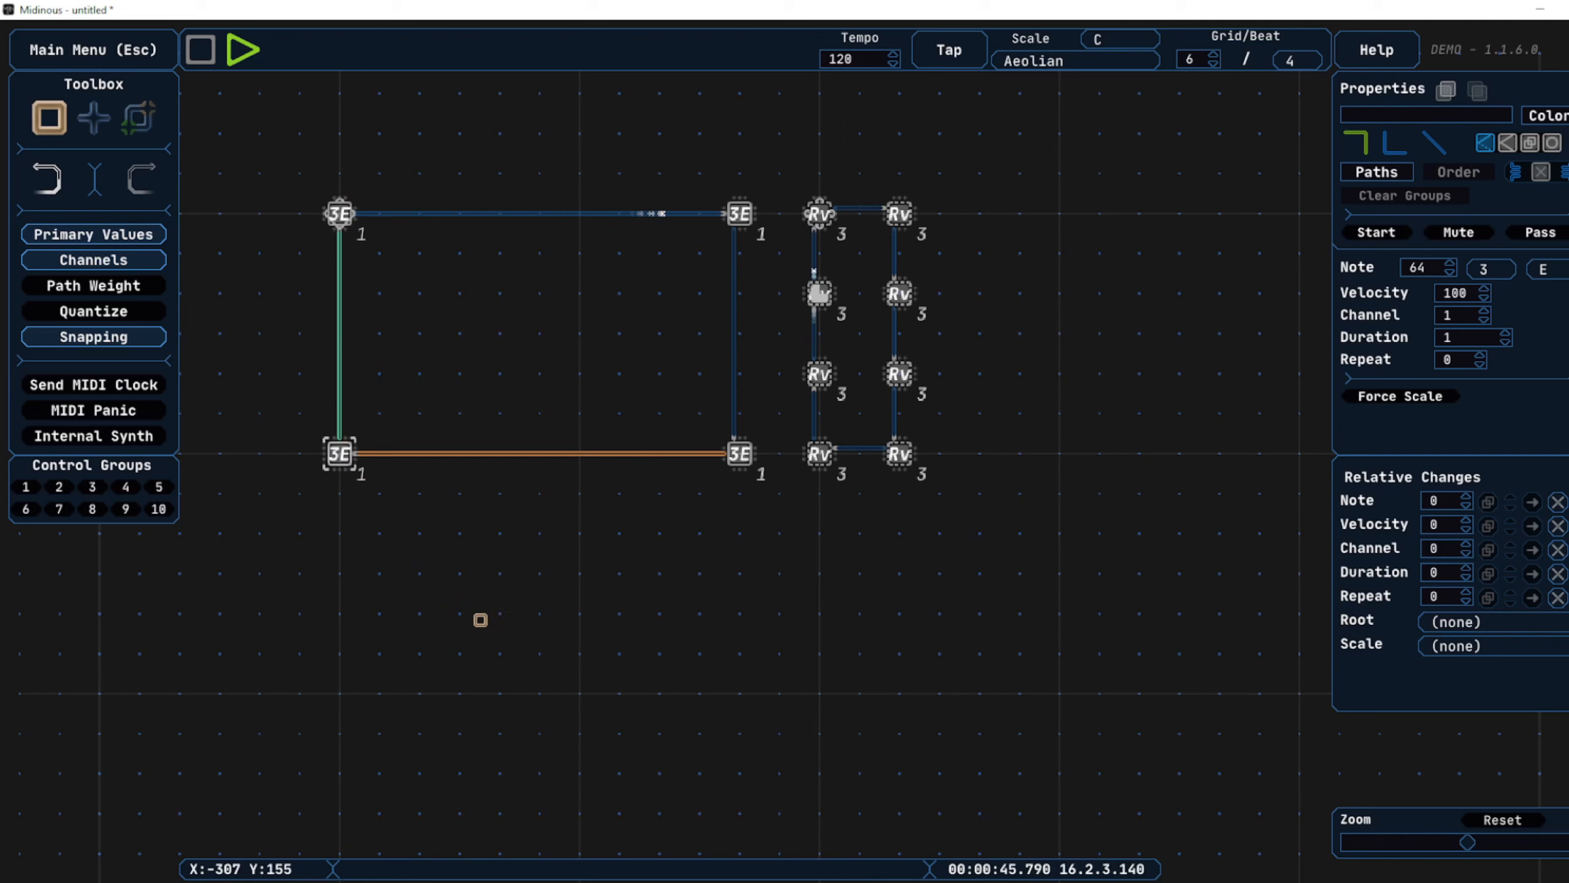
drag(788, 146, 1019, 557)
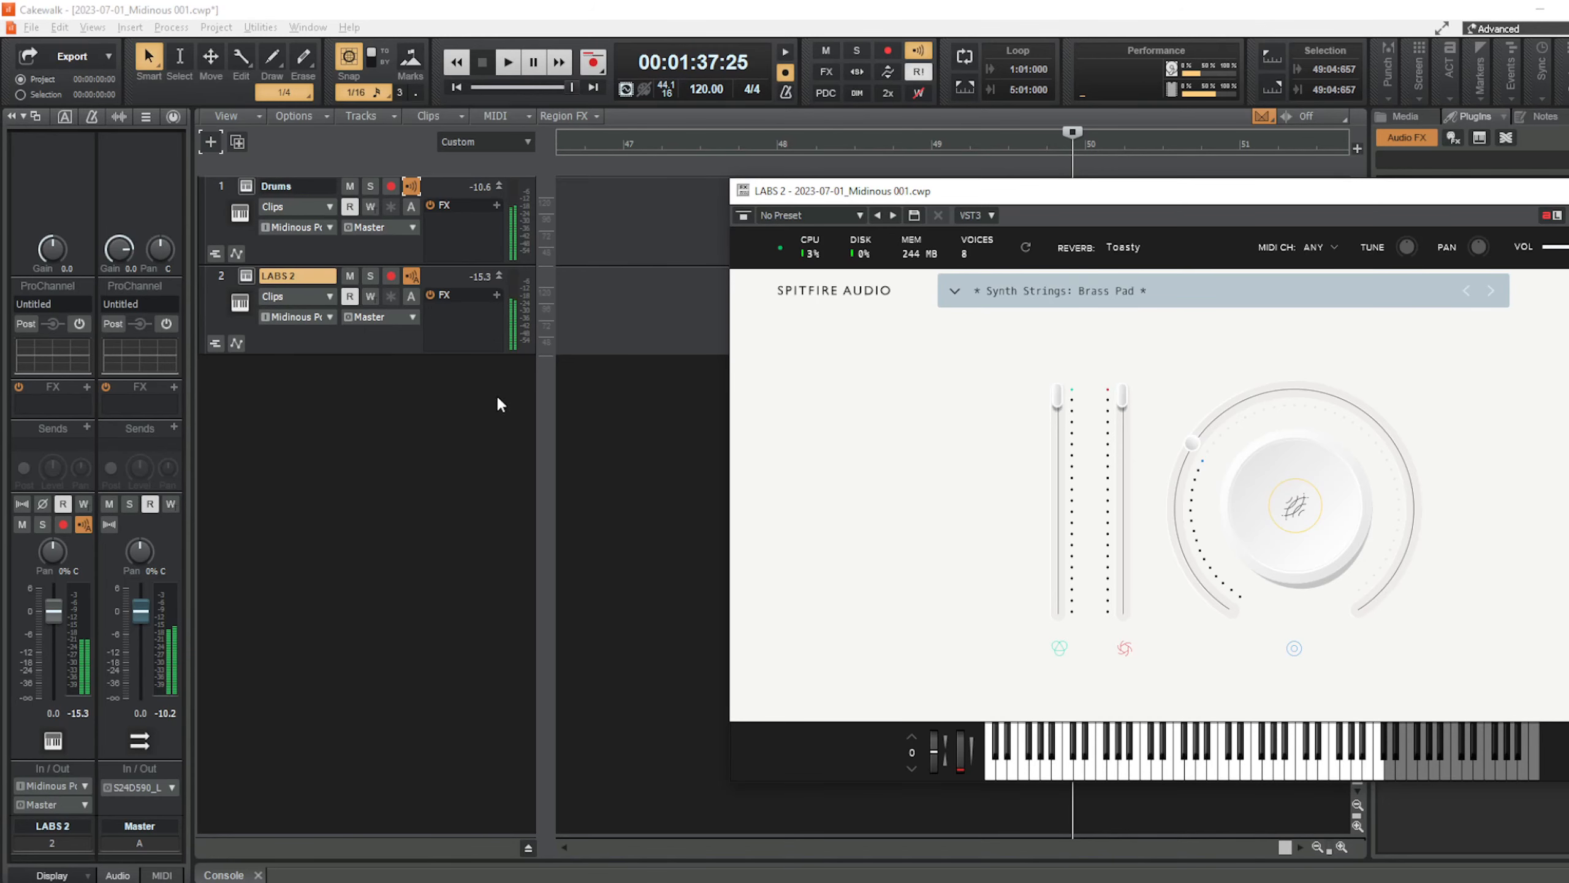
In Cakewalk, advance the LABS 2 preset to Classic Brass, browse the Vocals, Keys and Piano categories, and narrow the preset list to Vocals.
click(1491, 291)
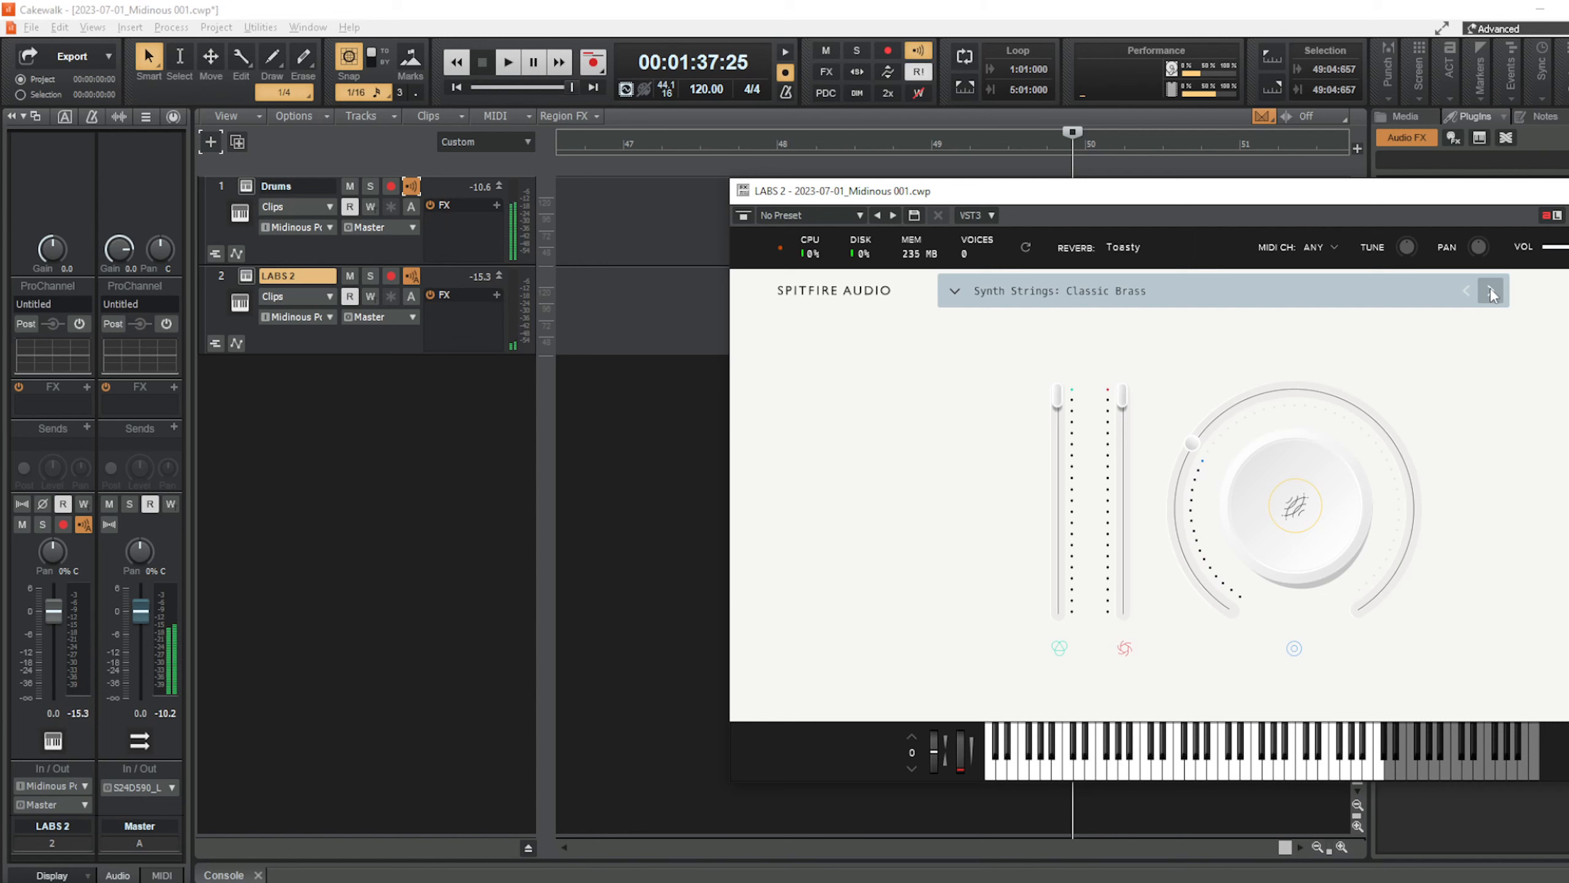
click(1102, 288)
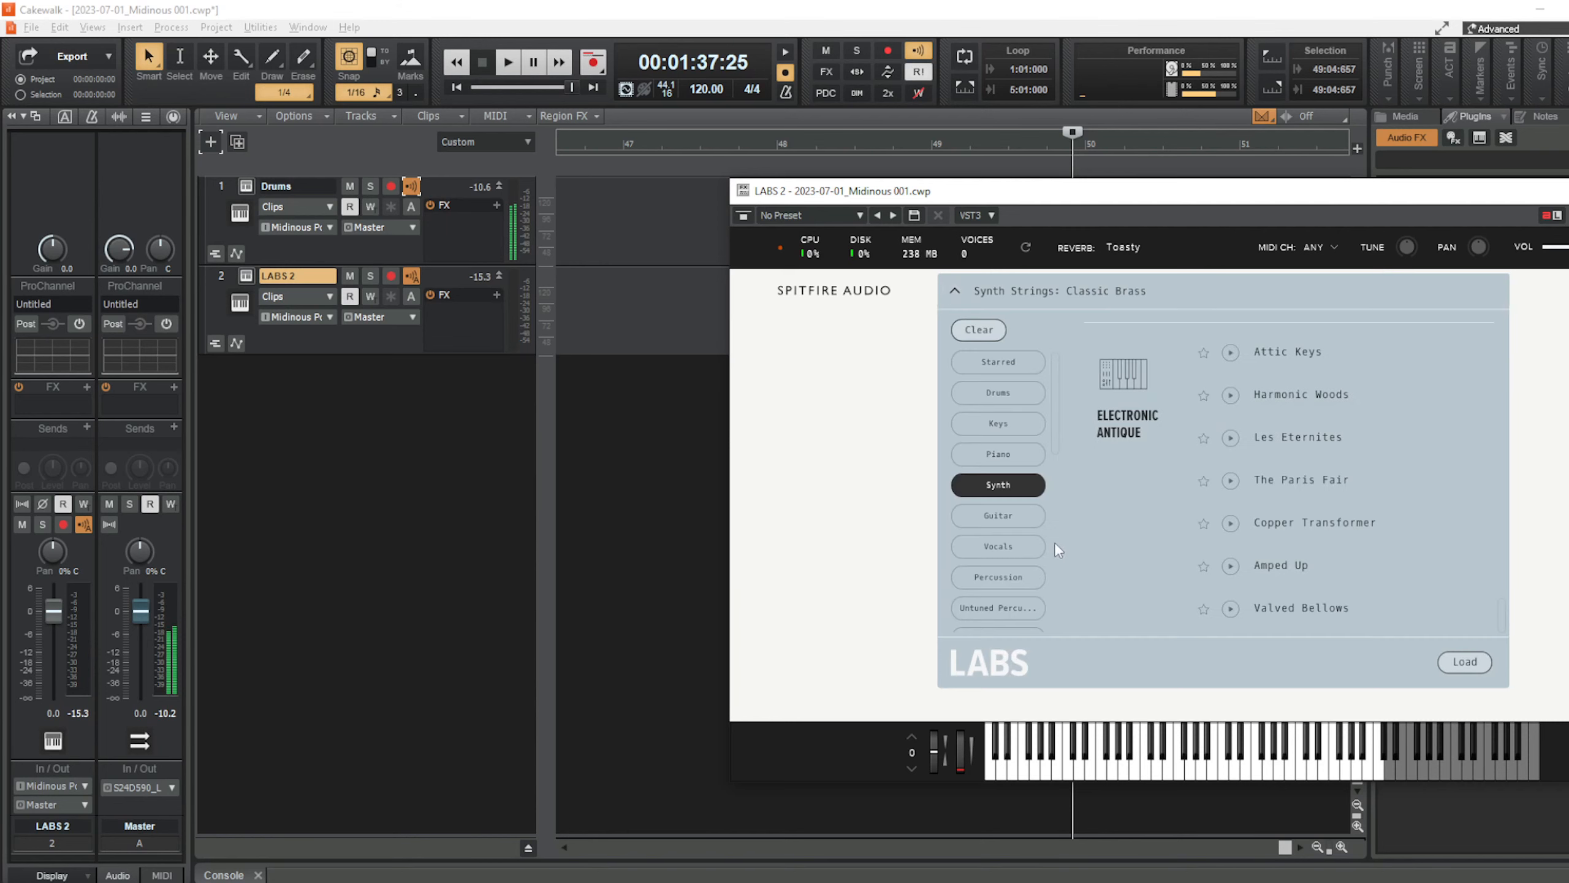
click(1011, 550)
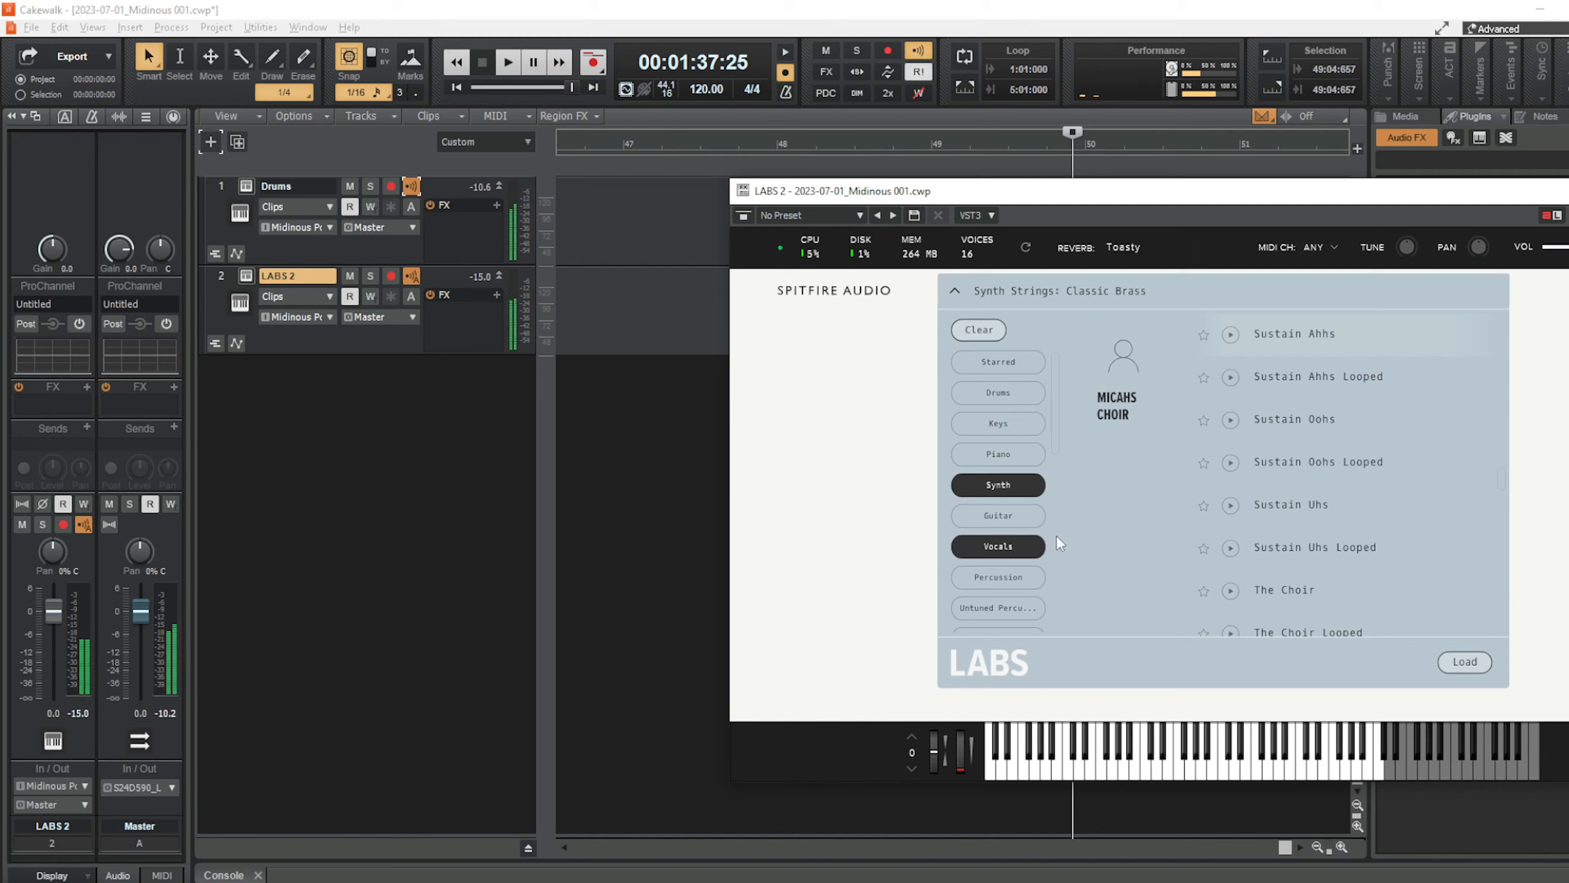
click(997, 425)
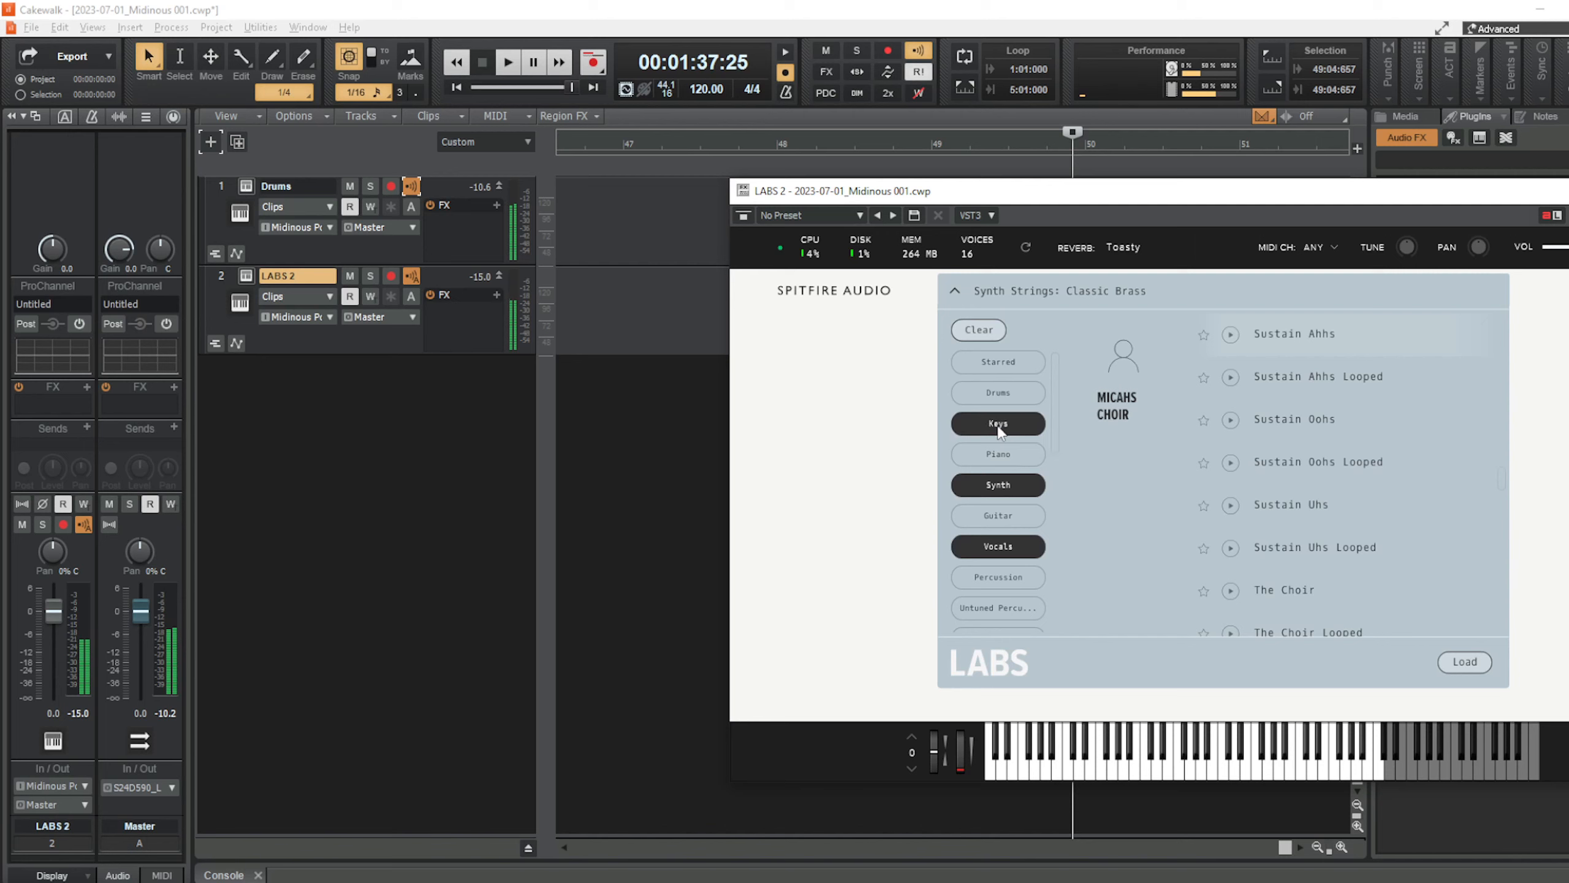
click(1030, 454)
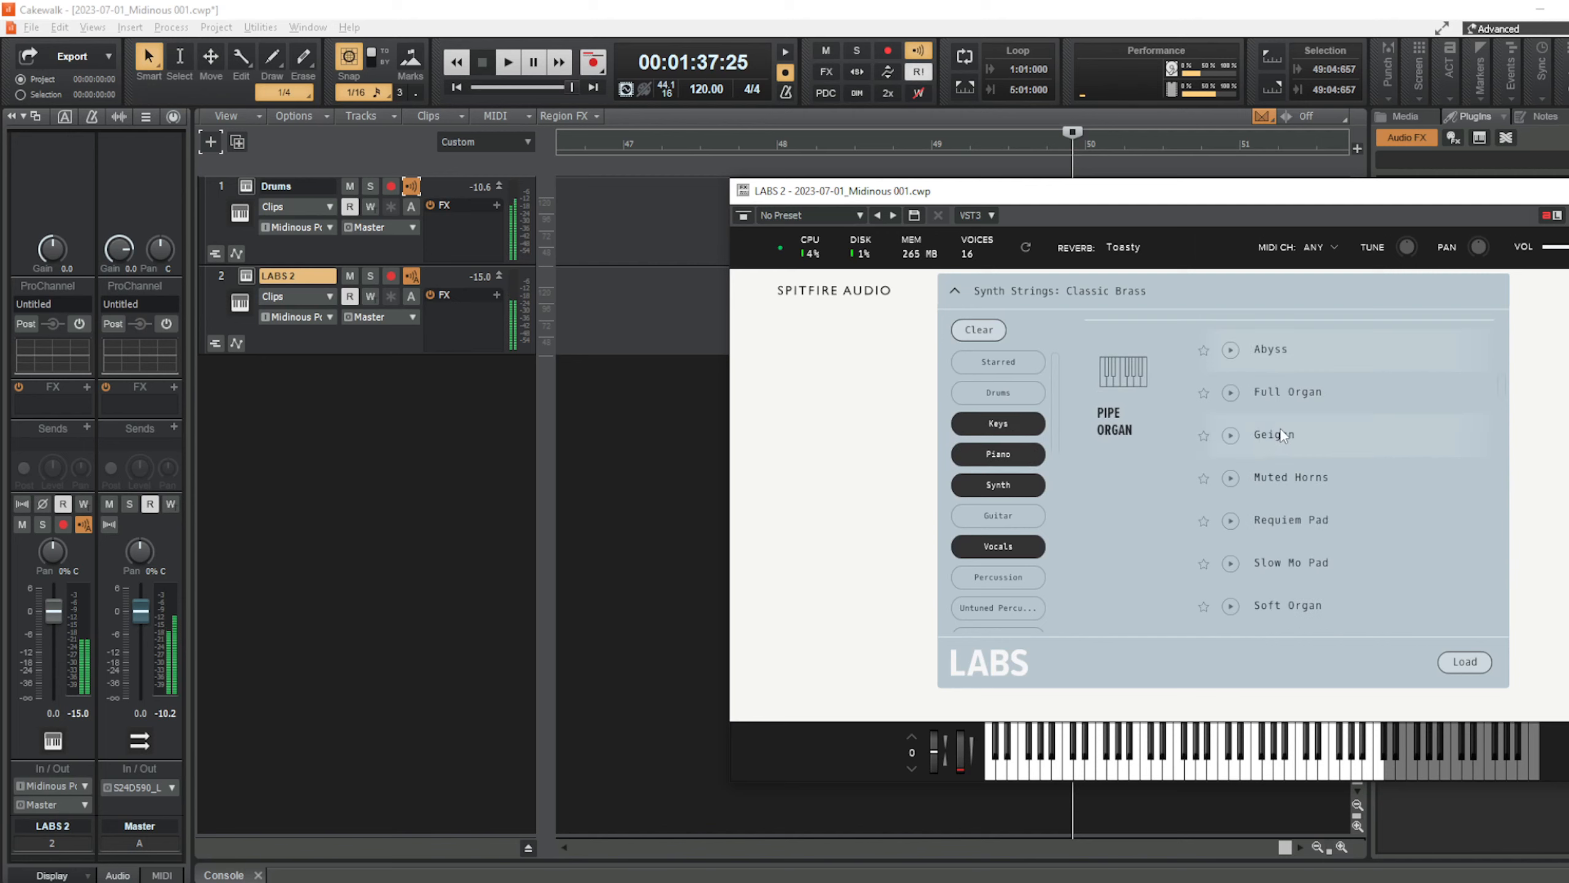
click(997, 451)
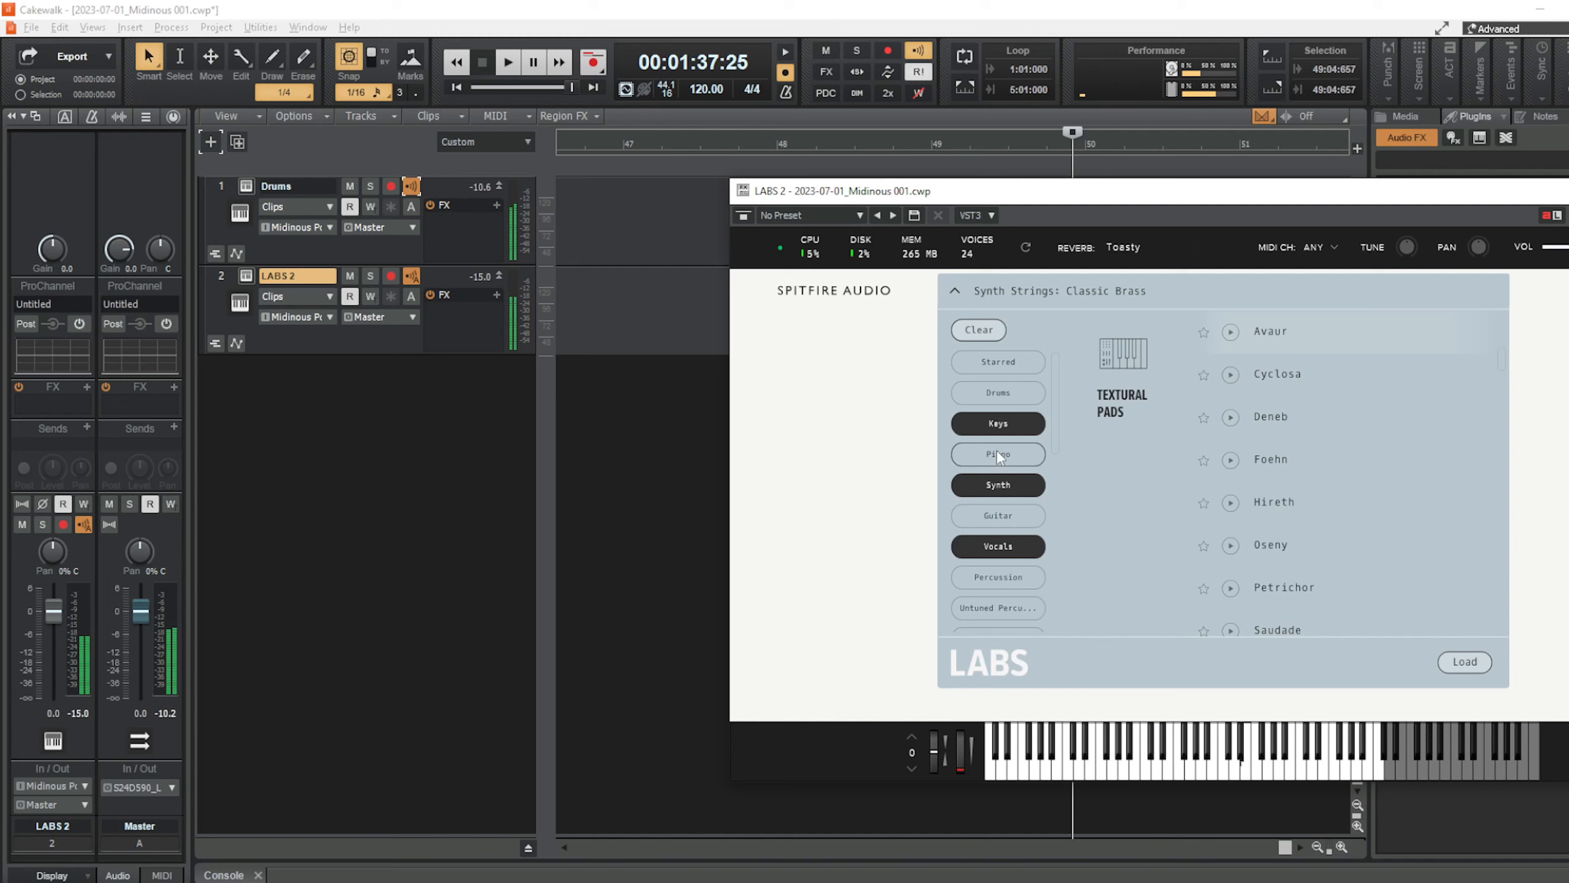
click(979, 423)
click(1004, 486)
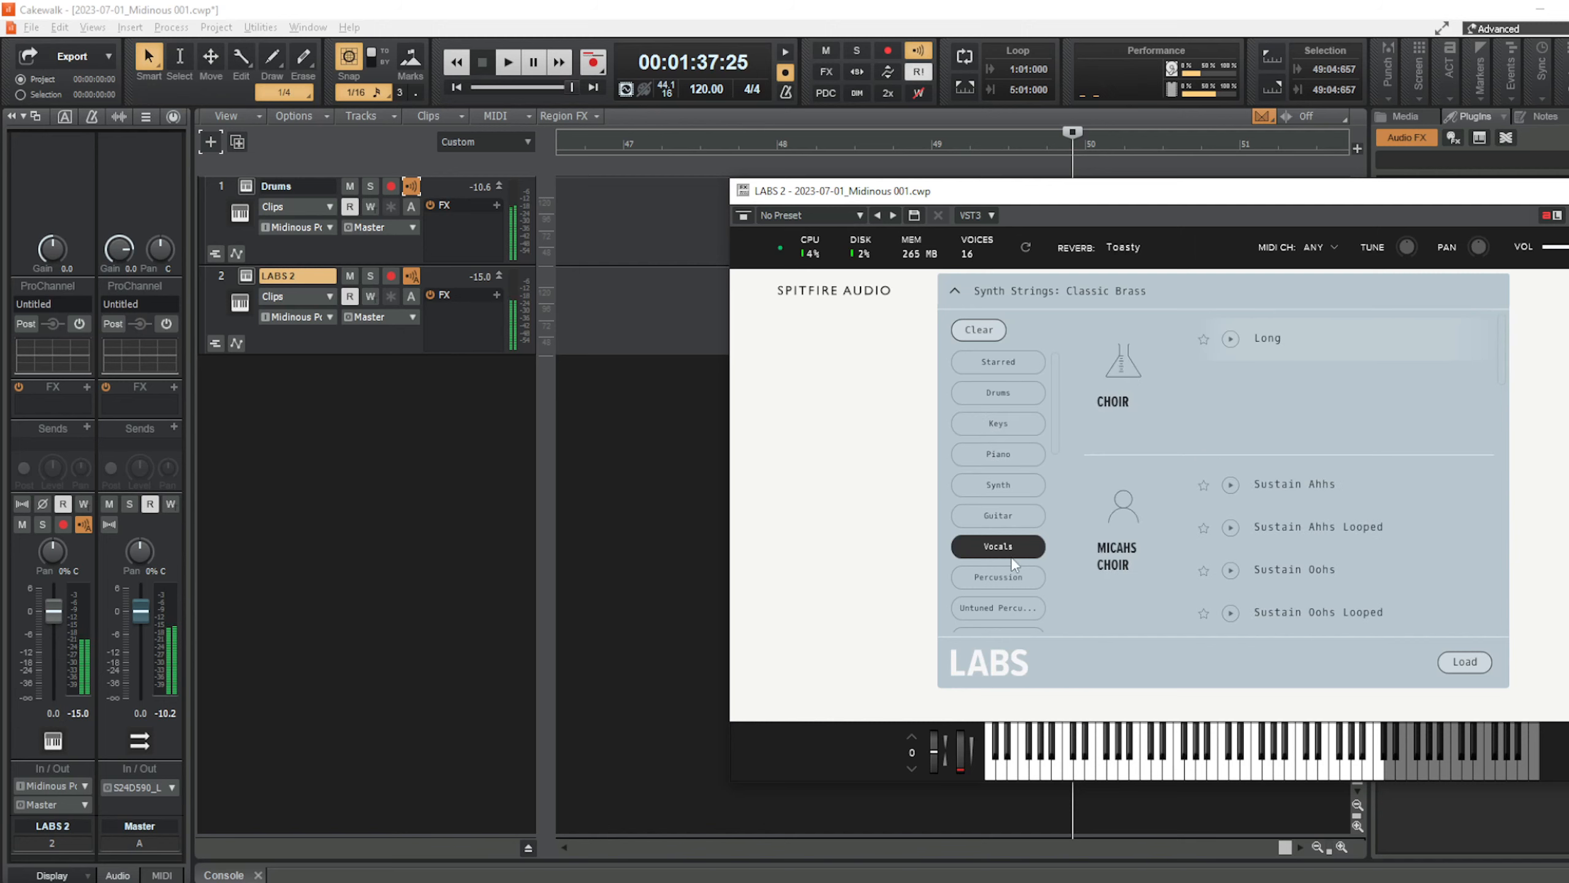
Filter the LABS 2 presets to Piano only, preview Water Organ from Piano Pads, and load it.
click(1010, 540)
click(1003, 425)
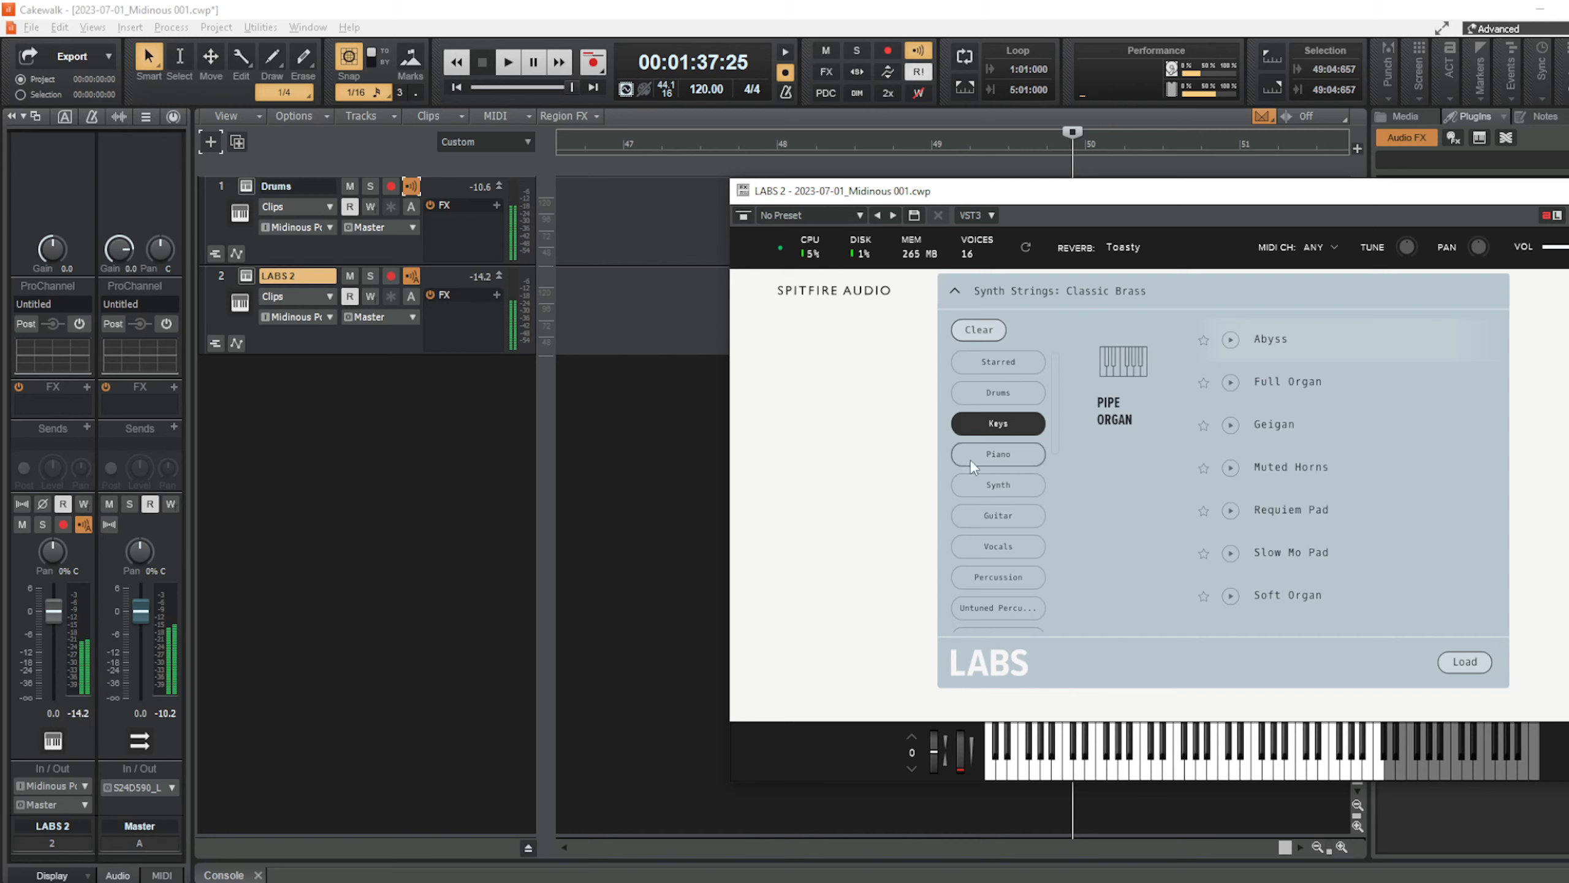
click(983, 446)
click(991, 426)
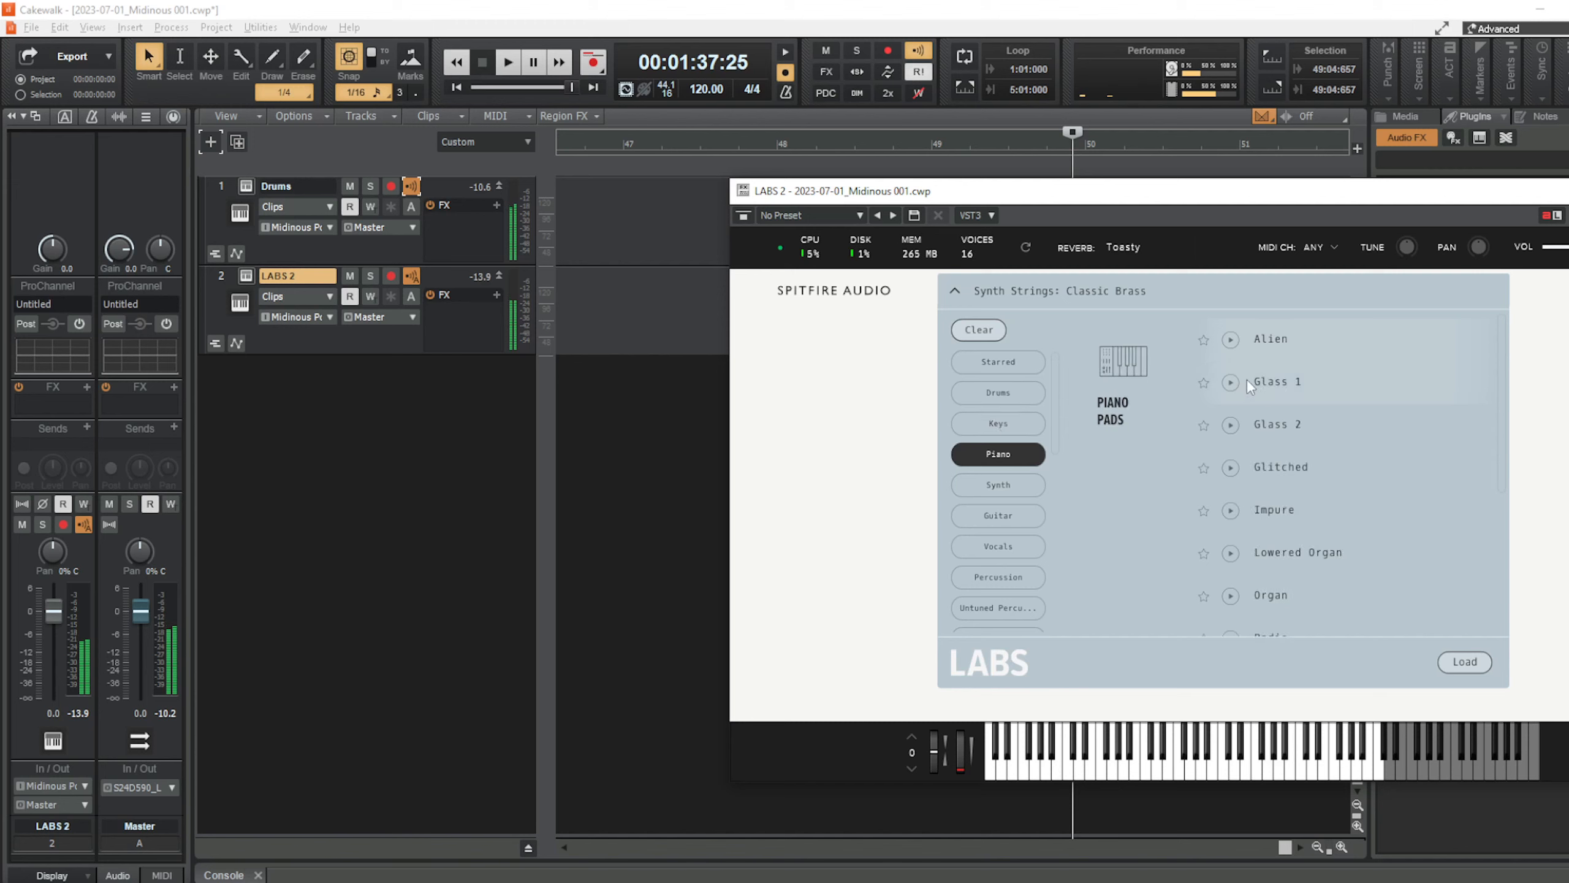
scroll(1226, 526, down, 6)
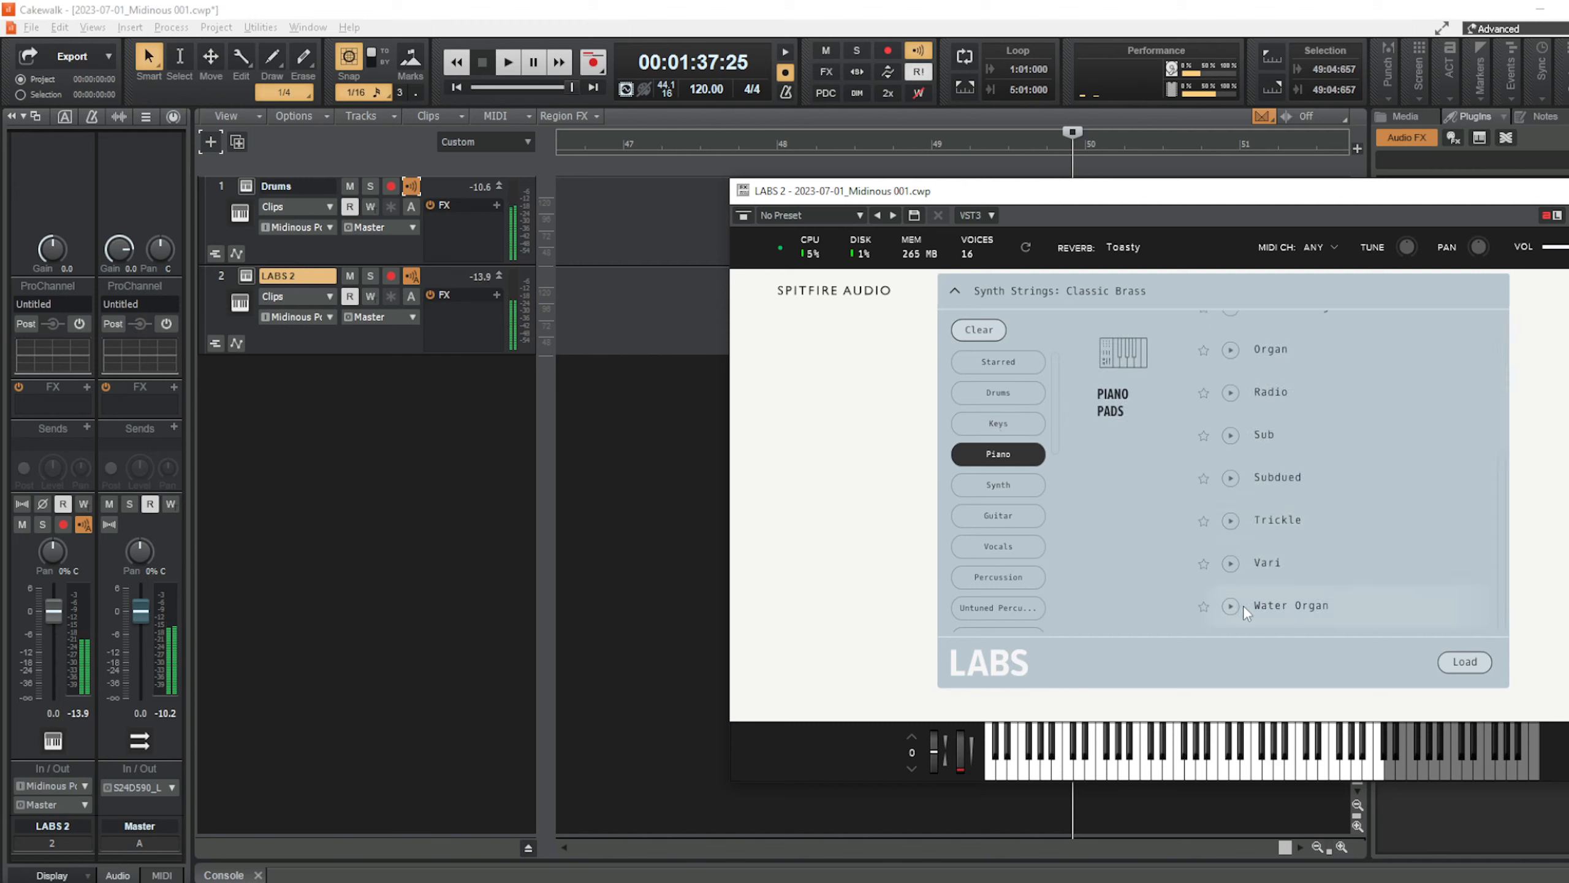
click(1231, 603)
double_click(1299, 604)
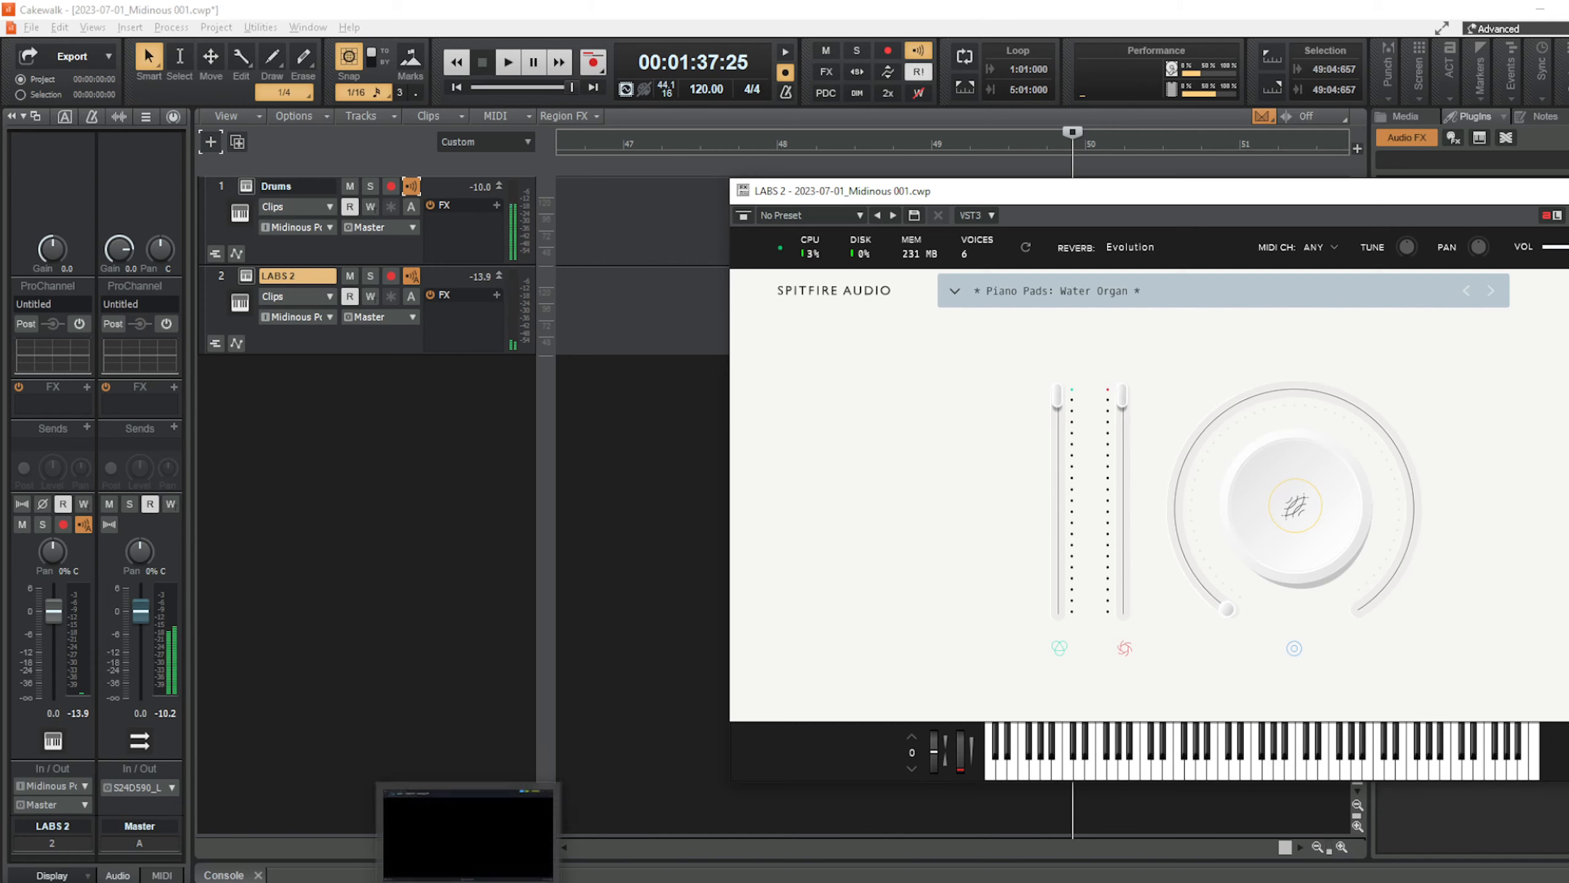
Switch to Midinous and stop playback, leaving the channel 3 loop deselected.
click(341, 880)
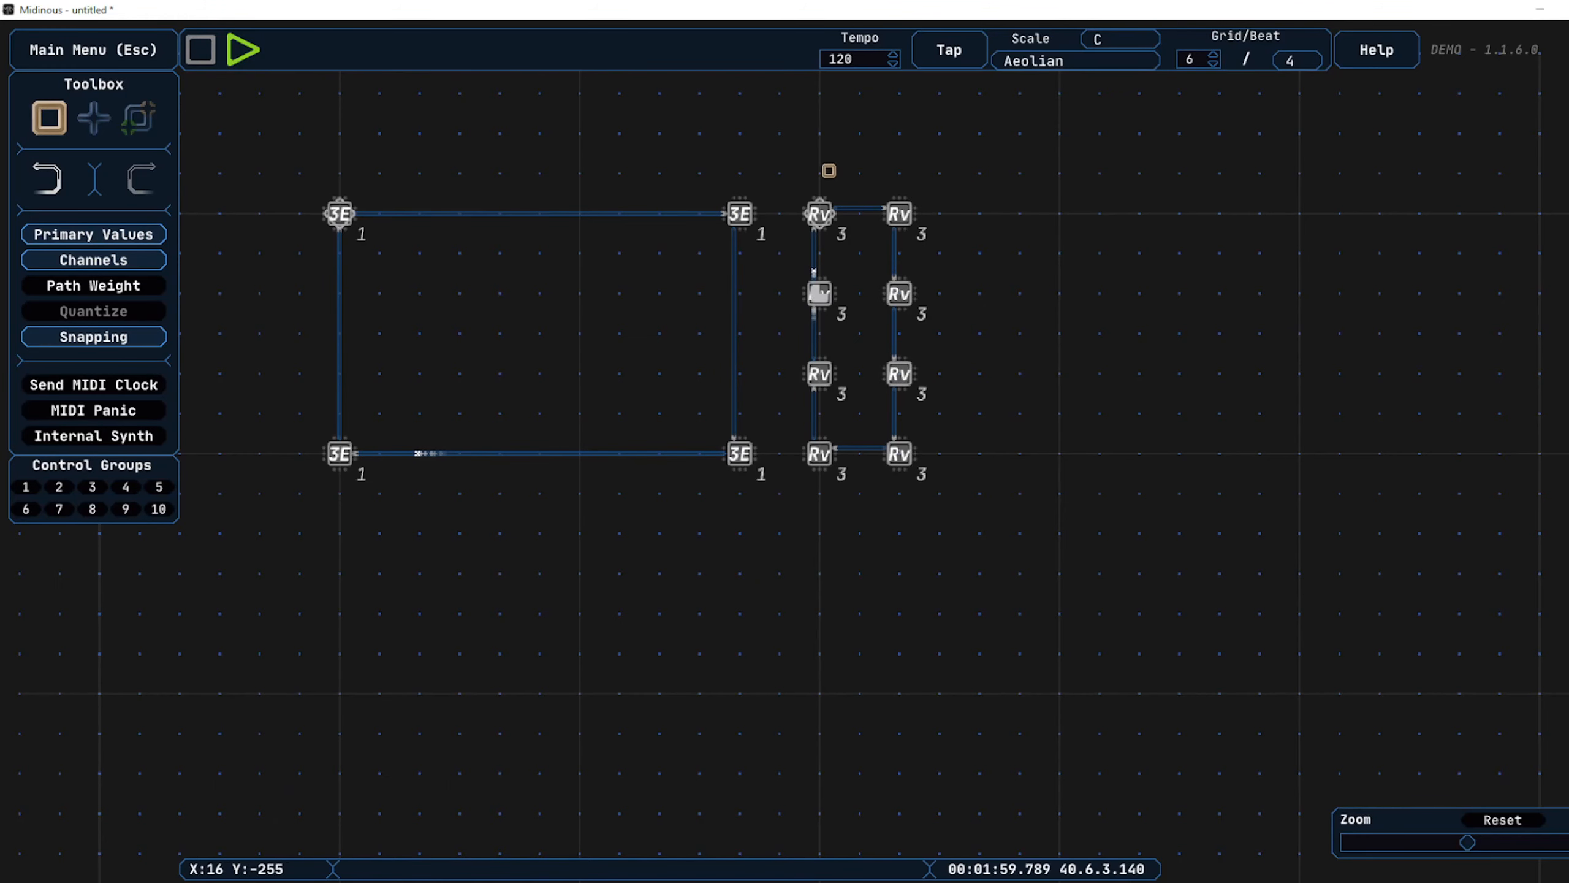
click(202, 51)
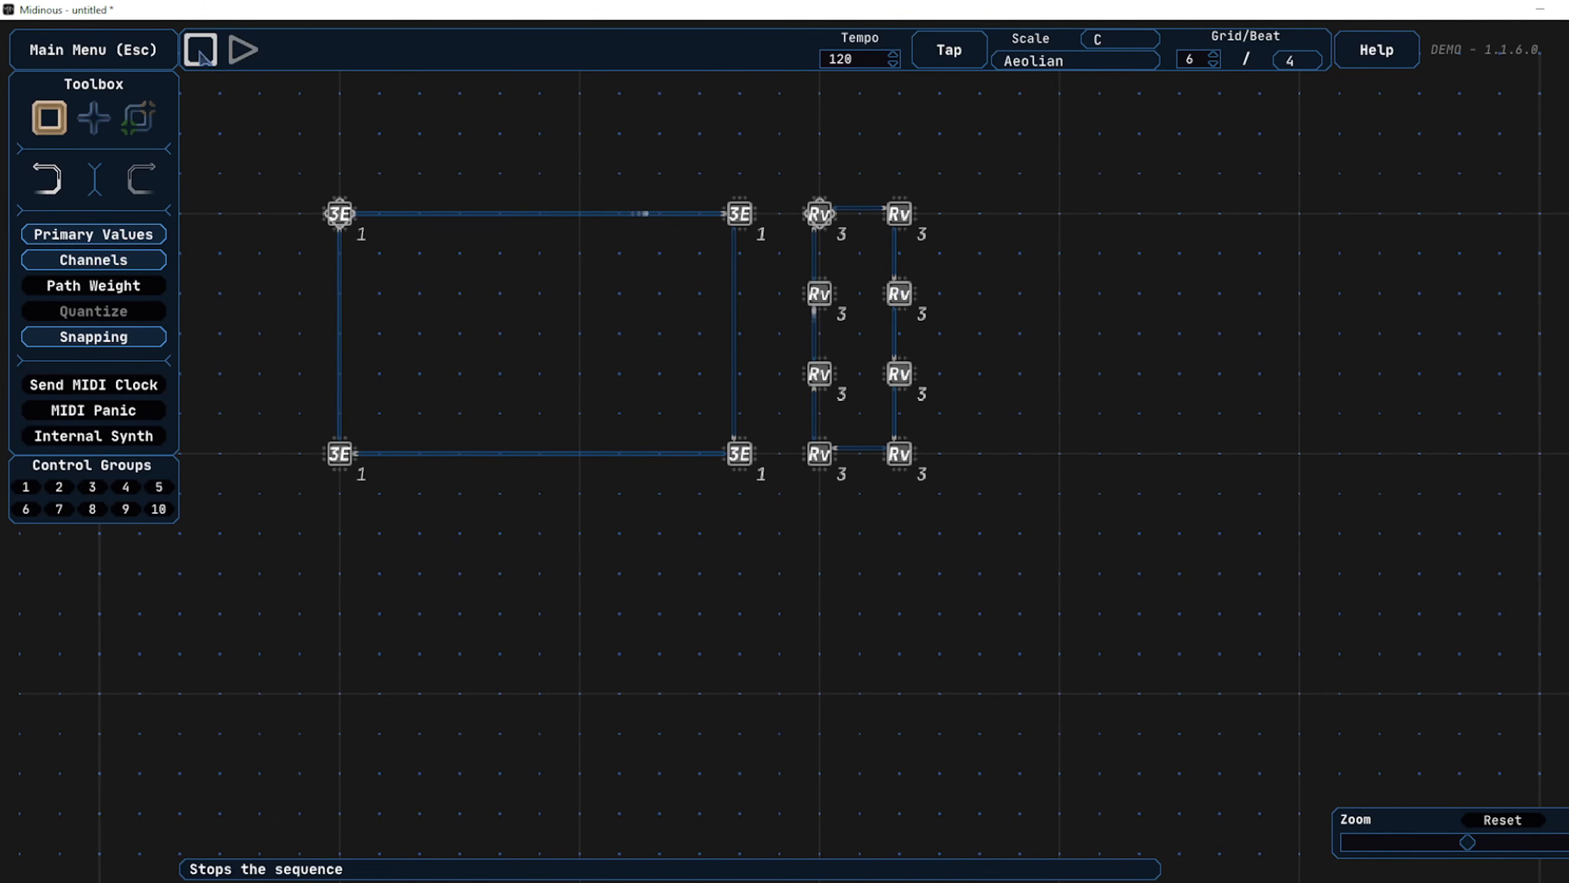
drag(776, 157, 984, 546)
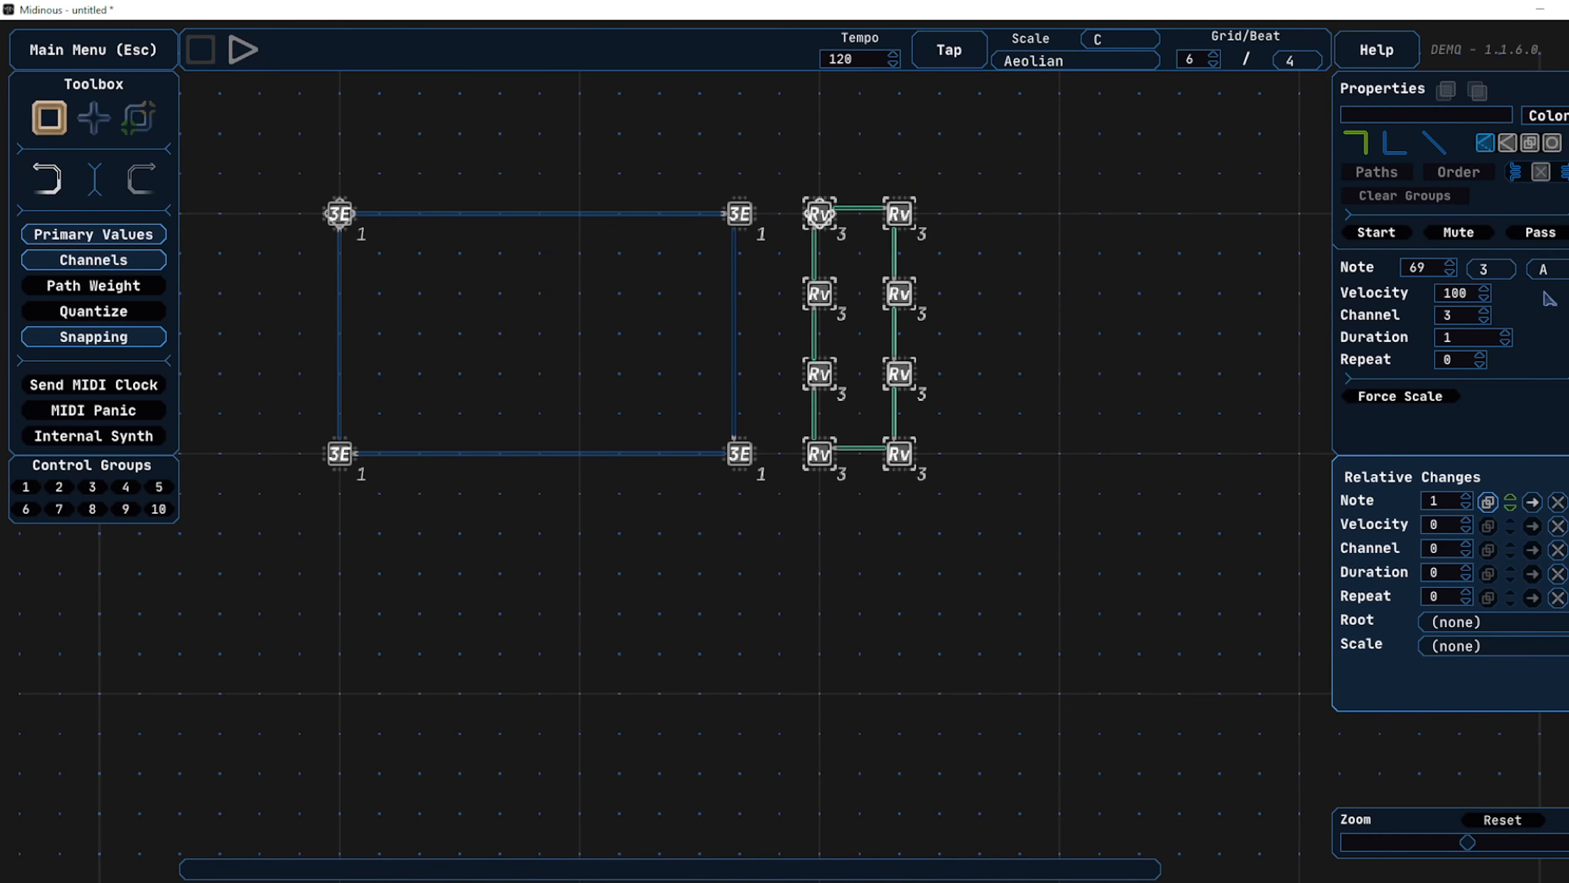
key(Escape)
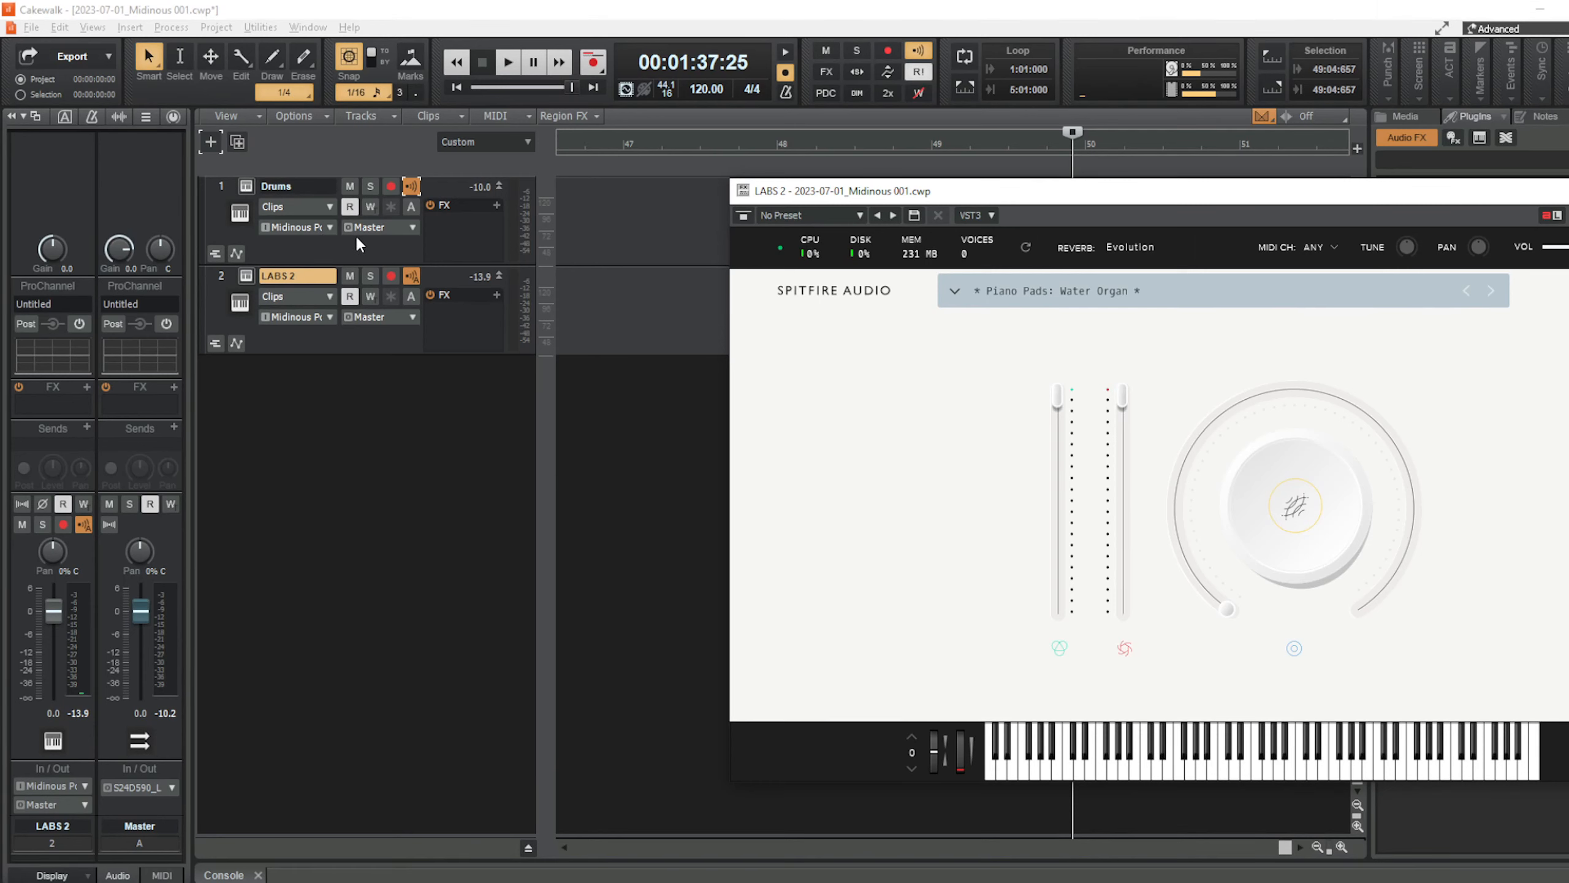
Switch to Cakewalk, filter the Drums track's LABS presets to Piano only, and load Glass 1 from Piano Pads.
click(246, 186)
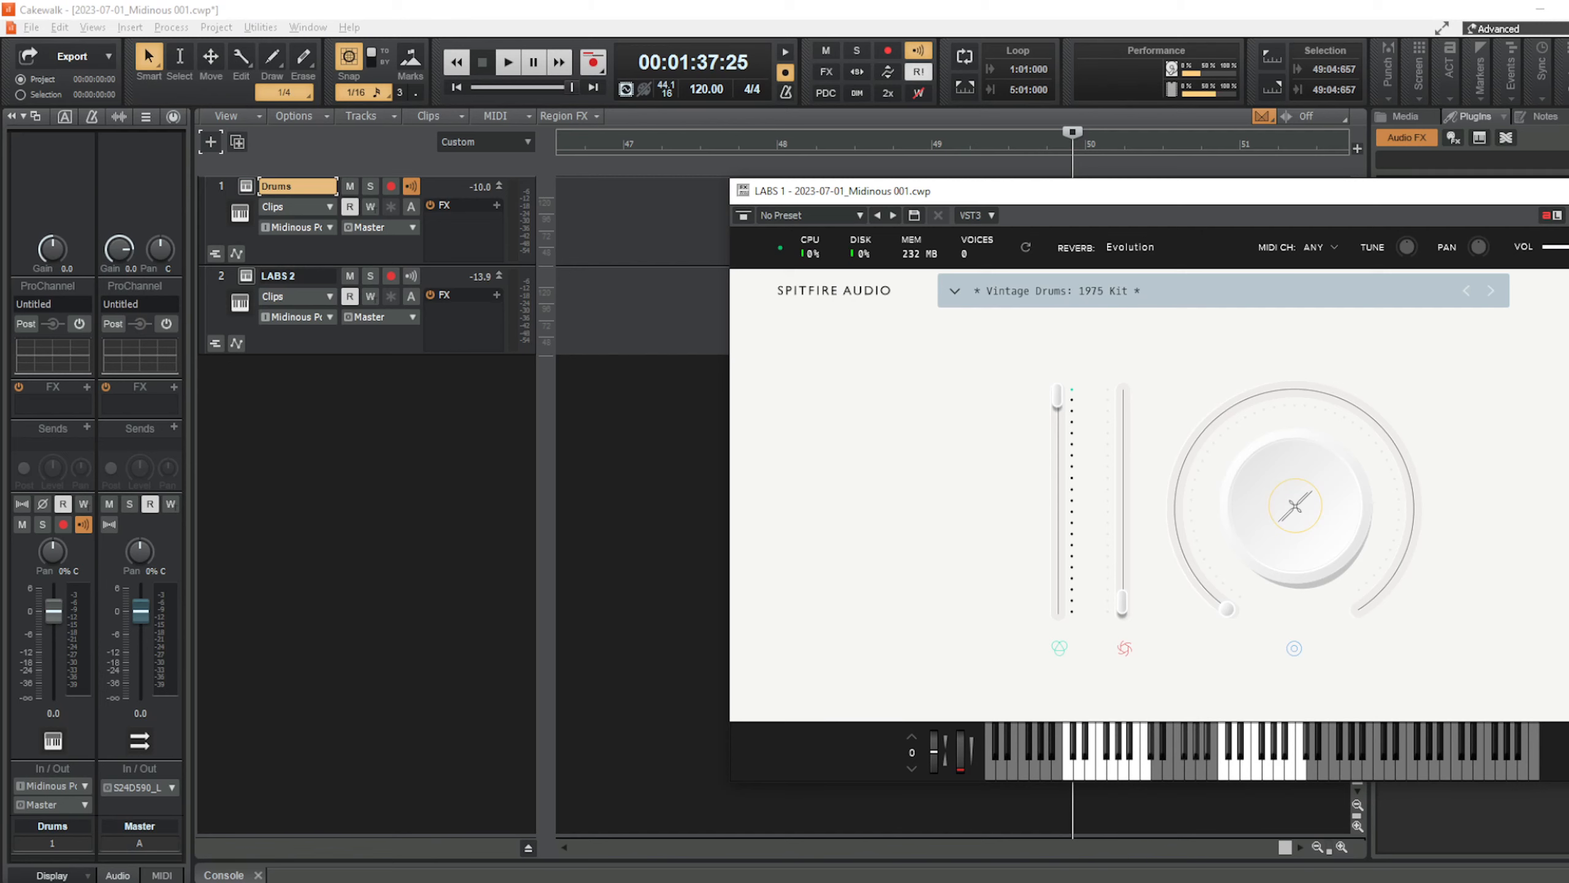
click(954, 291)
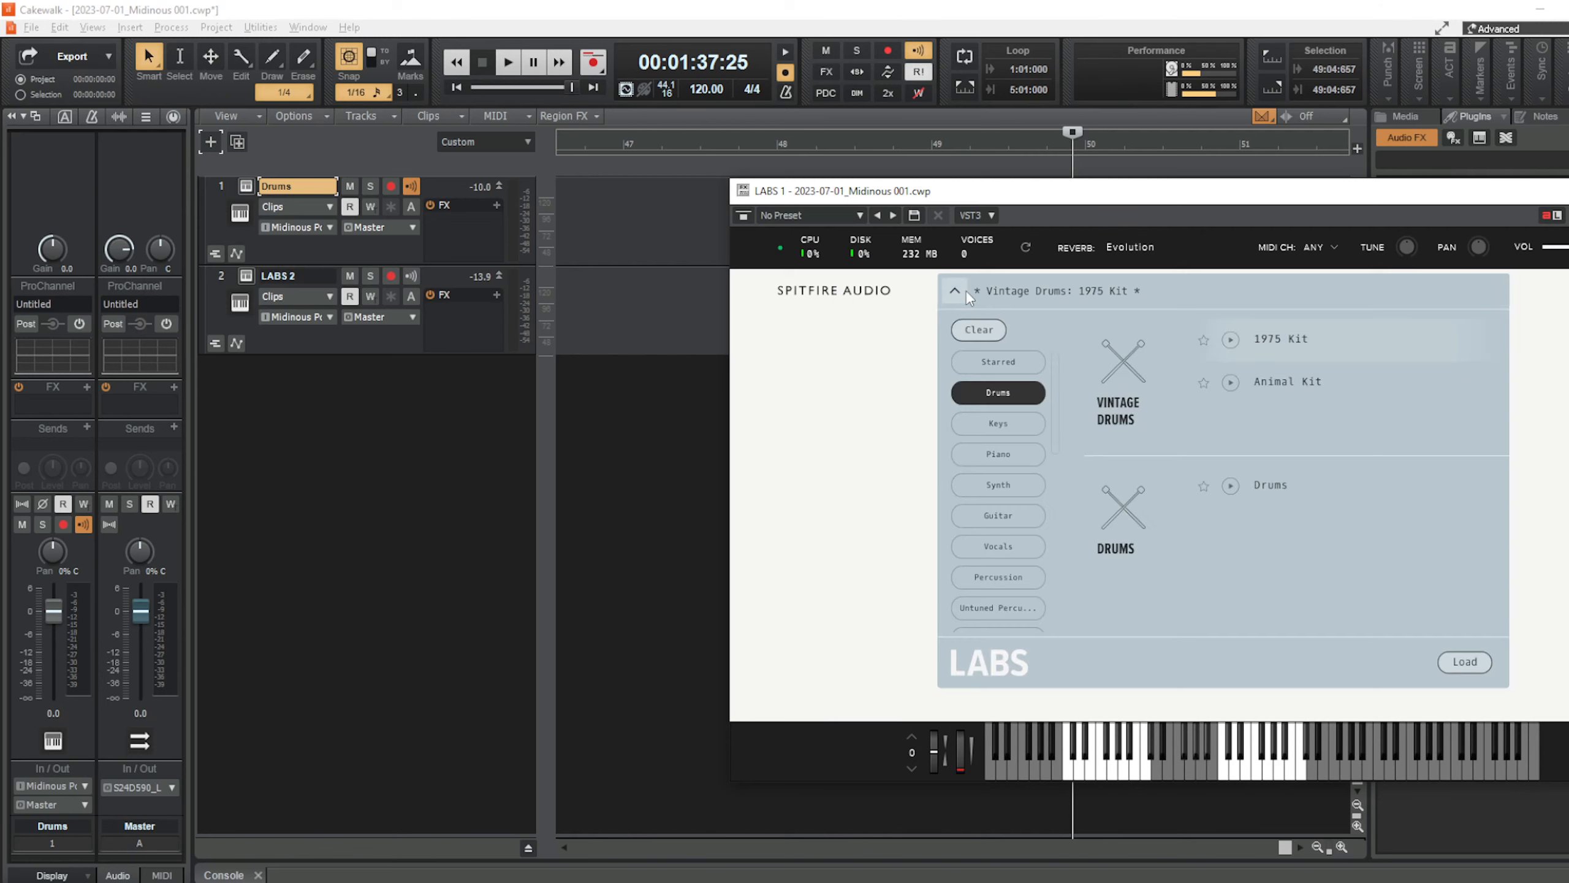
click(1014, 454)
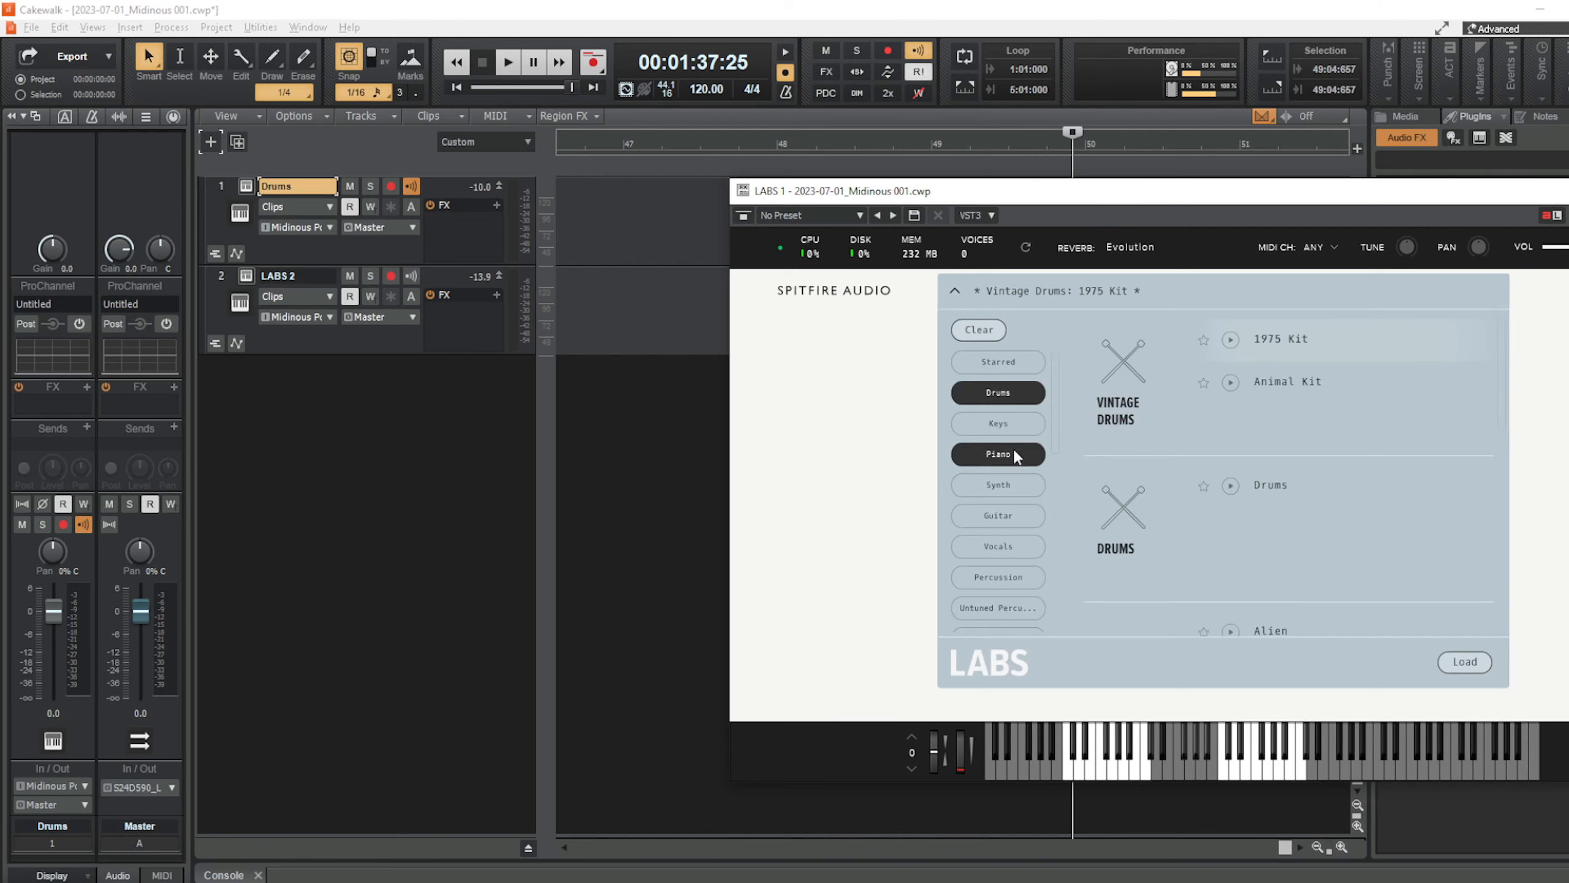
click(1017, 452)
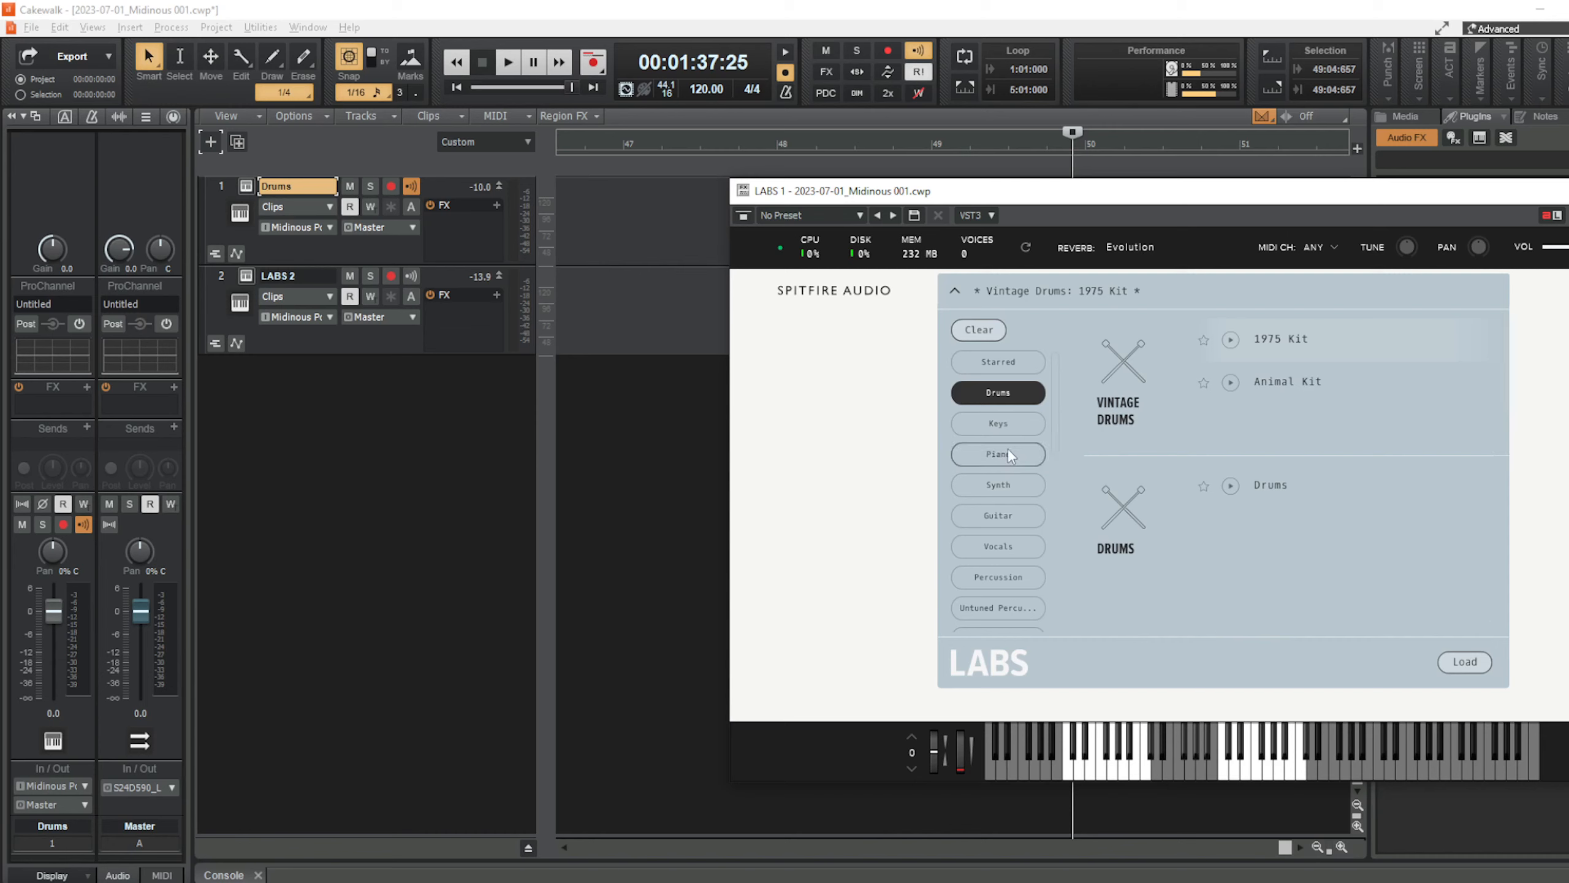
click(1009, 451)
click(1030, 397)
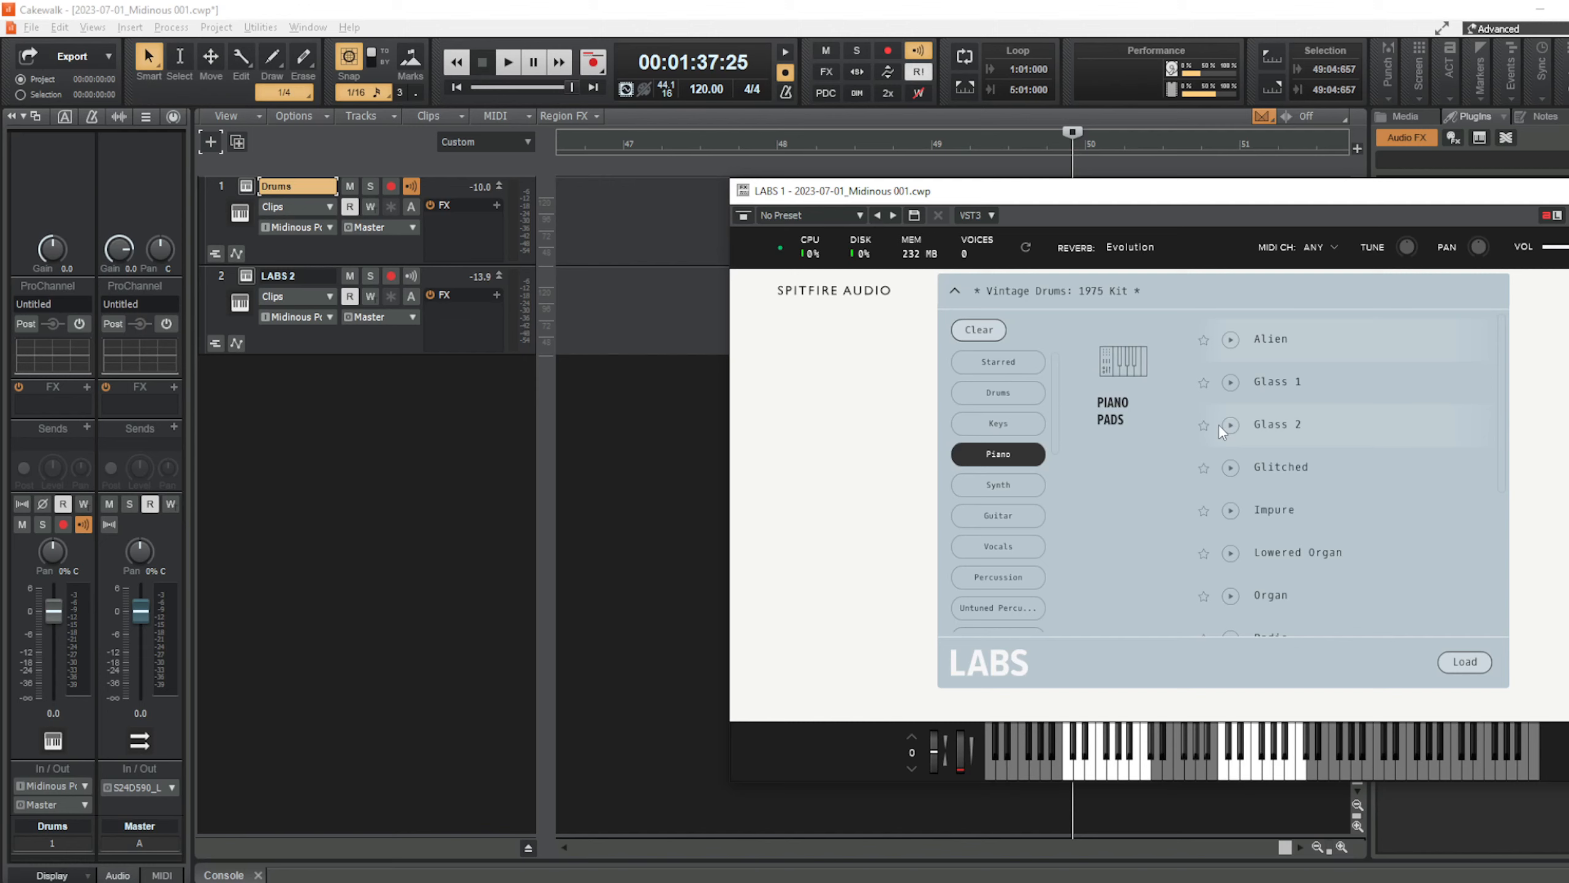
click(1266, 381)
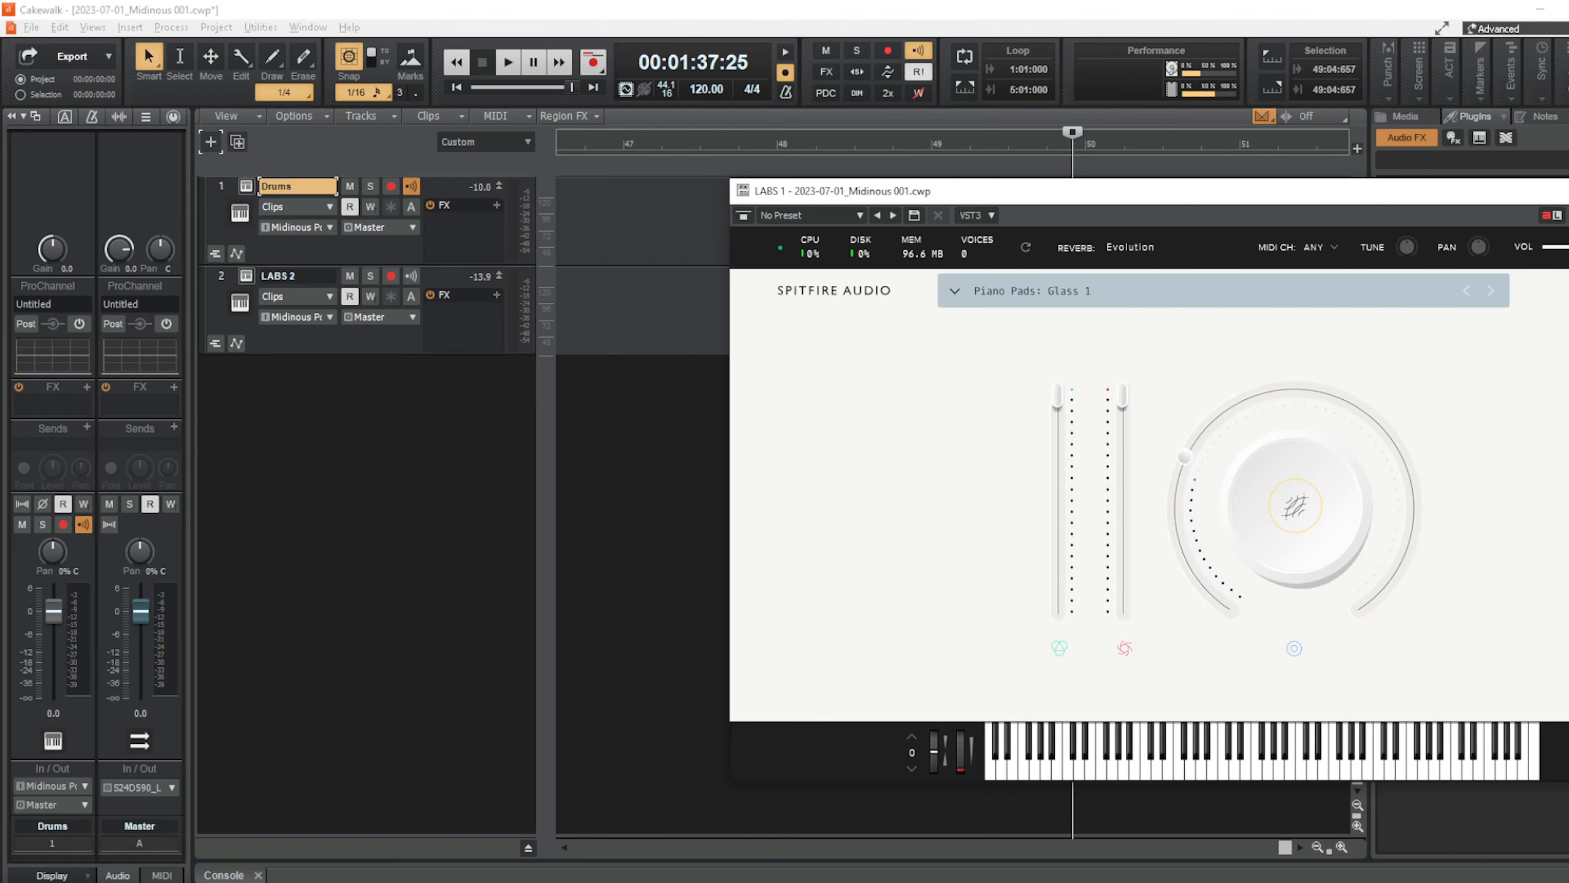
Switch to Midinous and start playing both loops.
key(alt+Tab)
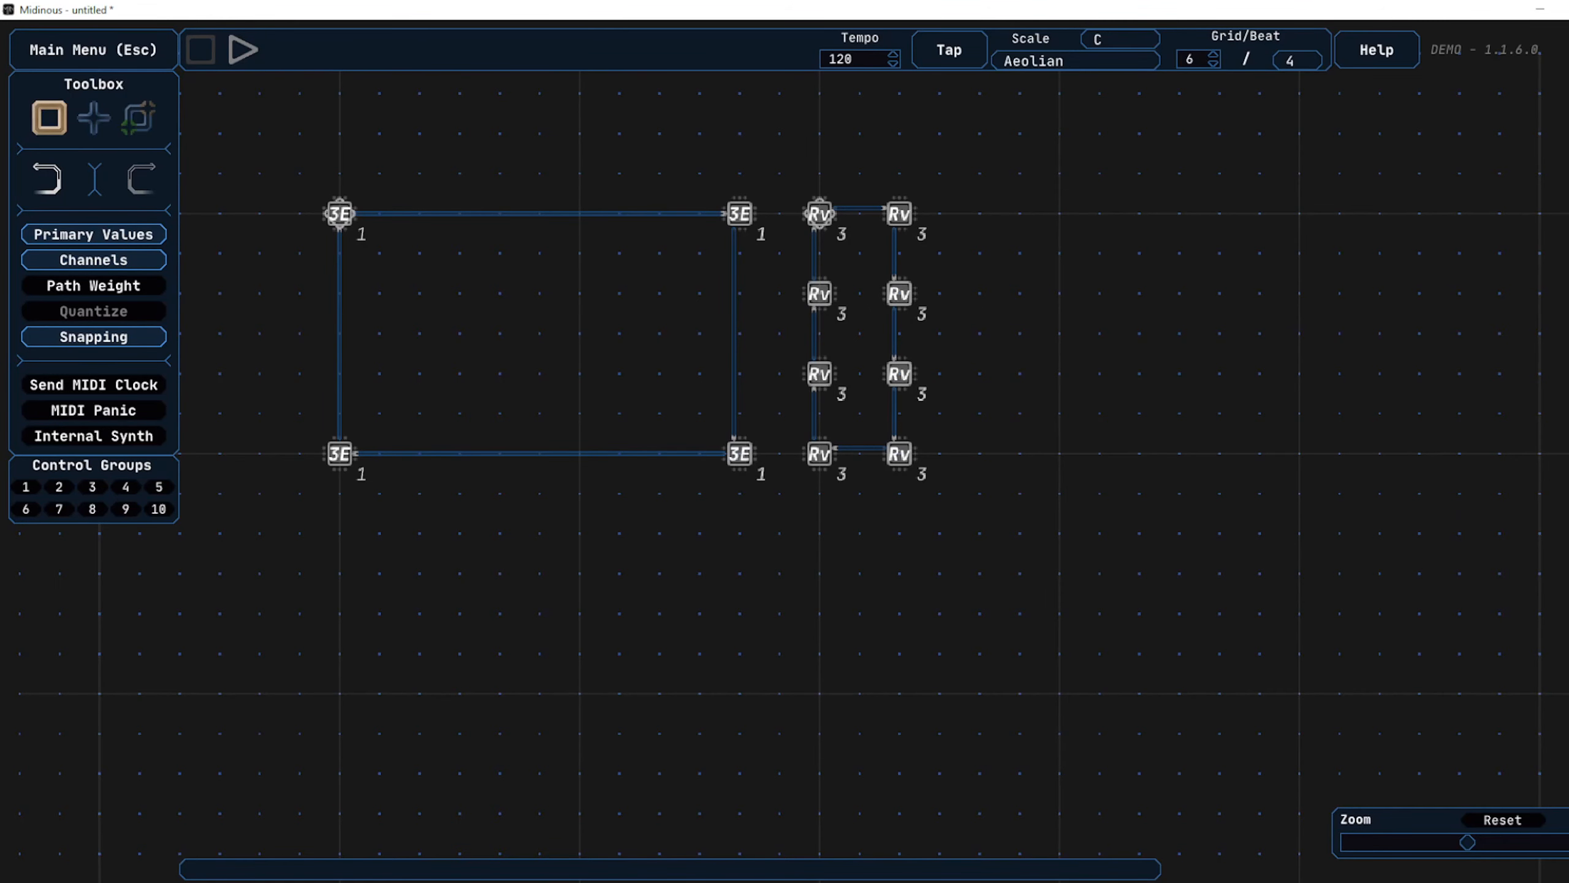
key(space)
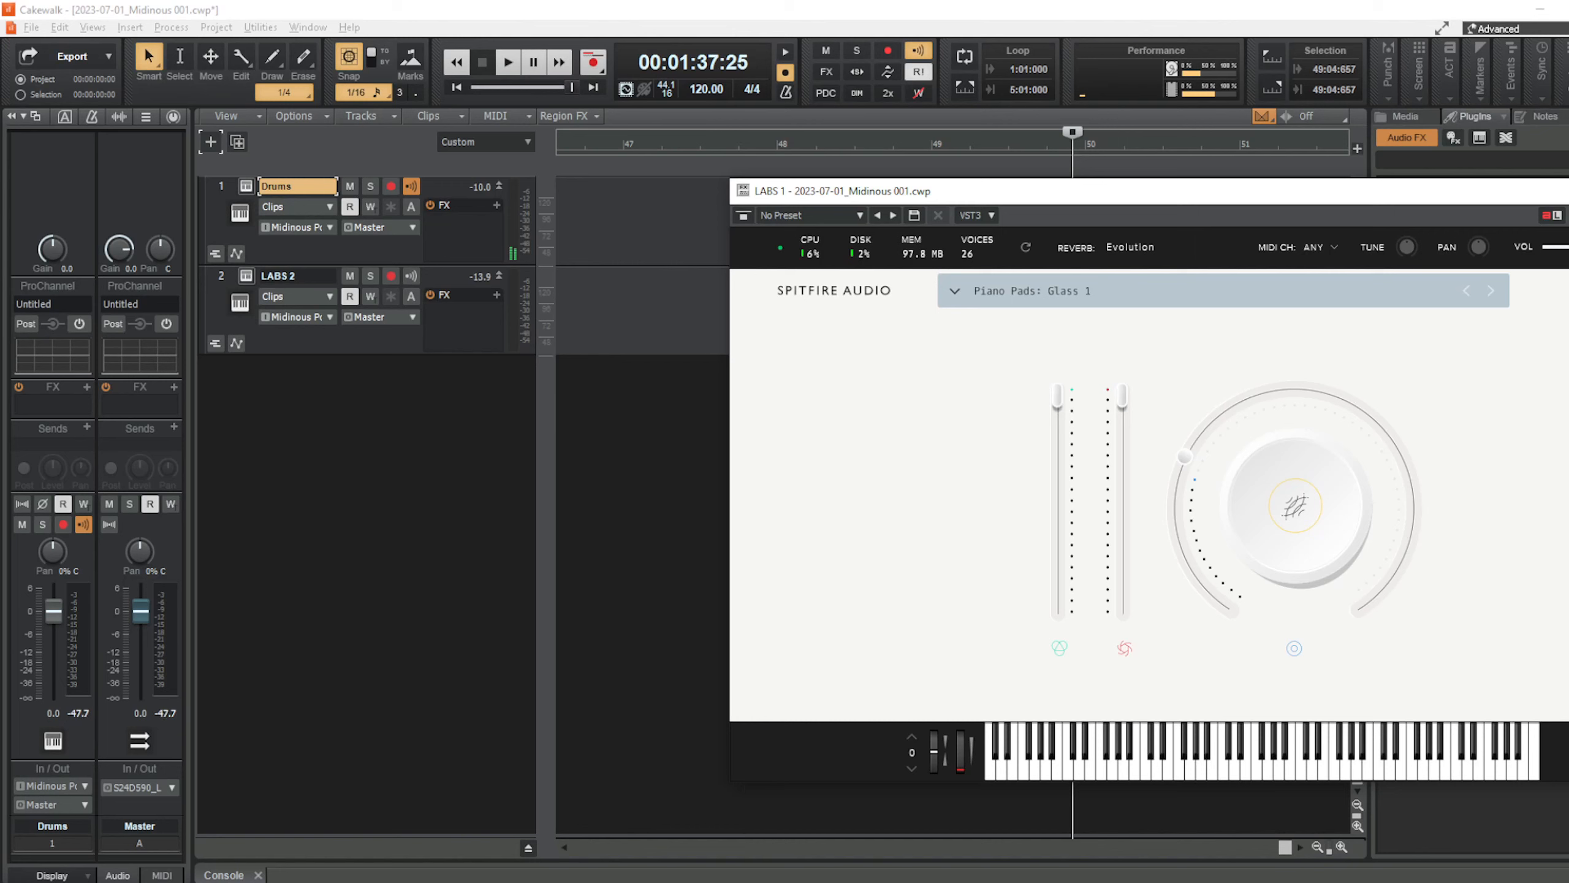
Switch back to Cakewalk, raise the volume in the Drums track's LABS instrument, and enable input echo on the LABS 2 track.
drag(1564, 247, 1568, 247)
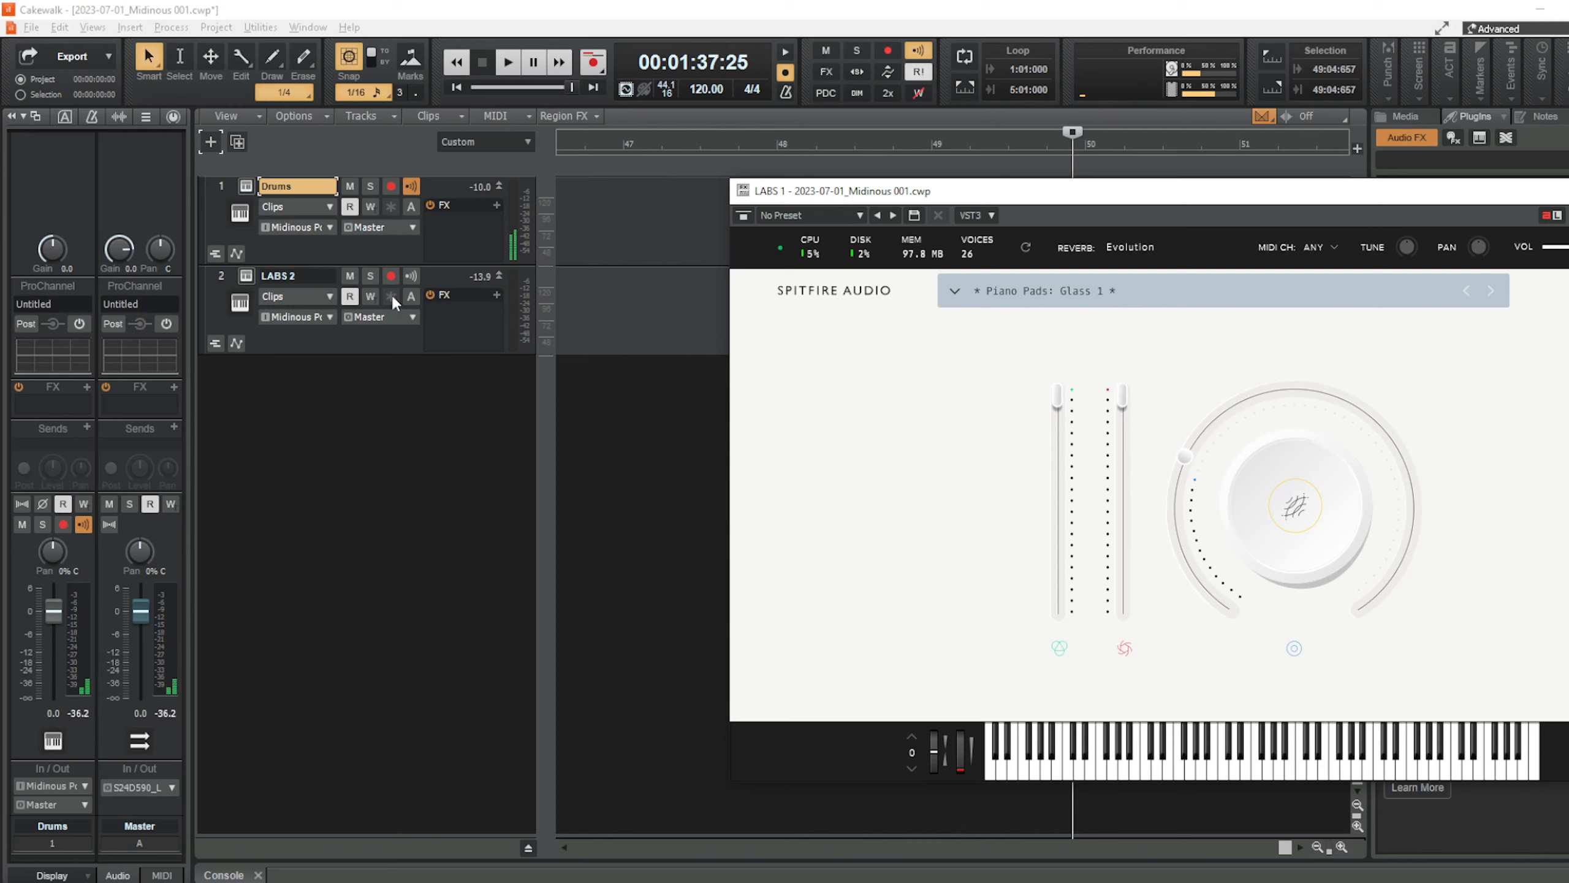
click(411, 277)
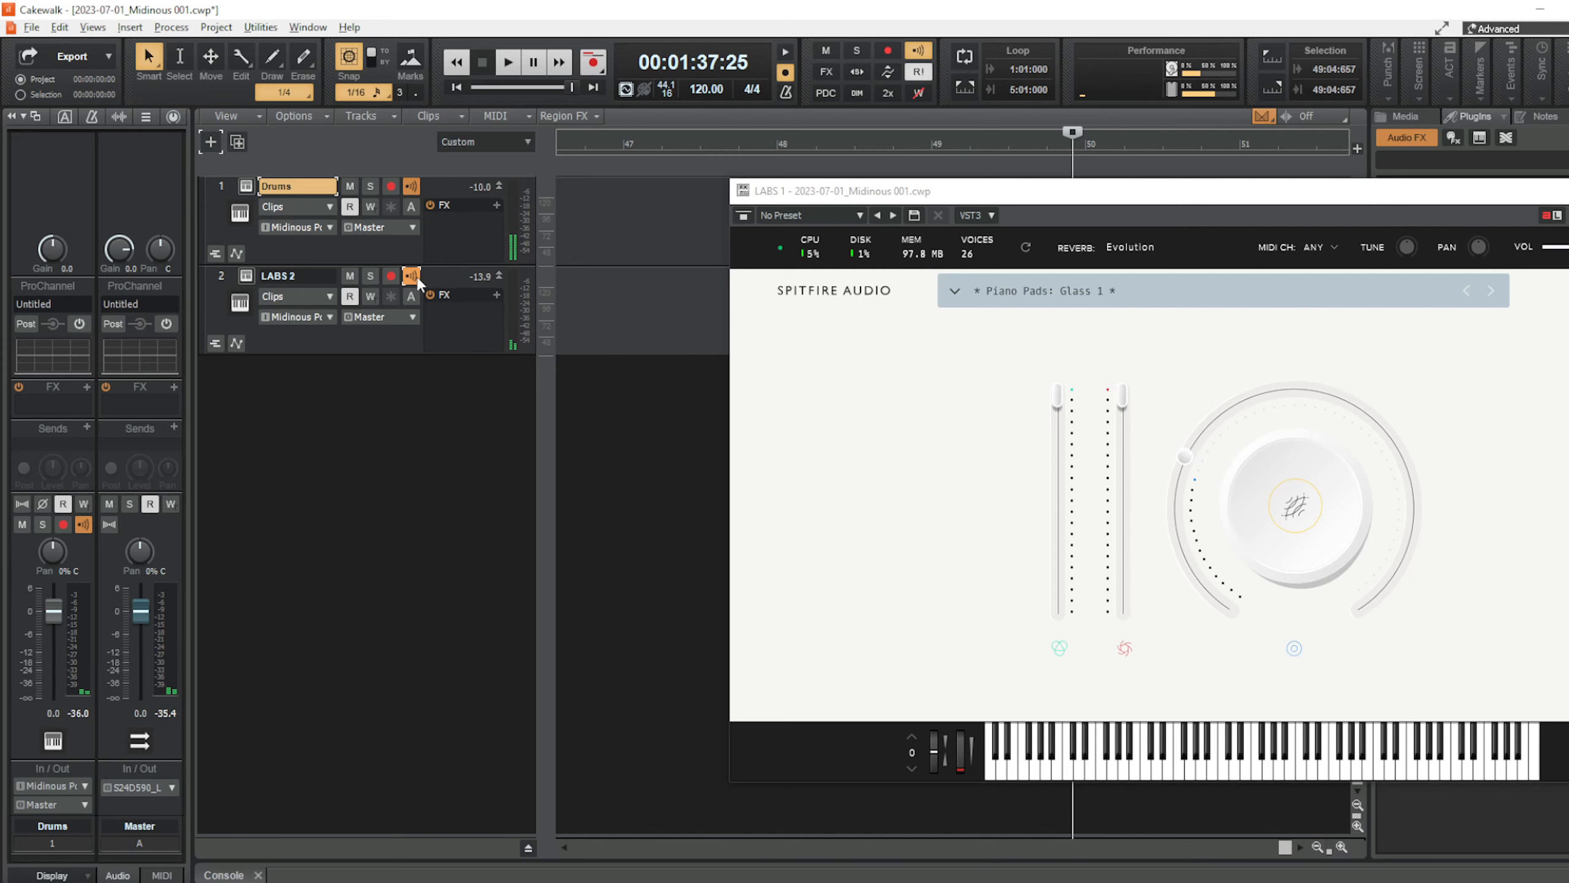
drag(1544, 203, 1383, 235)
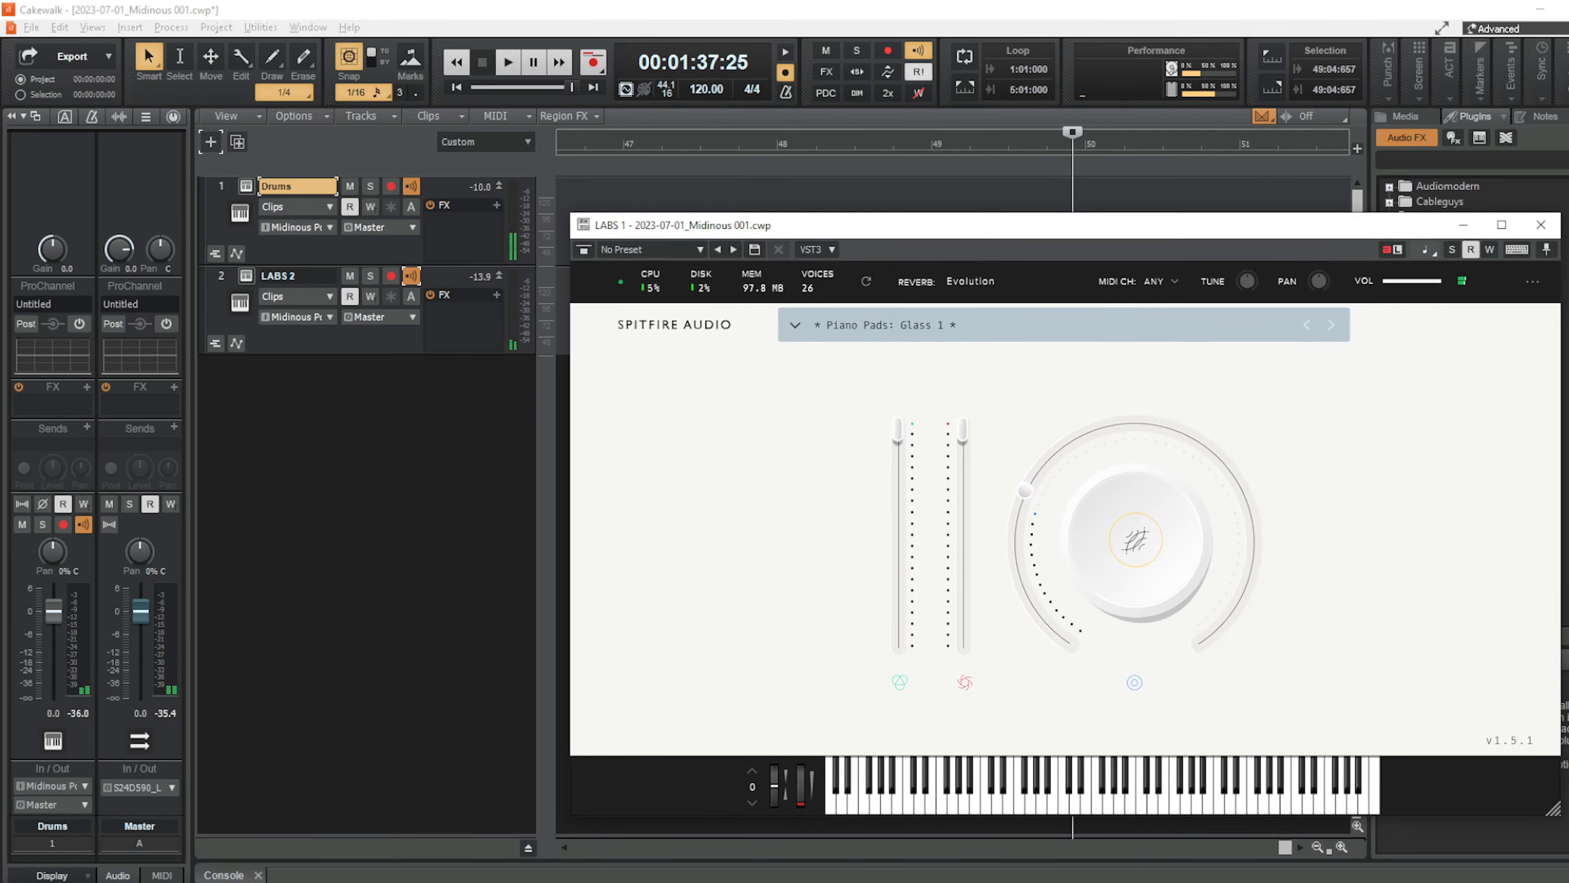
Raise the volume faders of the Drums and LABS 2 tracks to 6.0 dB in Cakewalk.
key(alt+Tab)
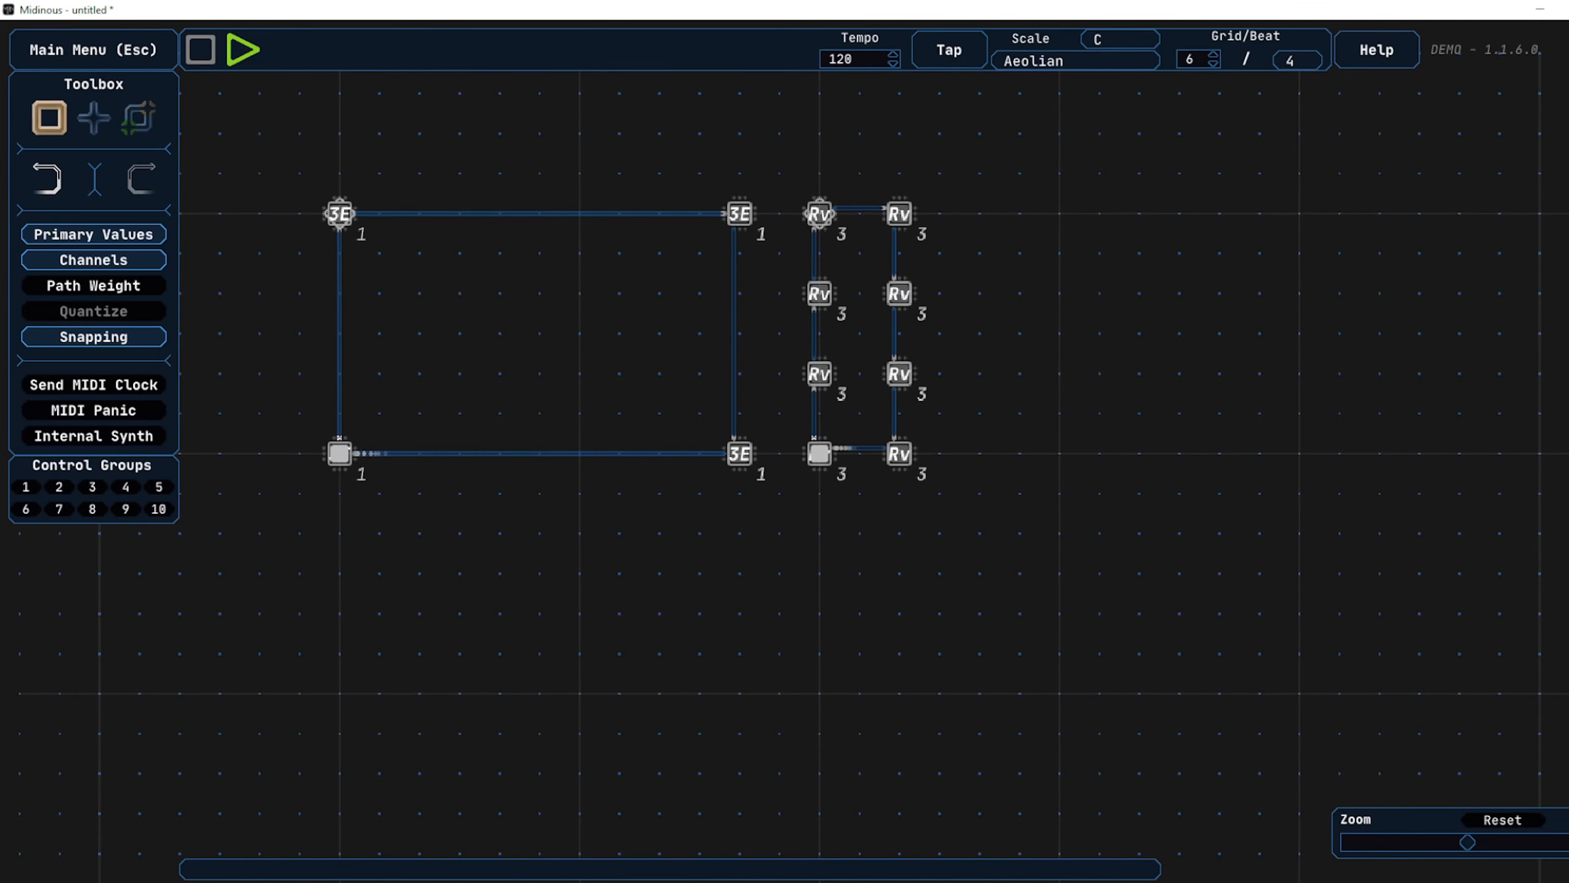
key(alt+Tab)
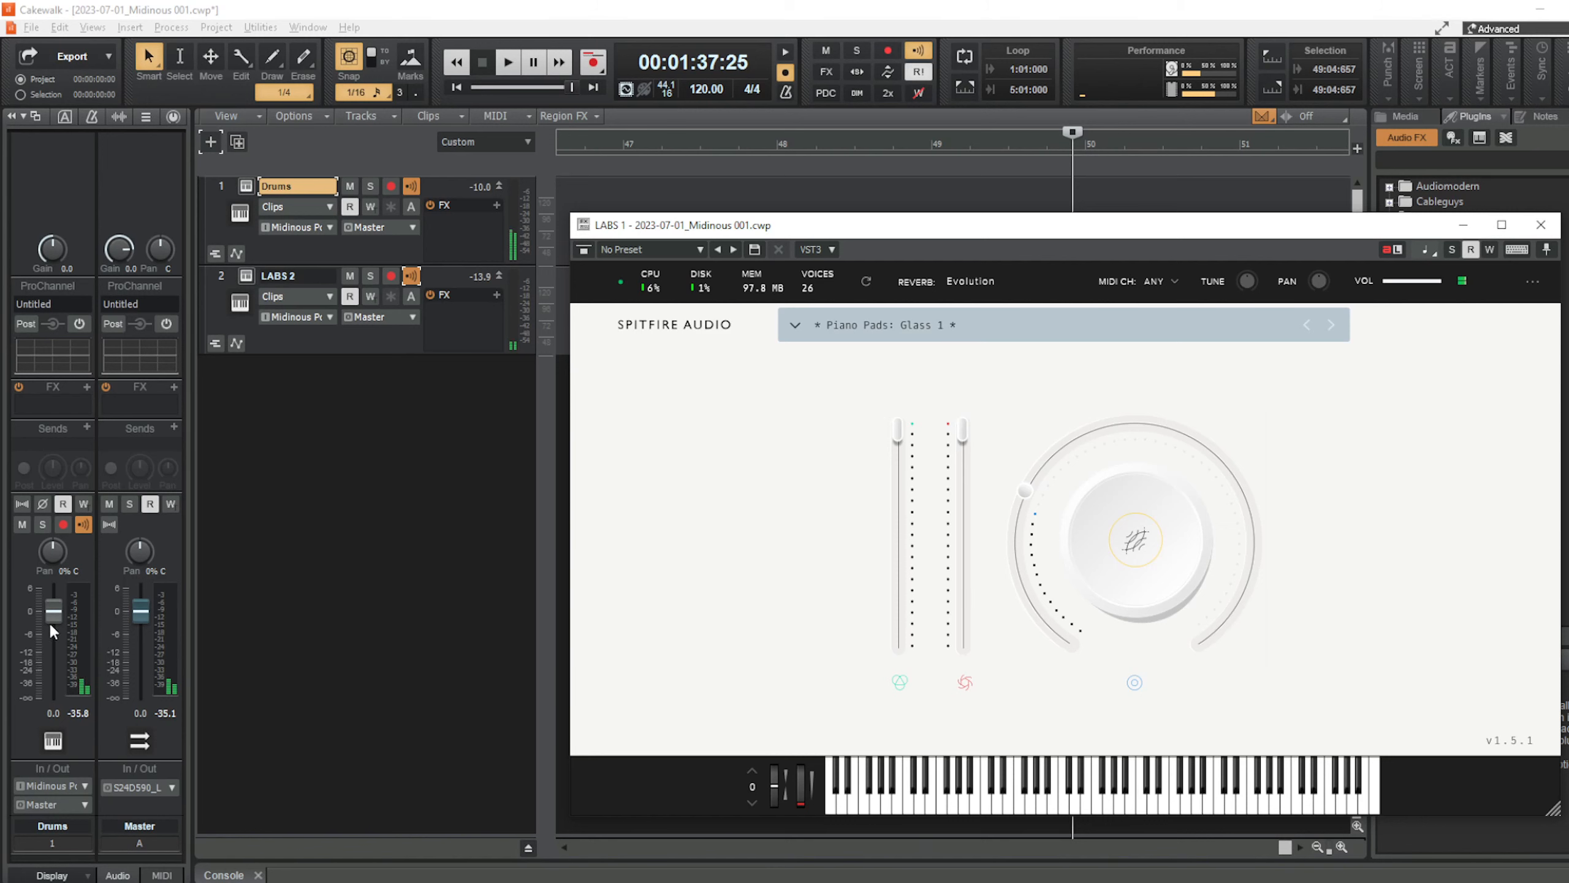
drag(53, 630, 53, 590)
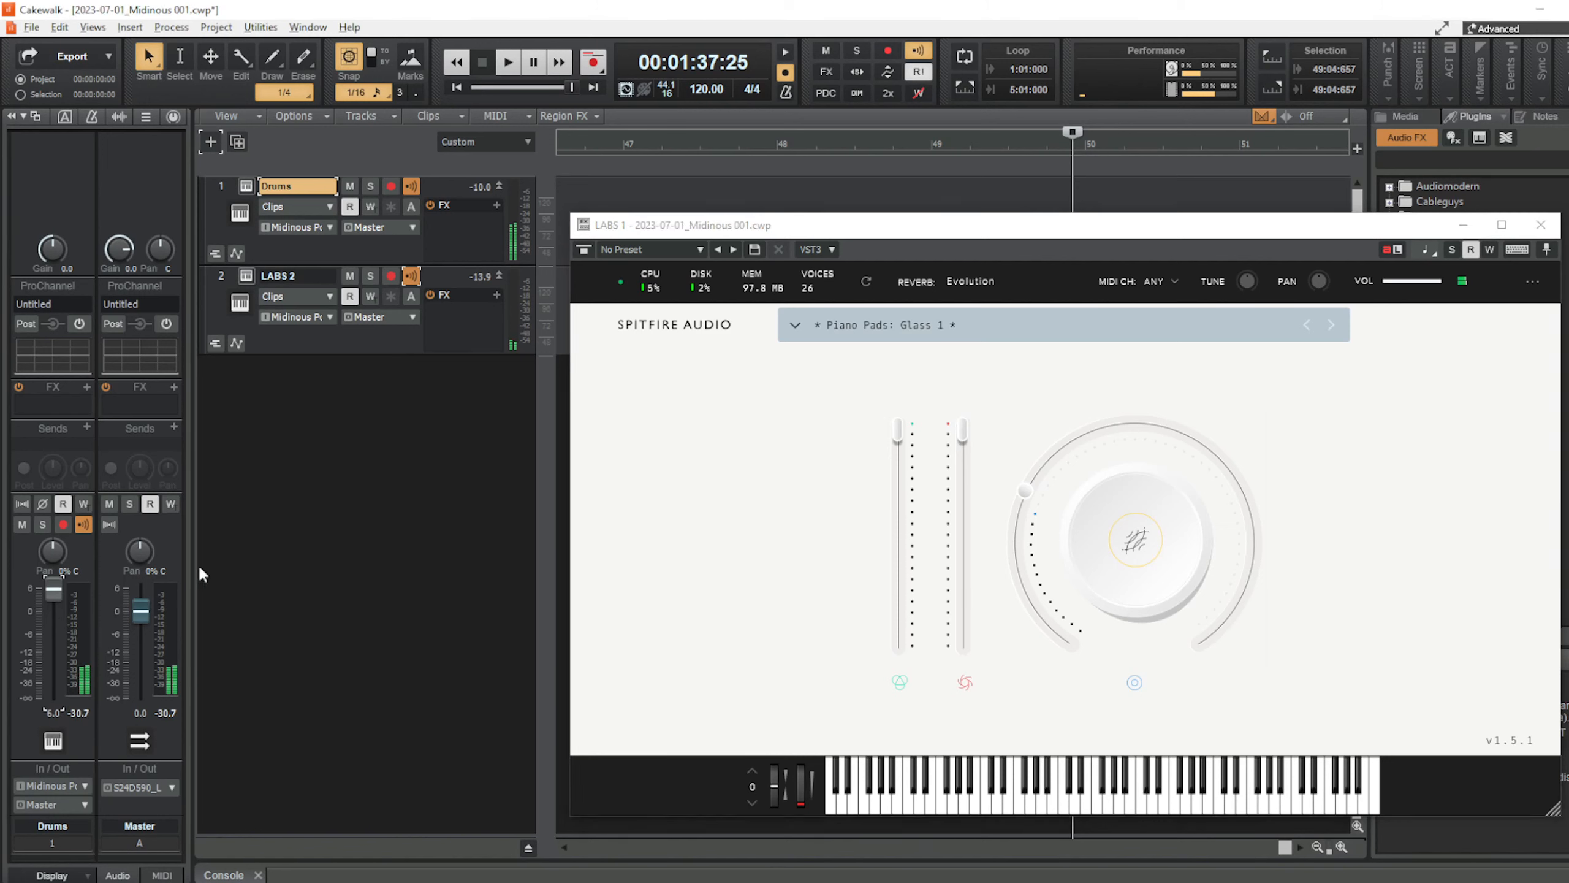
click(217, 283)
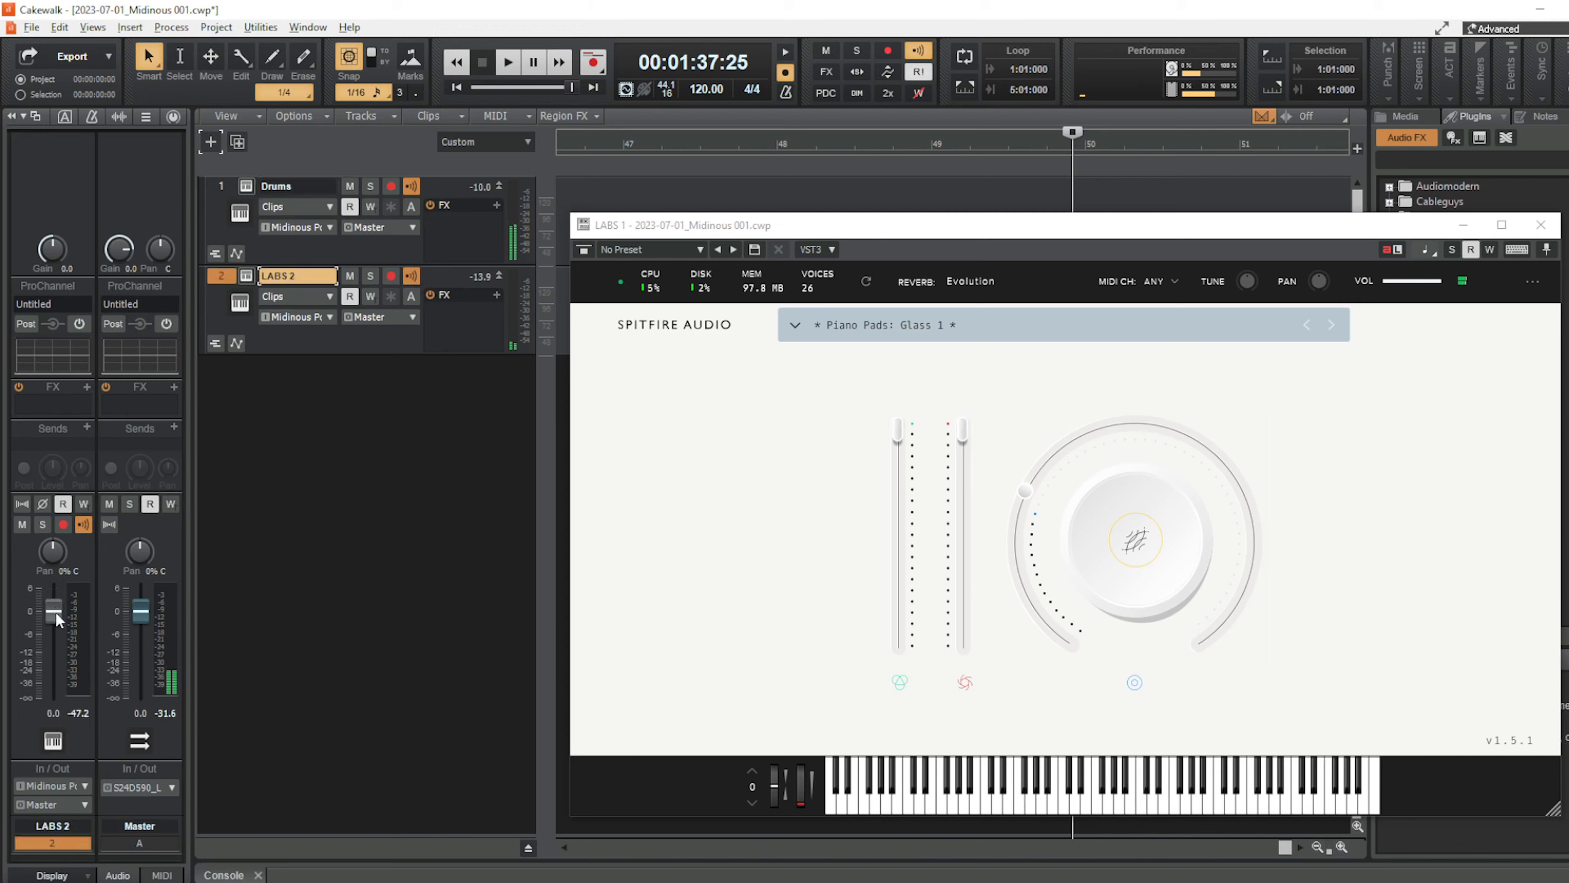
drag(57, 618, 57, 597)
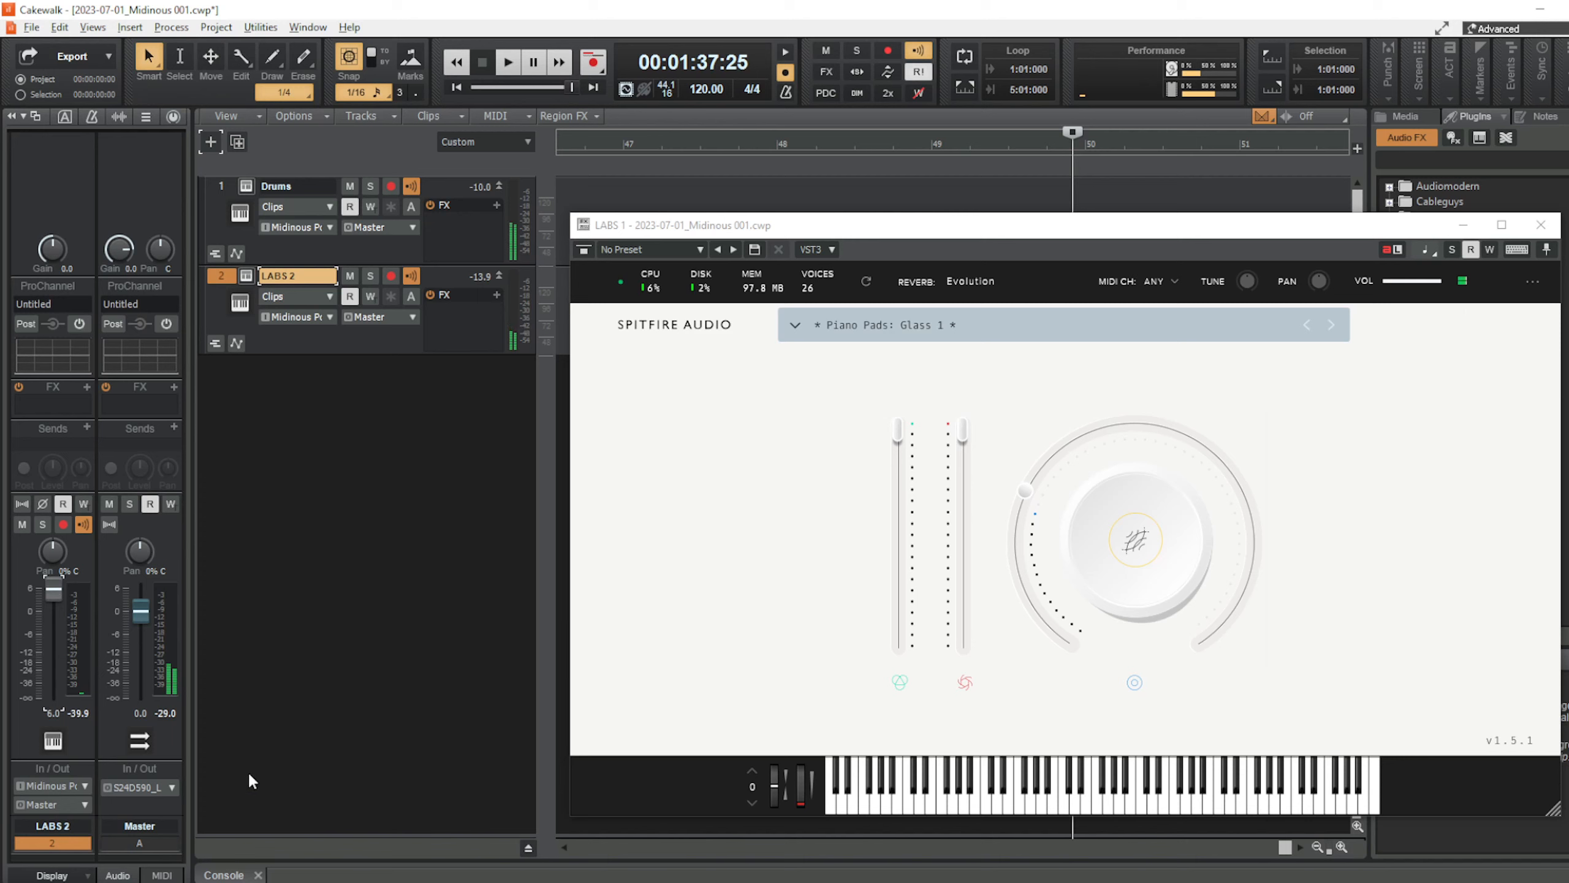
Switch to Midinous to stop both loops, and return to Cakewalk to close the LABS 1 instrument window.
mouse_move(331, 882)
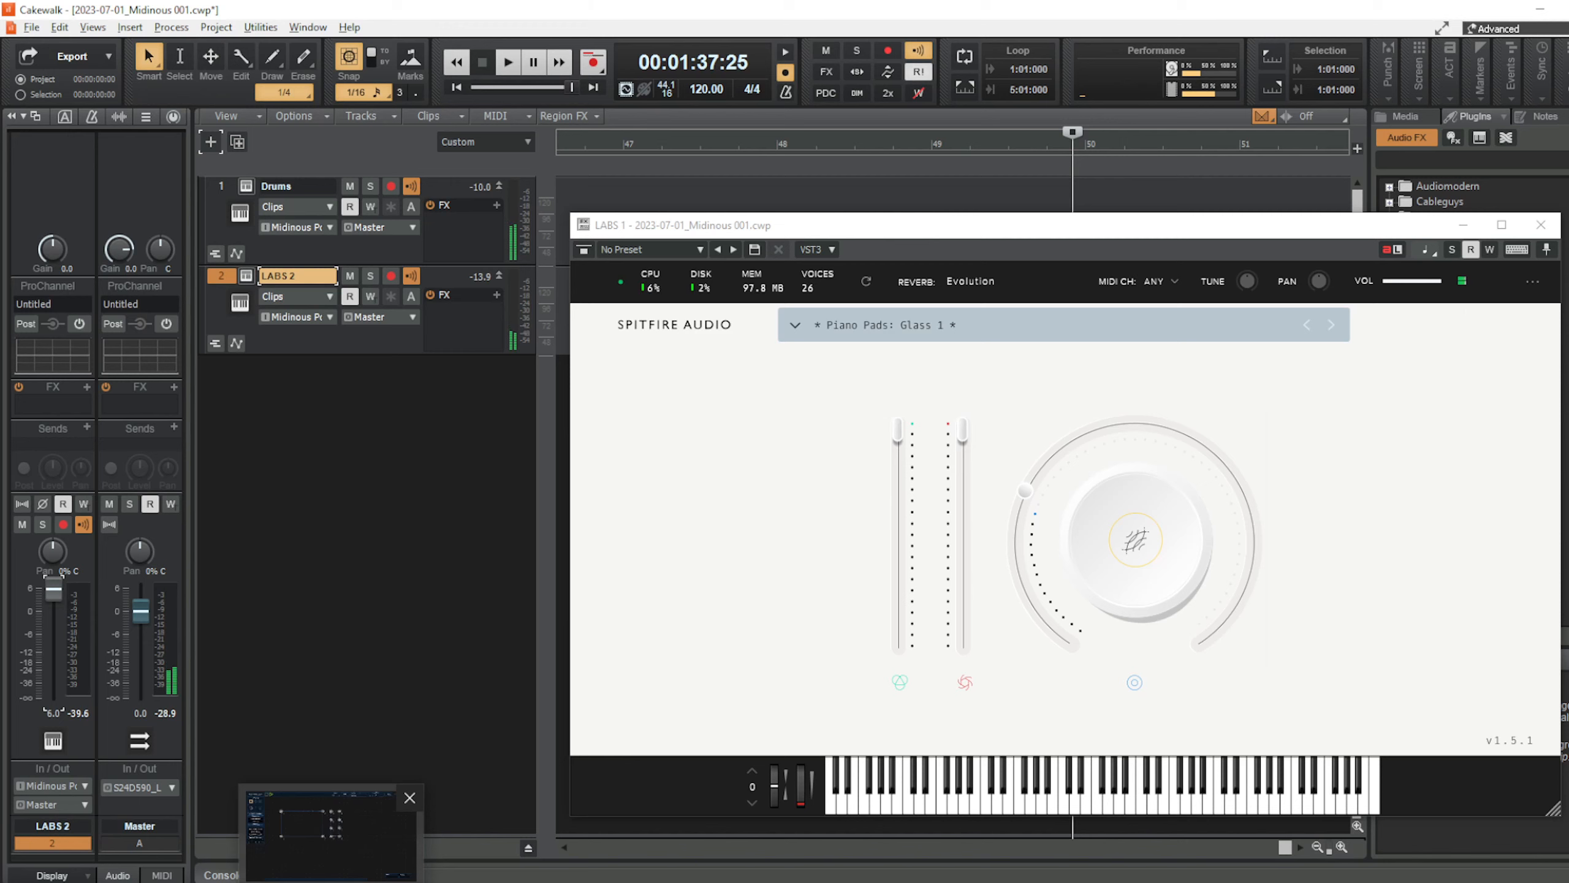
click(330, 834)
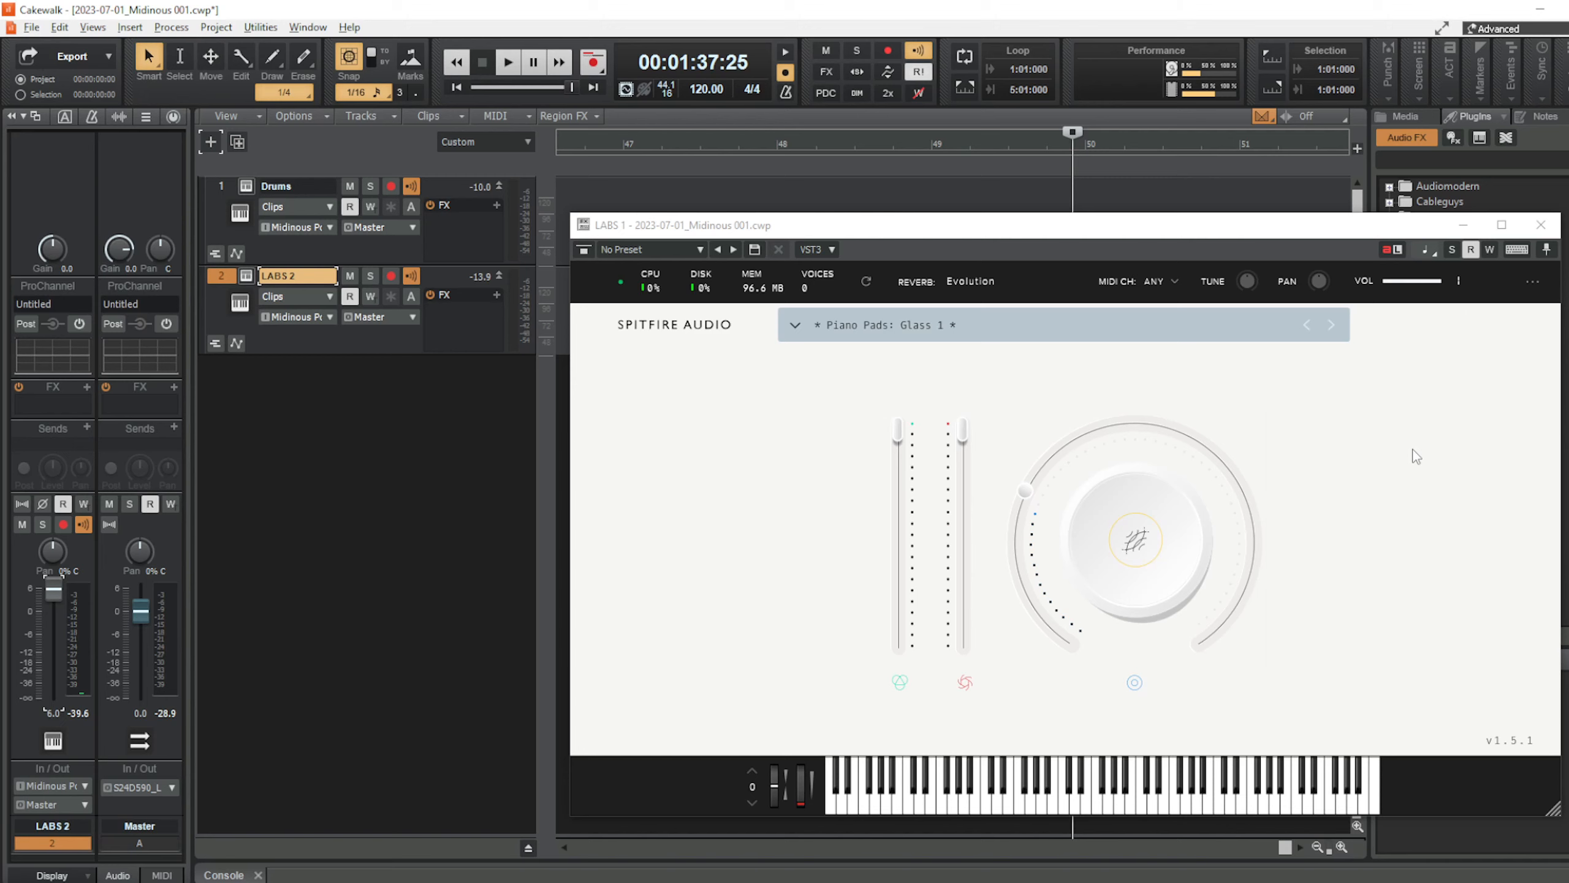
click(1541, 224)
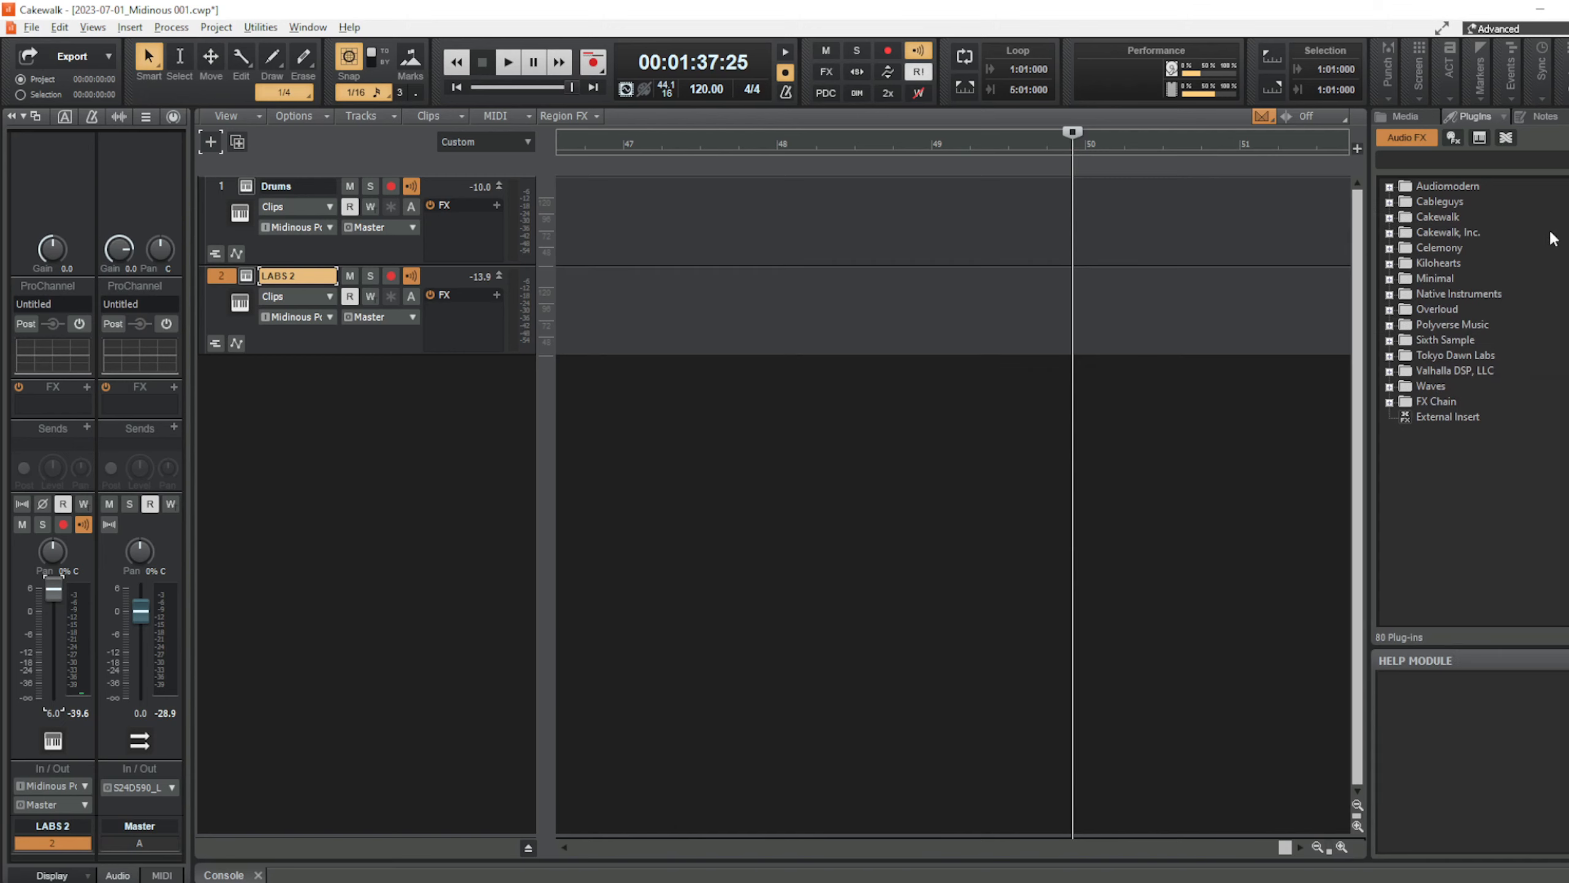
click(31, 28)
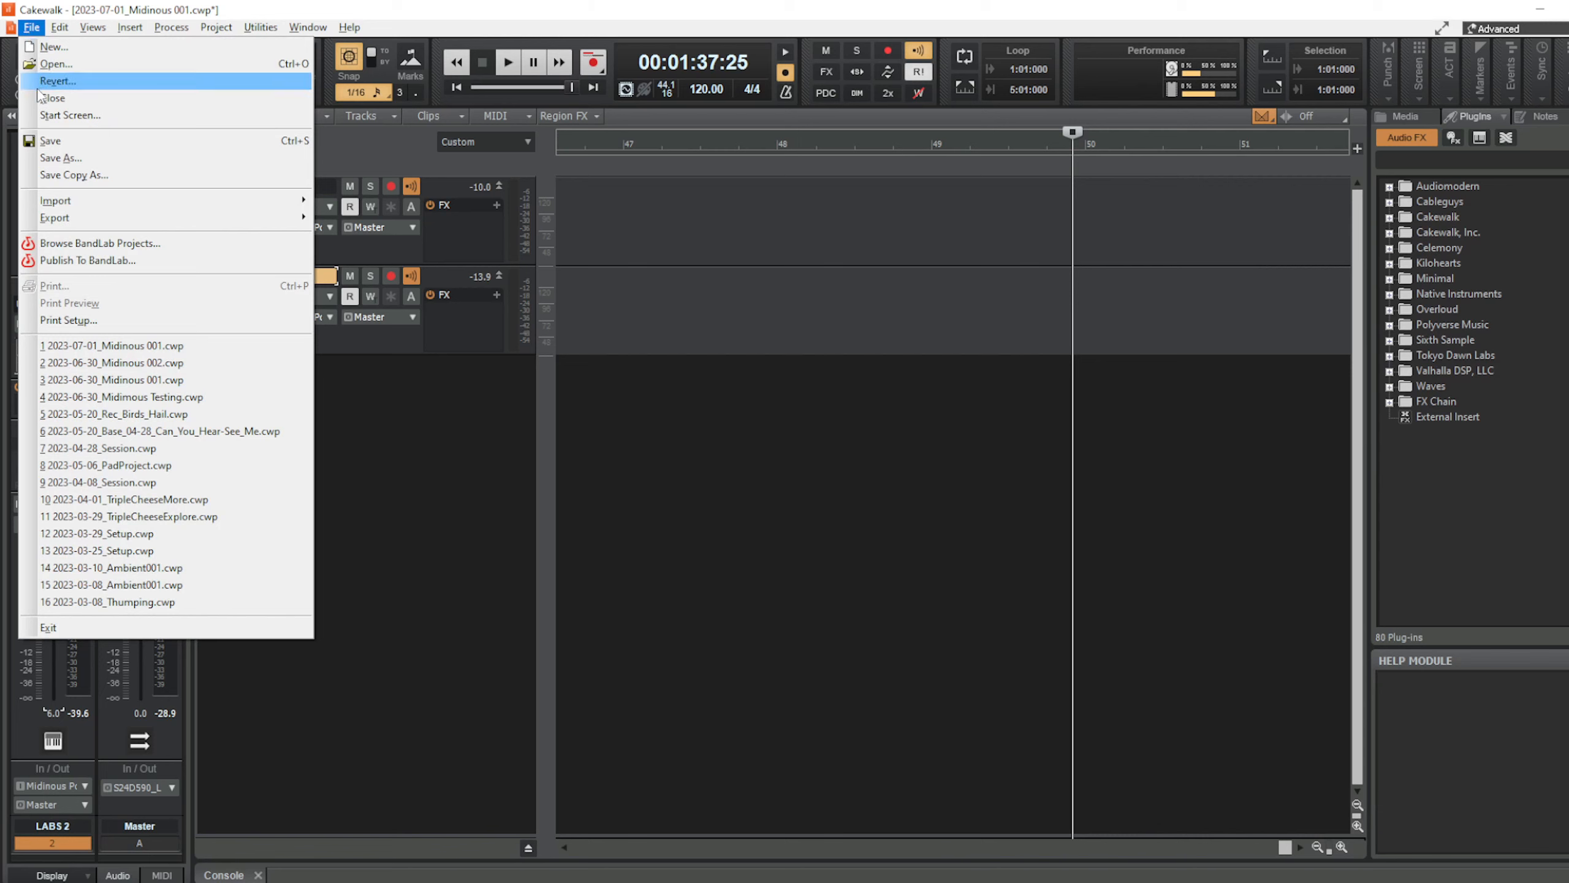
click(58, 98)
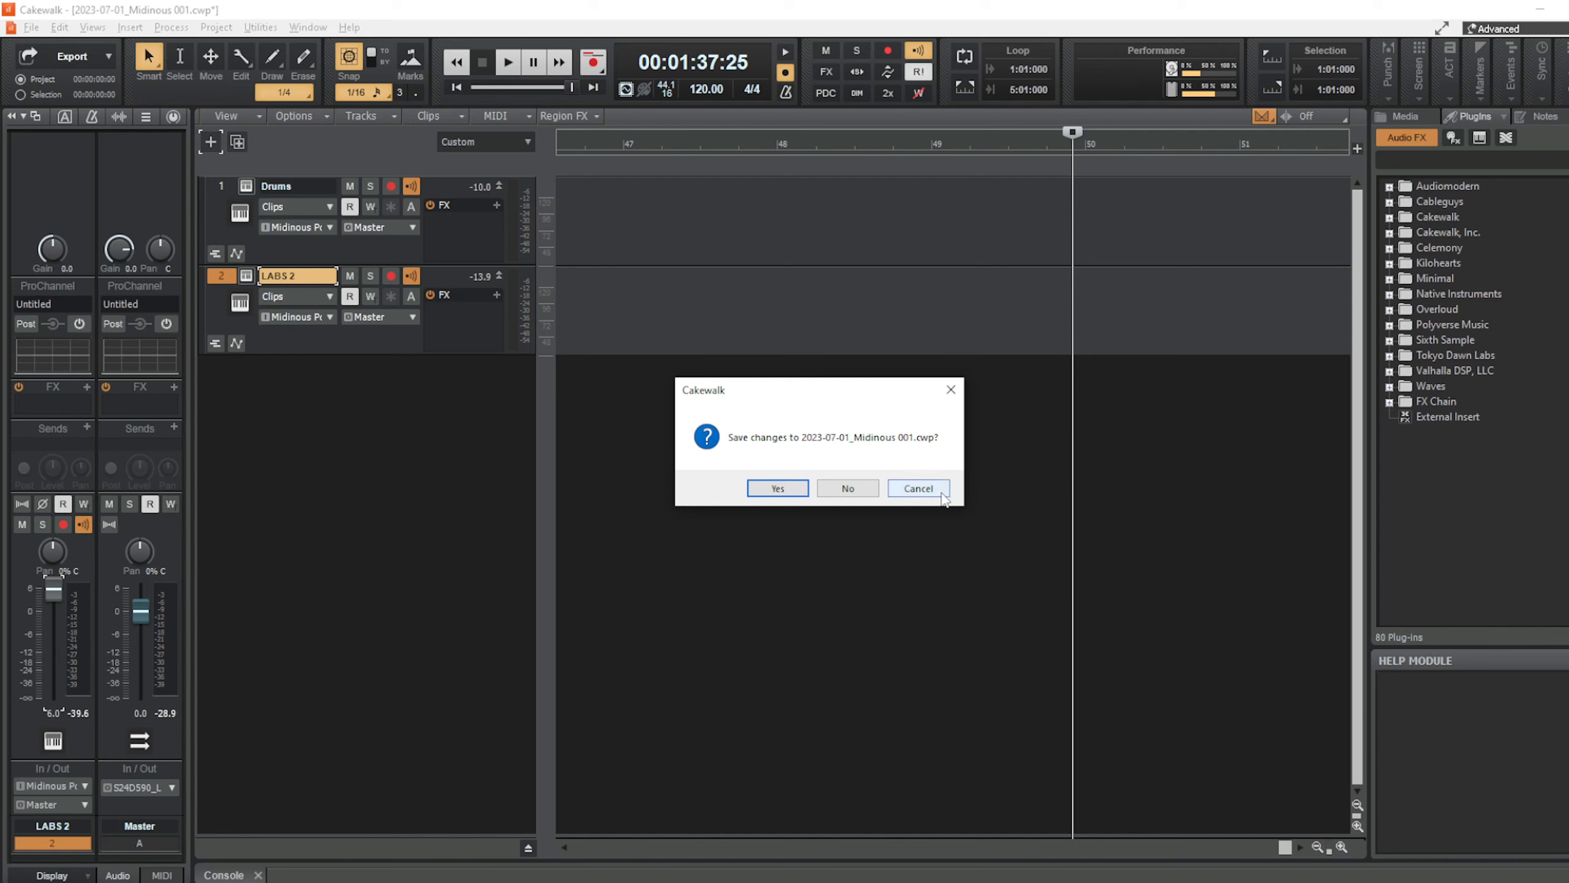
click(936, 491)
click(28, 27)
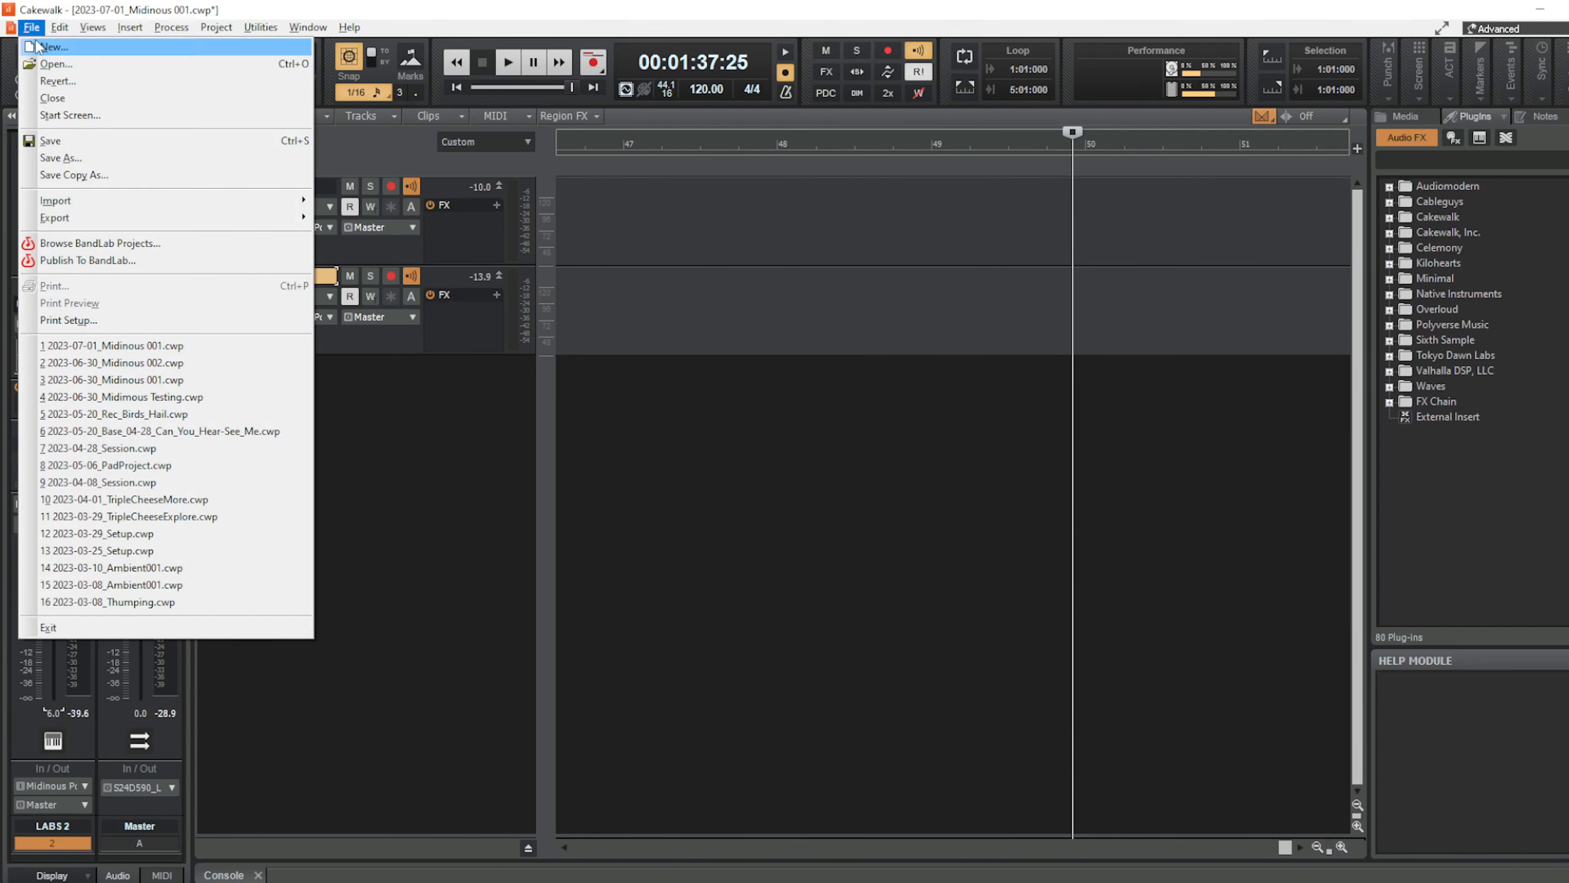
click(56, 91)
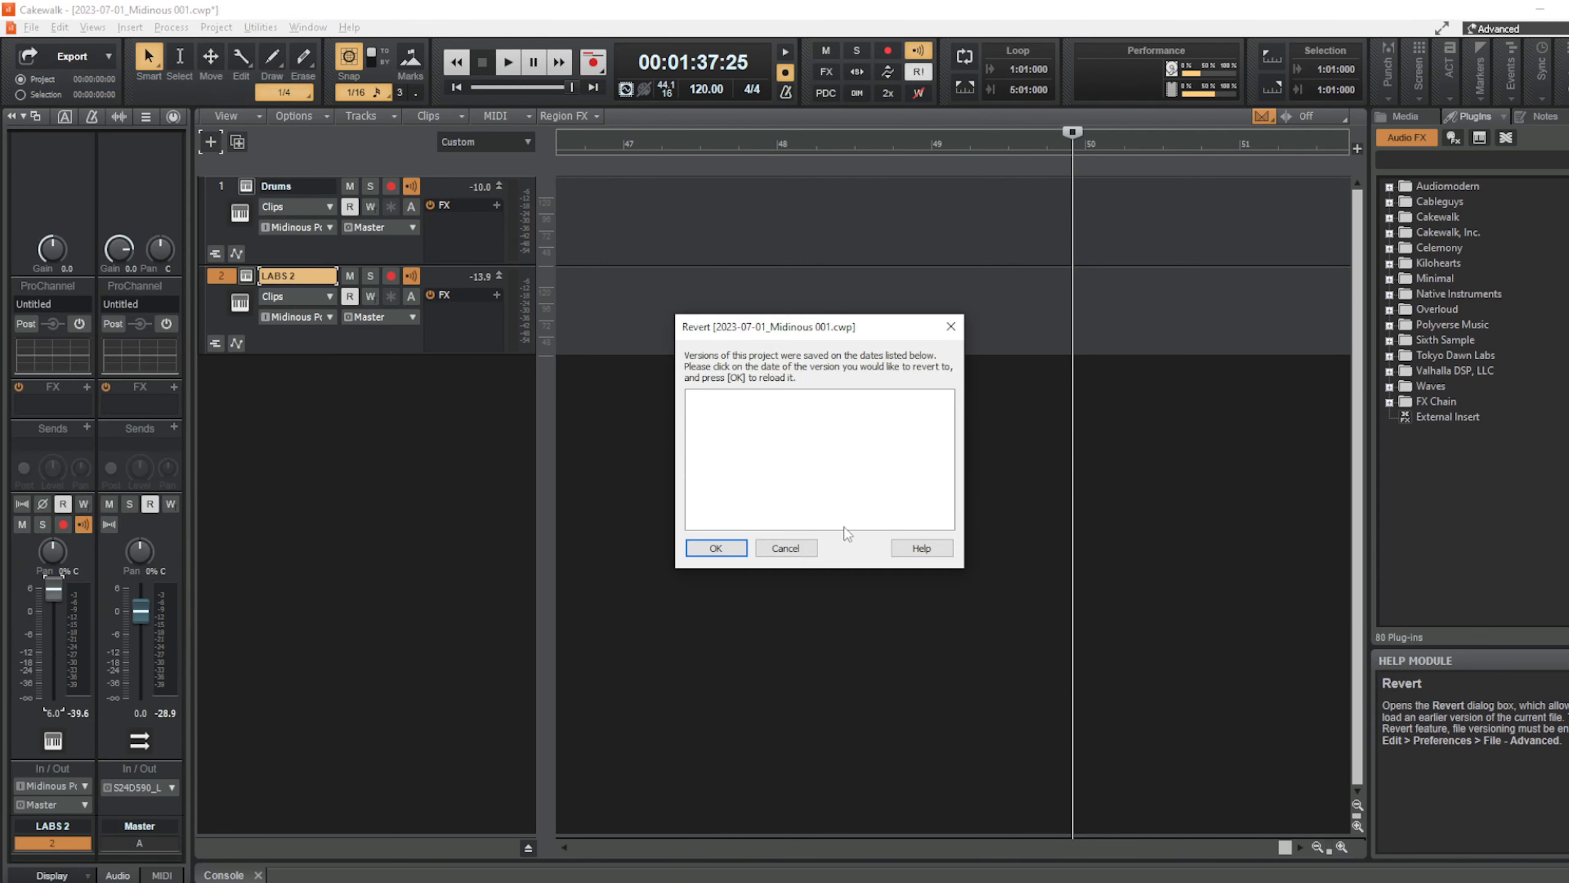
click(785, 547)
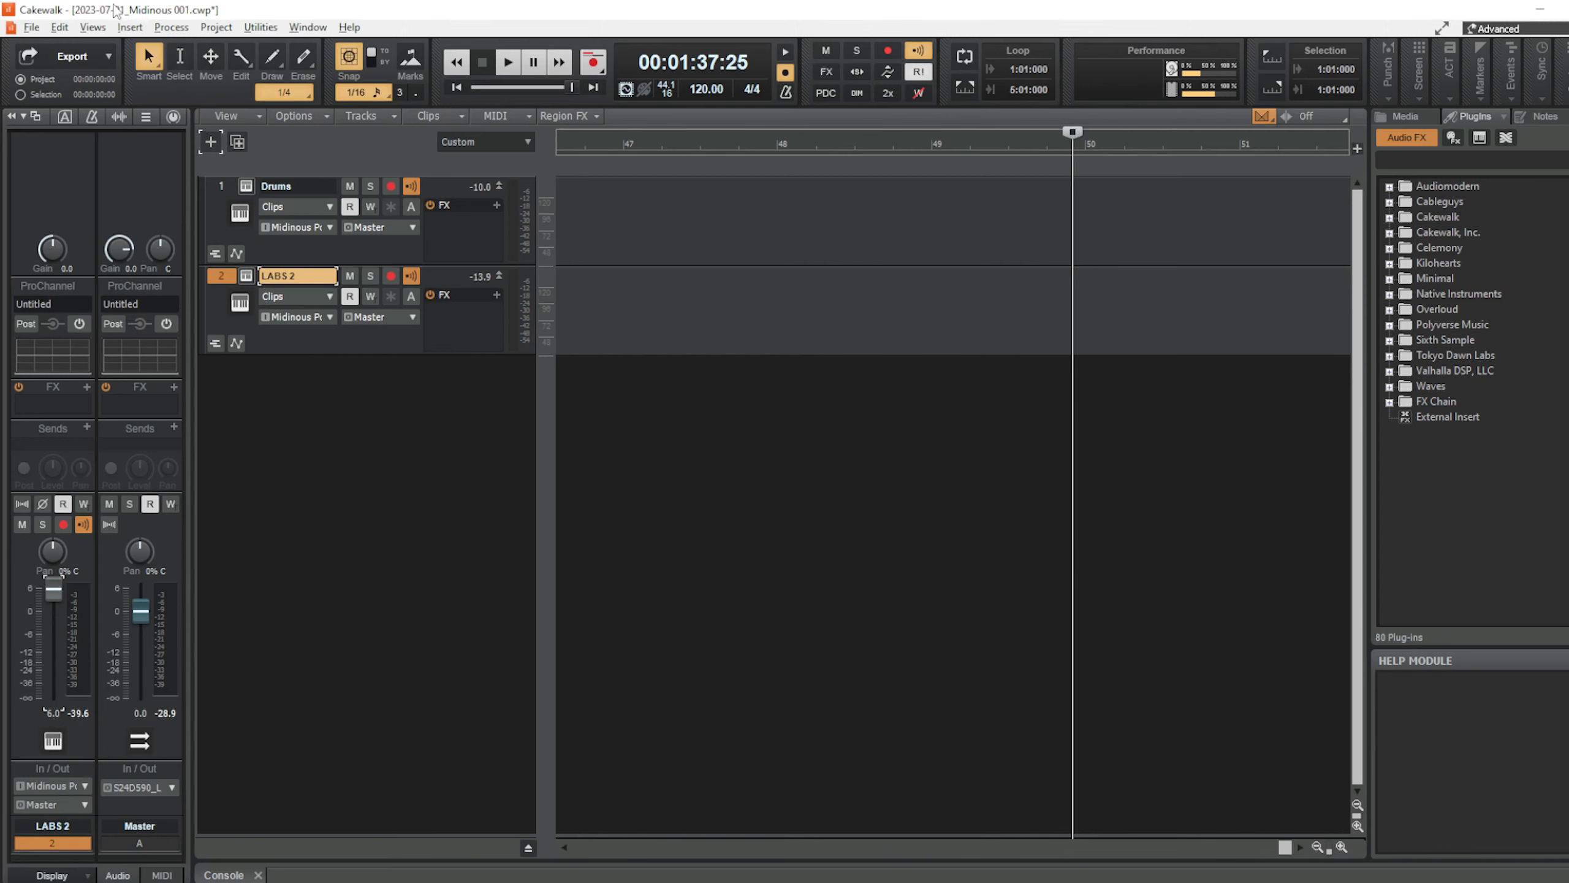
Close the current project without saving and reopen 2023-07-01_Midinous 001.cwp from the recent projects.
click(31, 27)
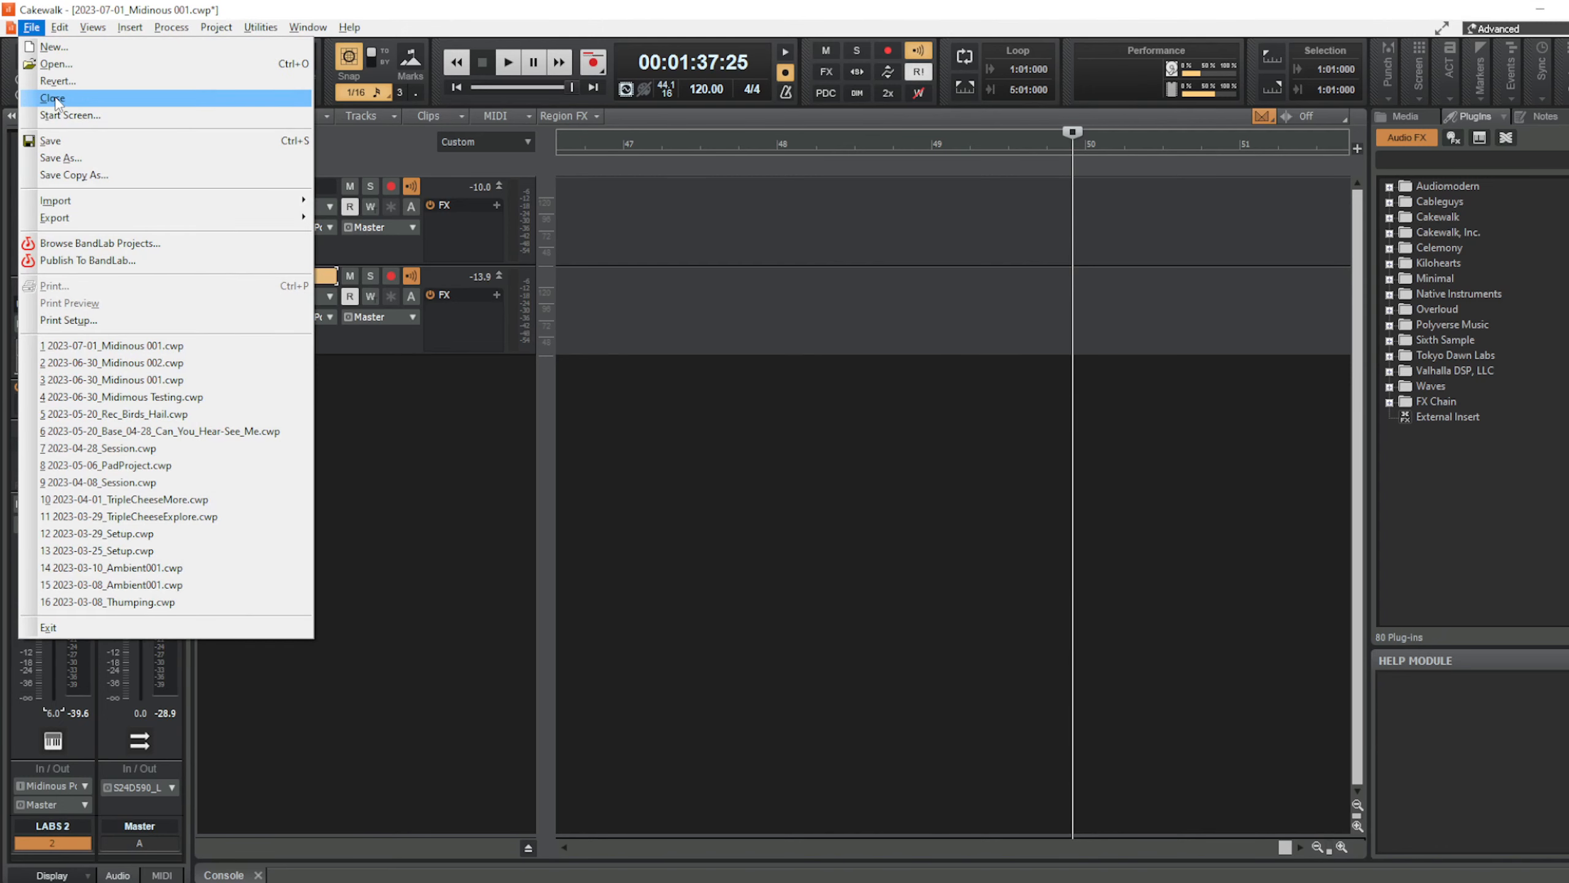
click(63, 102)
click(837, 487)
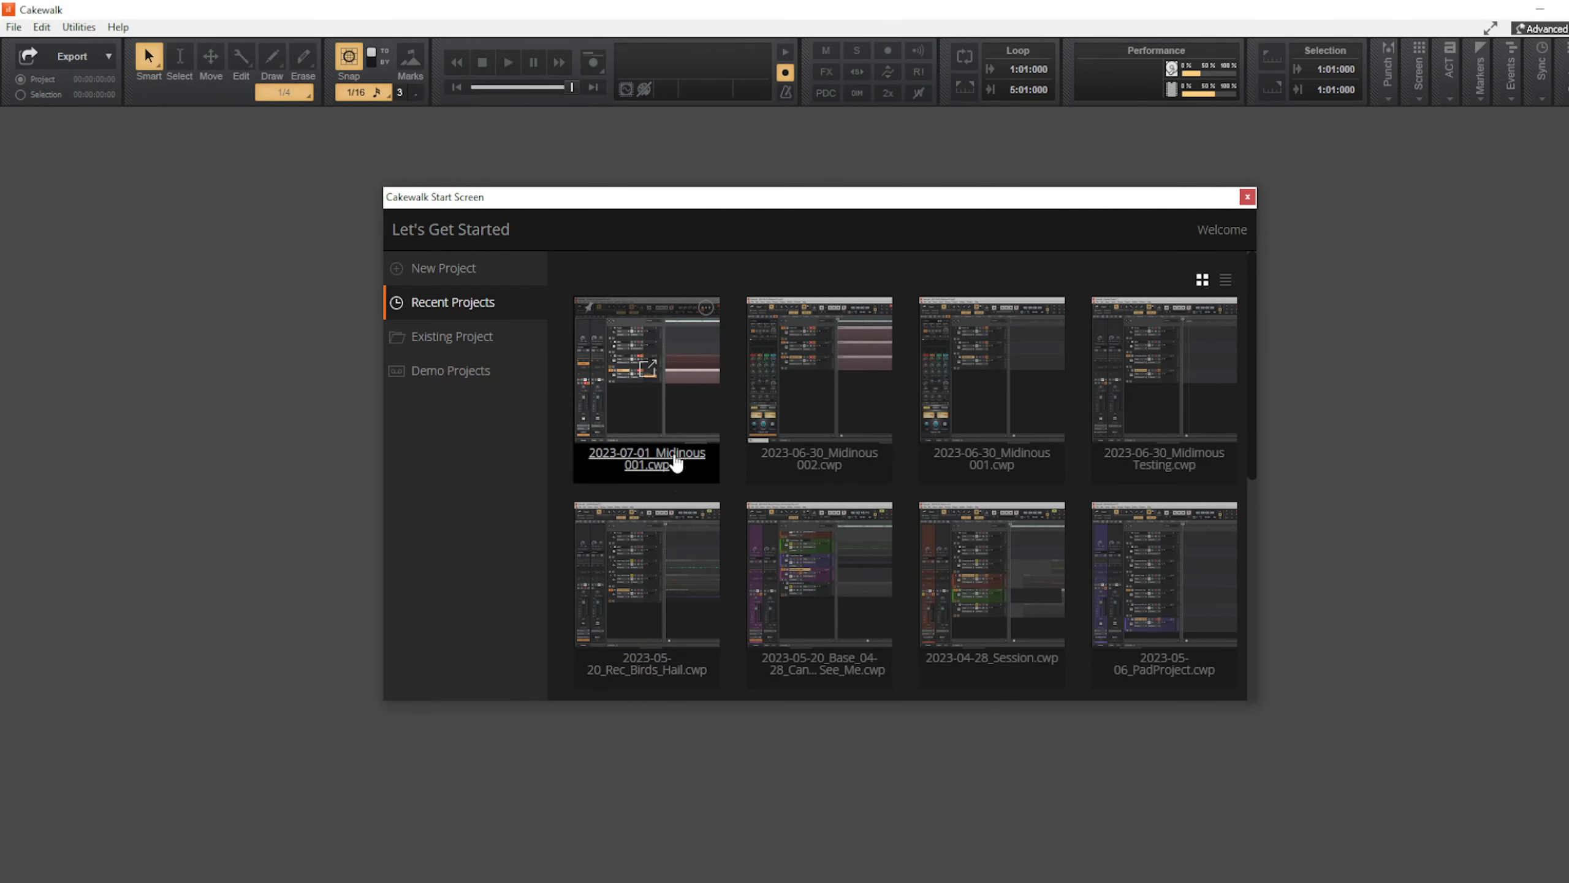
click(673, 458)
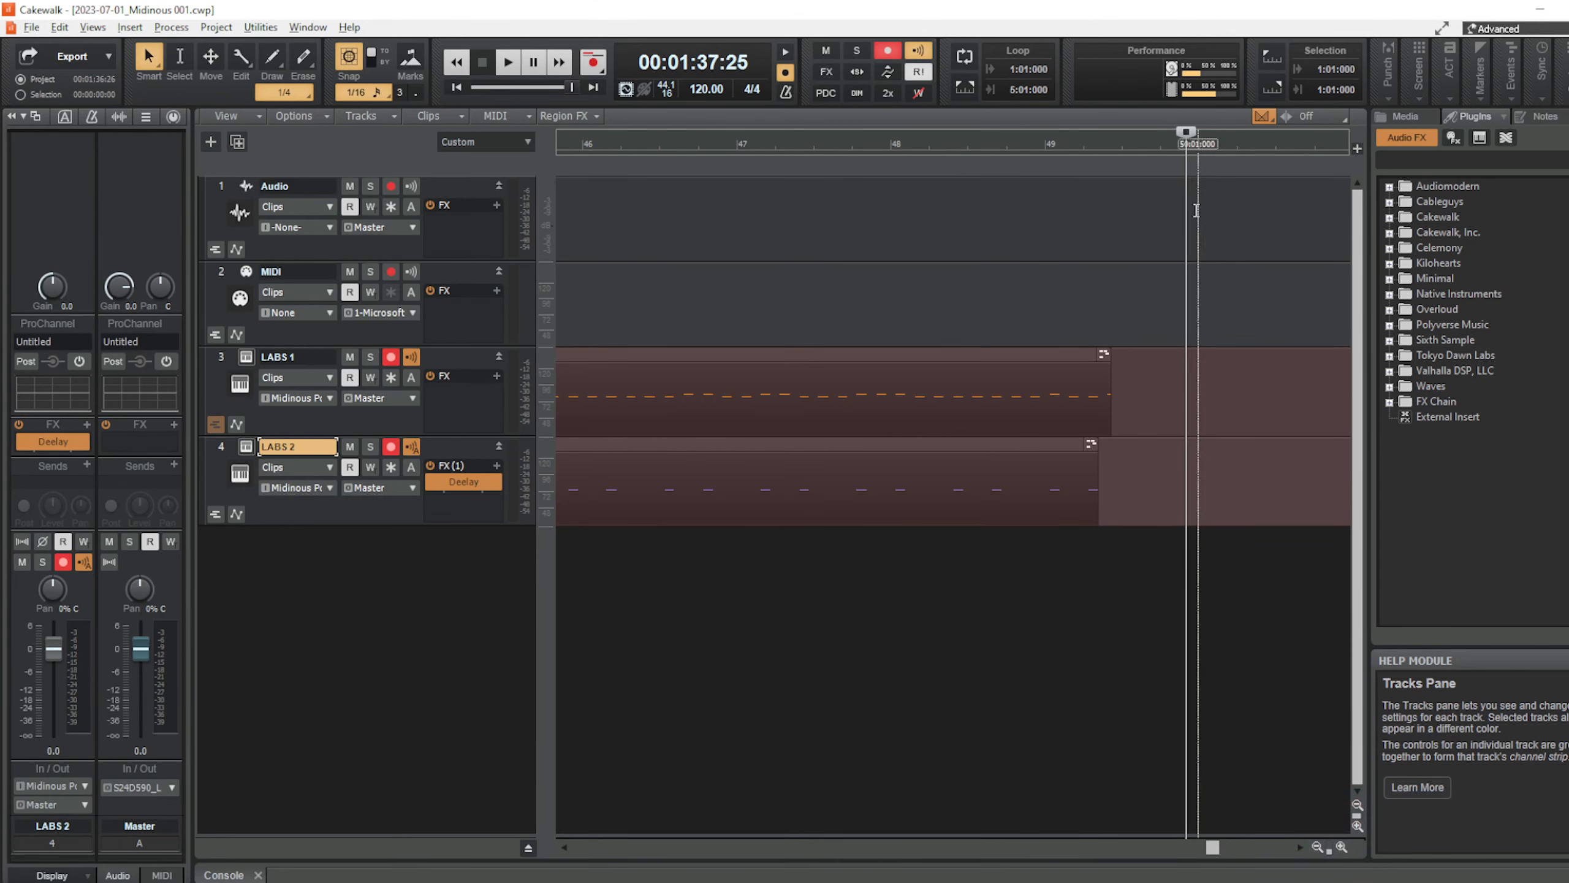
Move the Record 1 clips on the LABS 1 and LABS 2 tracks together to the start of bar 1.
drag(1191, 137, 505, 146)
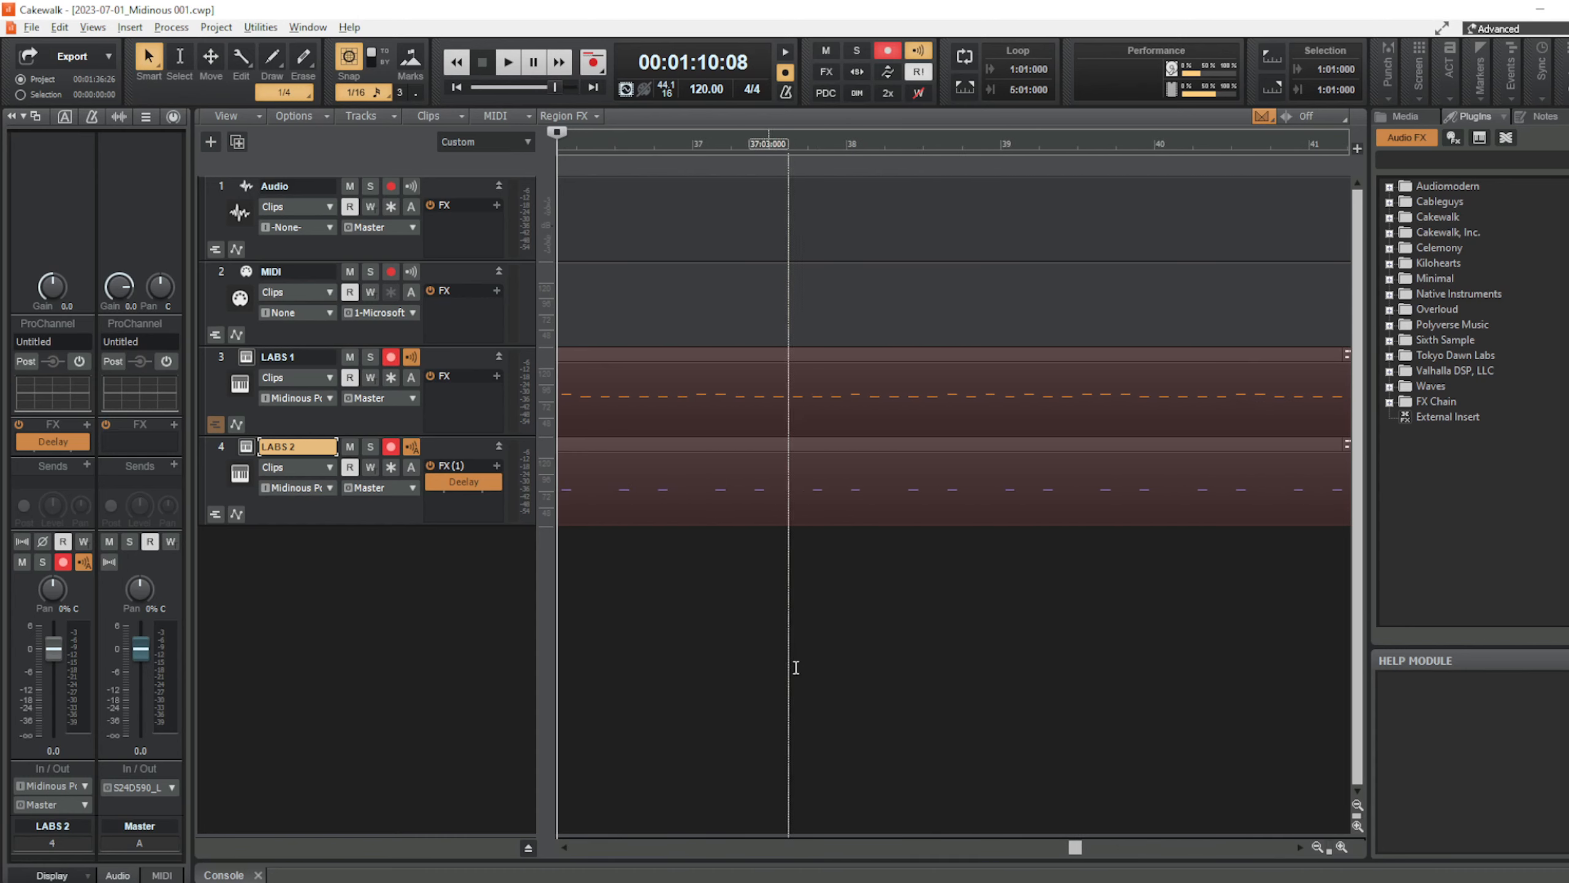
drag(1073, 847, 543, 846)
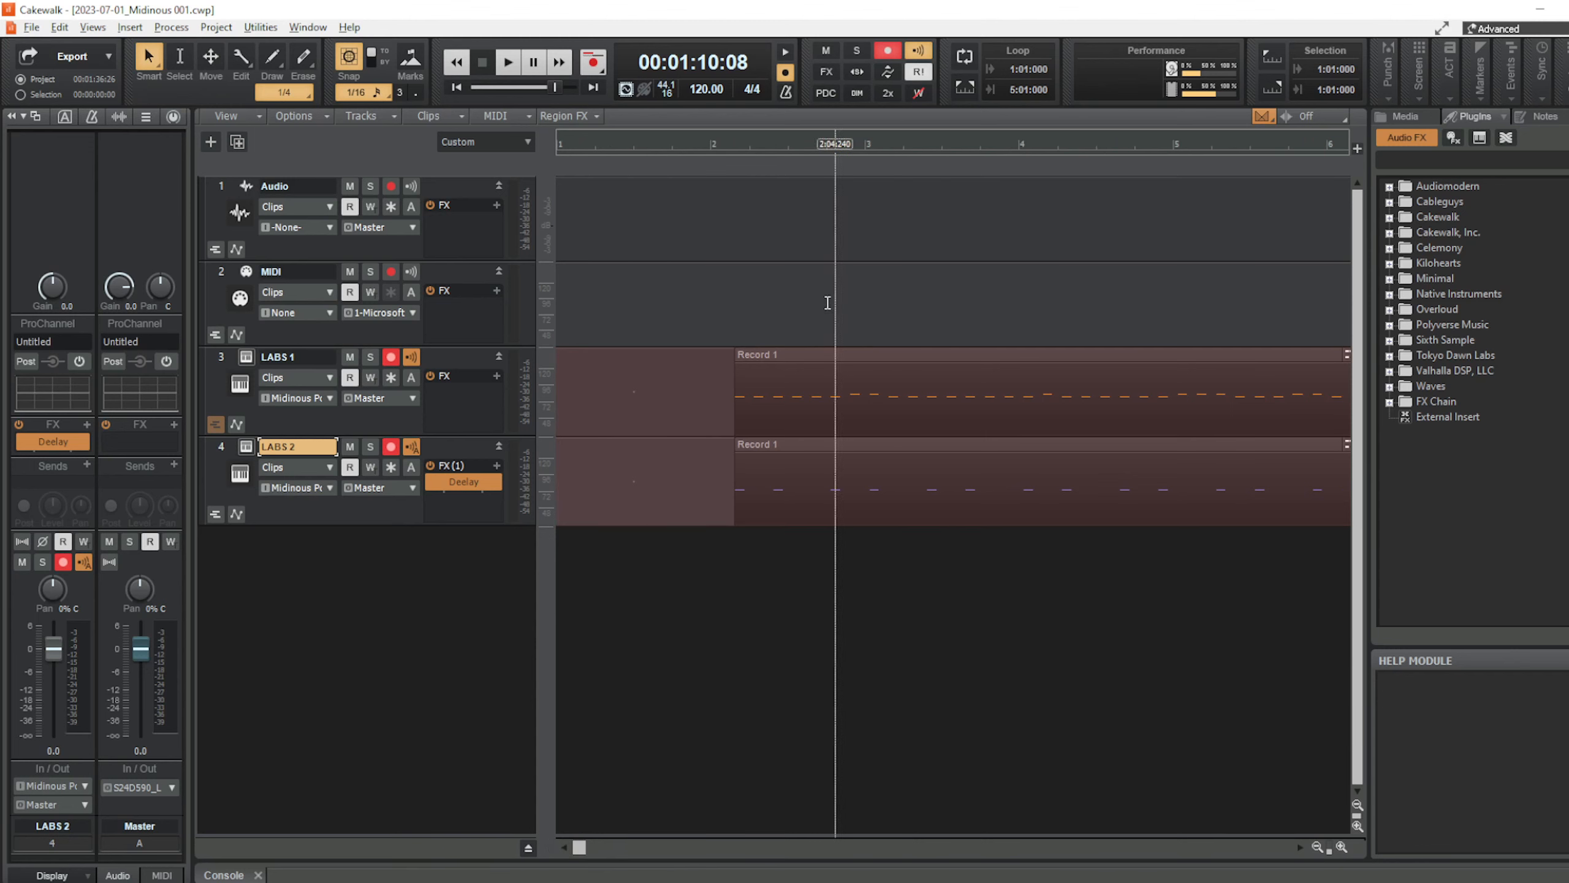
click(845, 355)
ctrl+click(808, 444)
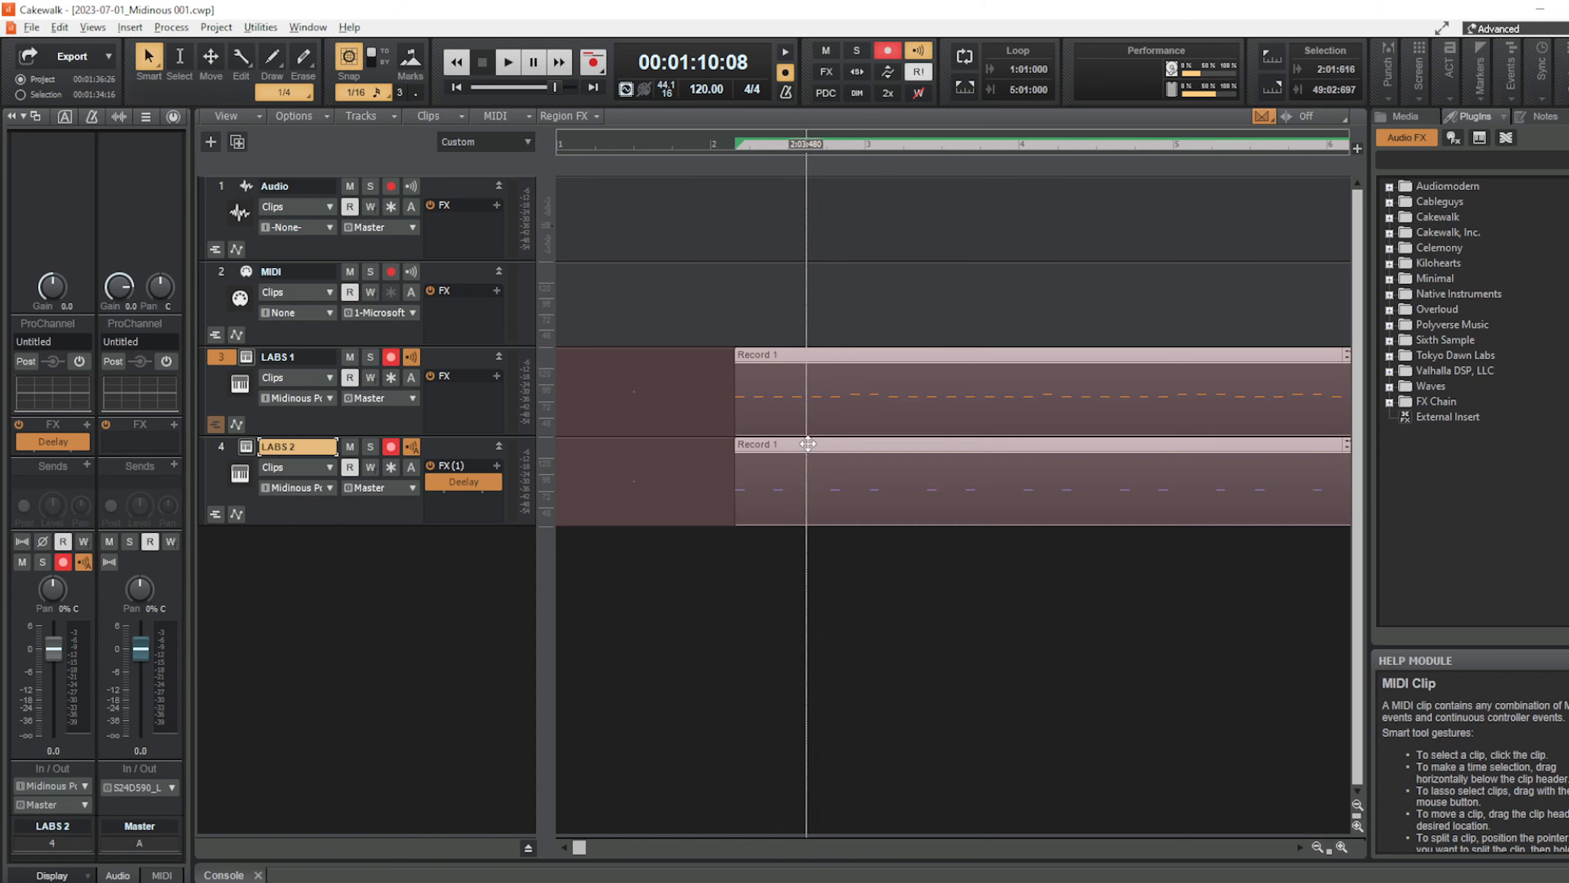
drag(807, 444, 587, 449)
click(709, 625)
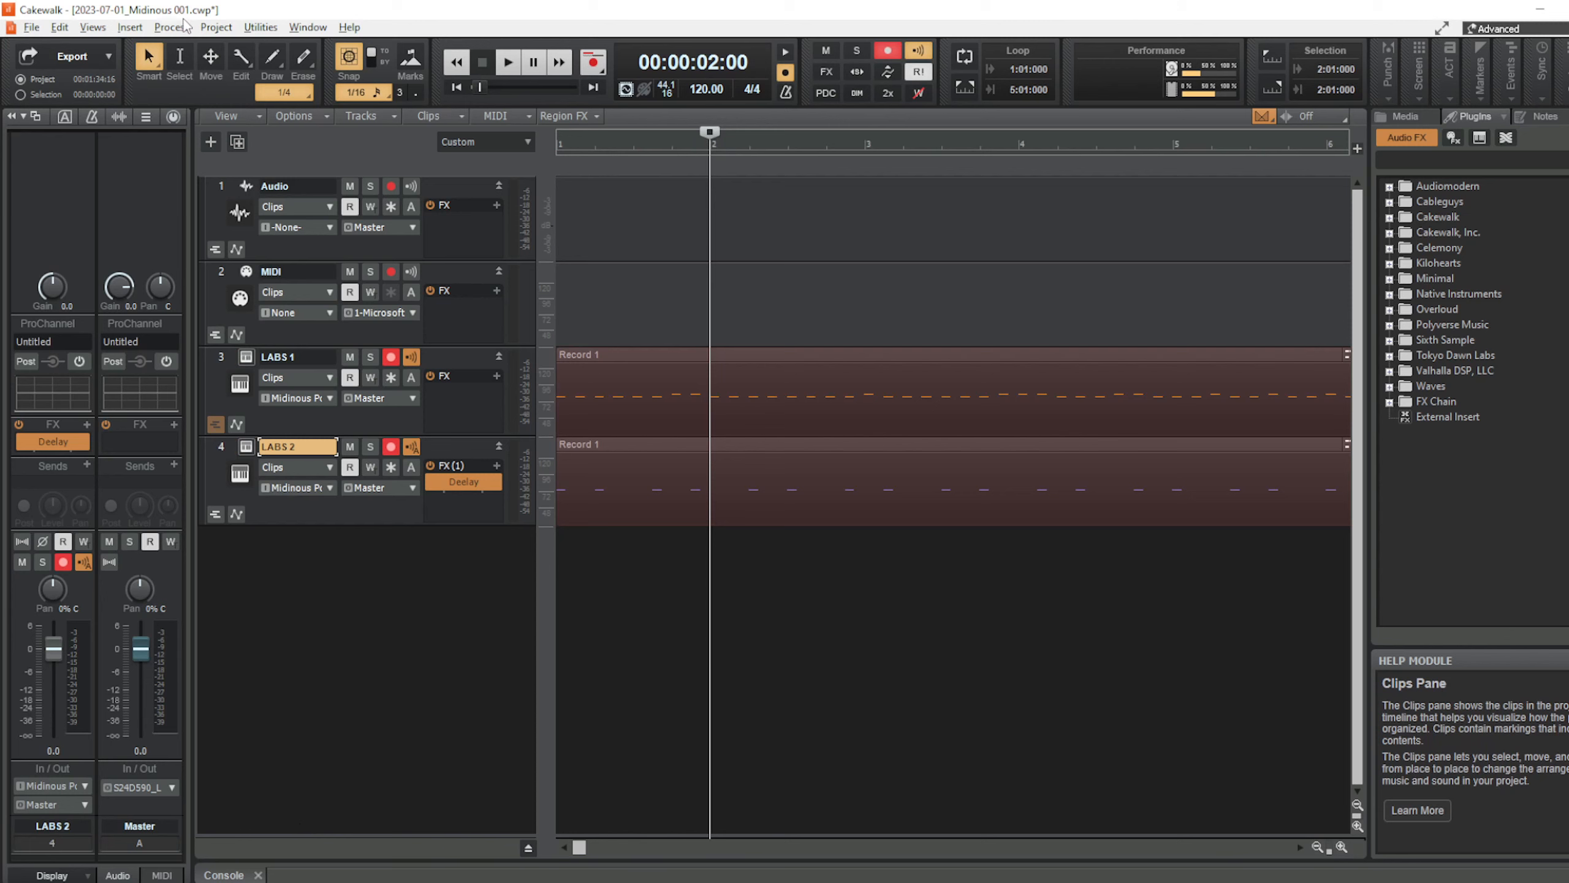
Open the Piano Roll view and examine the recorded notes of the LABS 2 clip.
click(290, 28)
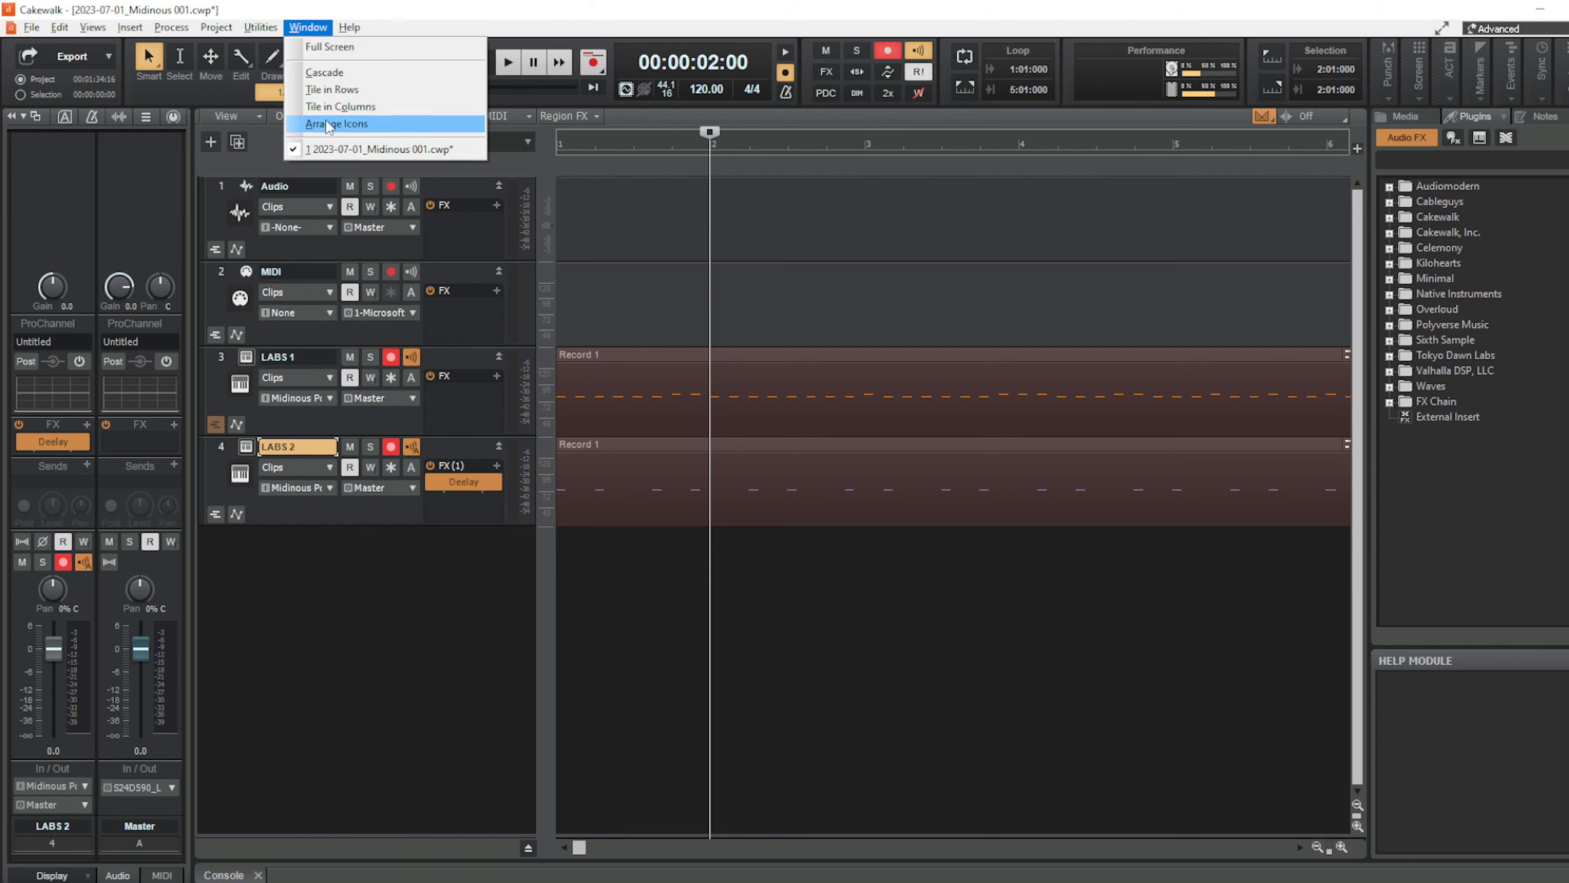
mouse_move(260, 27)
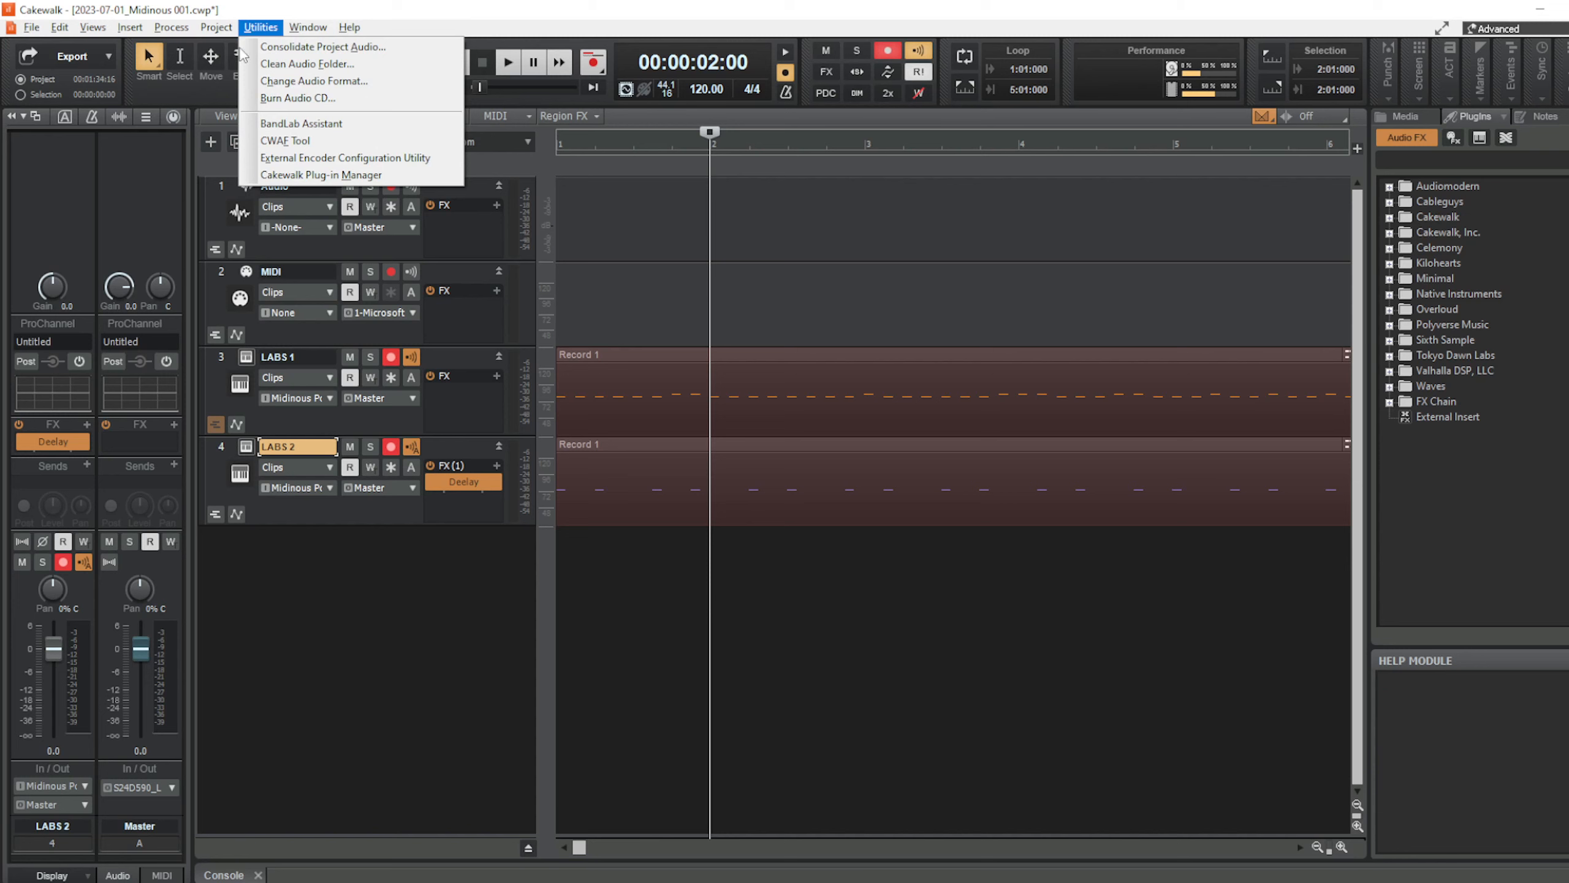
mouse_move(171, 27)
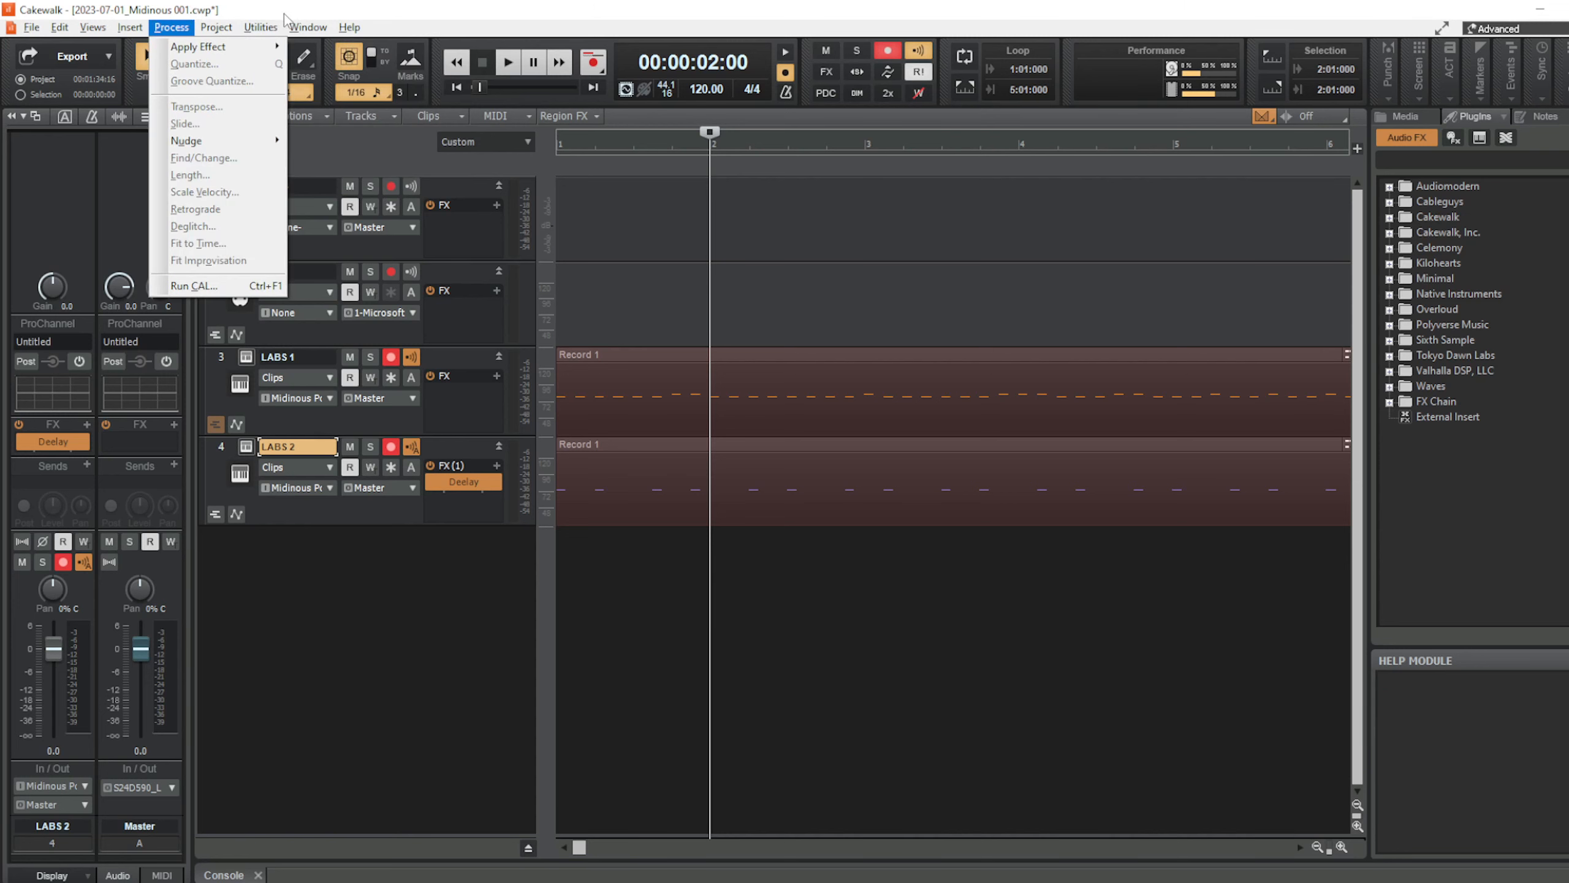
mouse_move(93, 27)
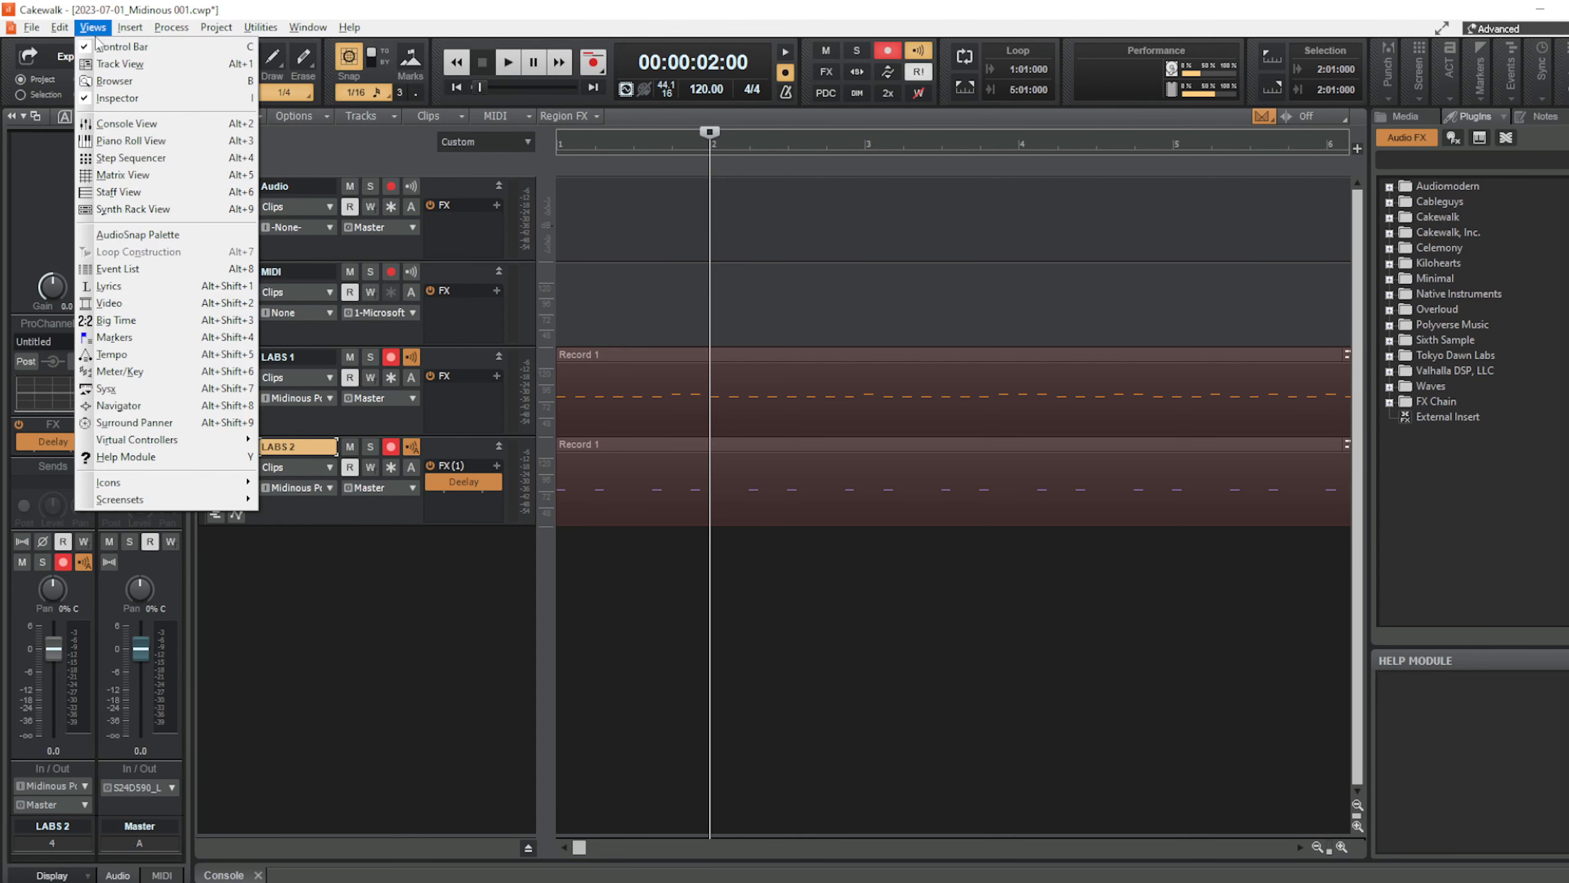
click(122, 142)
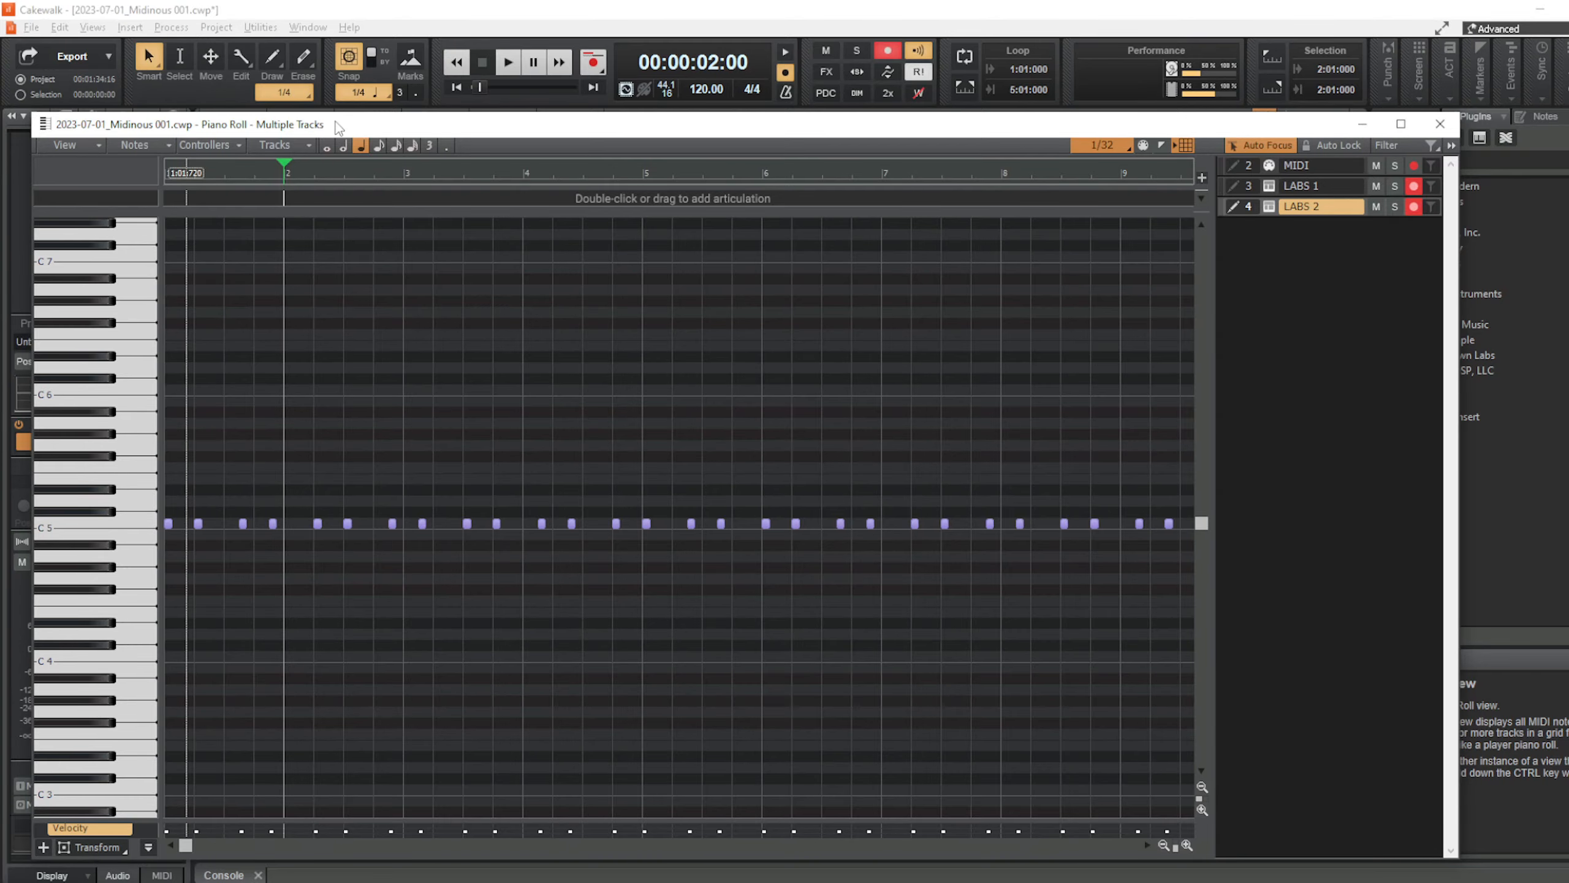
drag(339, 128, 514, 535)
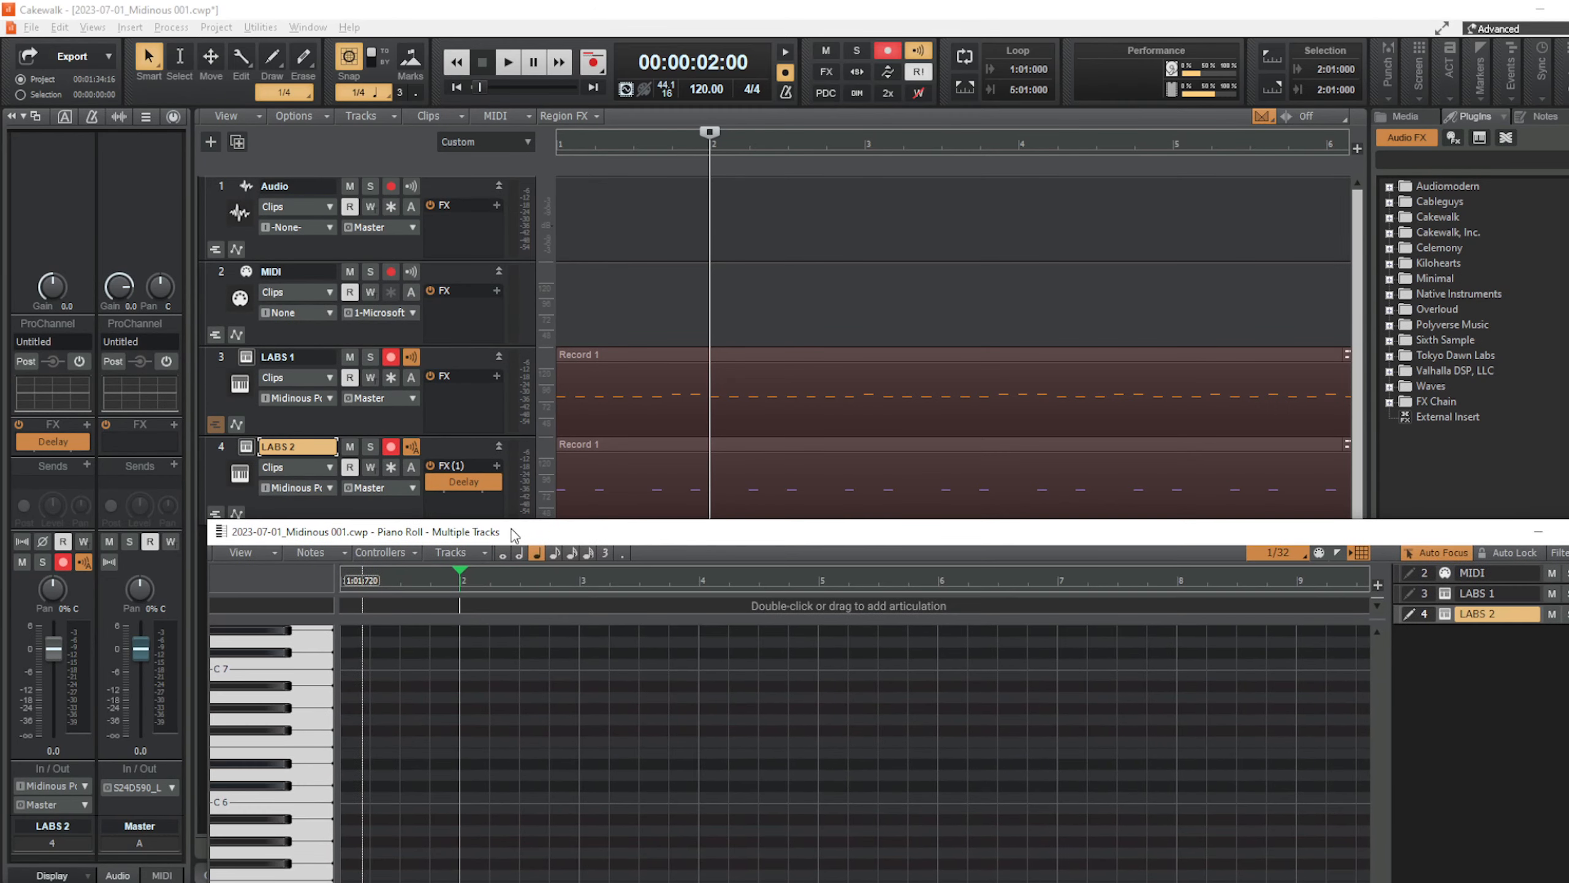
click(636, 455)
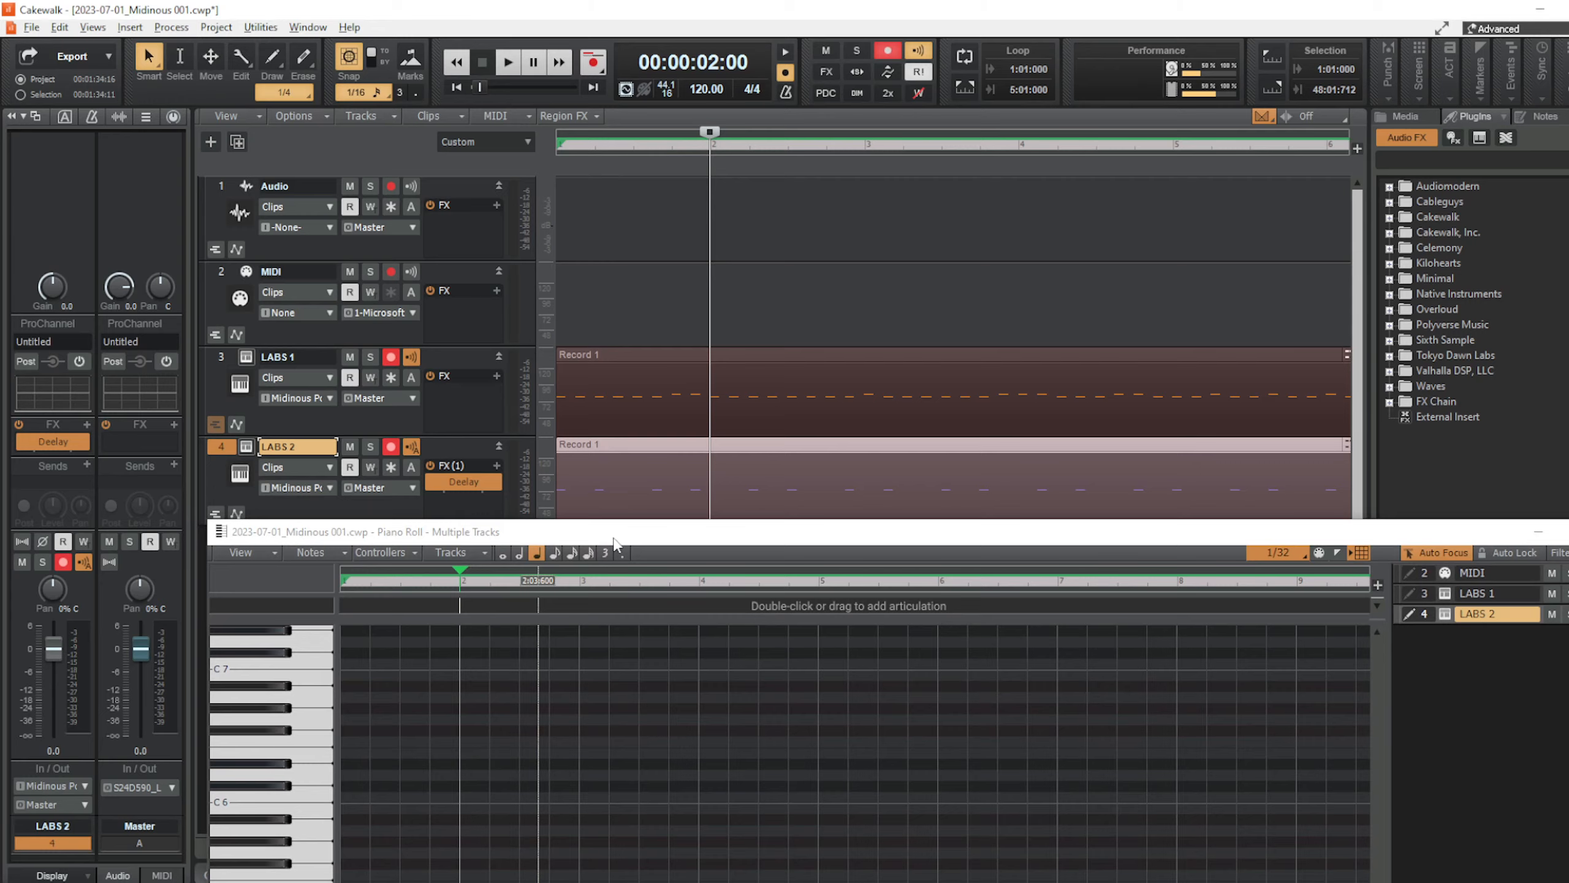
drag(616, 544, 576, 138)
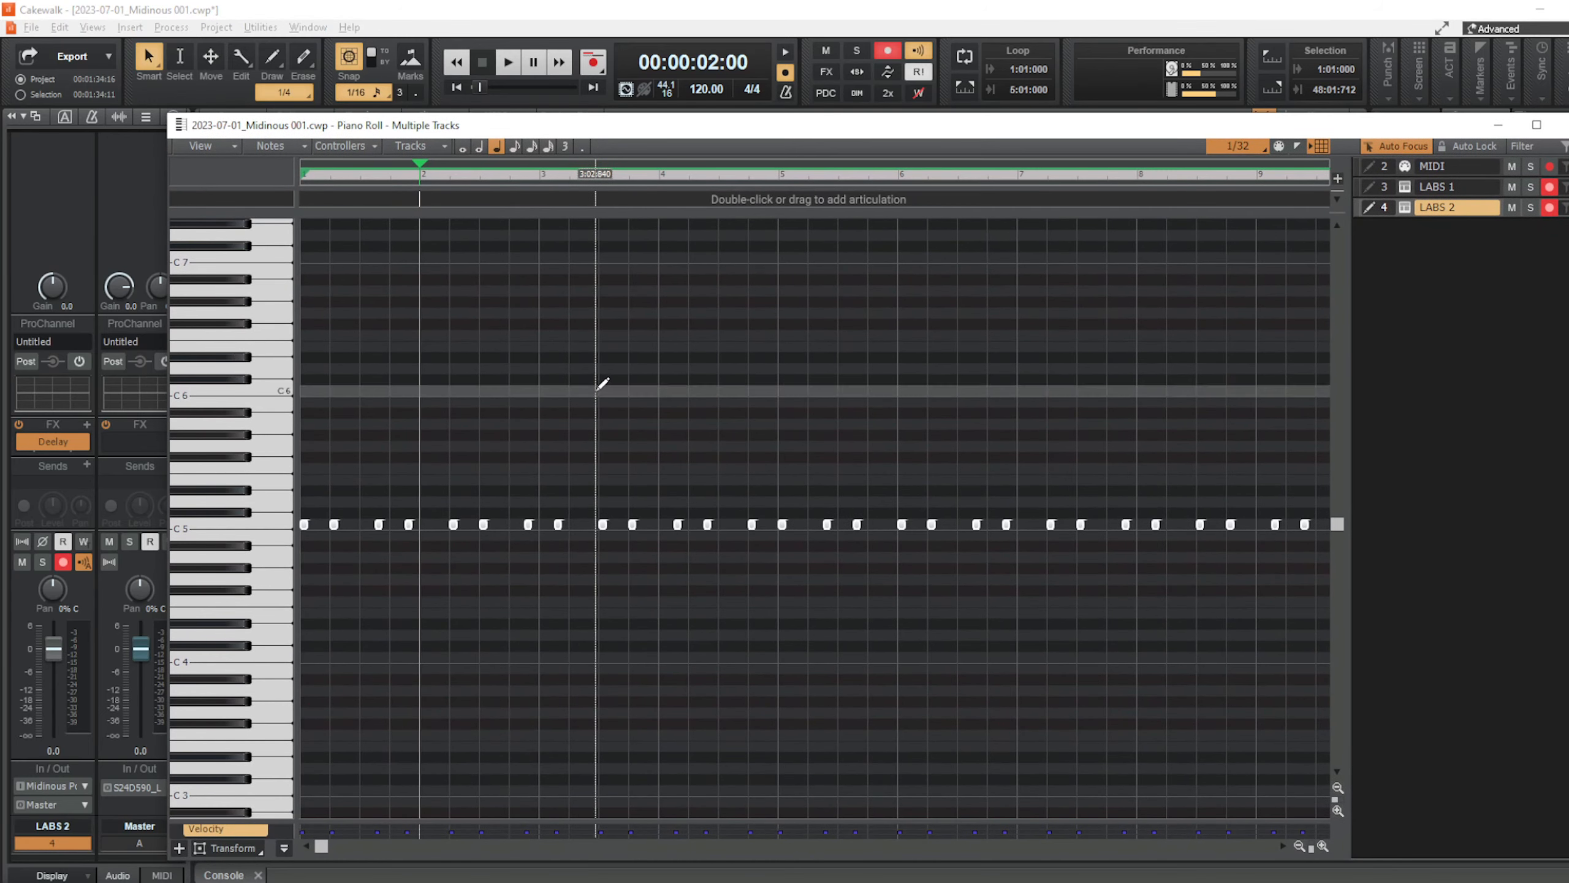
Try drawing a trial note at A 5 above the LABS 2 notes, undo it, and close the Piano Roll.
click(620, 424)
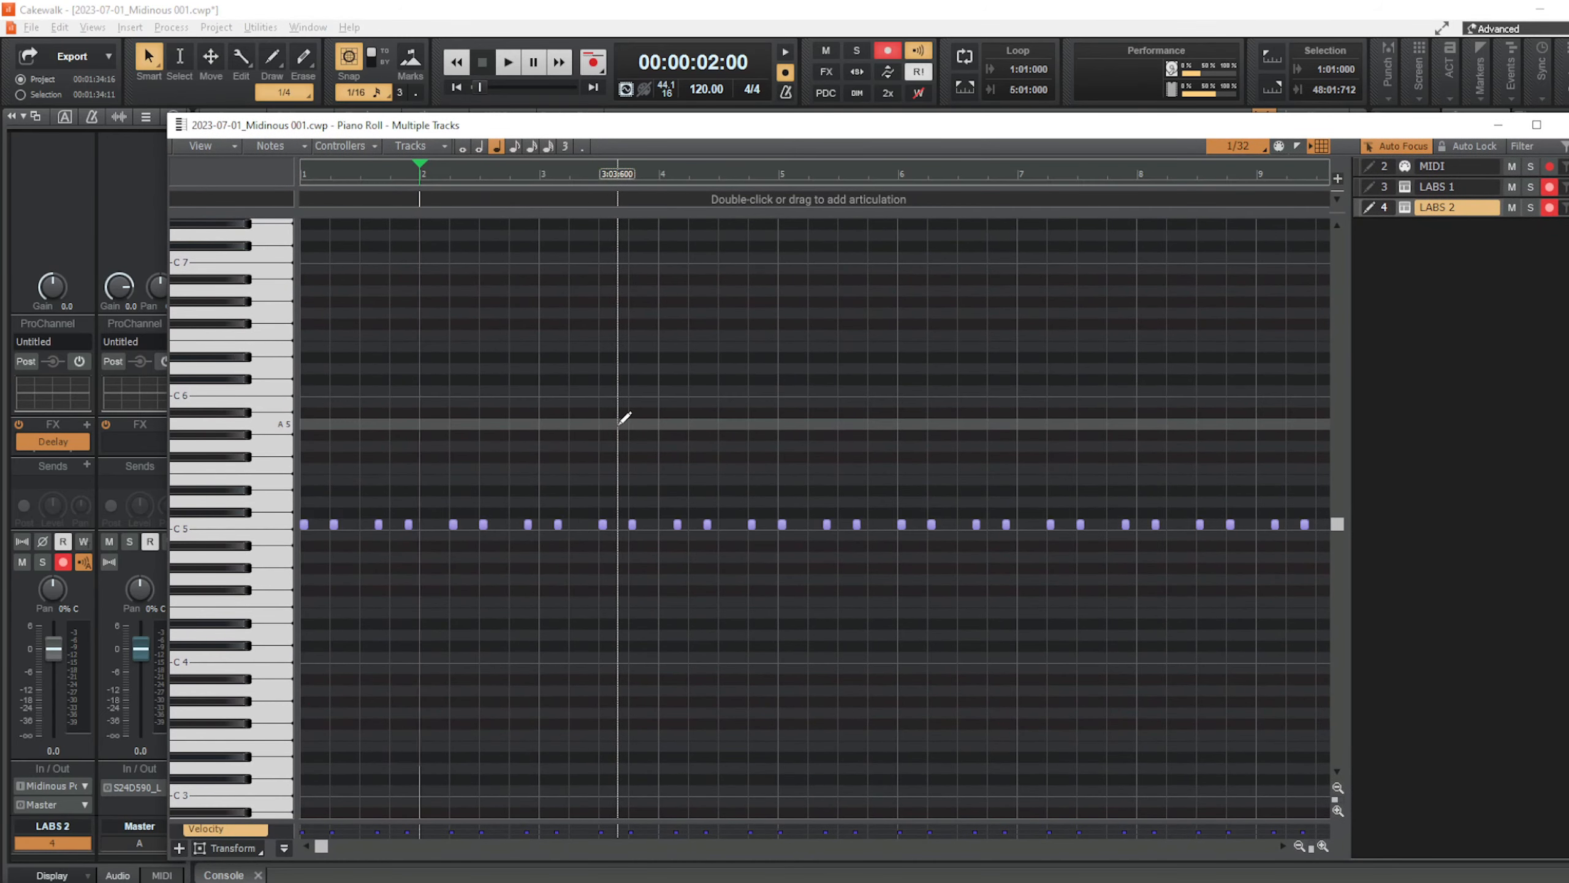
mouse_move(621, 424)
mouse_down()
mouse_move(916, 423)
mouse_move(912, 348)
mouse_move(822, 418)
mouse_move(769, 421)
mouse_up()
key(ctrl+z)
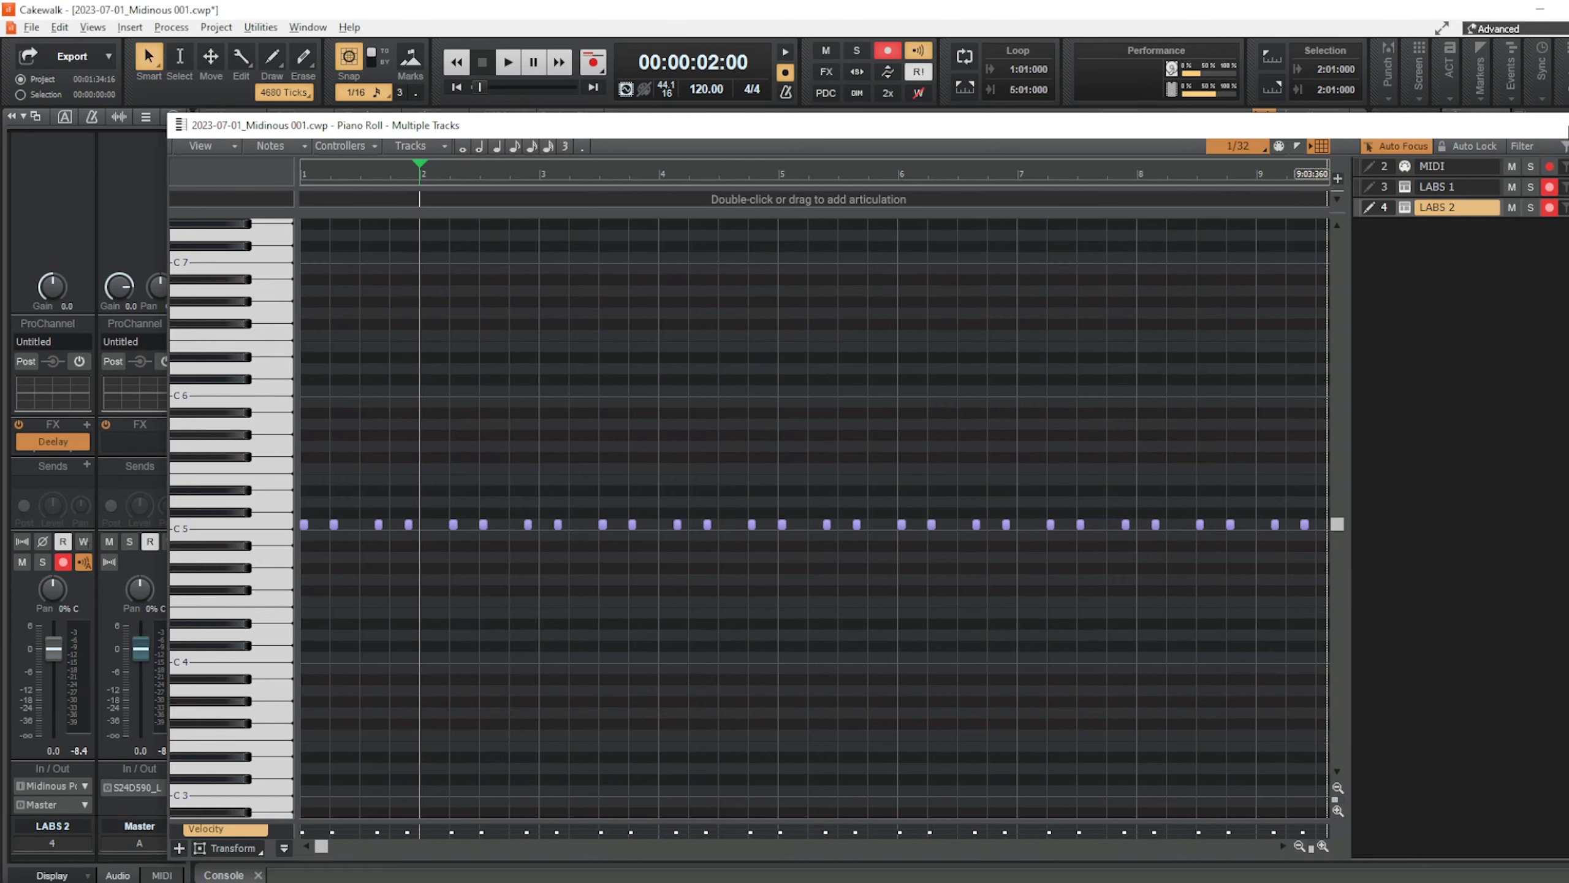
click(1562, 125)
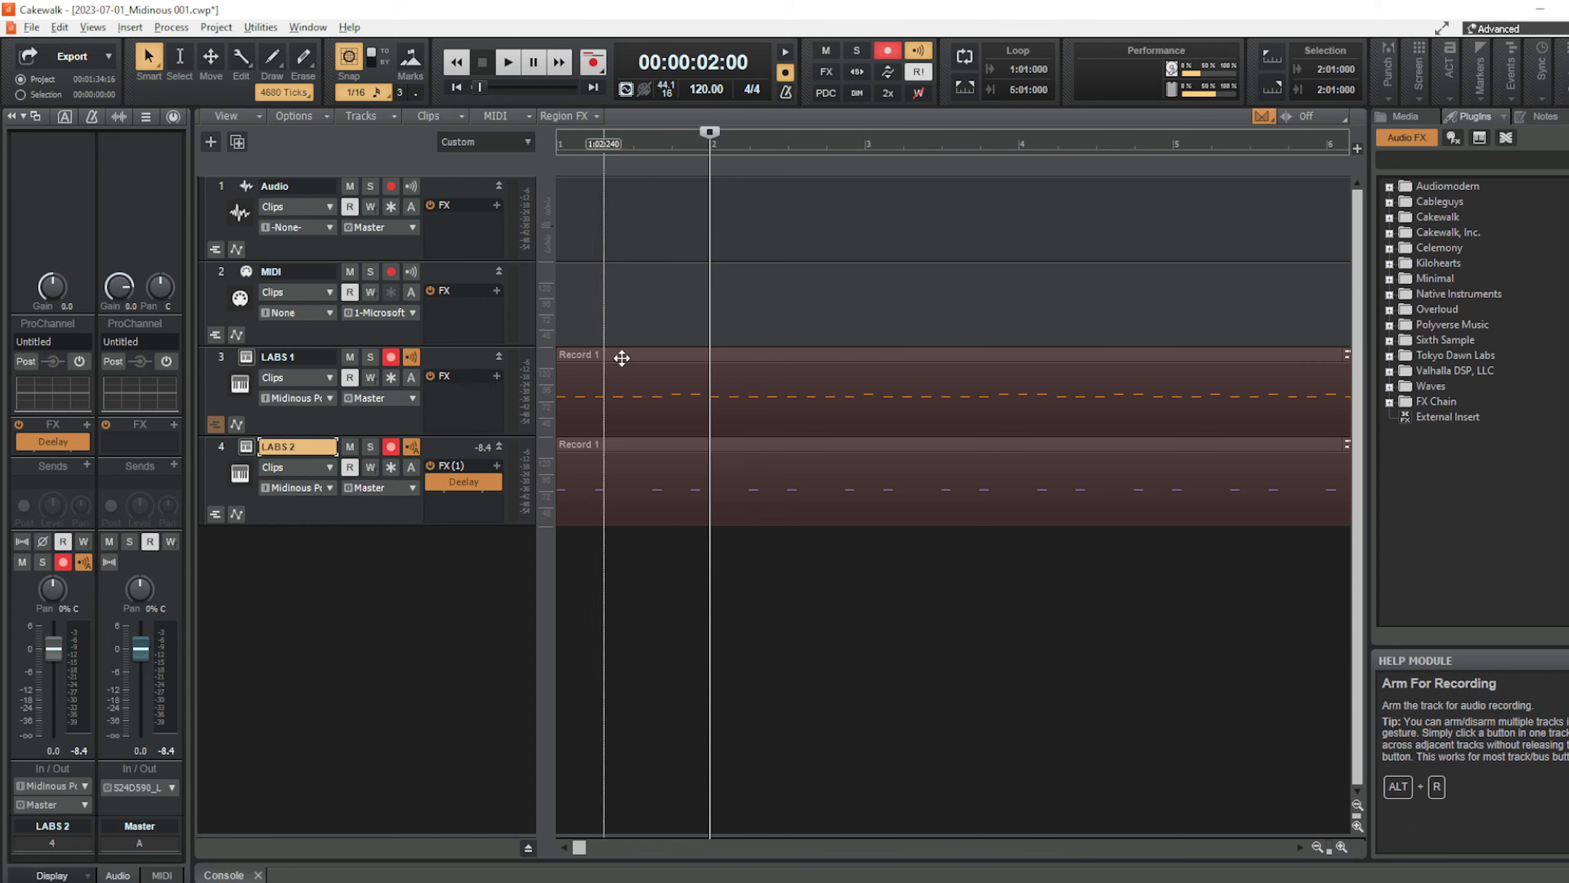
Return the playhead to the project start, select the LABS 2 clip, and play back both recorded tracks.
click(642, 357)
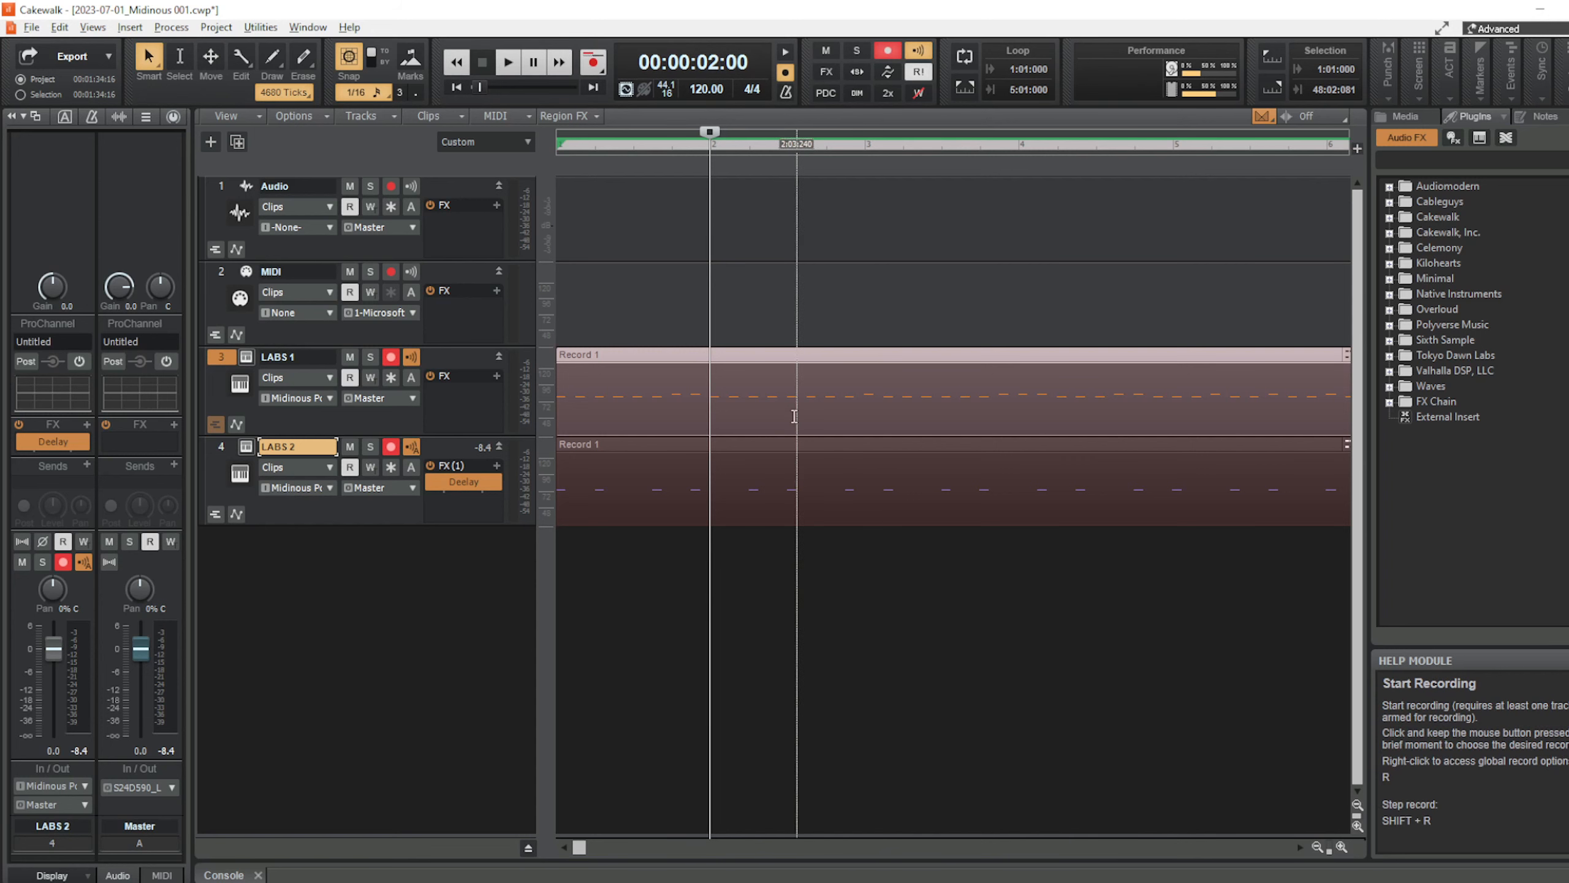
drag(709, 130, 497, 130)
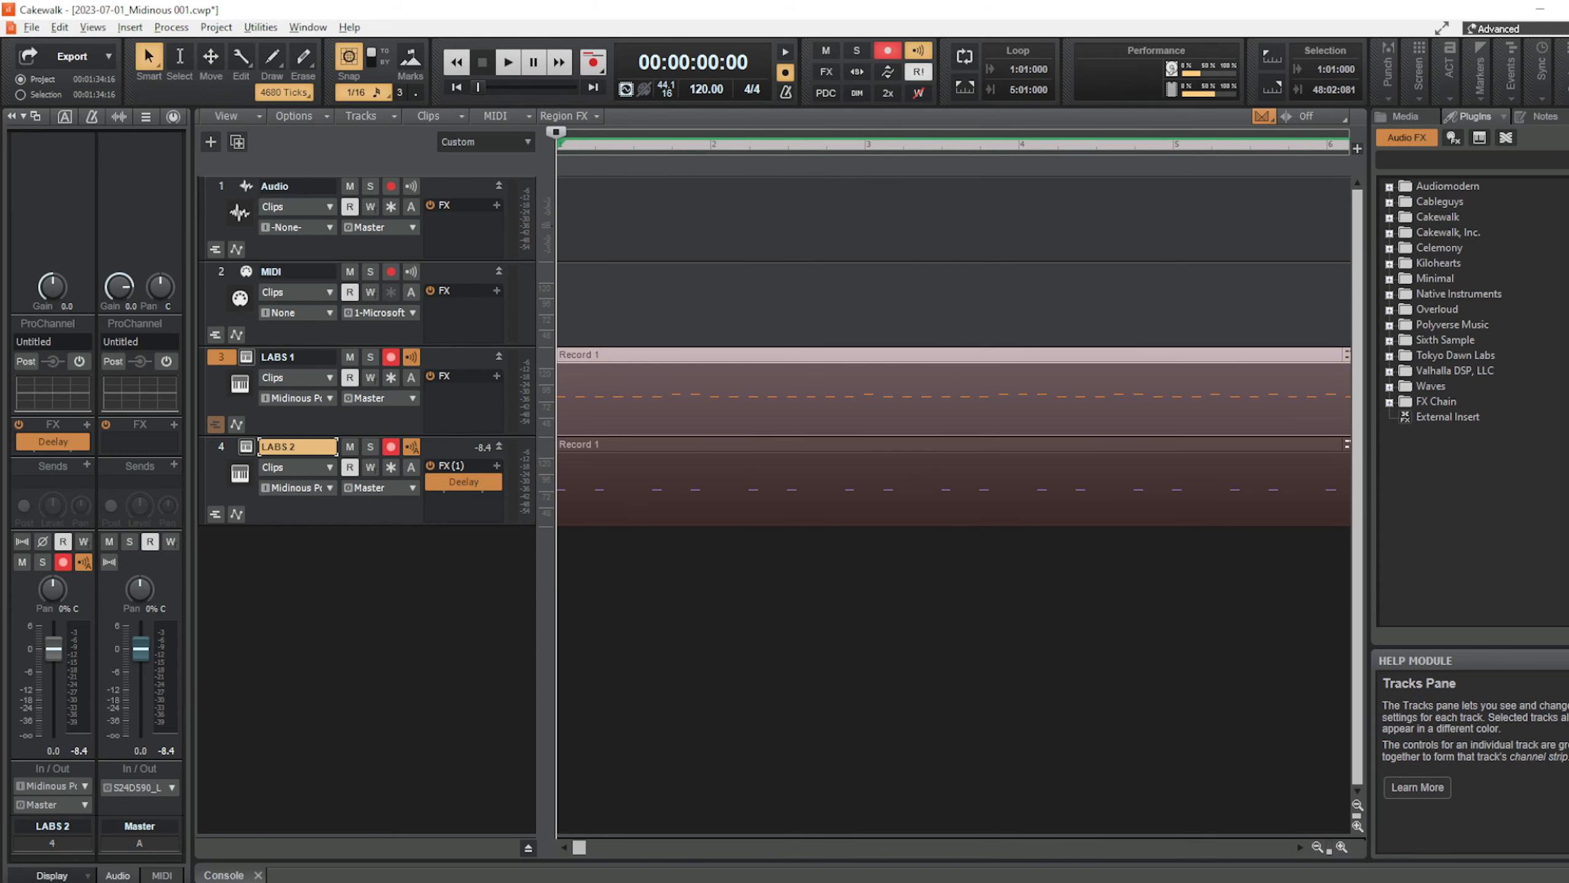
click(753, 444)
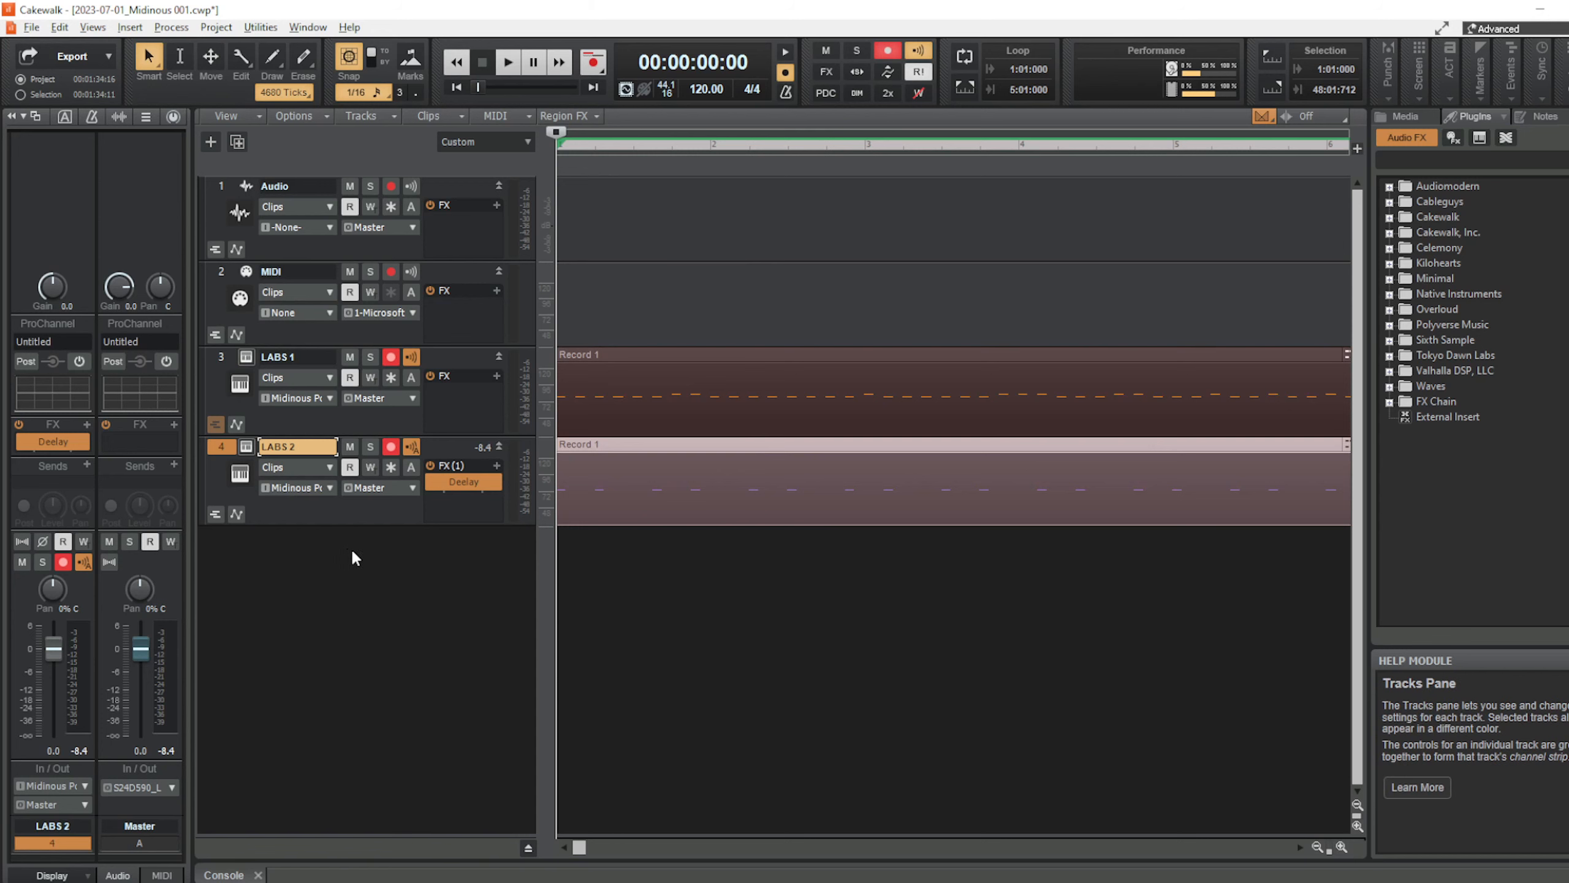
key(space)
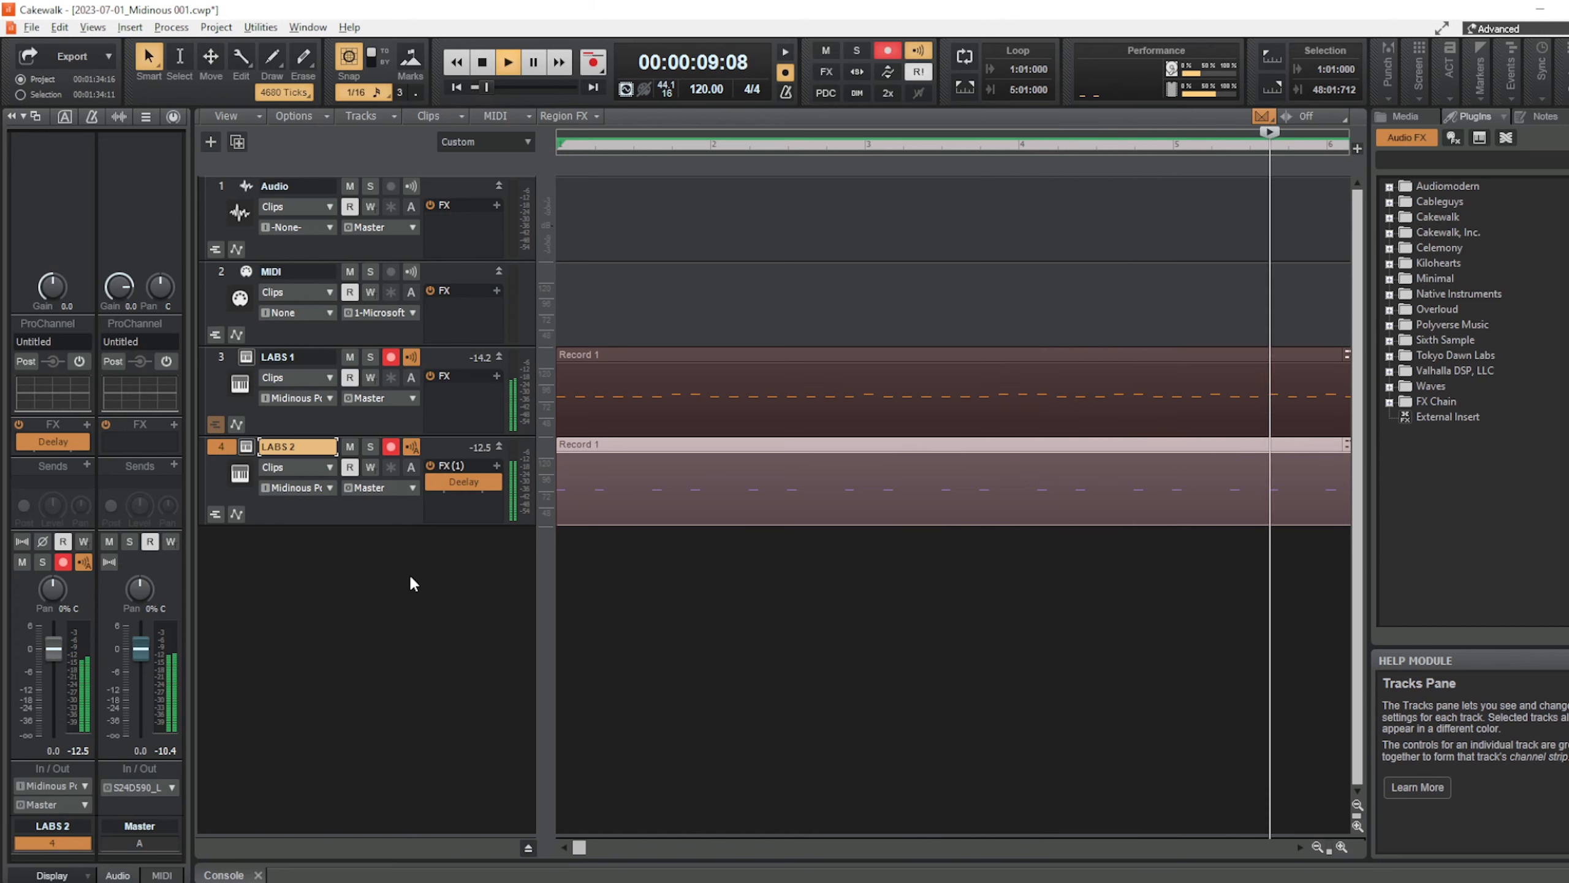
Lower the system volume while the recorded LABS tracks play, and stop playback in bar 13.
key(XF86AudioLowerVolume)
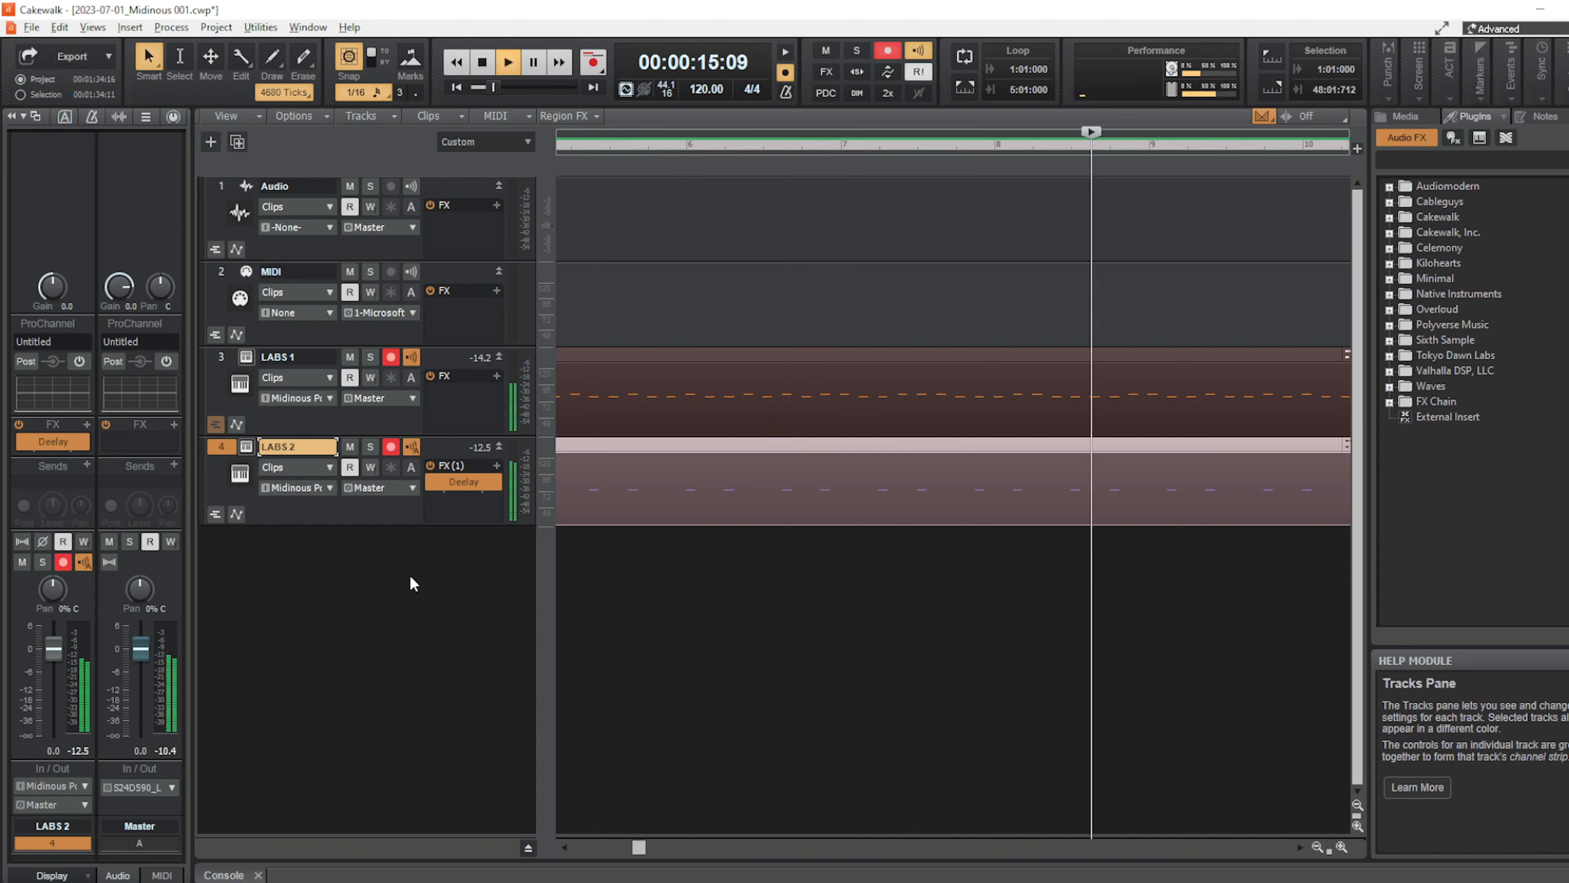
key(XF86AudioLowerVolume)
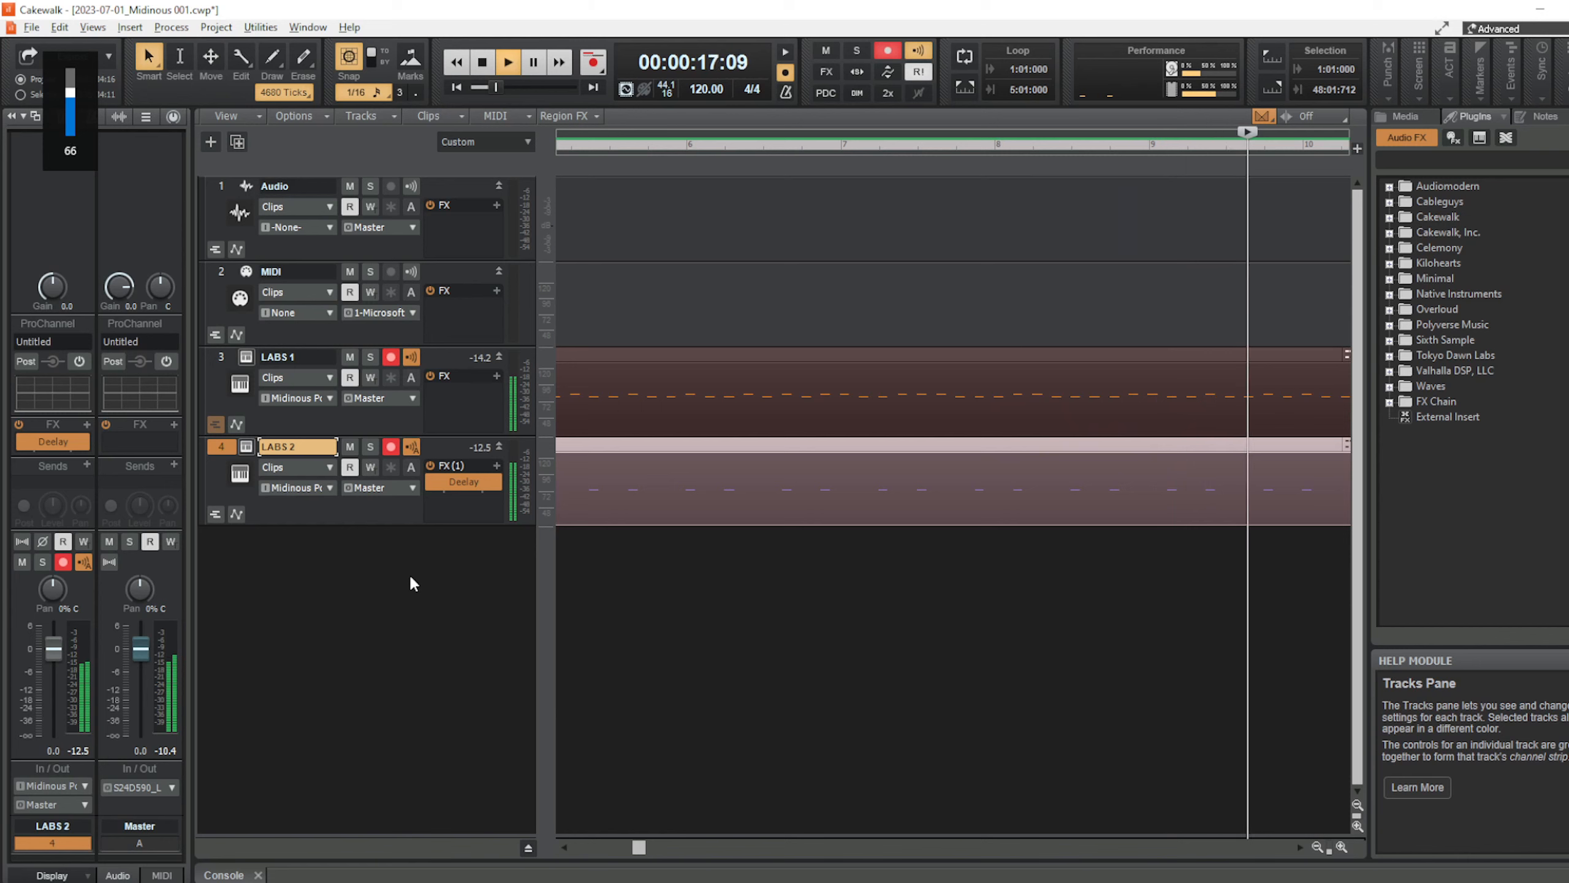
key(XF86AudioLowerVolume)
key(XF86AudioLowerVolume)
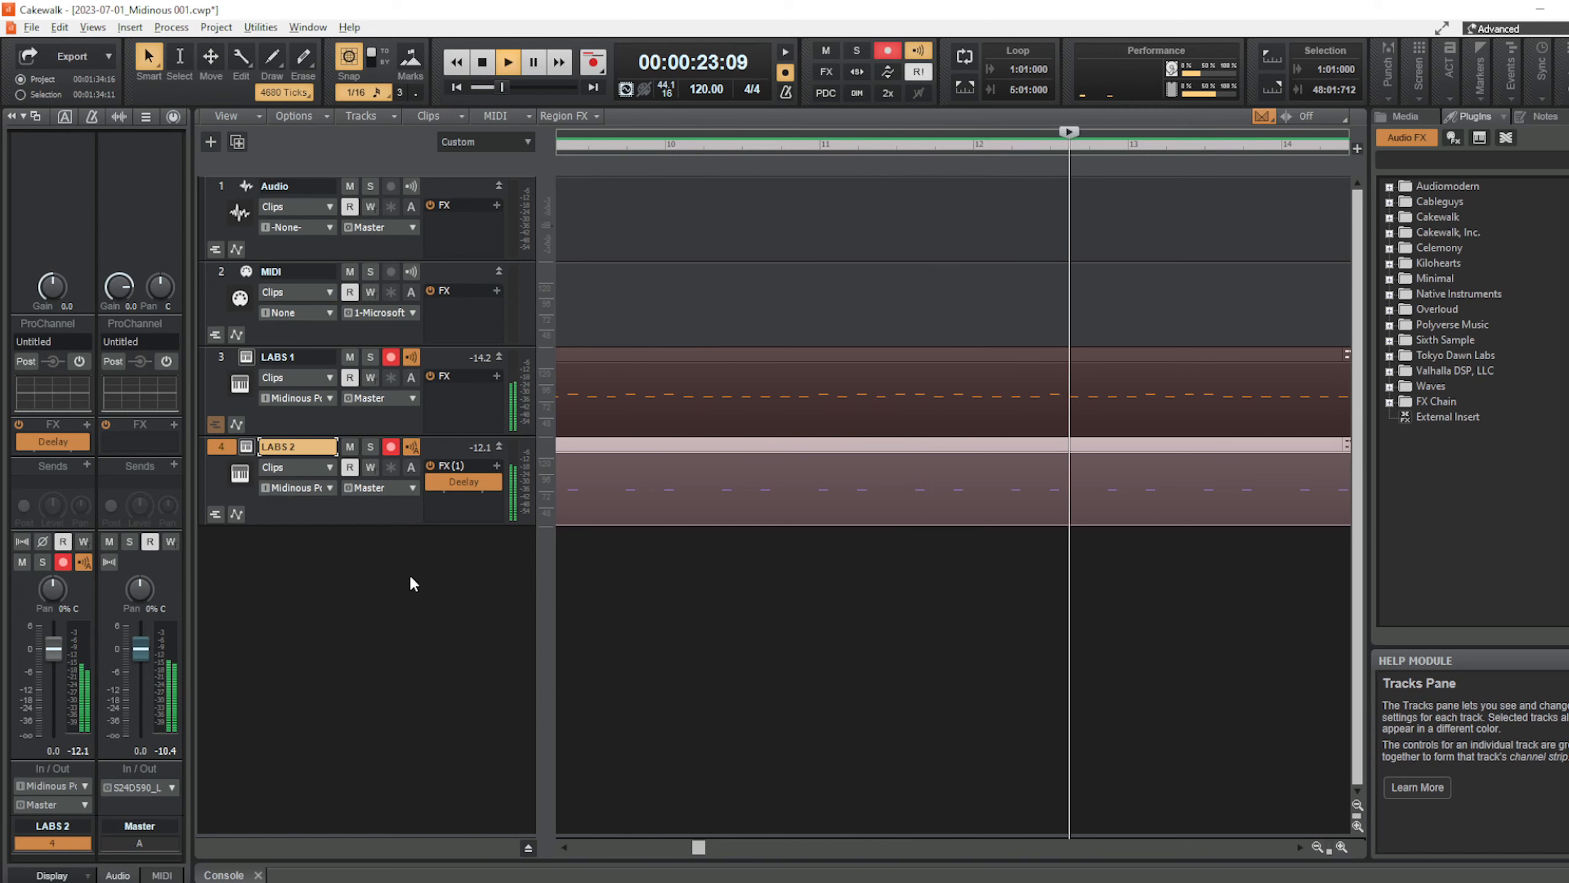
click(483, 63)
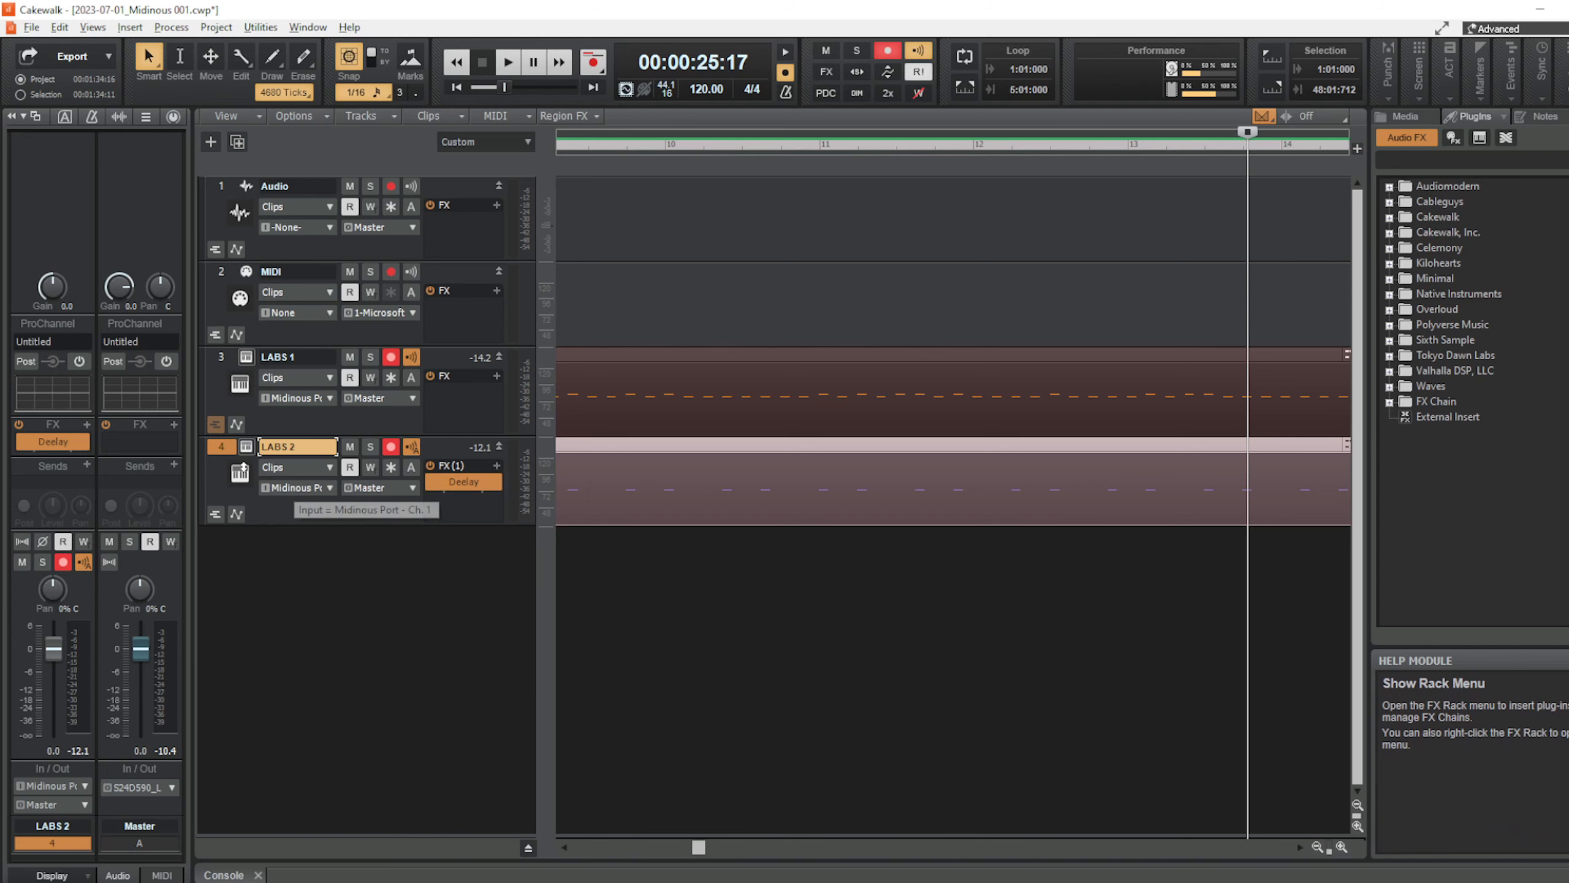
Open the Deelay effect on the LABS 2 track to view its settings, and close its window.
double_click(462, 482)
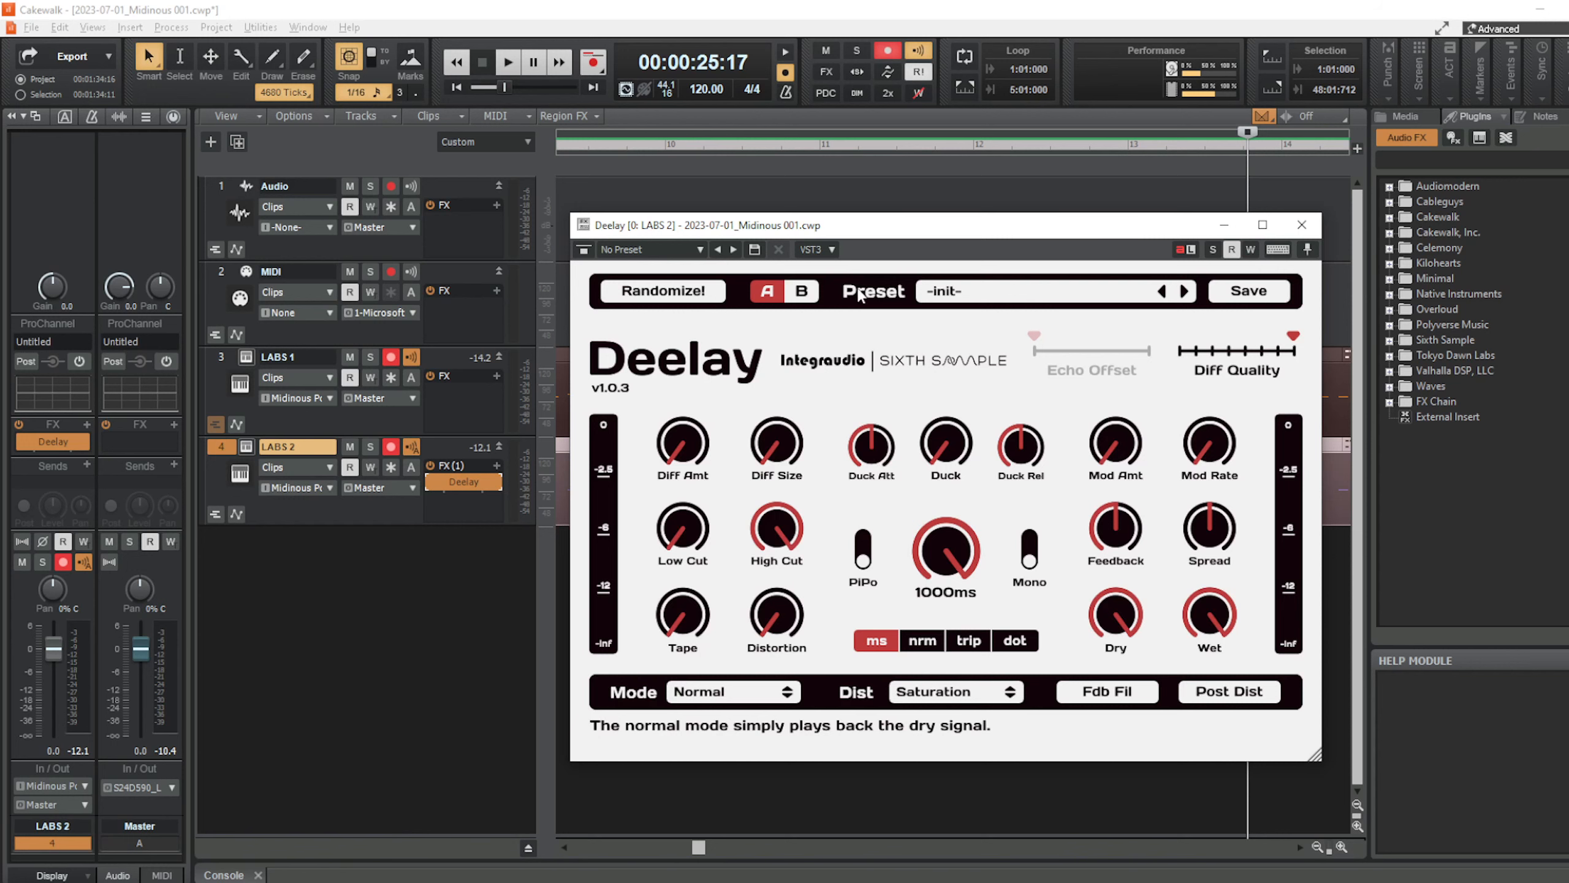
click(1302, 224)
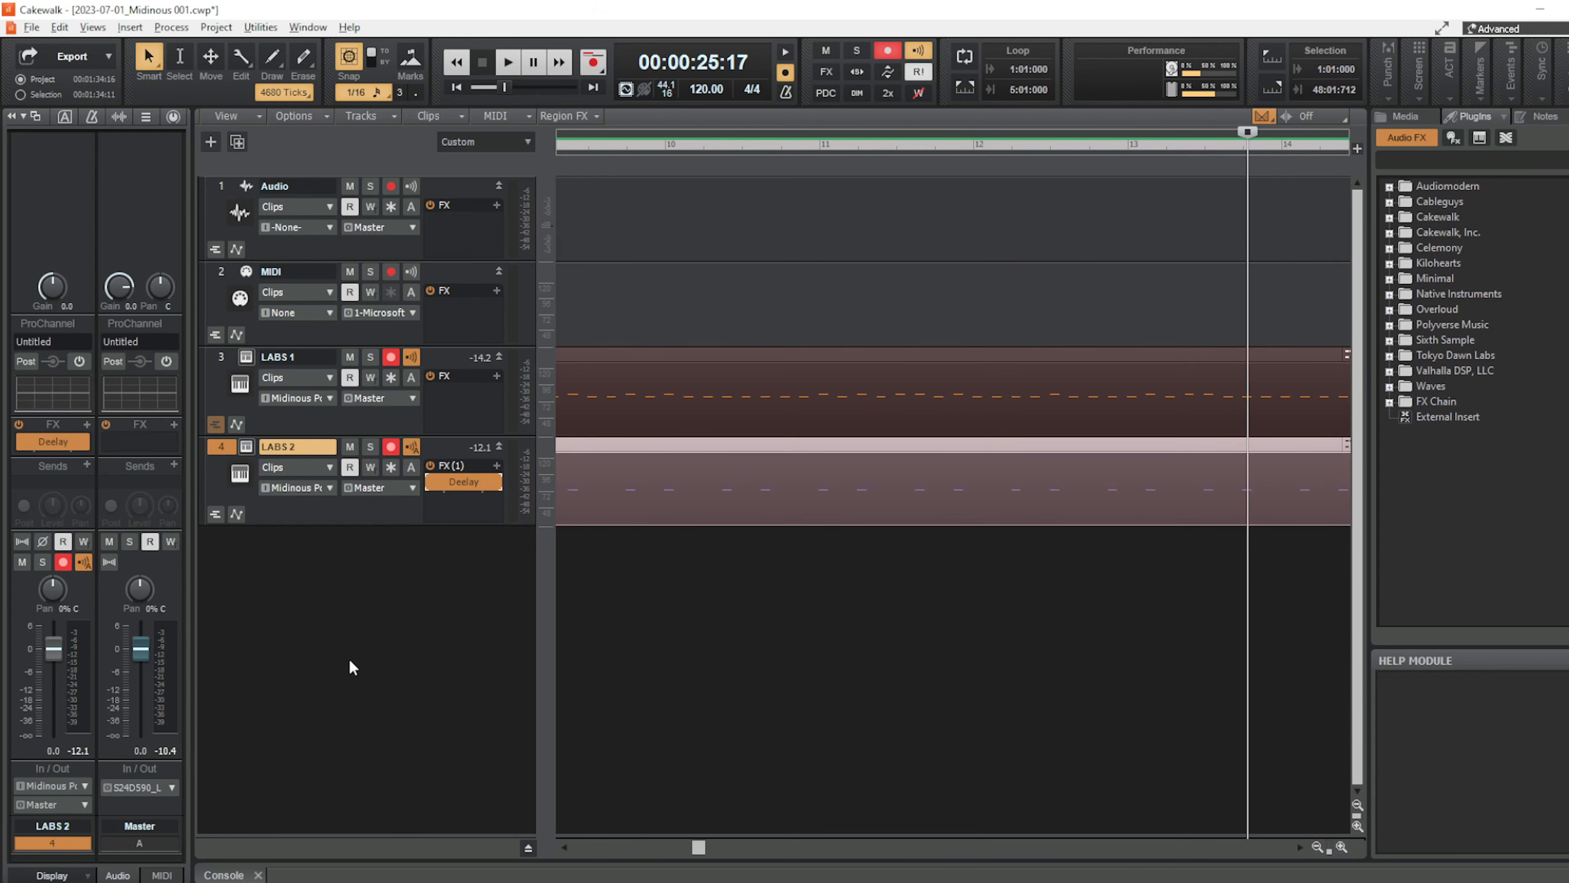